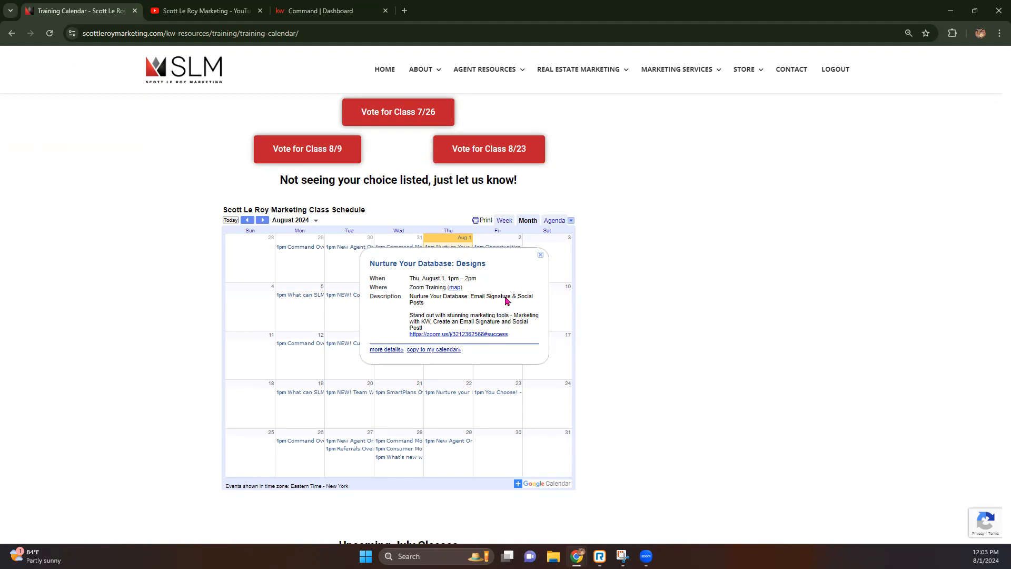
Switch Chrome from the training calendar page to the KW Command dashboard tab.
left_click(319, 16)
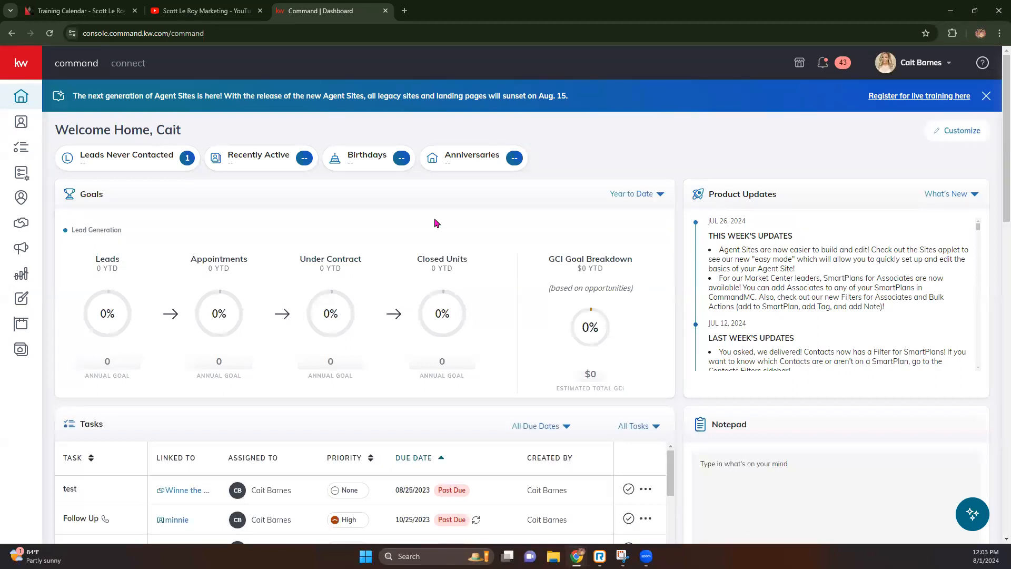
left_click(943, 63)
Log out of KW Command from the profile menu, then sign back in.
left_click(842, 257)
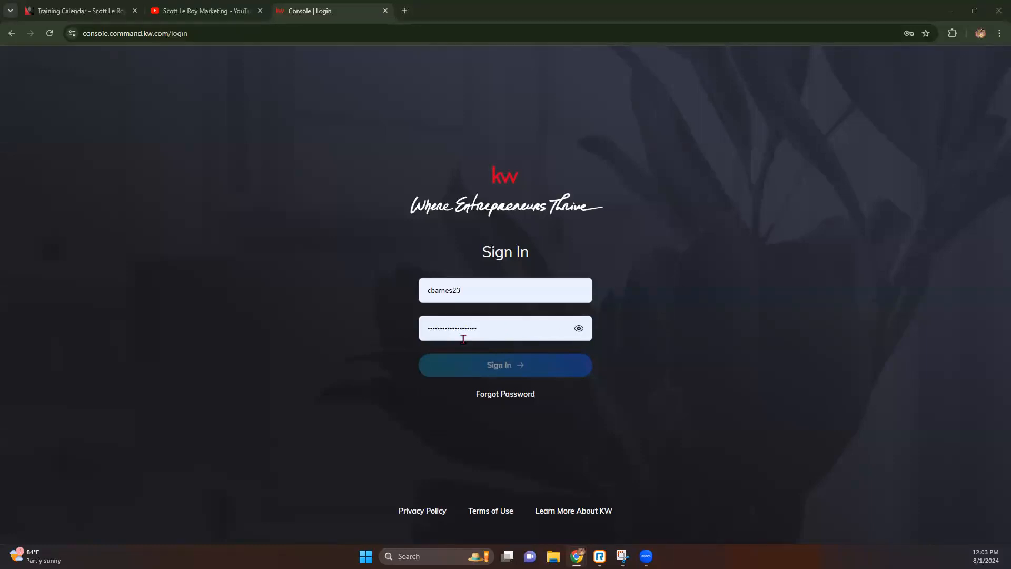
left_click(488, 371)
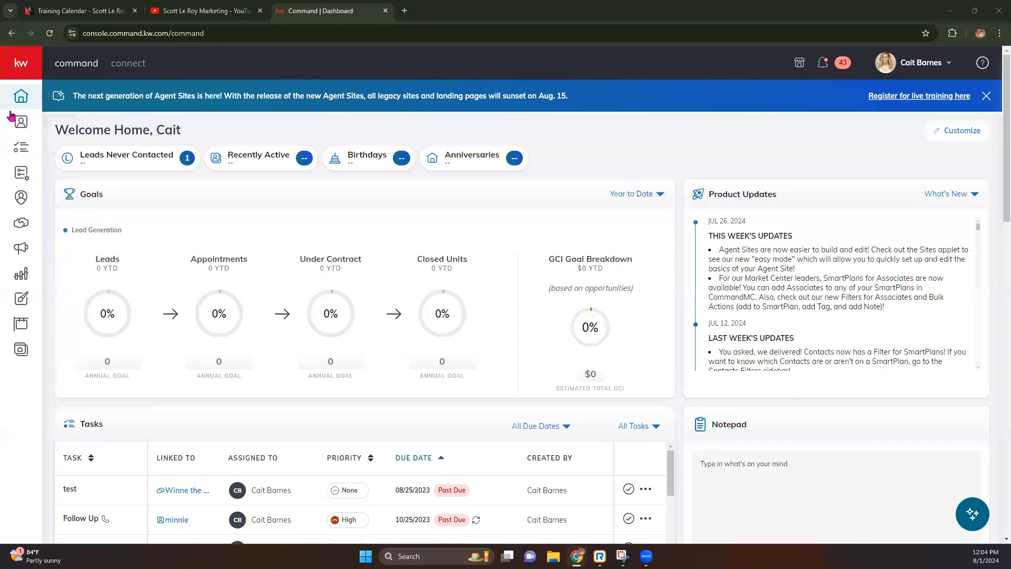
Expand the sidebar and open Designs to reach the My Projects list of saved designs.
left_click(21, 65)
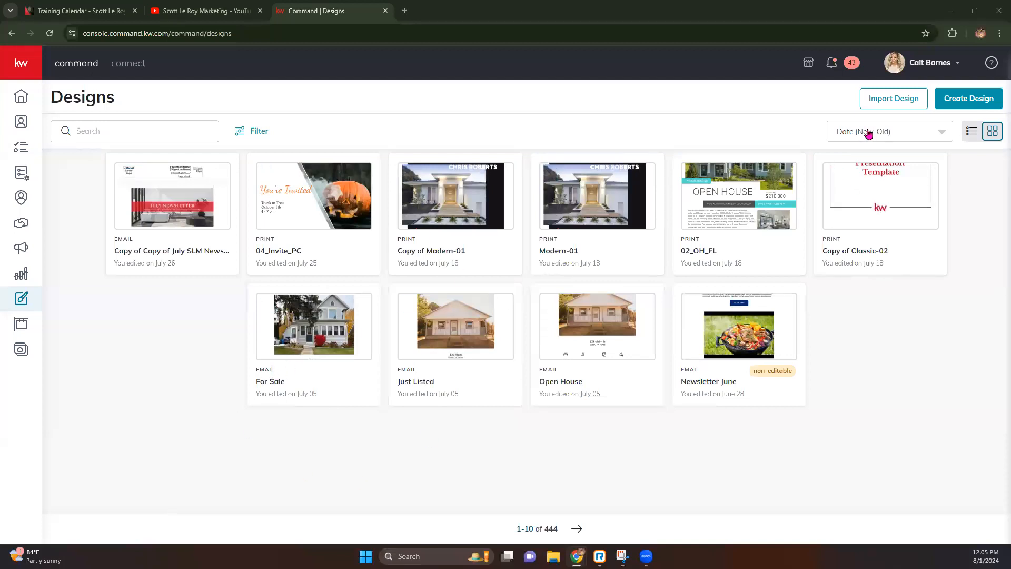
left_click(892, 103)
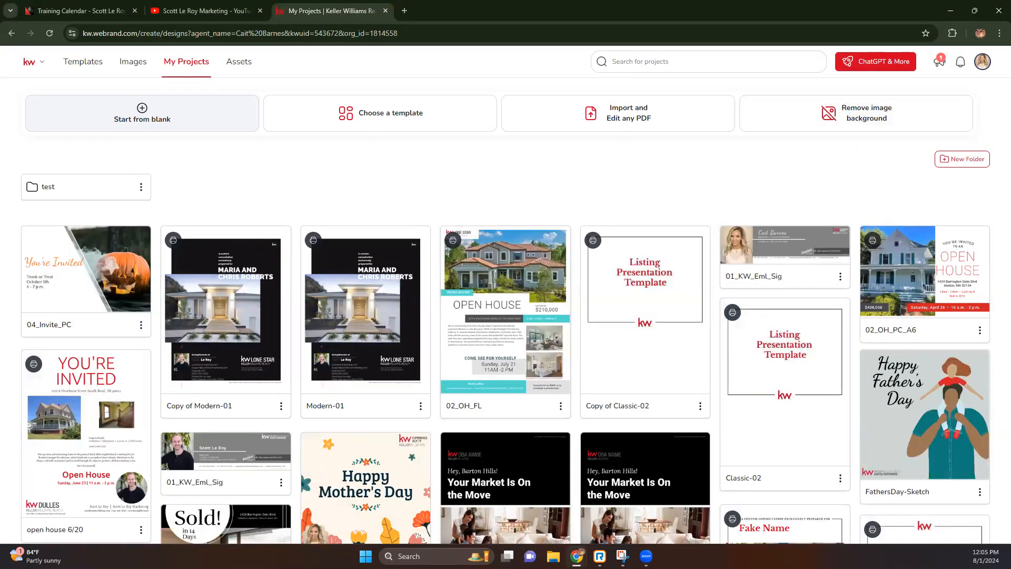
Open Assets and the Keller Williams Realty Colors & Fonts and Images library.
left_click(235, 65)
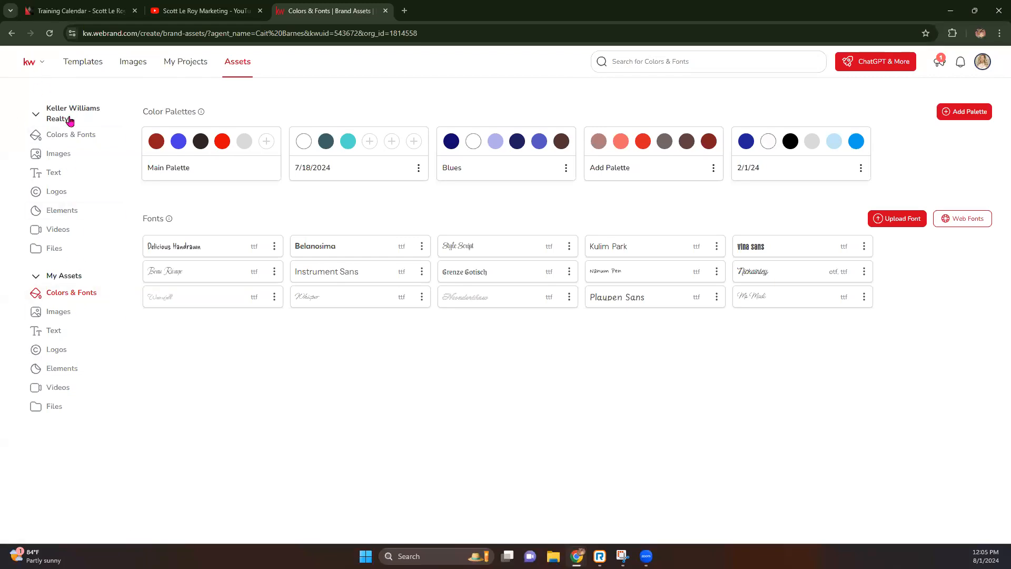
left_click(72, 138)
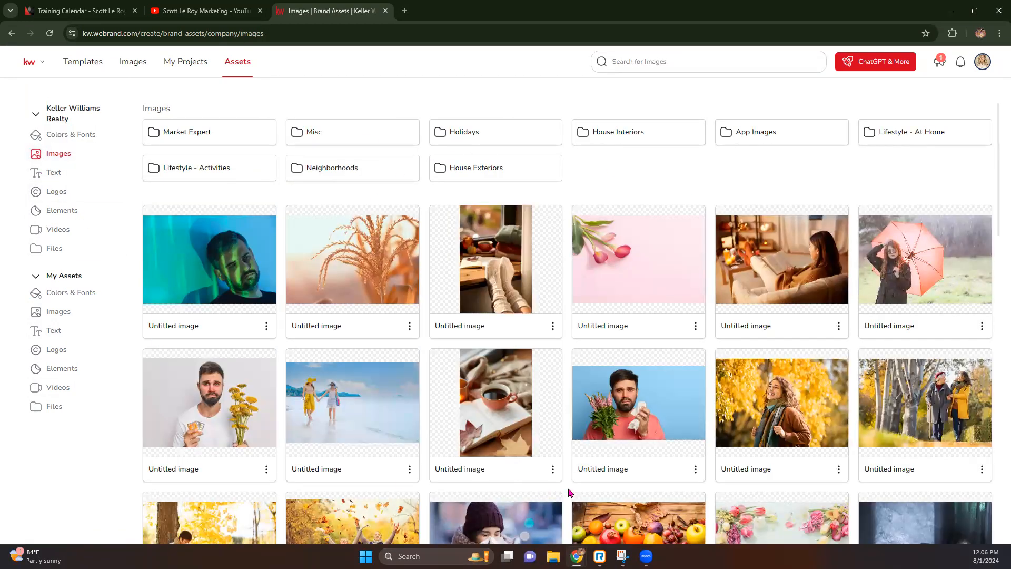
Look inside the Holidays image folder and return to the company image folders.
scroll(409, 361, "down", 4)
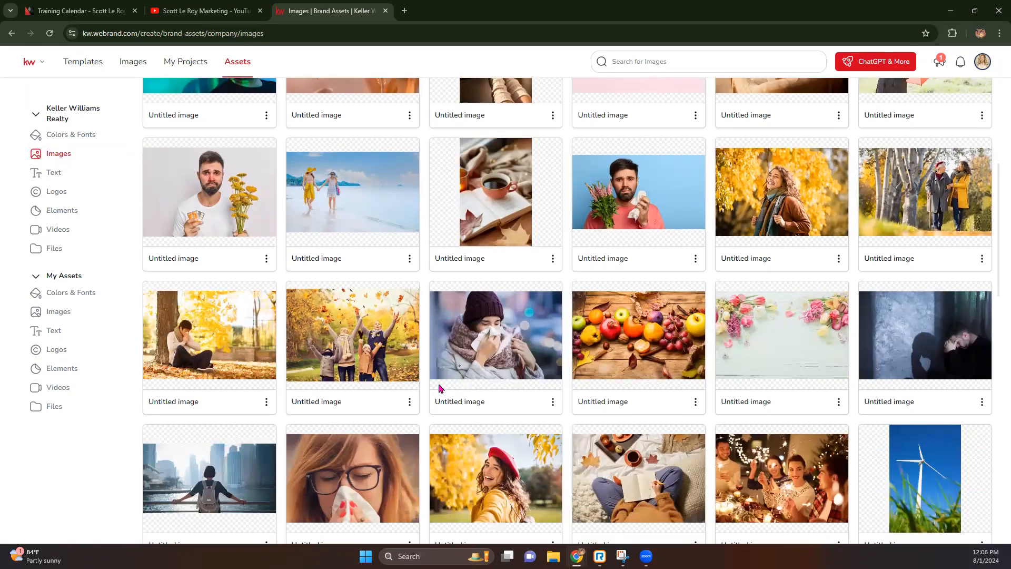
scroll(441, 389, "up", 4)
scroll(441, 389, "up", 1)
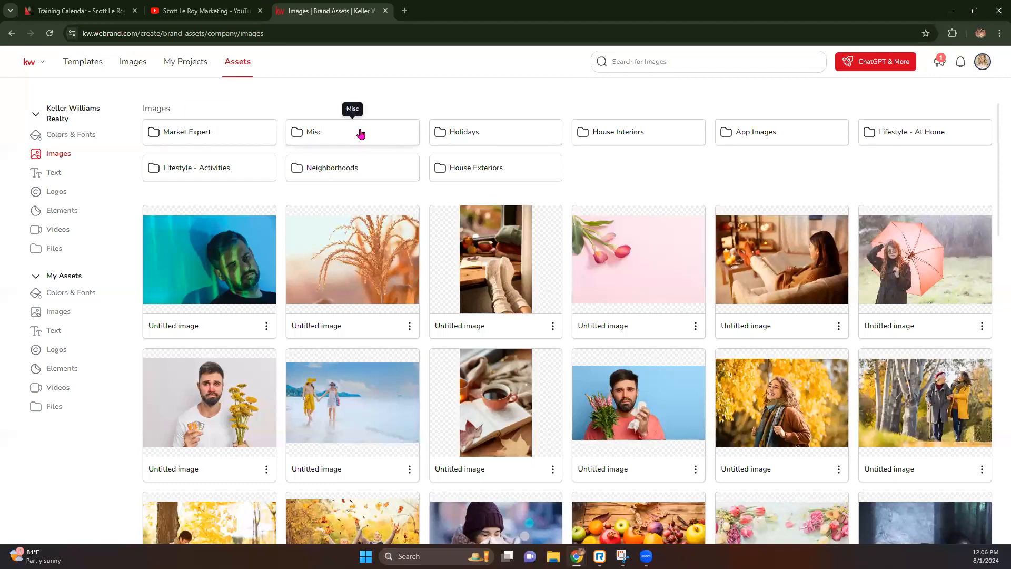
left_click(517, 132)
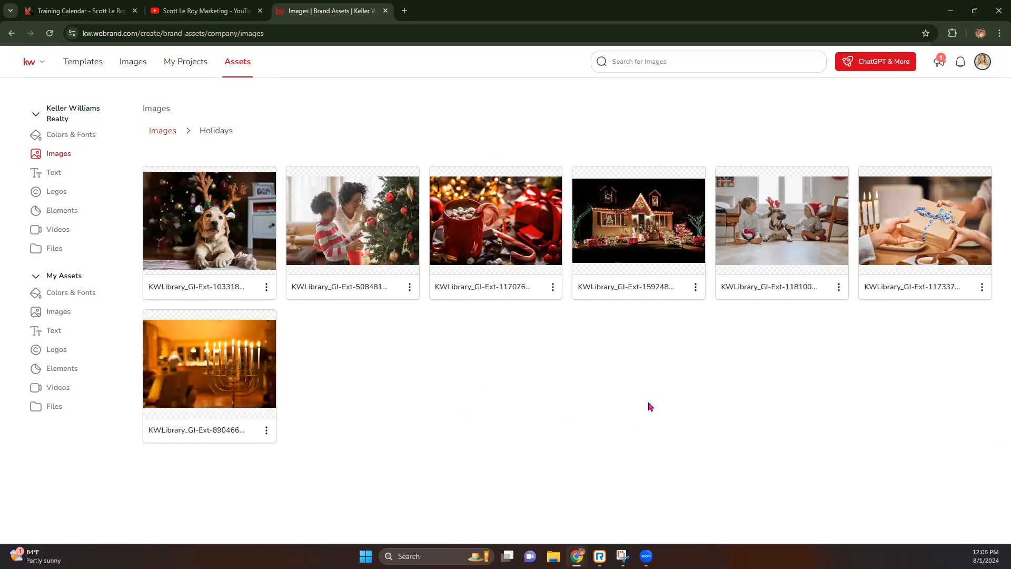
left_click(162, 131)
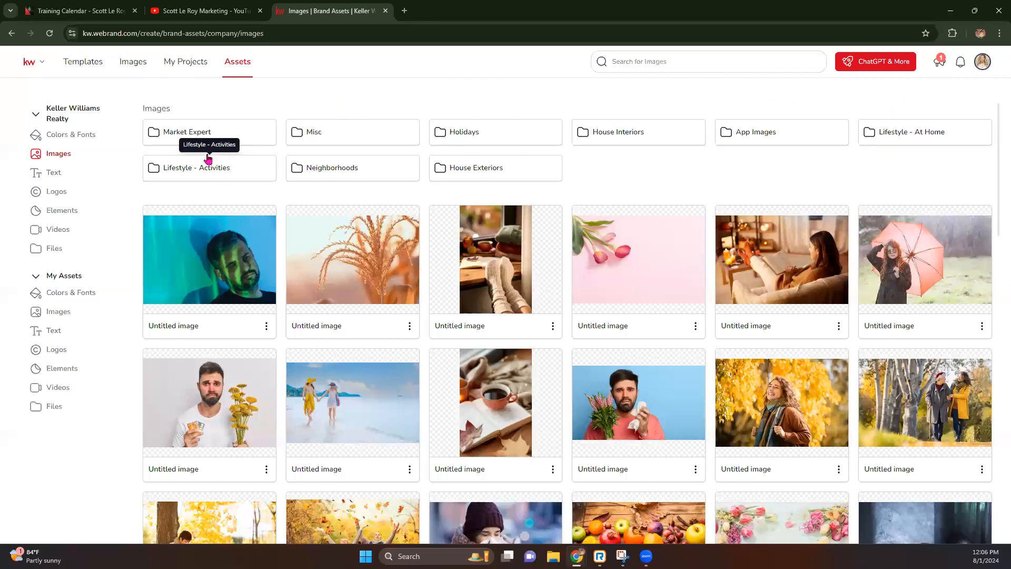
Show the company Text assets with the Ownership Statement.
scroll(337, 358, "down", 4)
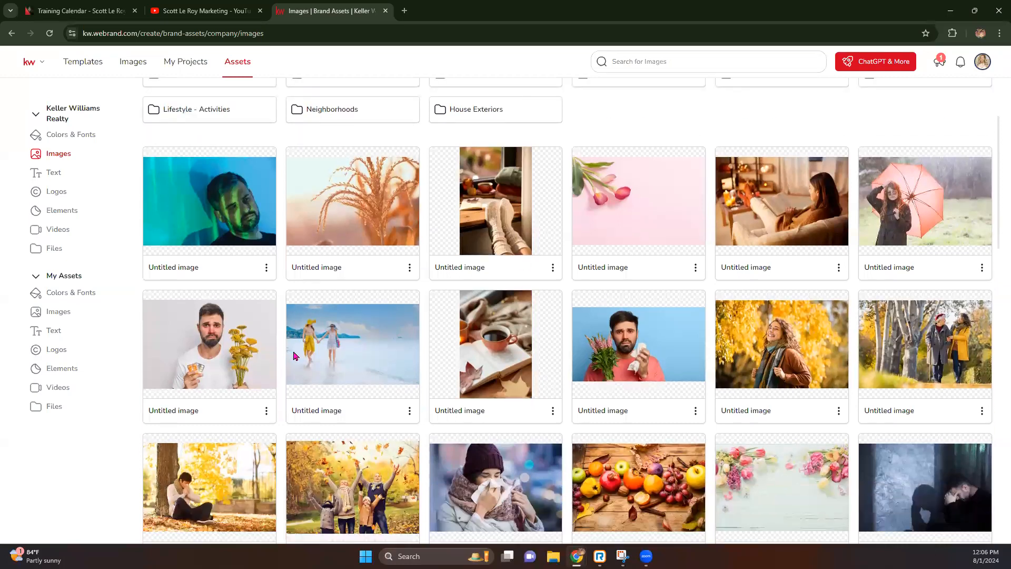
scroll(346, 373, "up", 4)
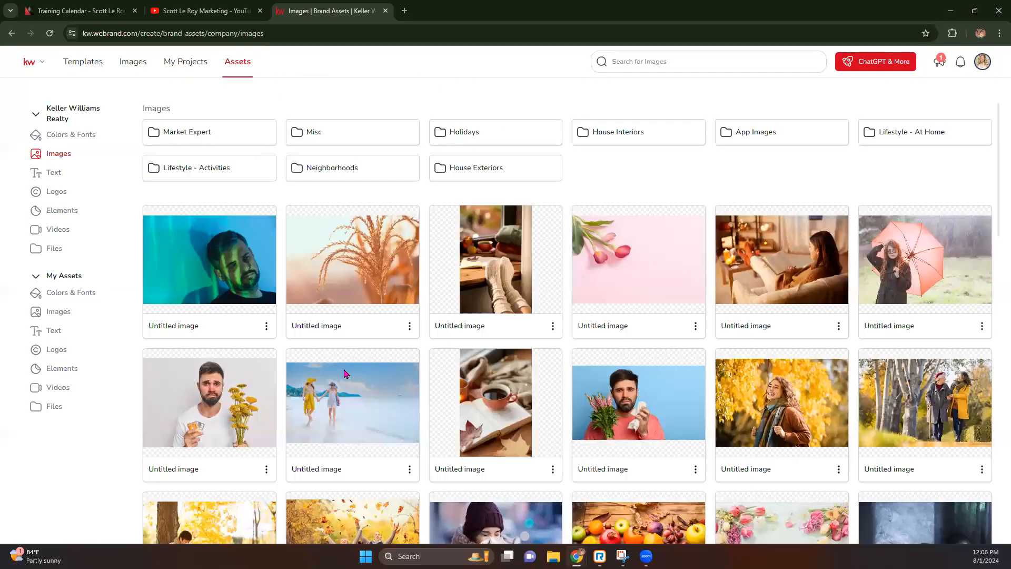
left_click(57, 174)
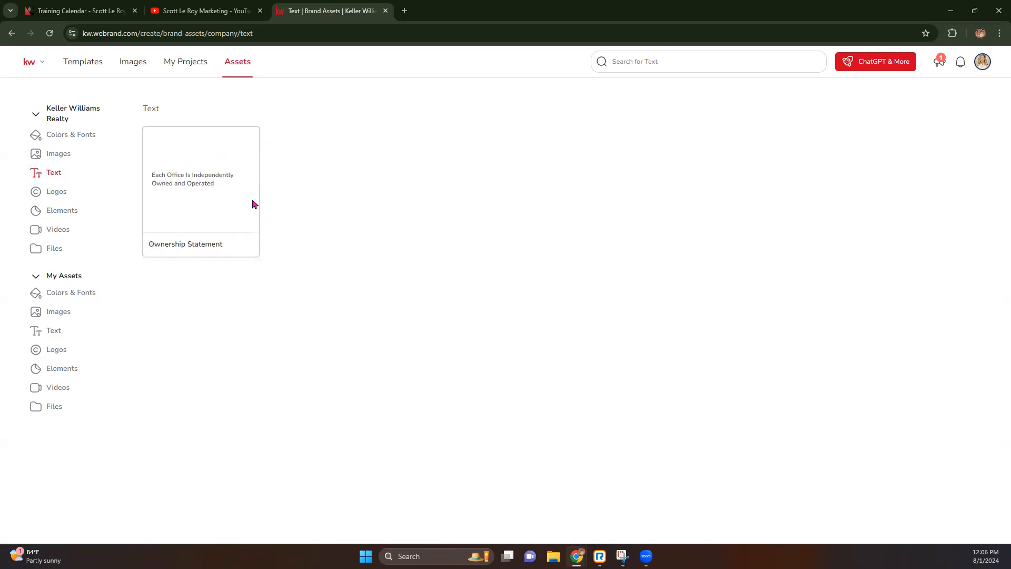
Browse the KWU, Events and Misc company logo folders.
left_click(57, 195)
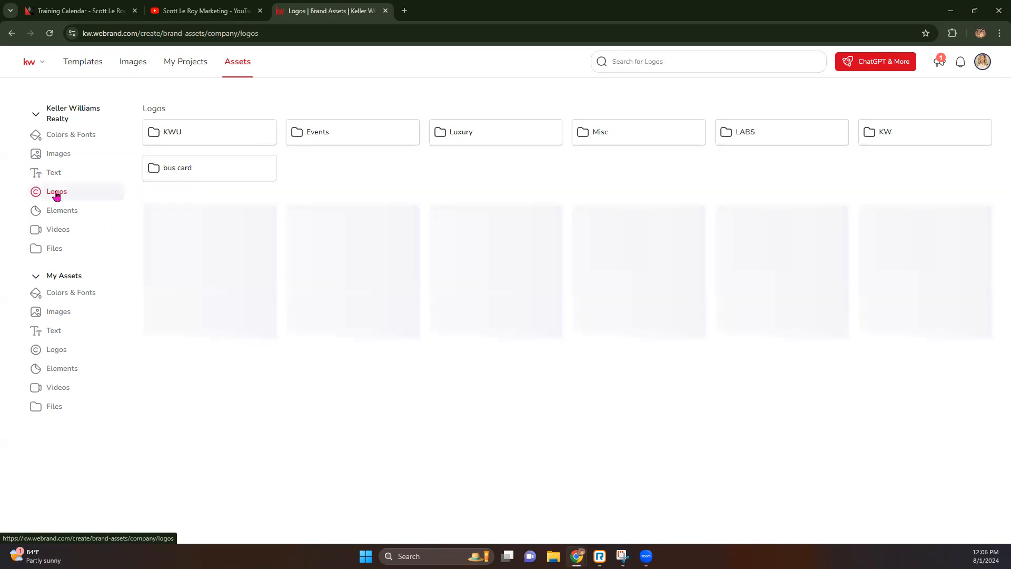
left_click(198, 133)
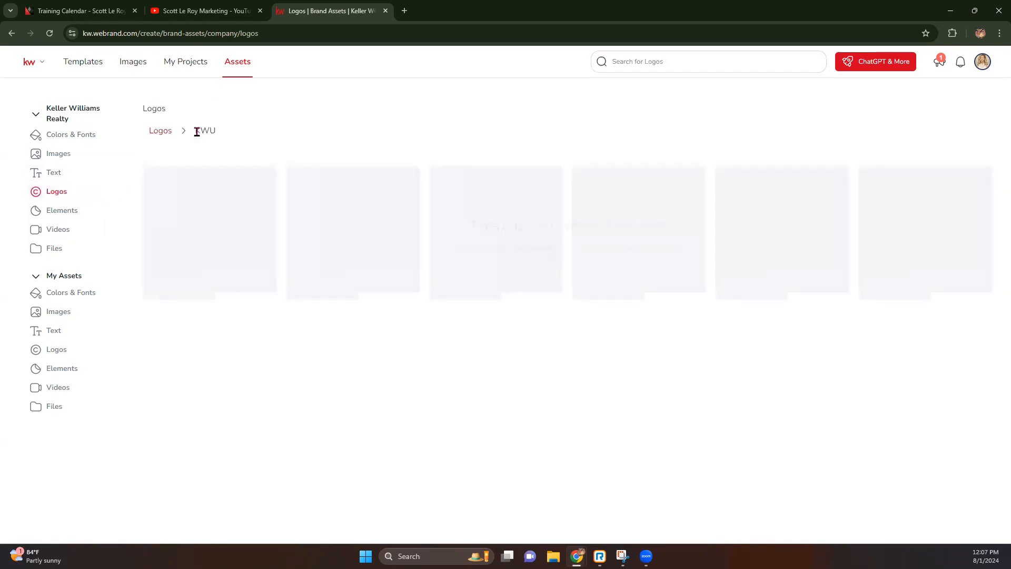
left_click(162, 131)
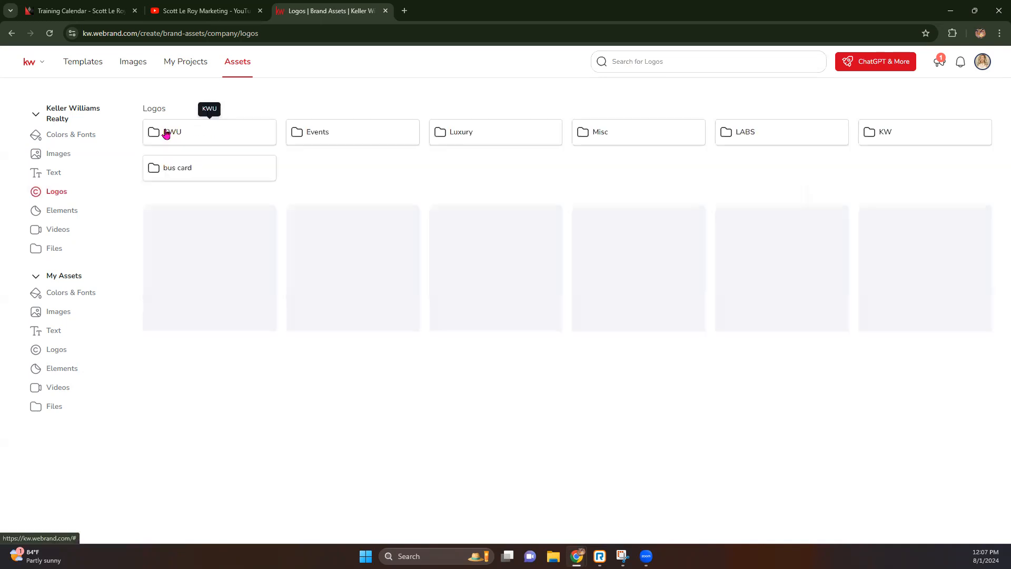
left_click(354, 133)
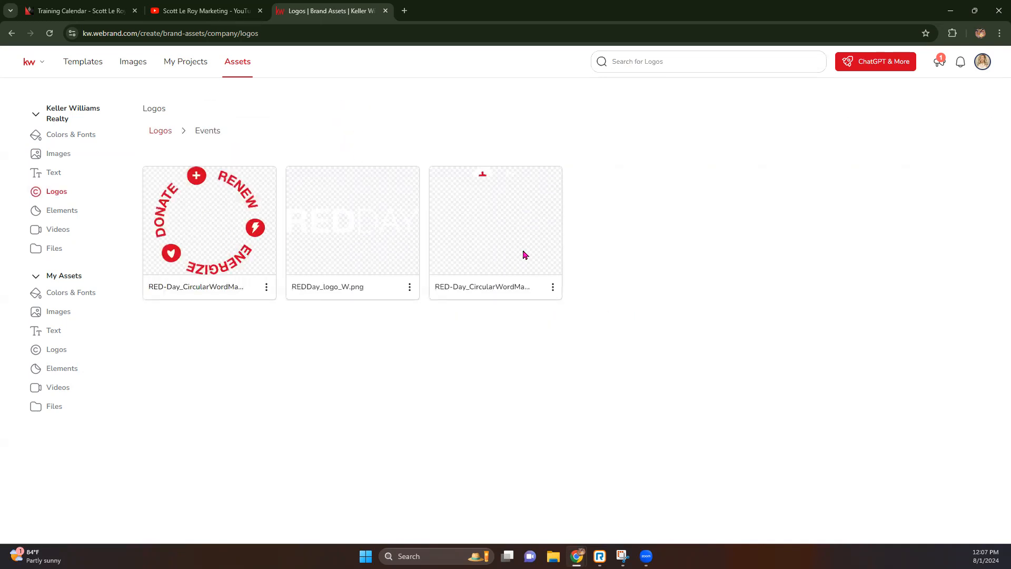
left_click(172, 132)
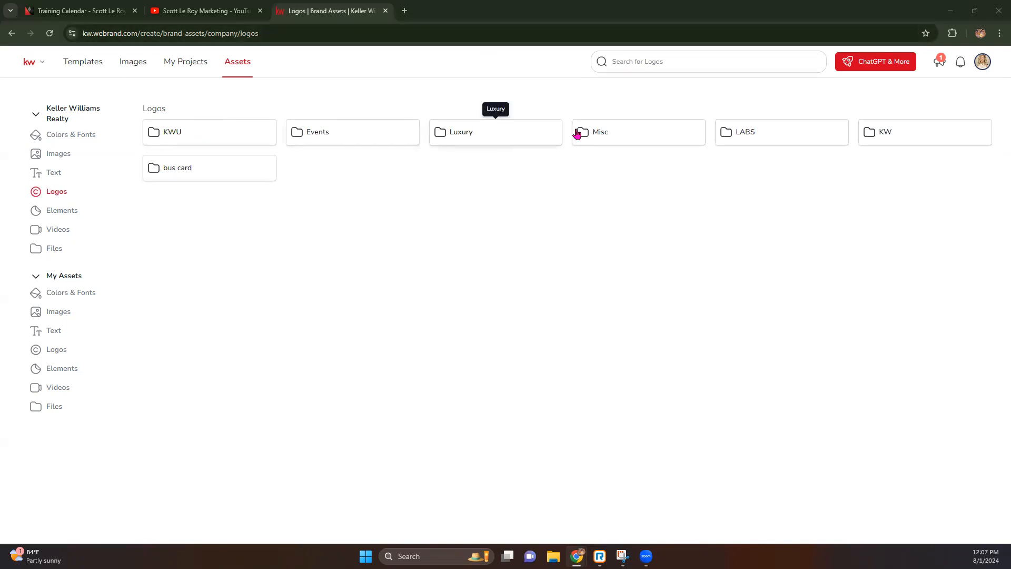
left_click(657, 136)
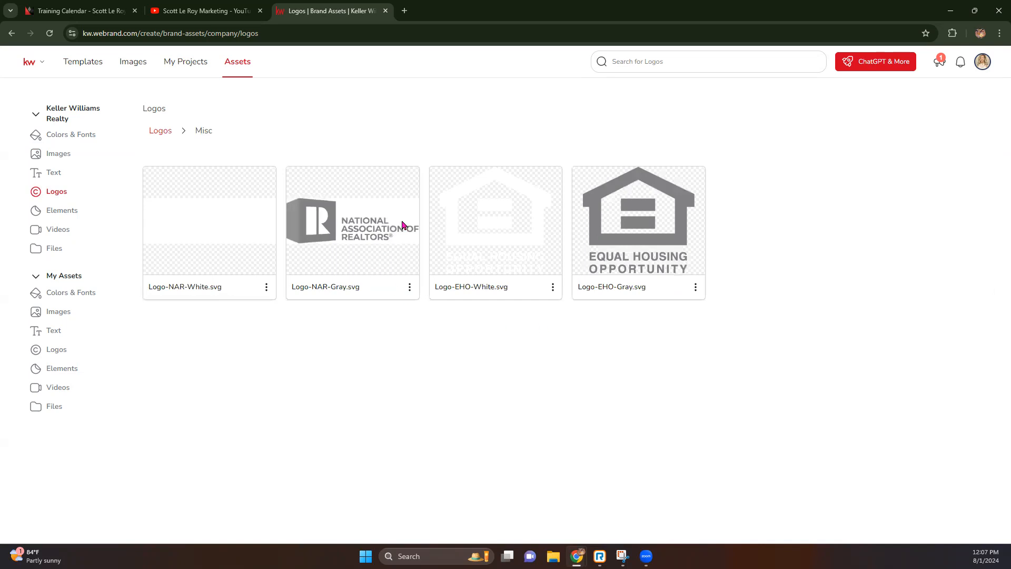
left_click(151, 130)
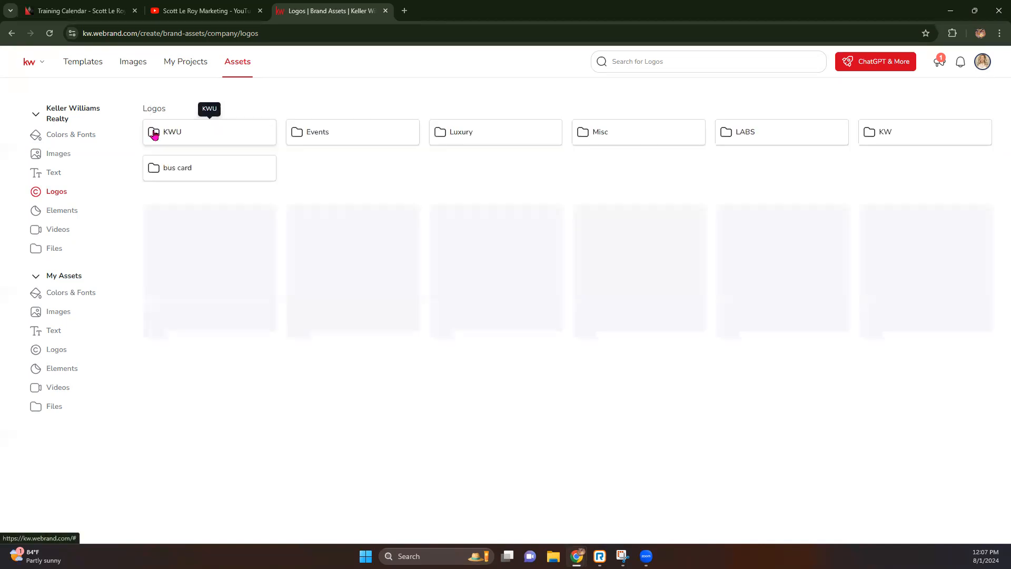
Check the KW and empty bus card logo folders, then show the red-icon Elements library.
left_click(886, 133)
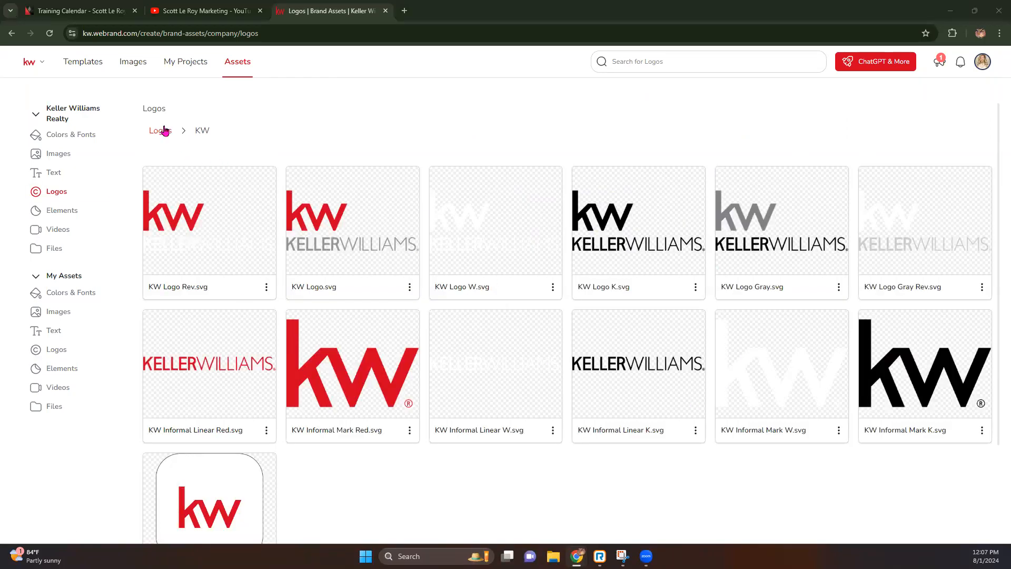
left_click(163, 131)
left_click(169, 170)
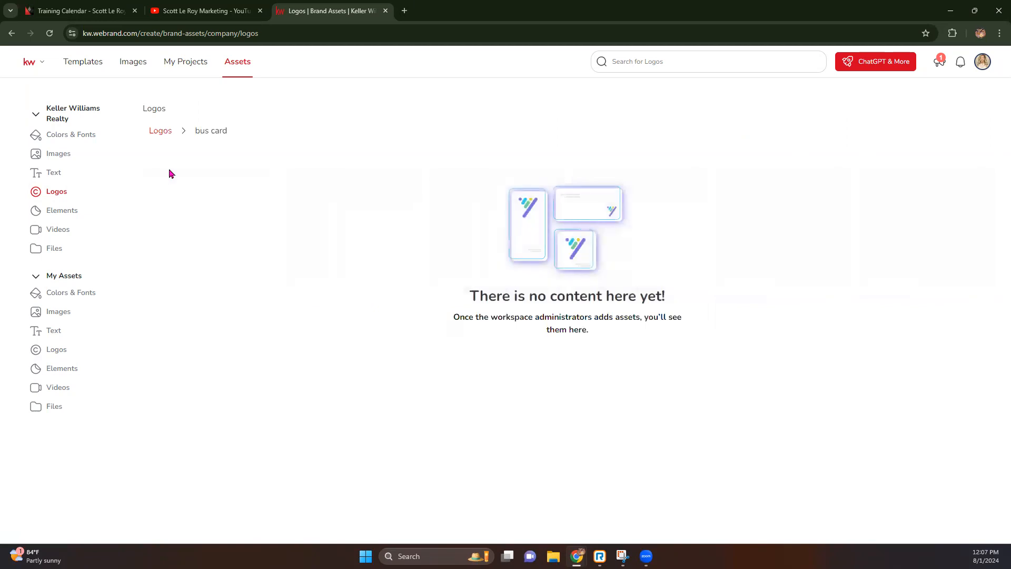
left_click(158, 131)
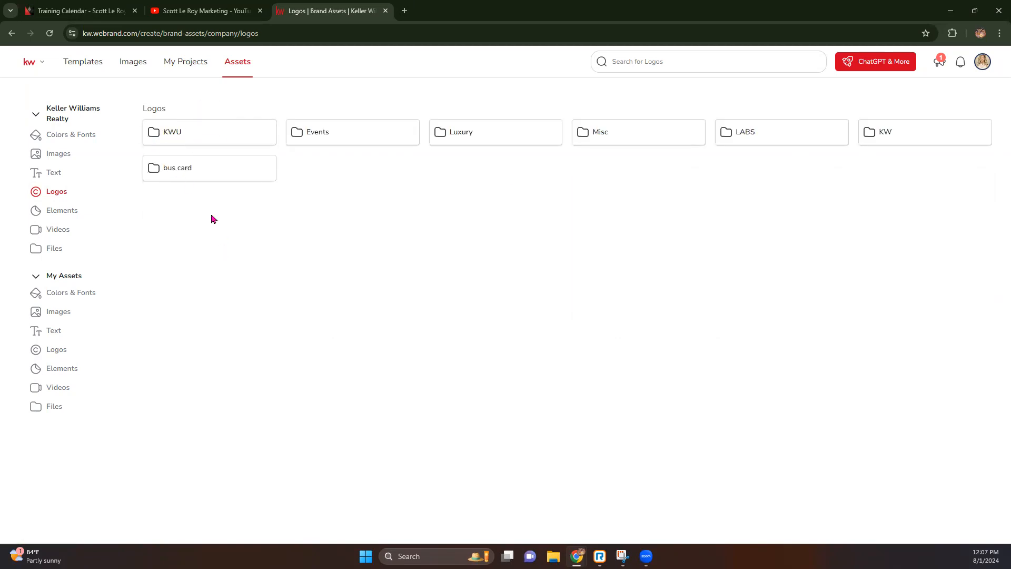
left_click(59, 213)
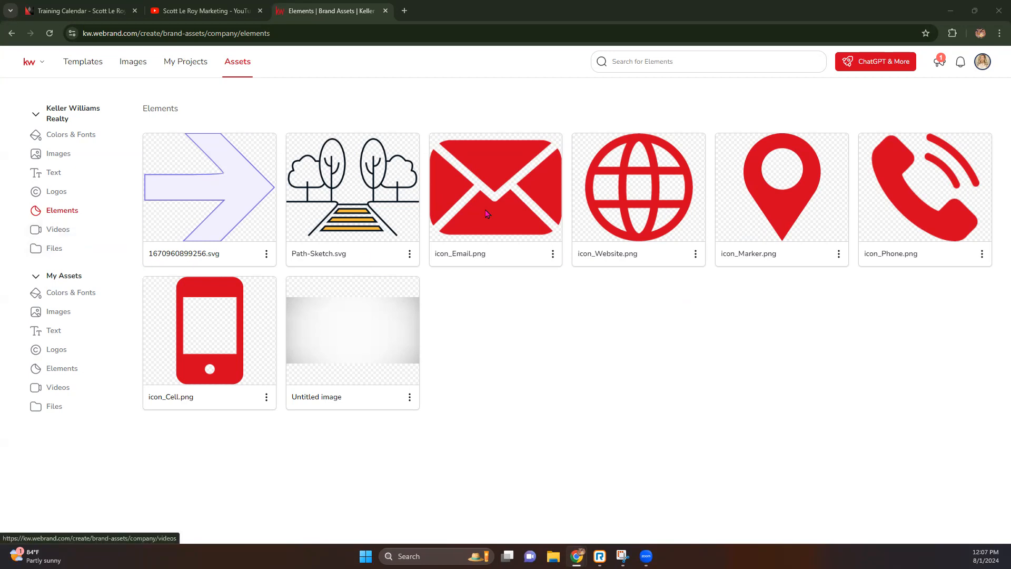
Check company Videos and Files, then open My Assets Colors & Fonts with five saved palettes.
left_click(67, 229)
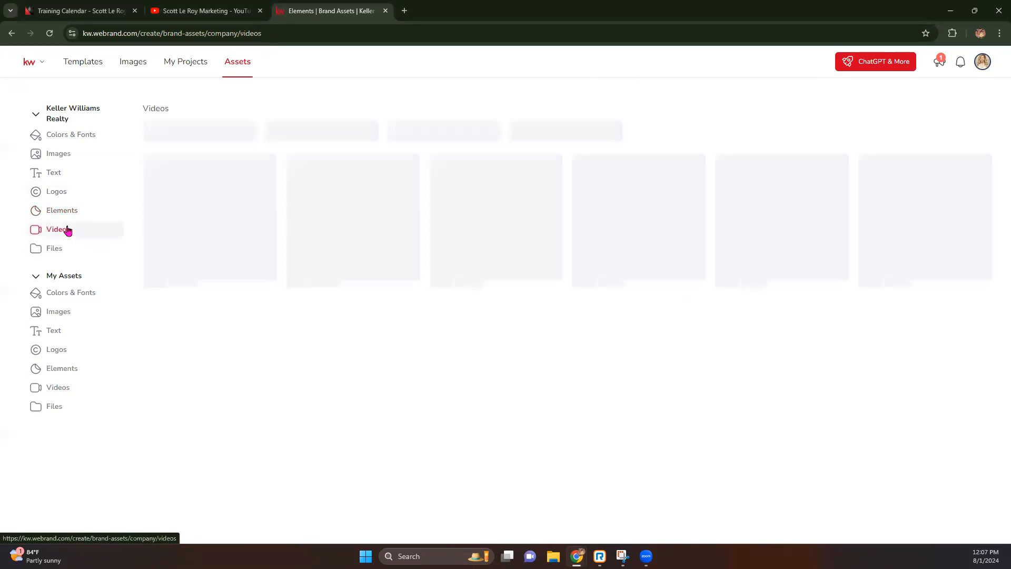
left_click(52, 253)
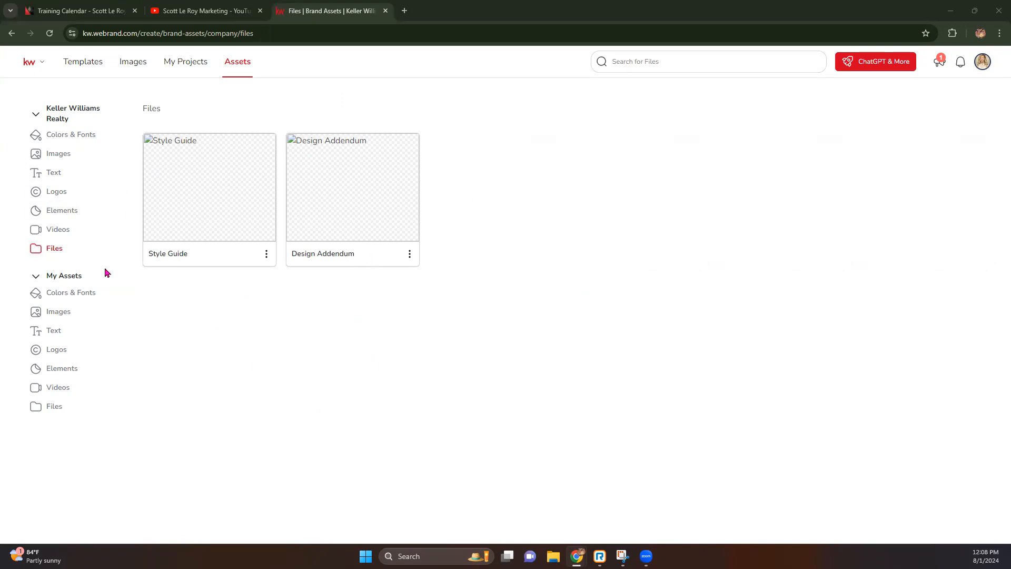
left_click(36, 115)
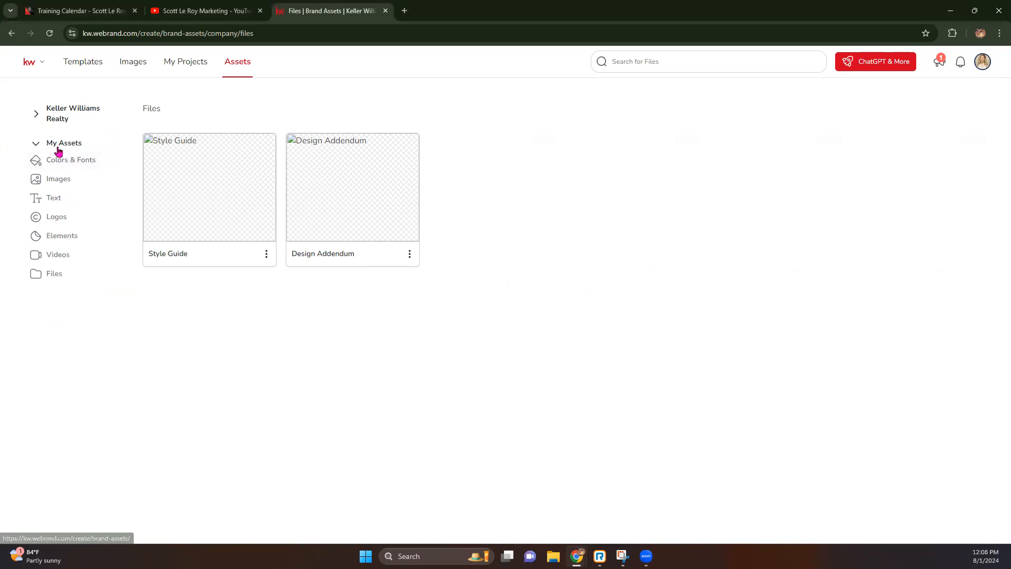
left_click(49, 143)
left_click(51, 146)
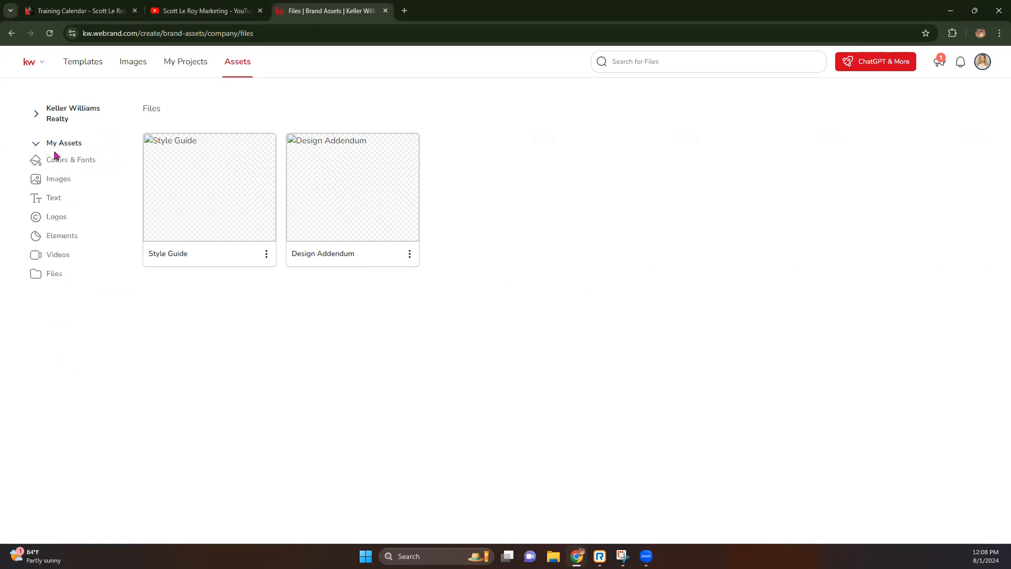
left_click(58, 158)
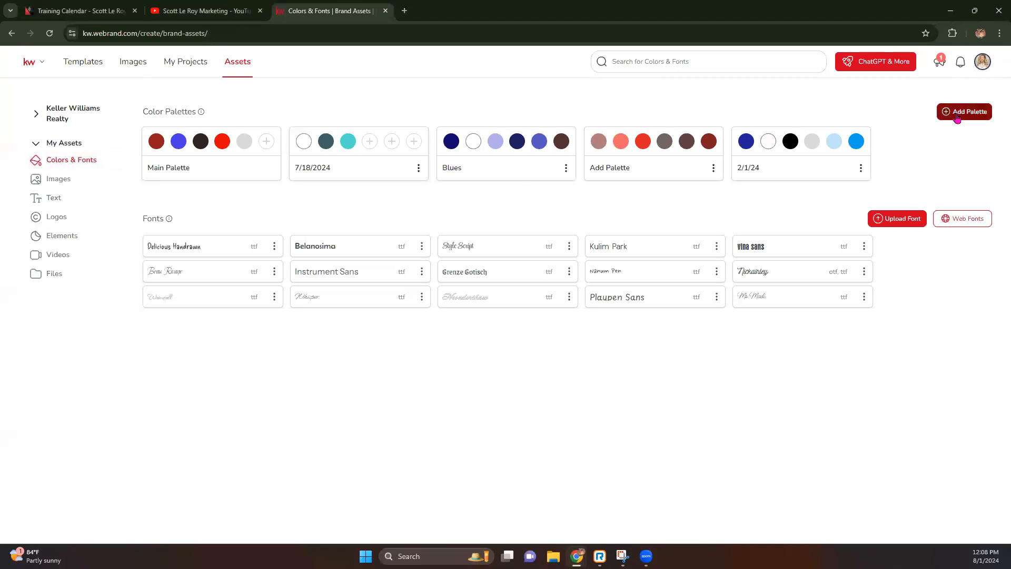
Add a new colour palette with hot pink and medium pink swatches.
left_click(957, 117)
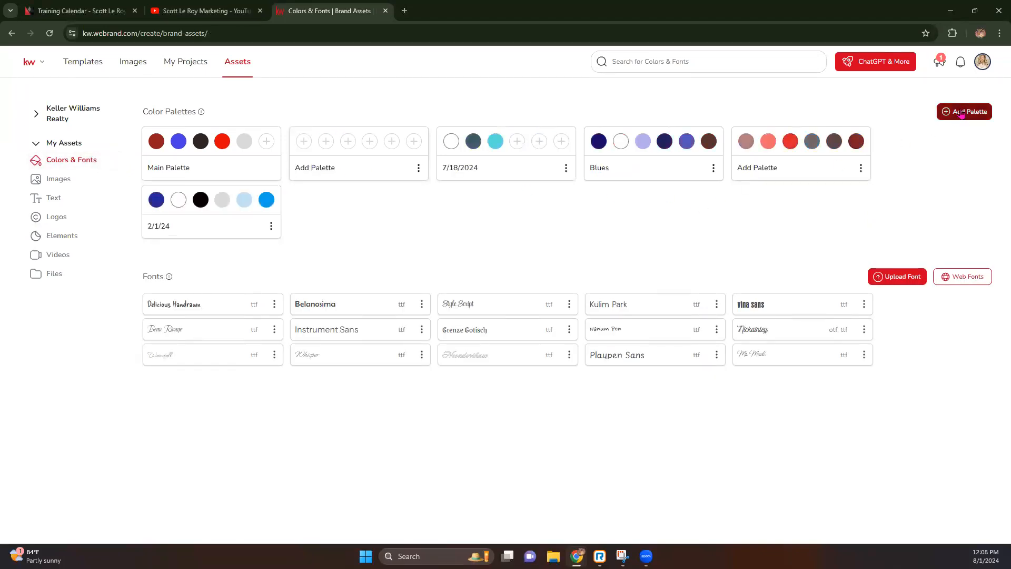
left_click(298, 143)
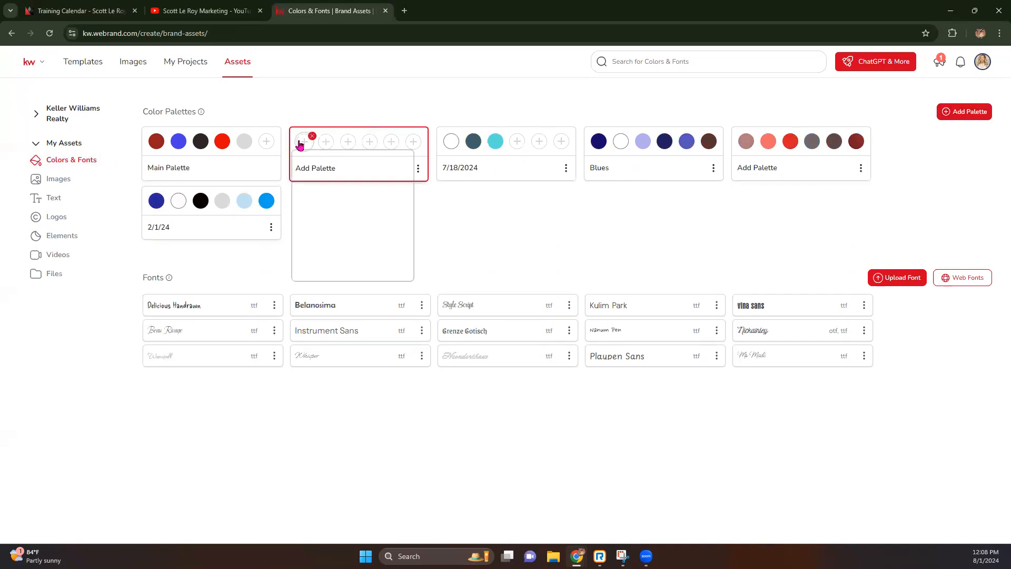
left_click_drag(341, 237, 346, 237)
left_click_drag(379, 154, 419, 162)
left_click(329, 144)
left_click(329, 144)
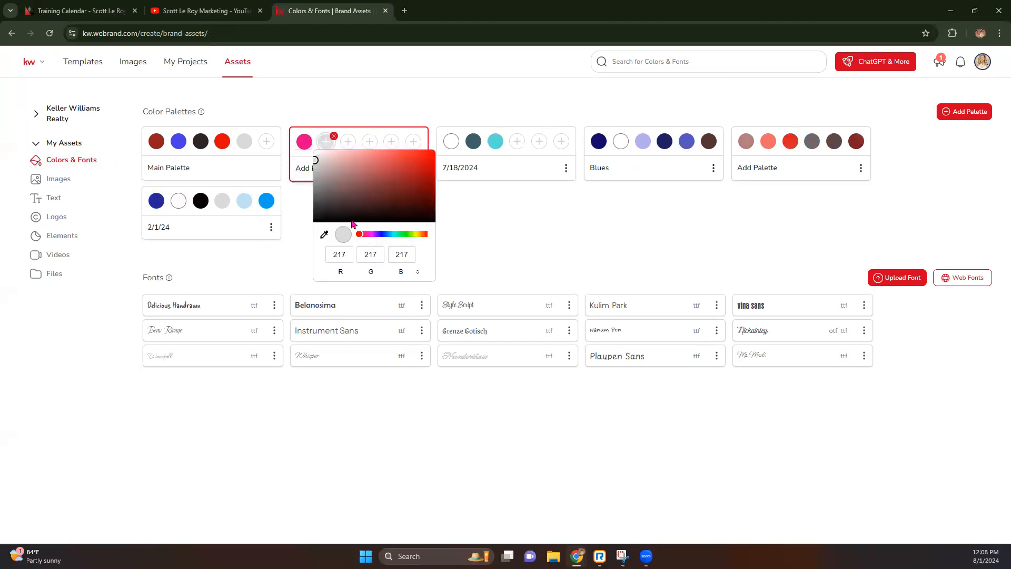
left_click_drag(382, 178, 383, 160)
Add light pink, grey and white swatches to the new palette.
left_click(348, 141)
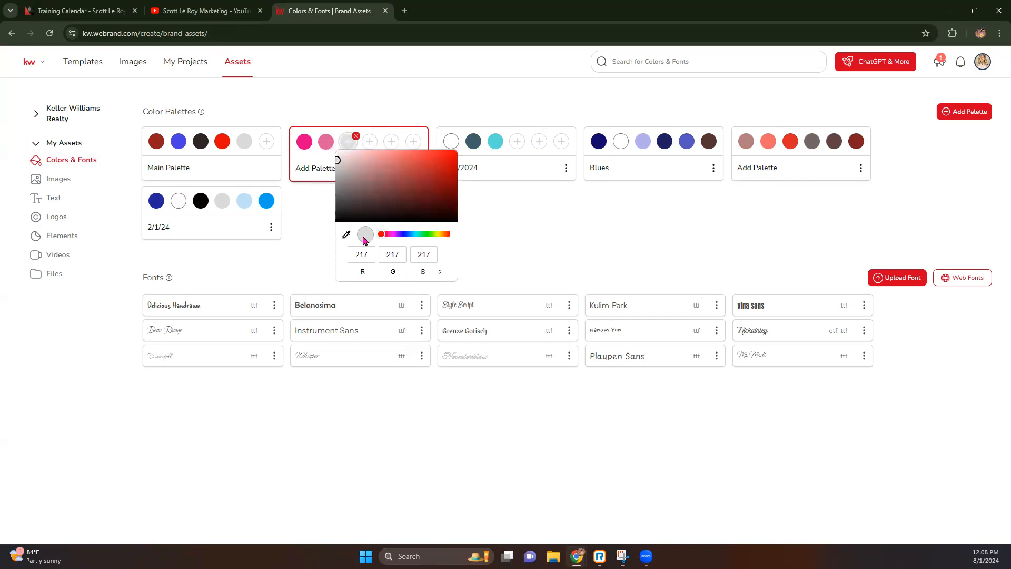
left_click_drag(386, 235, 386, 235)
left_click(373, 174)
left_click_drag(375, 167, 366, 154)
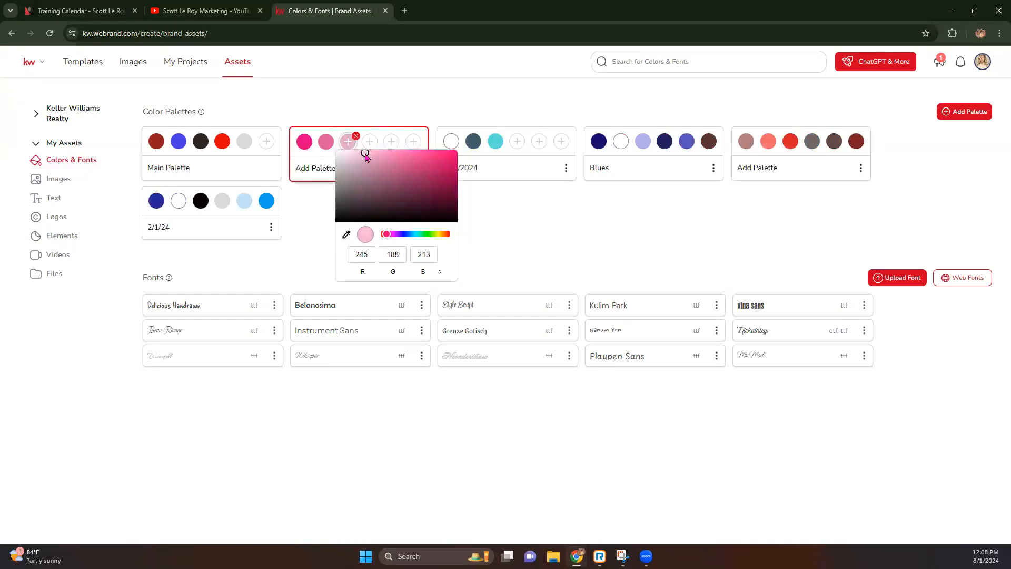
left_click(370, 141)
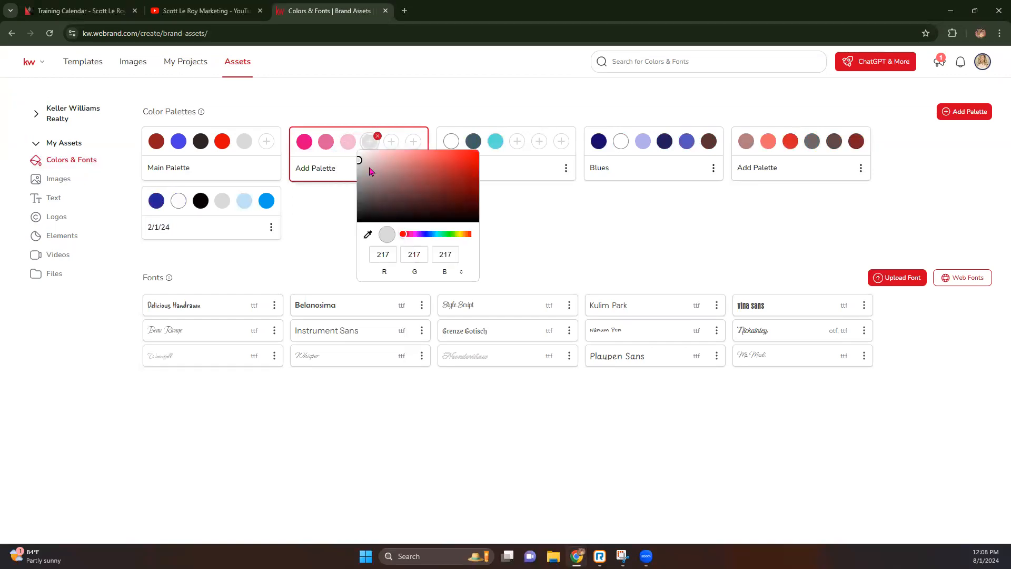
left_click(392, 142)
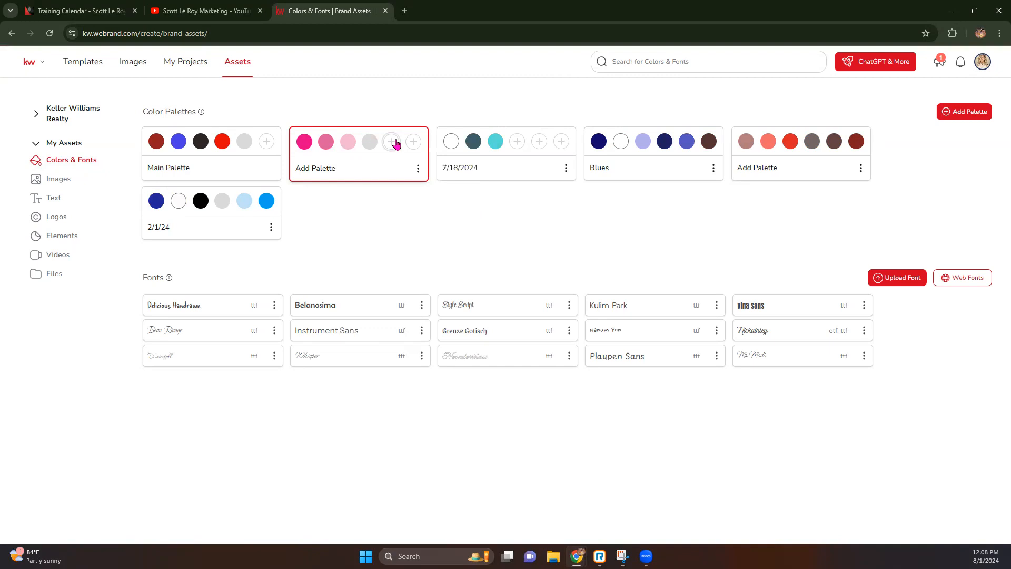
left_click_drag(381, 164, 379, 151)
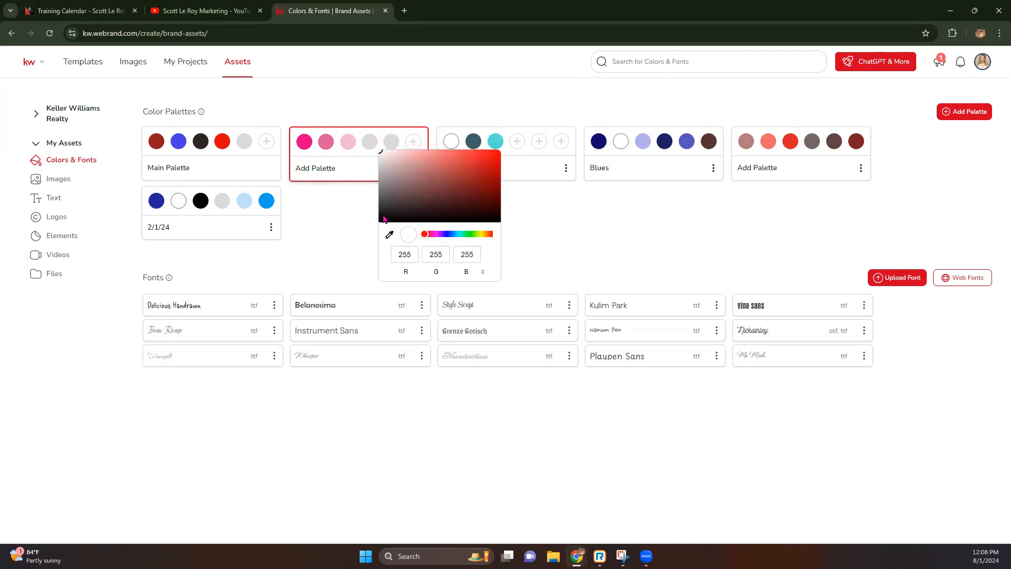
left_click(390, 236)
left_click(330, 243)
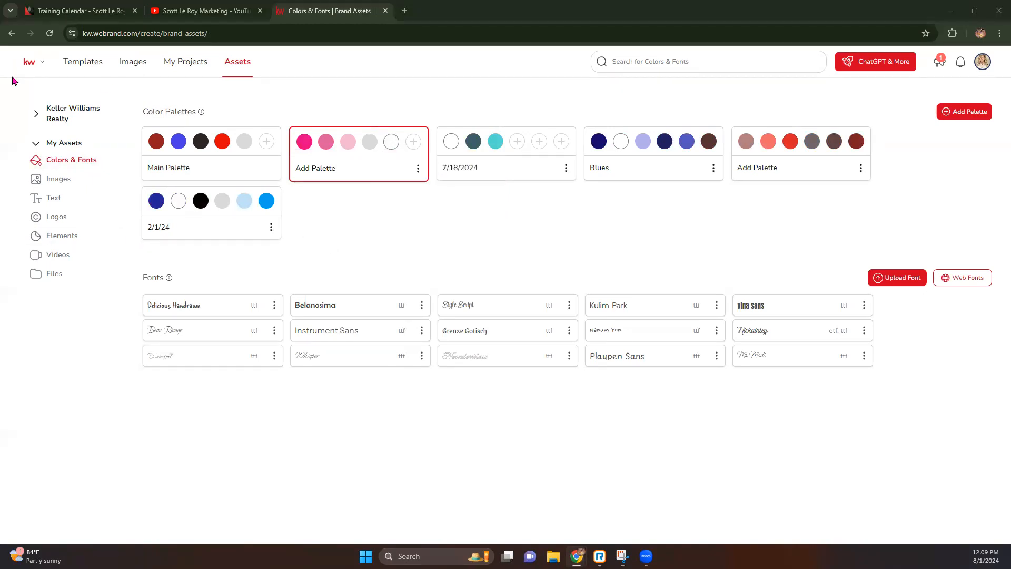
left_click(325, 167)
Rename the new palette to 'Pink'.
left_click(417, 169)
left_click(462, 160)
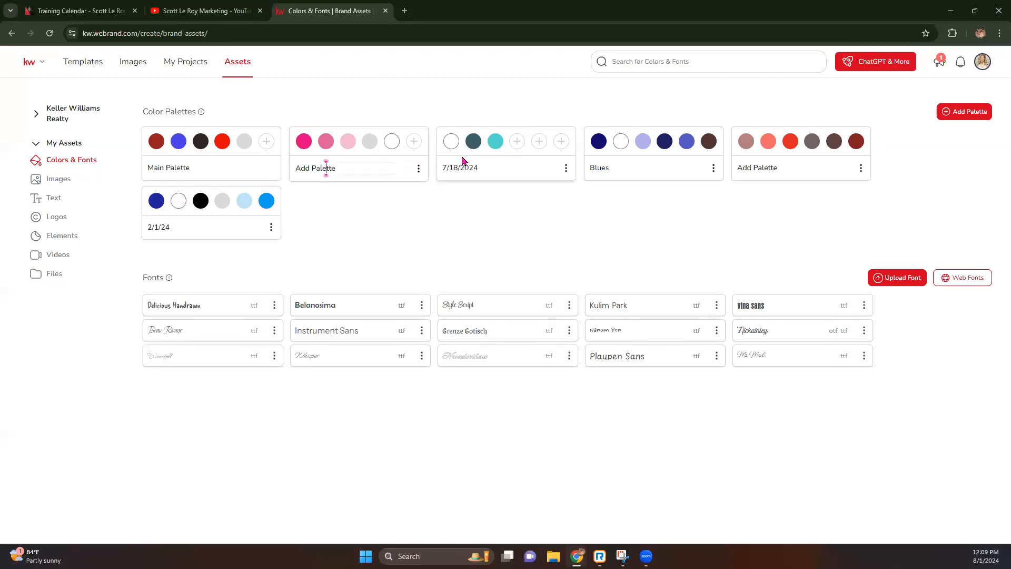
key("BackSpace")
key("BackSpace")
key("BackSpace")
key("BackSpace")
key("BackSpace")
key("BackSpace")
key("BackSpace")
type("Pink")
left_click(413, 214)
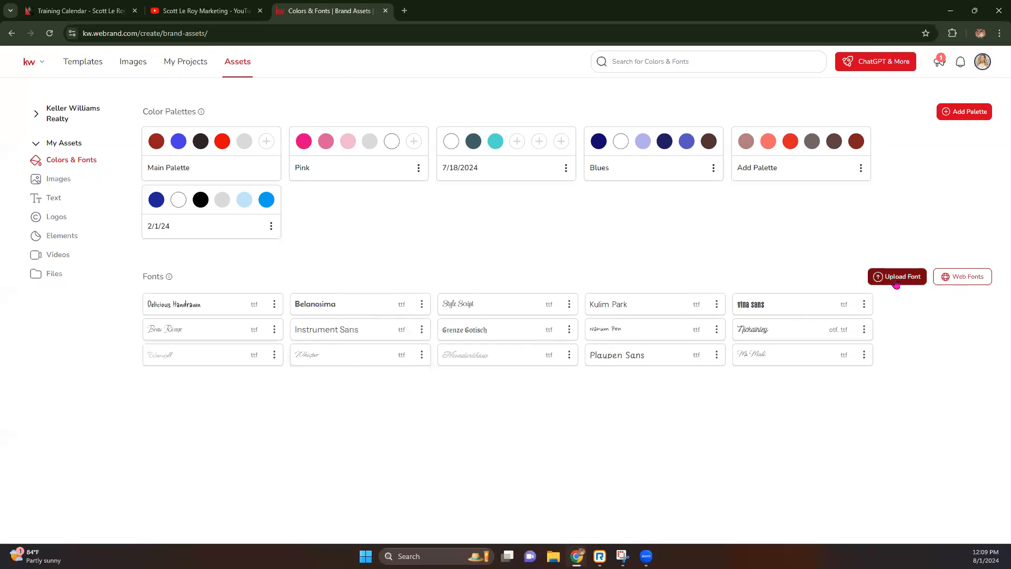
Add the Tilt Warp web font to the brand fonts, then show My Assets Images.
left_click(961, 277)
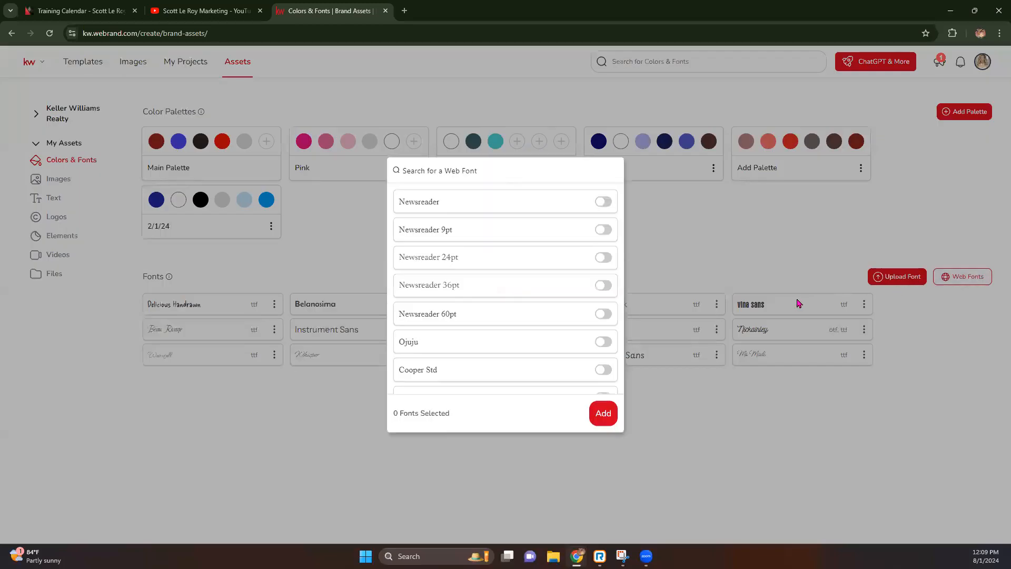
scroll(479, 282, "down", 8)
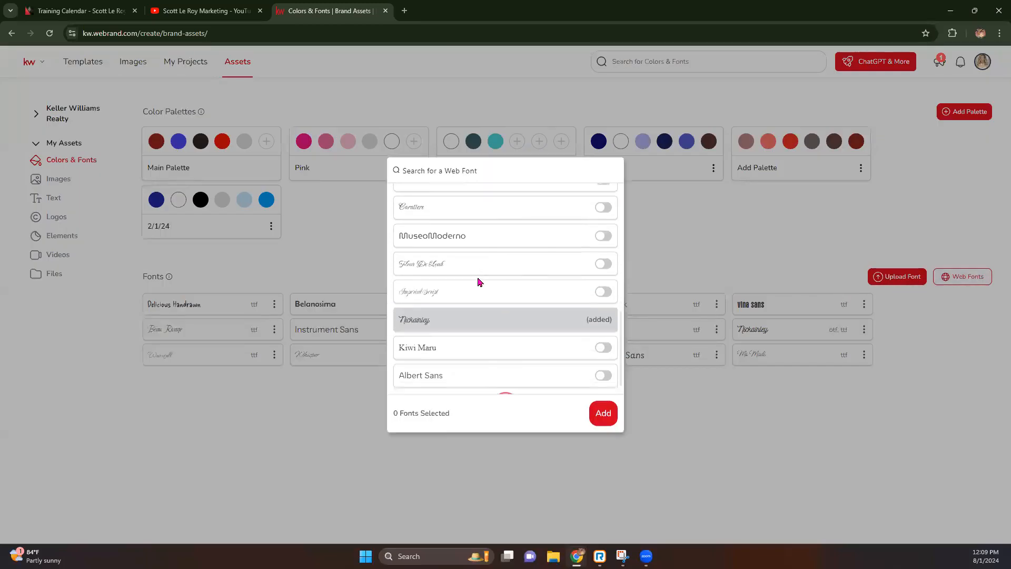
scroll(479, 283, "down", 5)
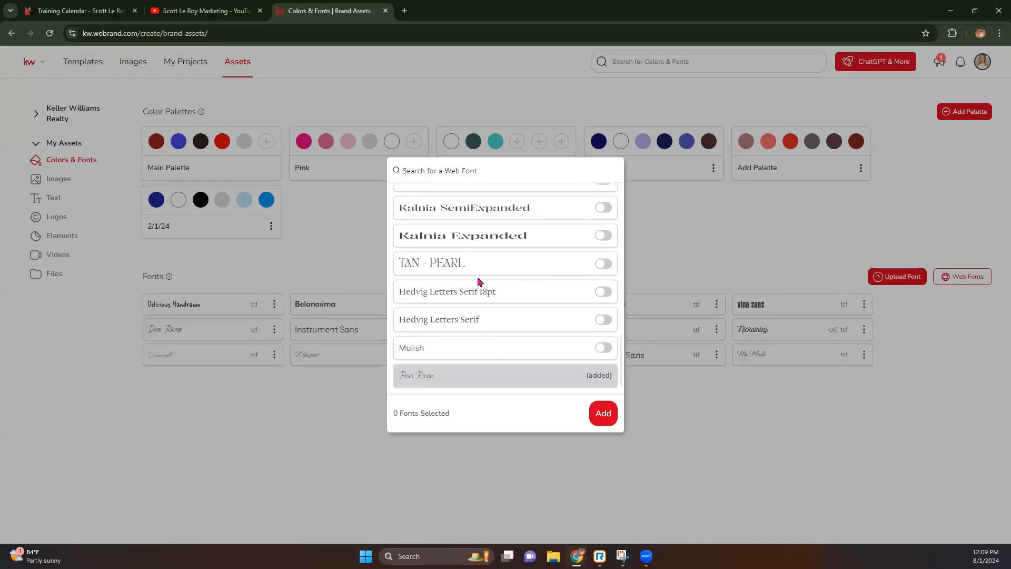
scroll(479, 283, "down", 8)
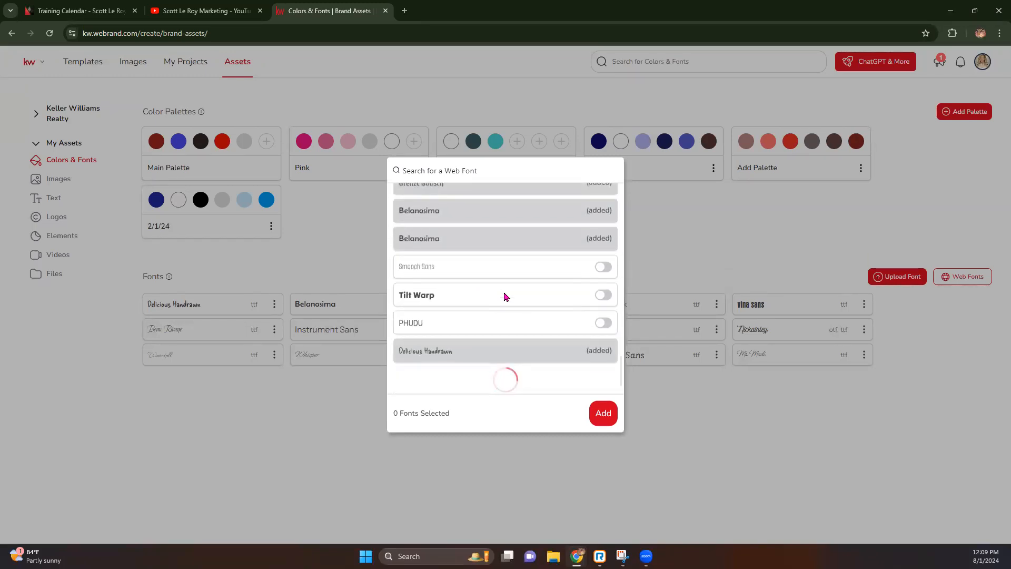
left_click(602, 295)
left_click(603, 415)
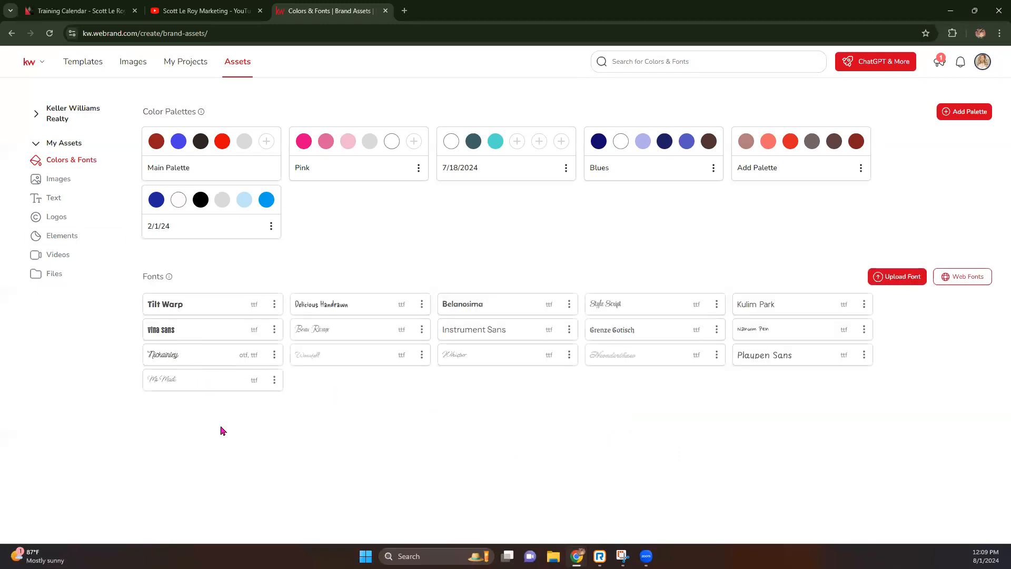
left_click(58, 179)
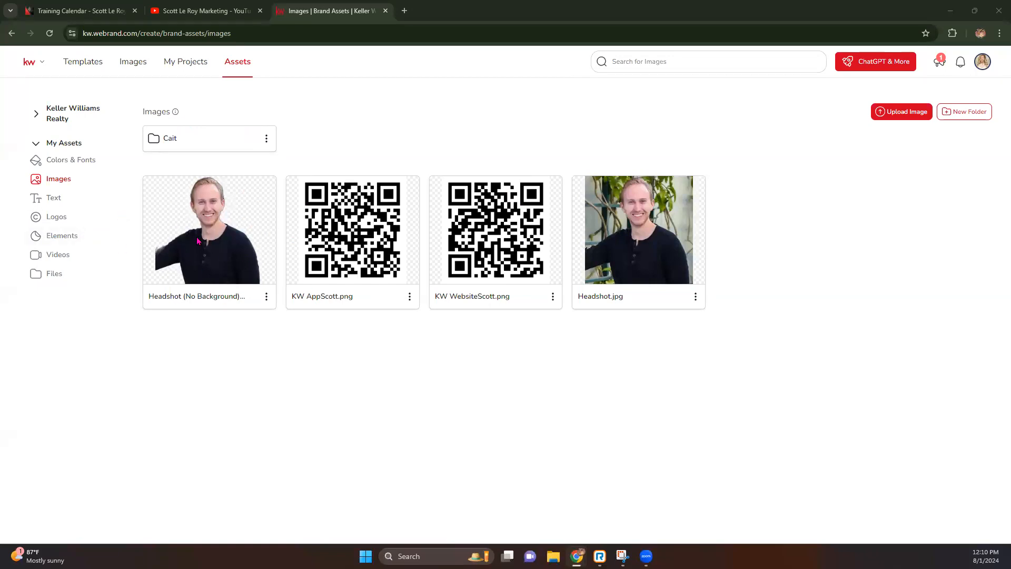
Remove Headshot.jpg's background, delete the duplicate no-background headshot, then show My Assets Text.
left_click(696, 298)
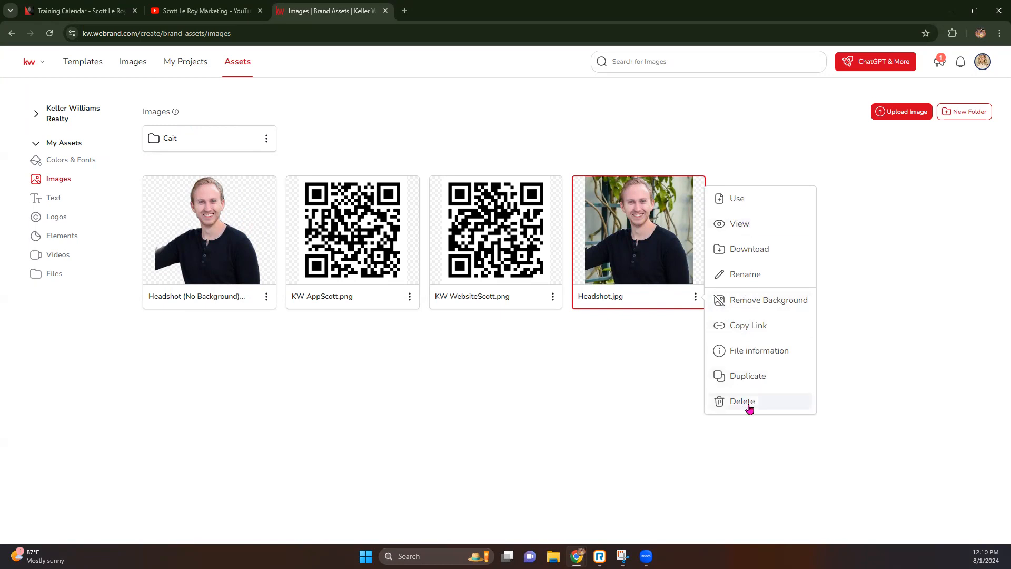
left_click(747, 301)
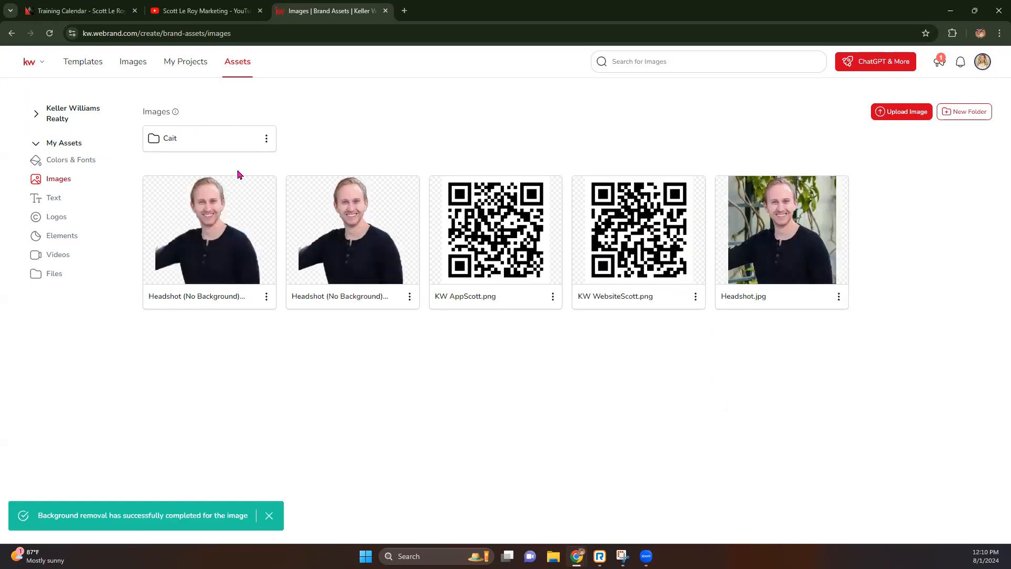
left_click(266, 296)
left_click(318, 401)
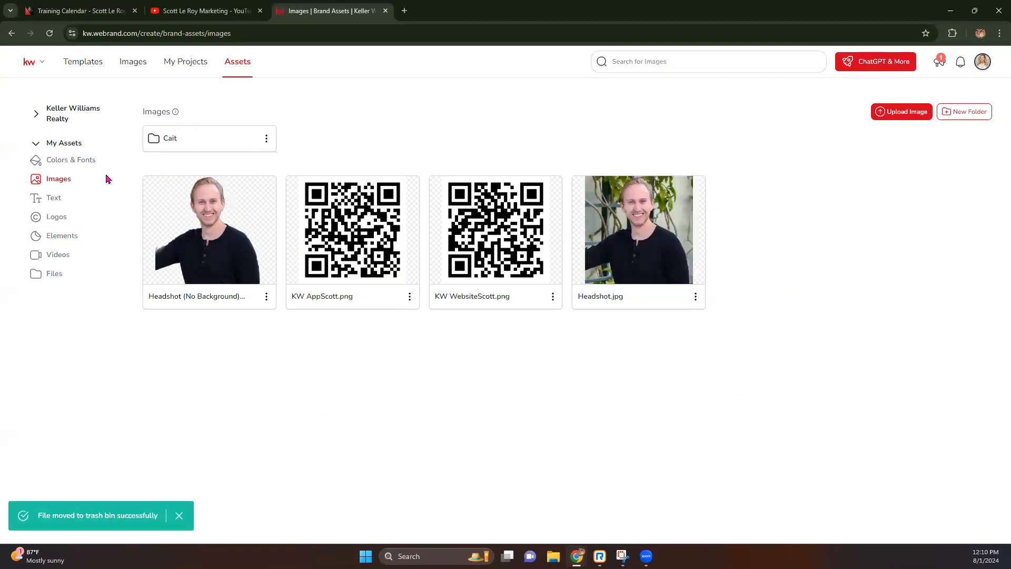
left_click(53, 197)
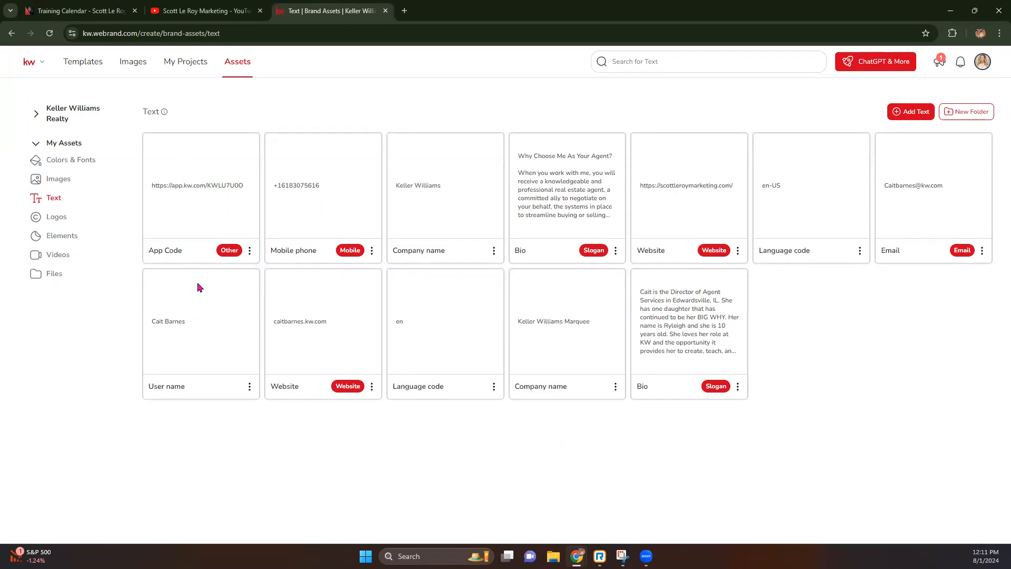
Show the My Assets Logos page with its logo folders and personal KW logo files.
left_click(56, 221)
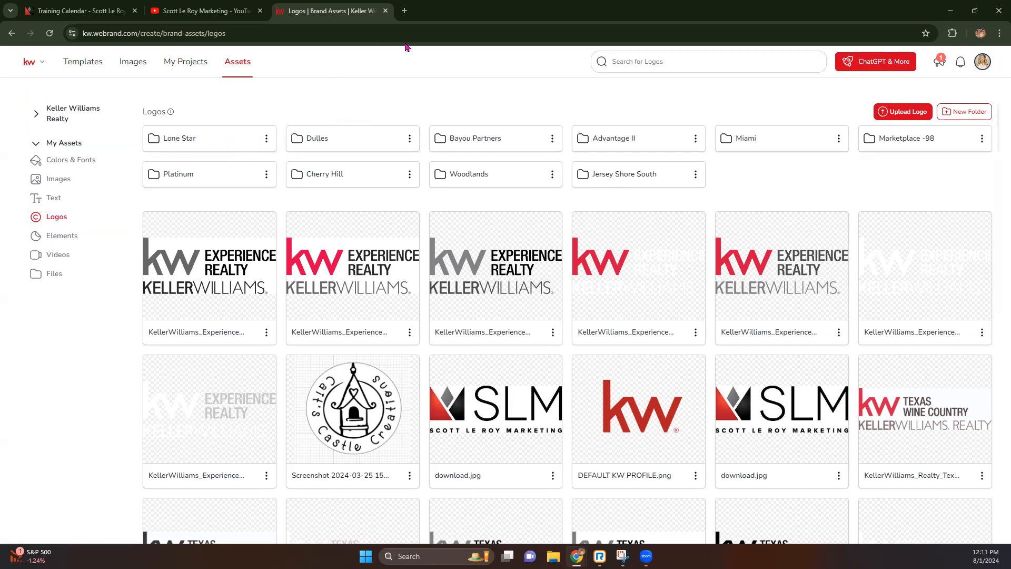
Load kwconnect.com in a new browser tab.
left_click(405, 11)
type("kw")
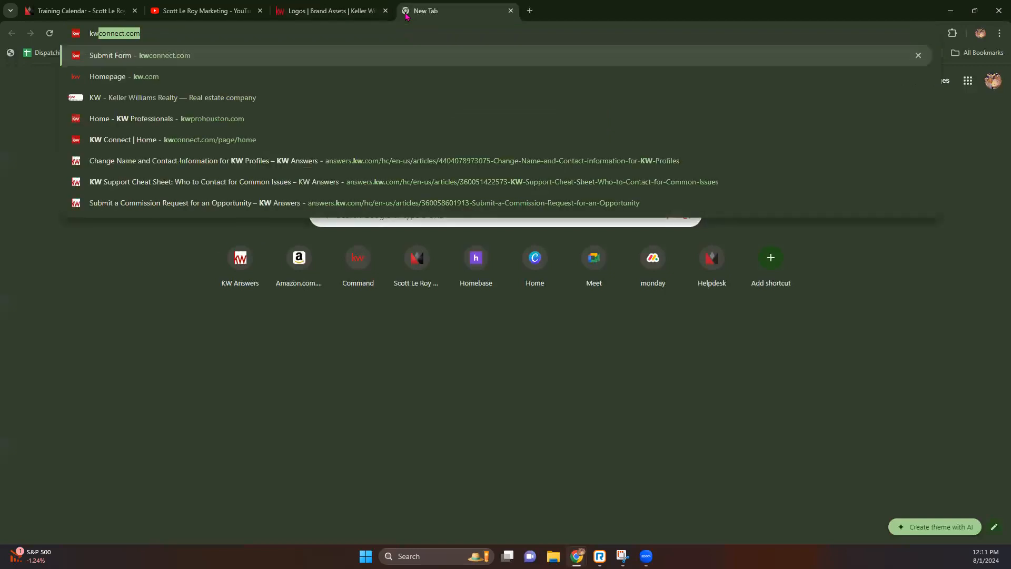
key("Return")
left_click(357, 8)
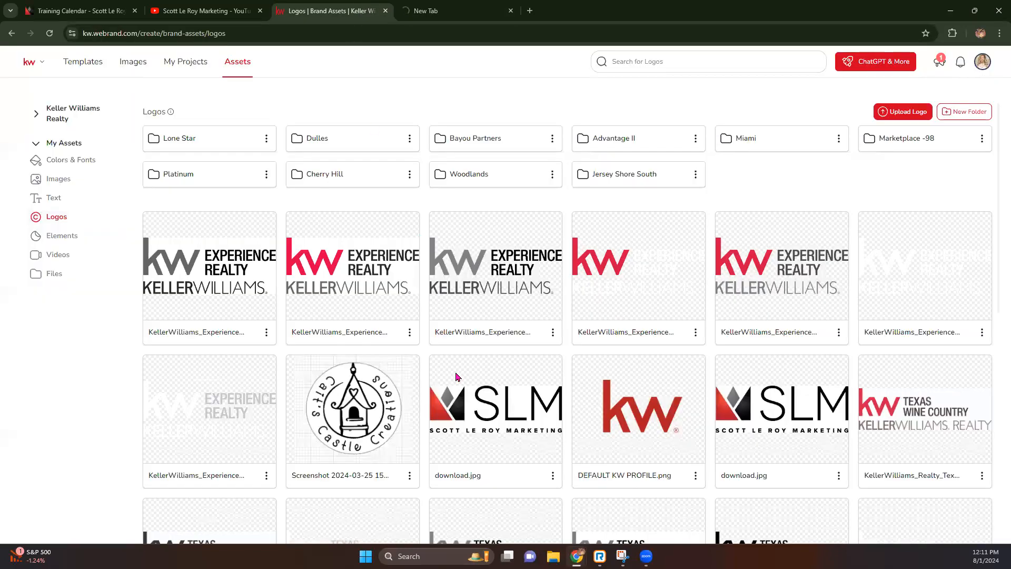
left_click(453, 8)
Go to Resources > Marketing and open the Logos and Branding resources.
mouse_move(505, 68)
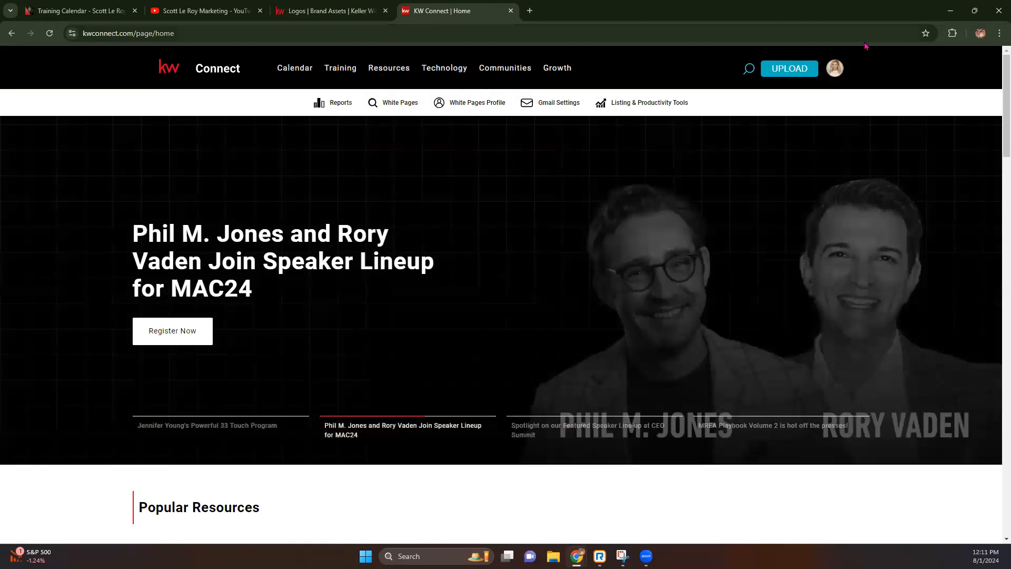
mouse_move(381, 70)
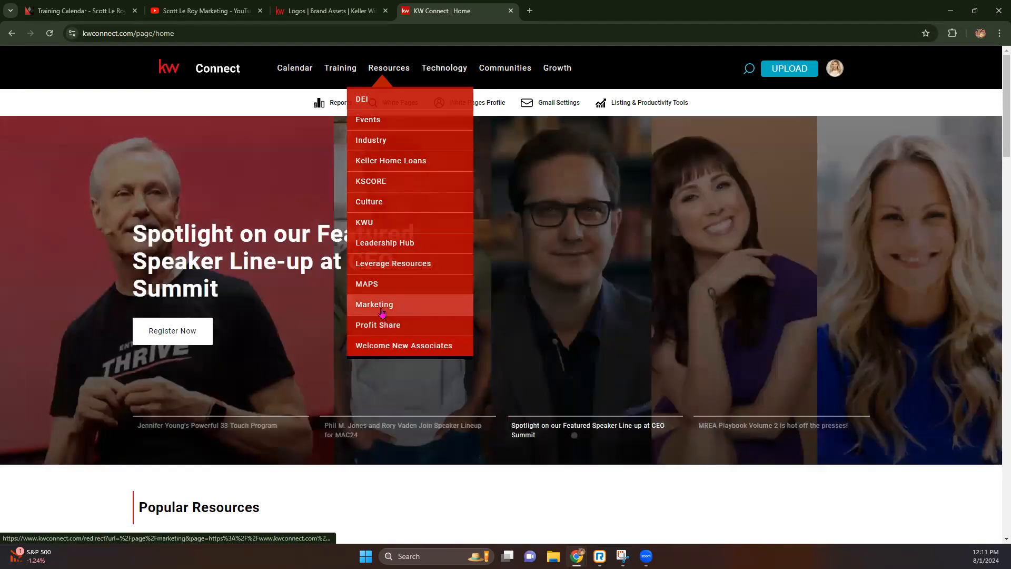
left_click(382, 312)
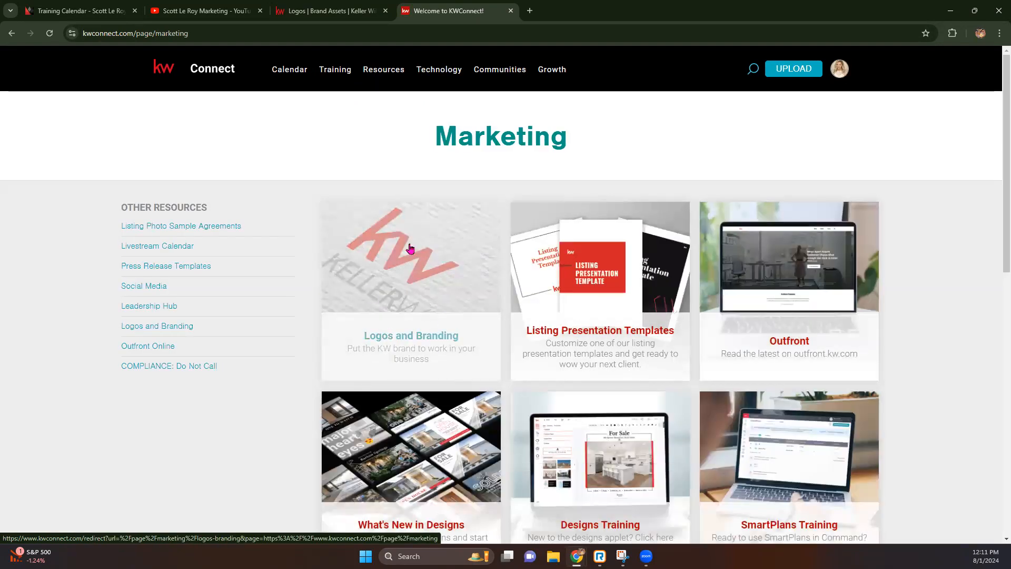
left_click(375, 299)
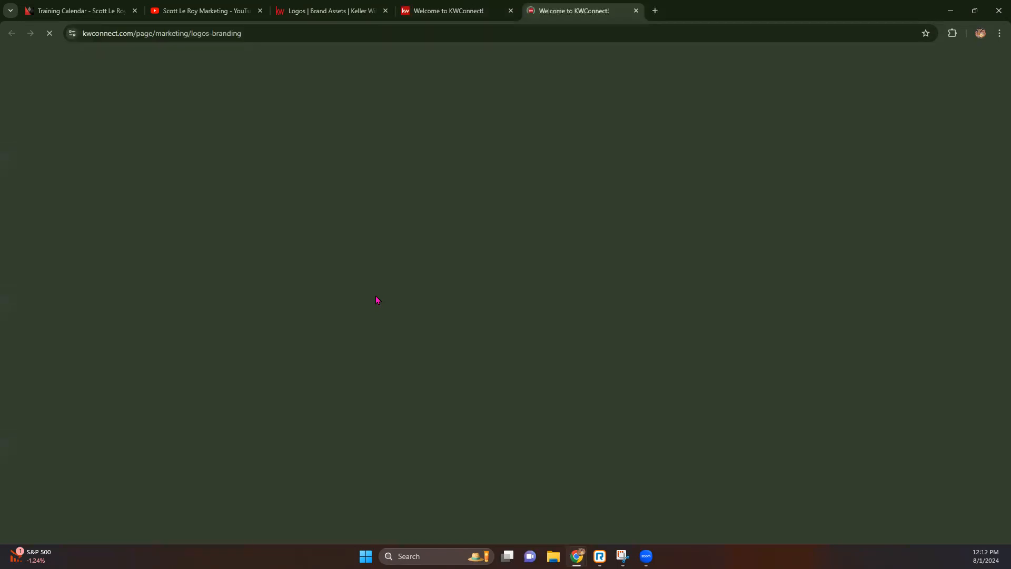
Search the market center logos for 954 and preview the 954 Preferred logo.
scroll(377, 300, "down", 3)
scroll(376, 299, "down", 10)
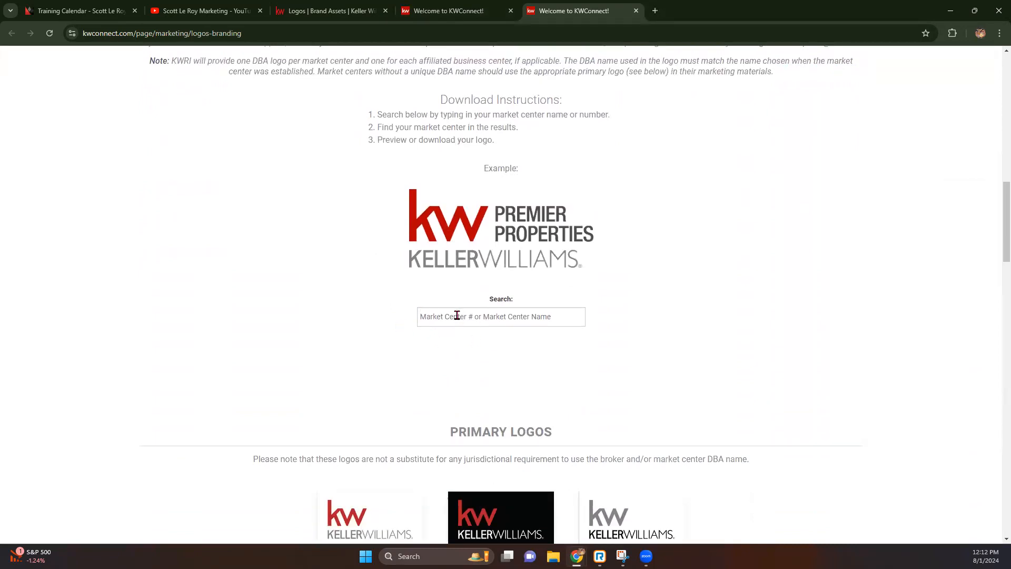
left_click(457, 315)
type("954")
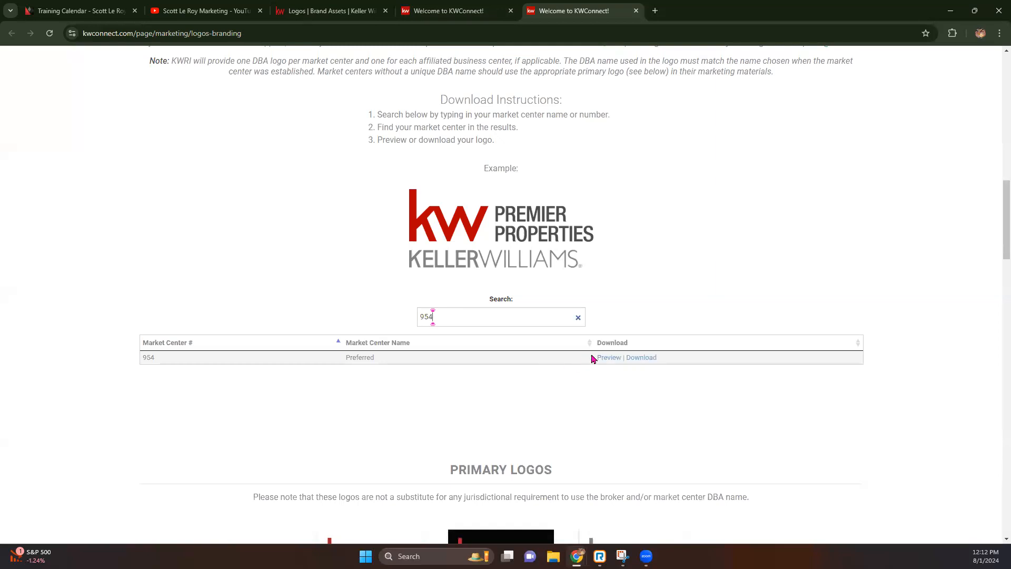
left_click(604, 358)
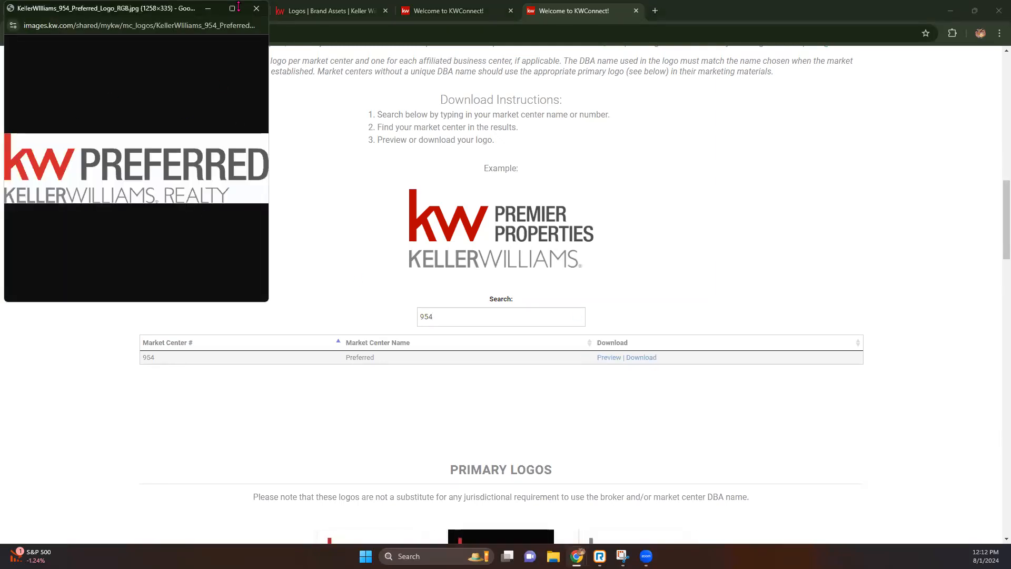
left_click(257, 8)
Search for 364 instead, preview the Lake Oconee logo, and download its package.
left_click_drag(442, 316, 367, 310)
type("364")
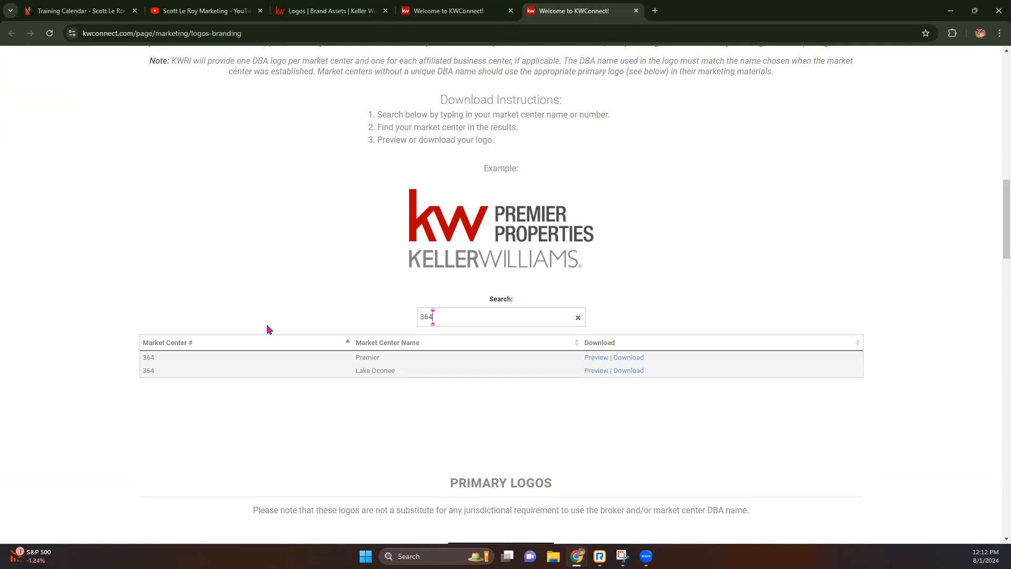
left_click(596, 371)
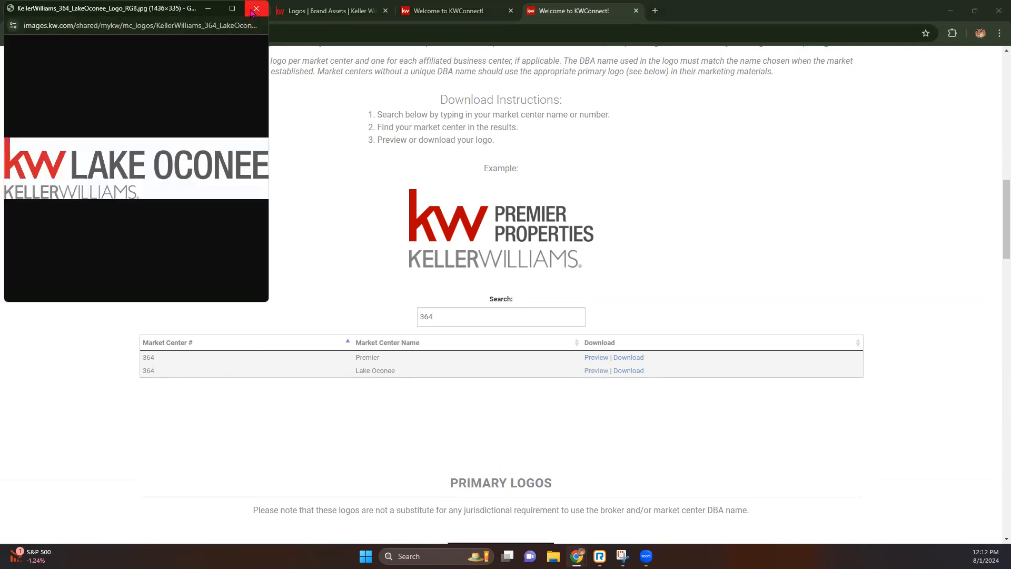
left_click(256, 9)
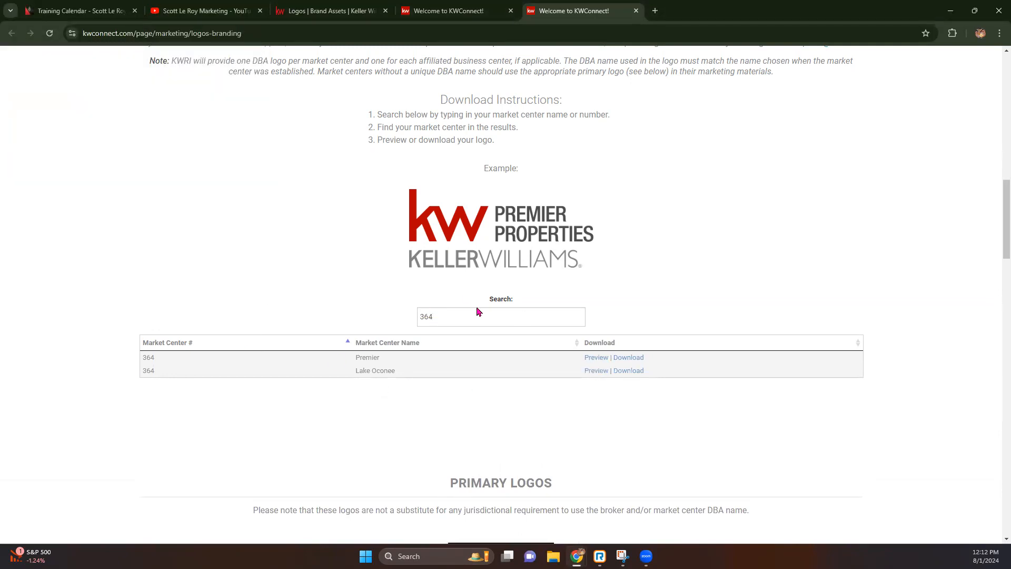
left_click(626, 371)
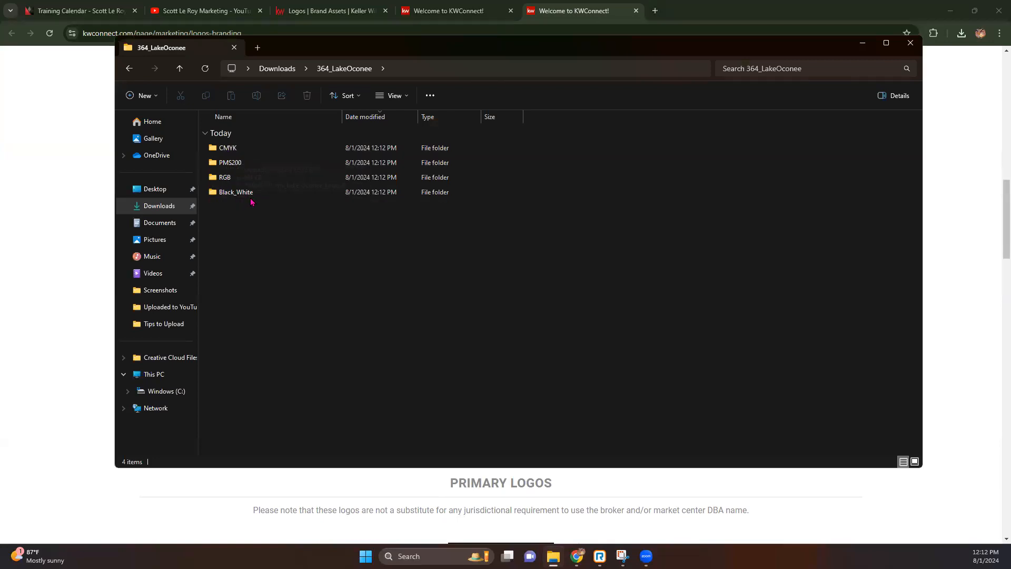
Show the CMYK Lake Oconee logos as extra large icons.
double_click(227, 151)
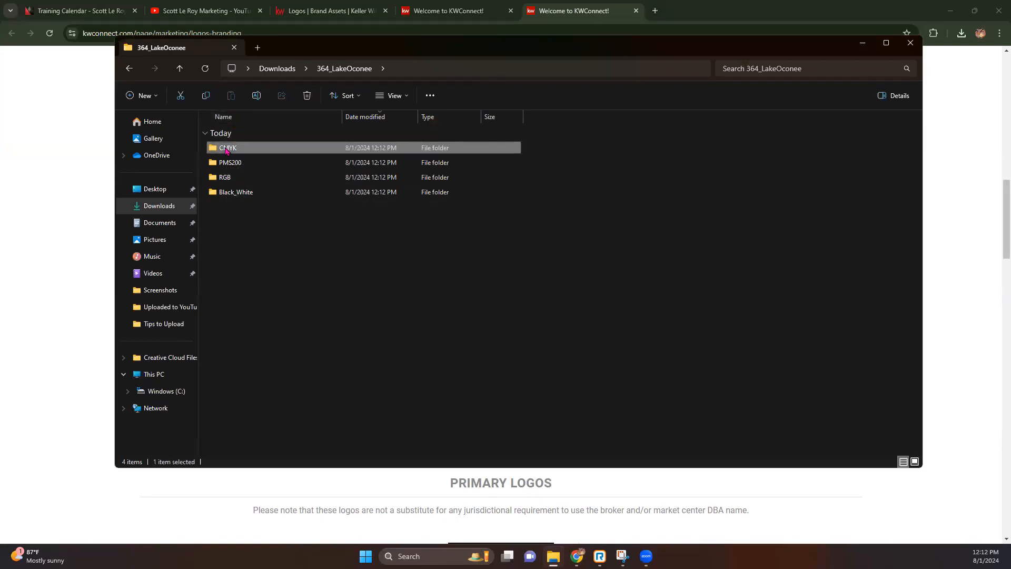
left_click(406, 97)
left_click(402, 120)
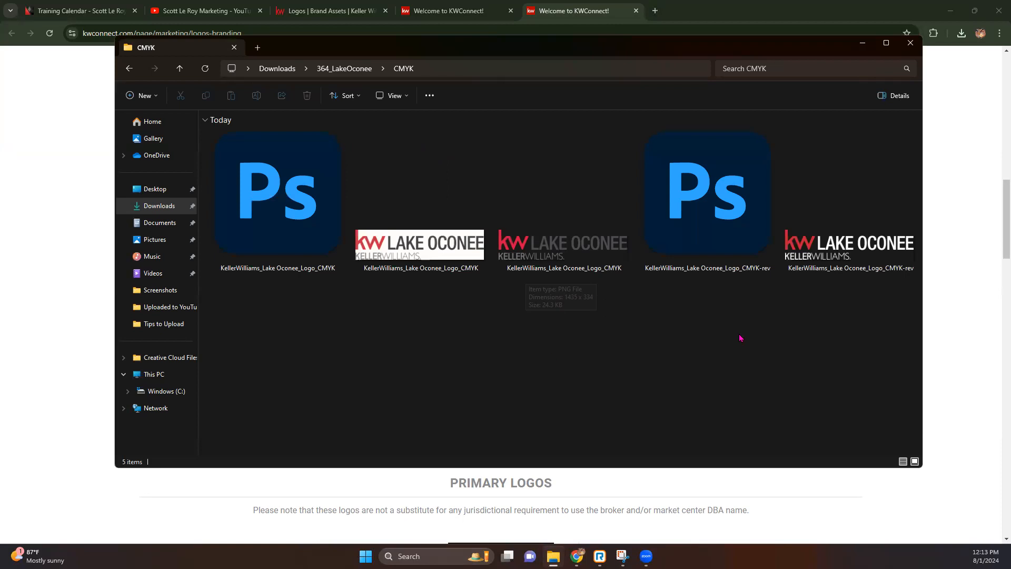
Show the Black_White logos as extra large icons, then close File Explorer.
left_click(343, 68)
double_click(235, 195)
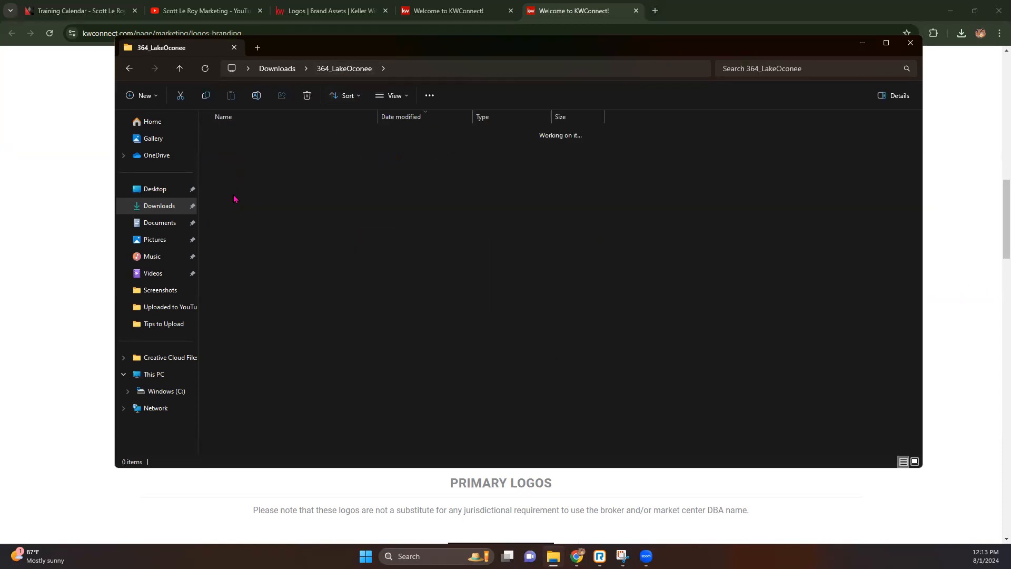
left_click(347, 96)
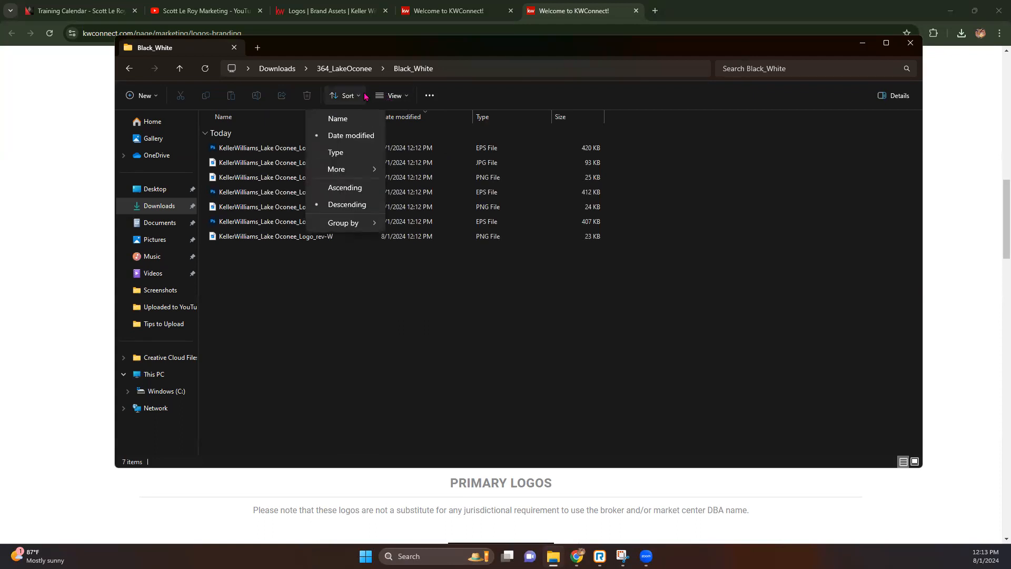
left_click(393, 96)
left_click(402, 118)
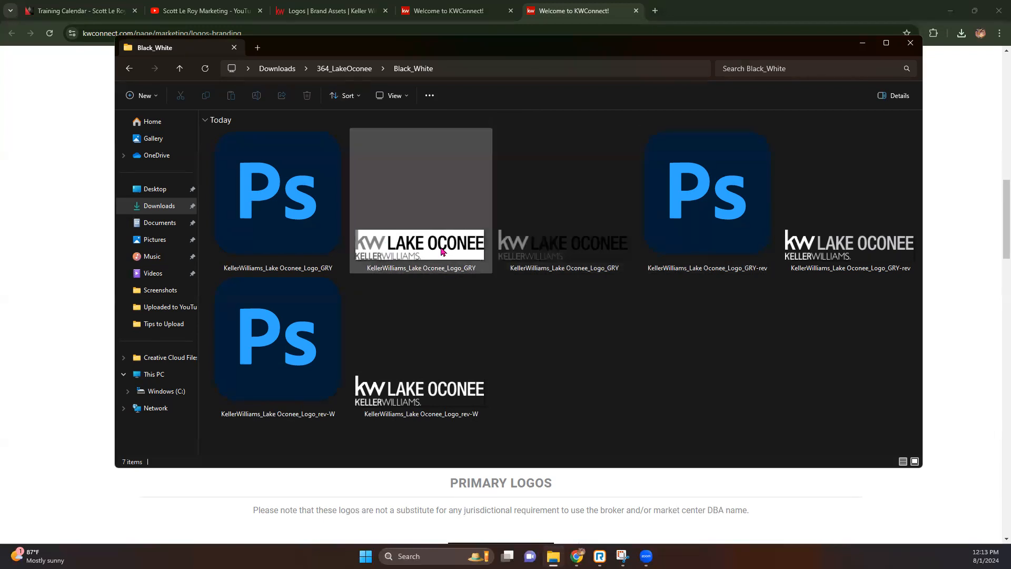
mouse_move(494, 256)
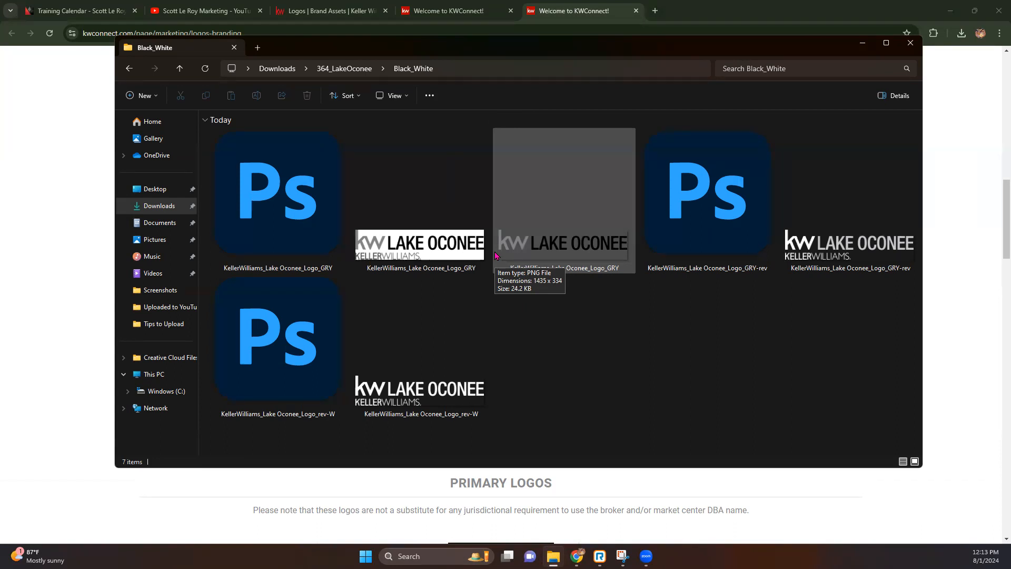
left_click(909, 46)
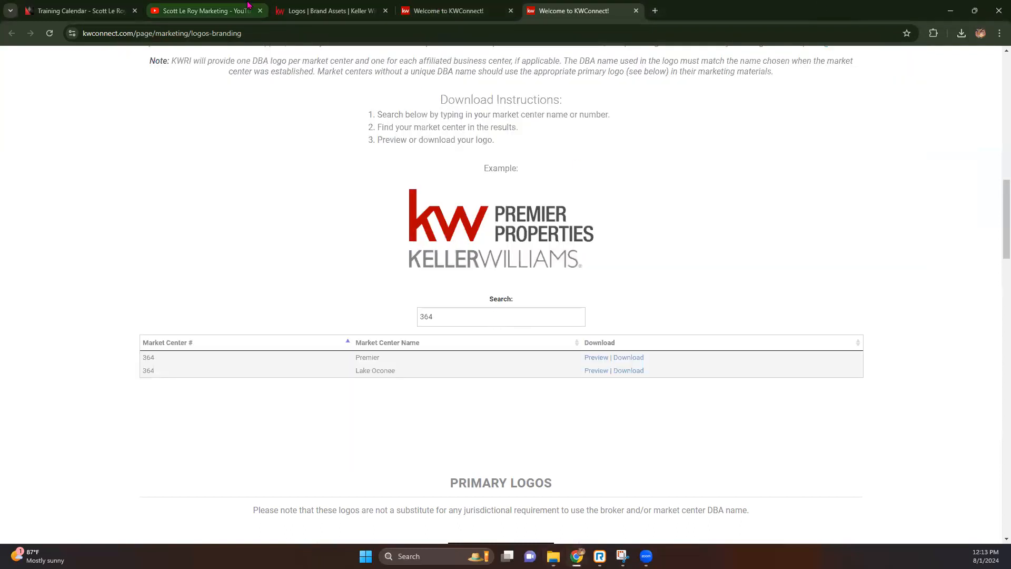
Copy 'Lake Oconee' from KW Connect into a new My Assets logo folder and open it.
left_click(289, 7)
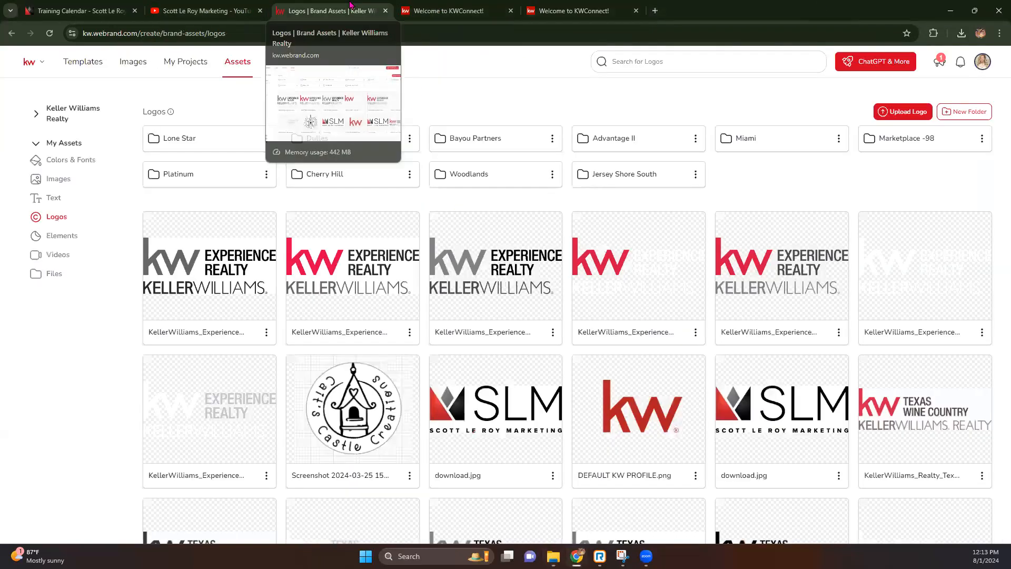
left_click(552, 6)
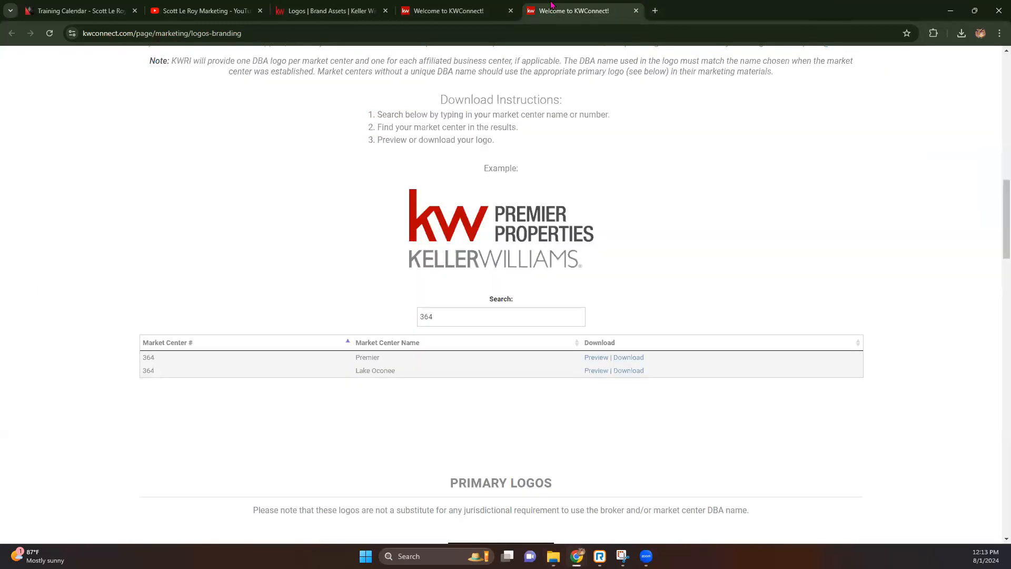
left_click_drag(397, 371, 356, 371)
key("ctrl+c")
left_click(323, 7)
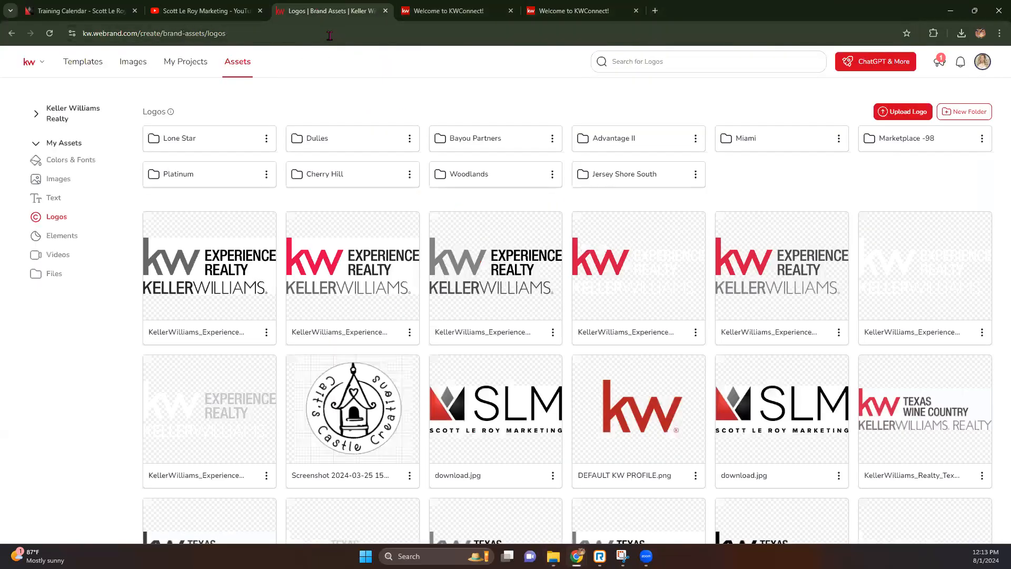
left_click(964, 112)
key("ctrl+v")
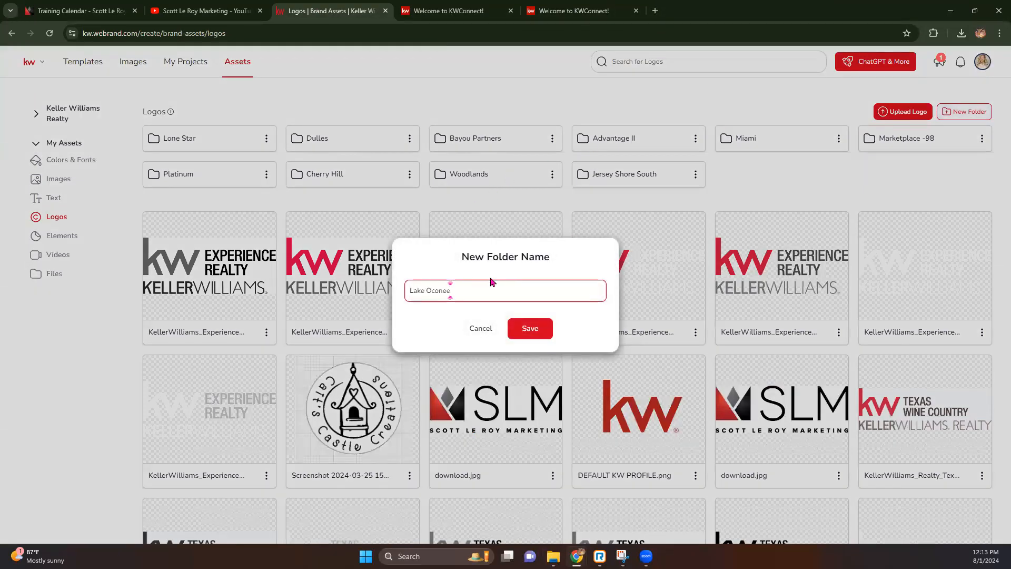
key("Return")
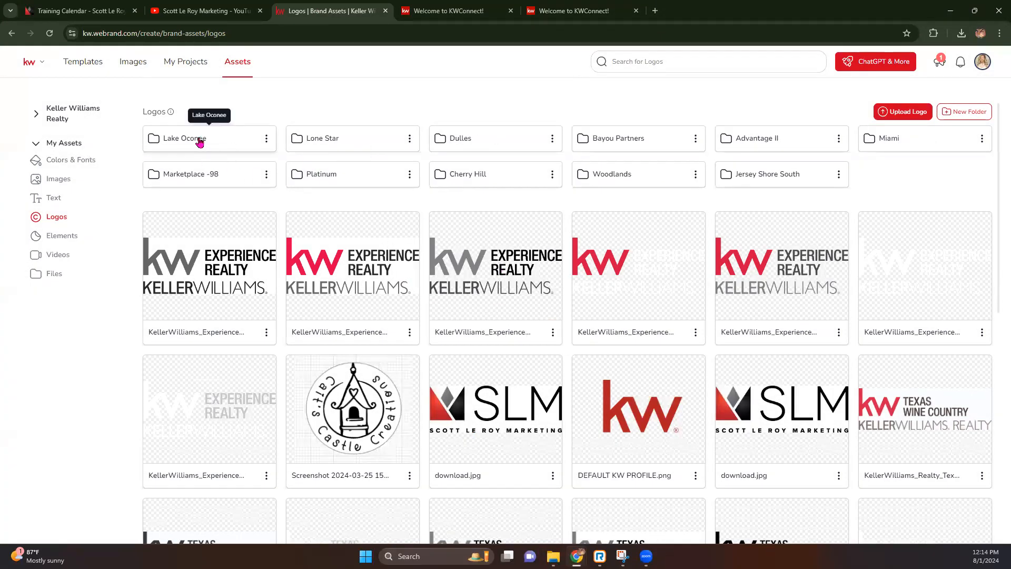
double_click(199, 139)
Choose the three CMYK Lake Oconee logo files from the device for upload.
left_click(576, 360)
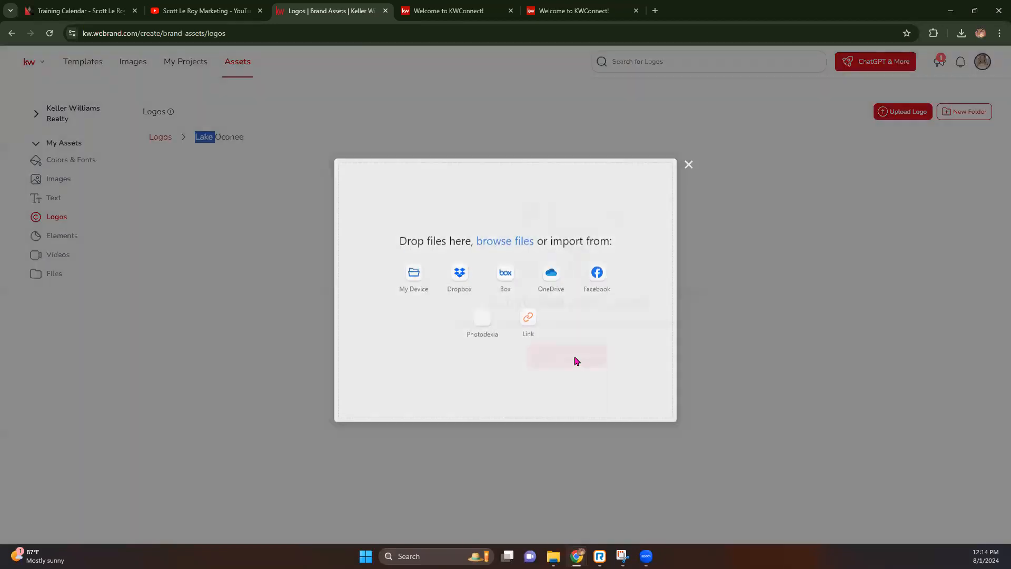
left_click(413, 282)
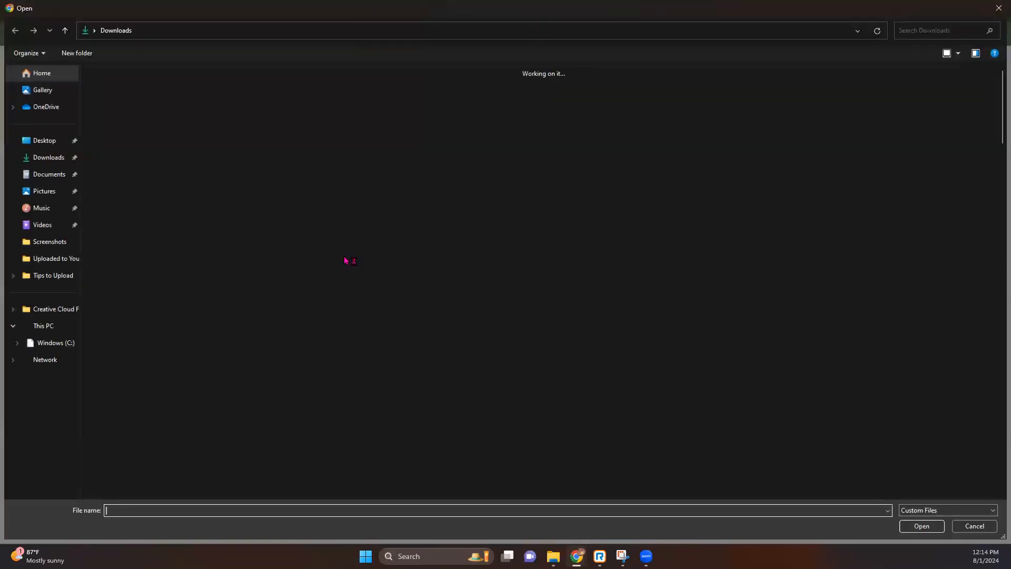
left_click(455, 173)
double_click(454, 173)
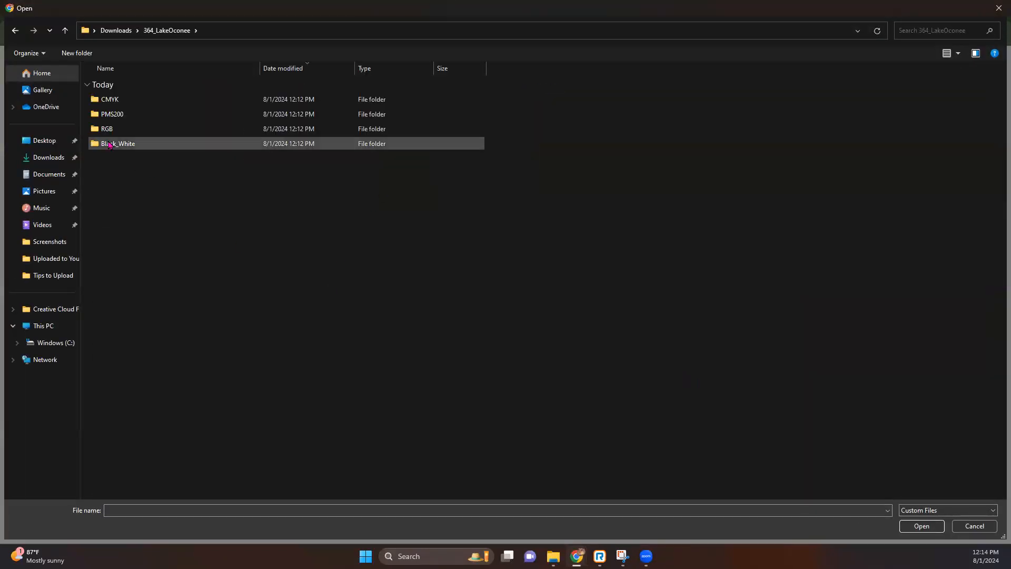
double_click(132, 99)
left_click_drag(156, 184, 173, 95)
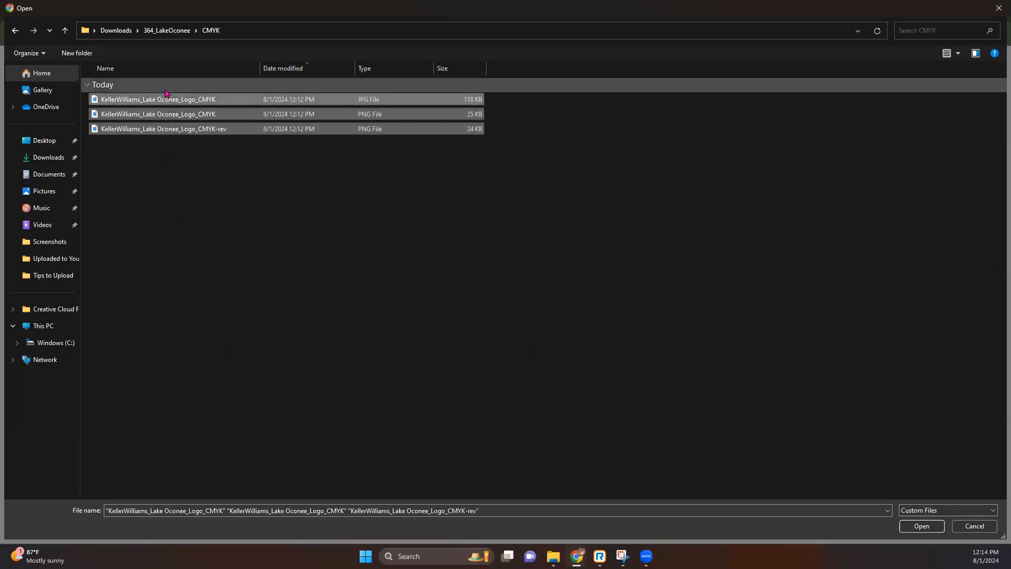
key("Return")
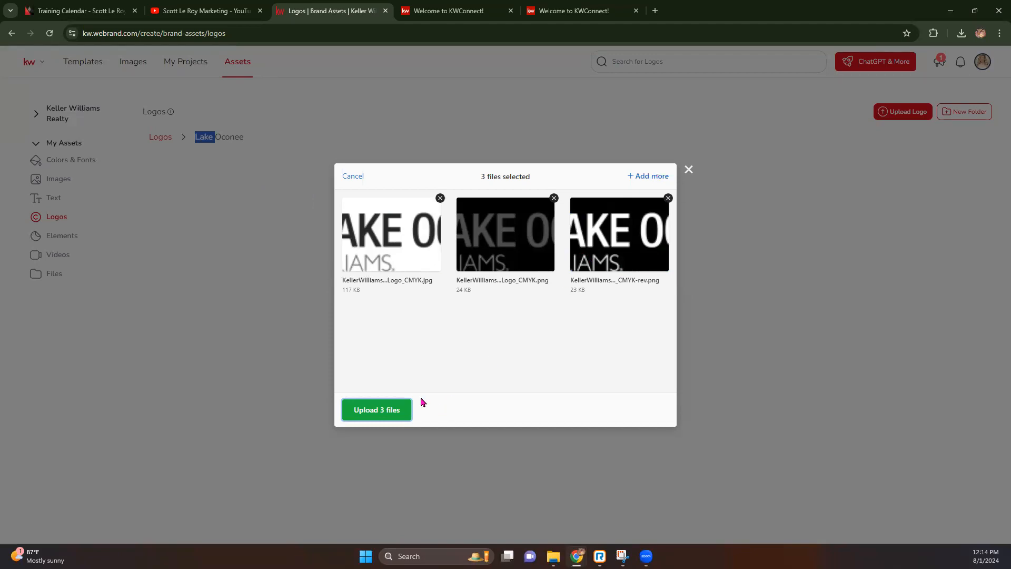
Add the four Black_White logos and upload all seven files.
left_click(647, 176)
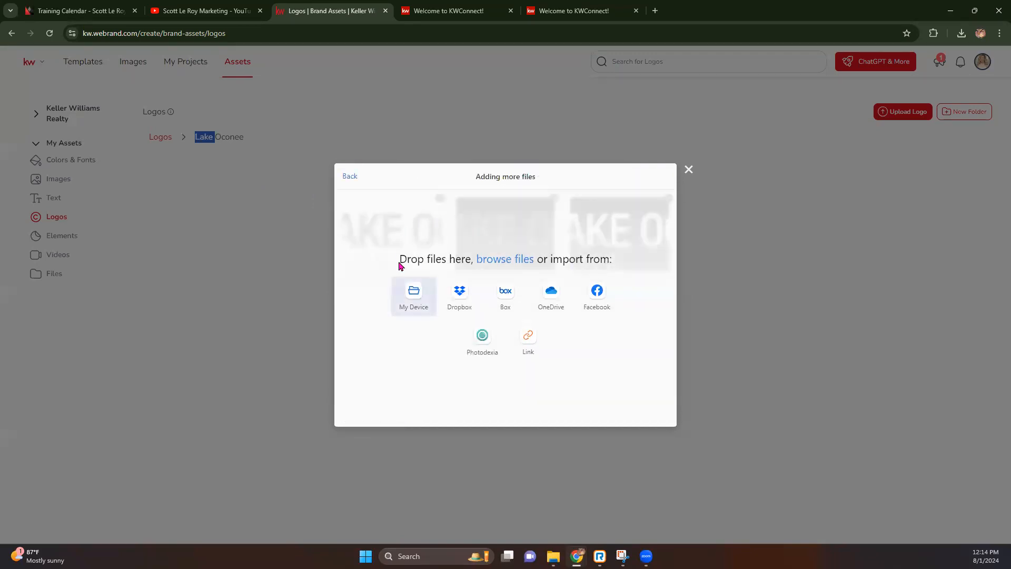
left_click(408, 293)
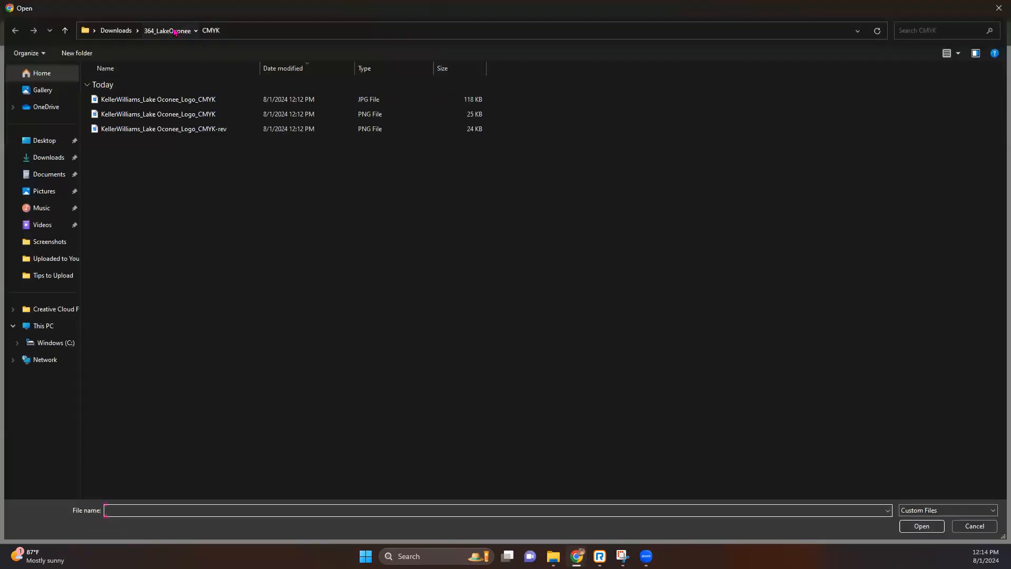
left_click(169, 31)
double_click(129, 145)
left_click_drag(219, 197, 187, 90)
left_click(921, 531)
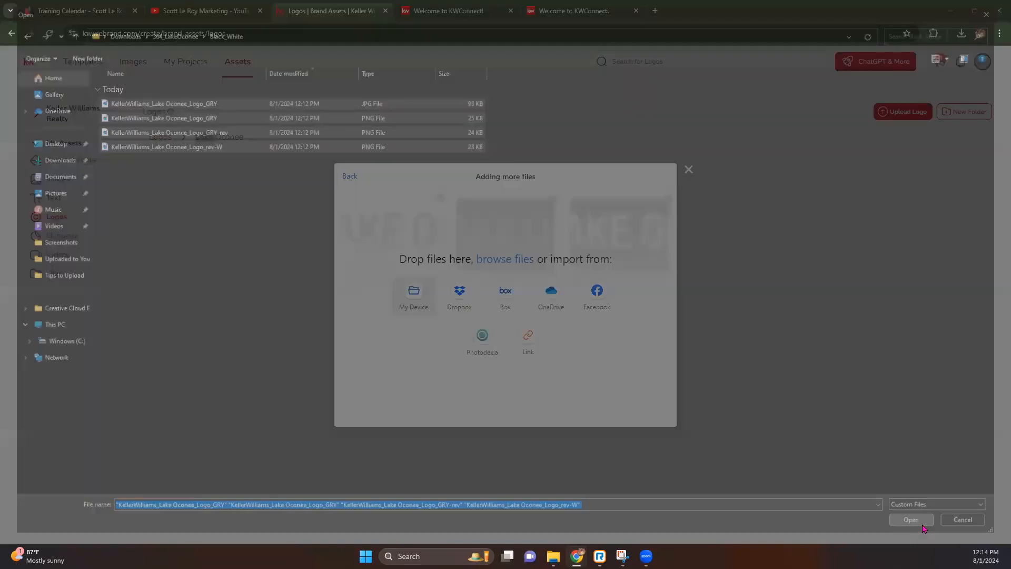
scroll(441, 357, "down", 2)
scroll(440, 357, "up", 2)
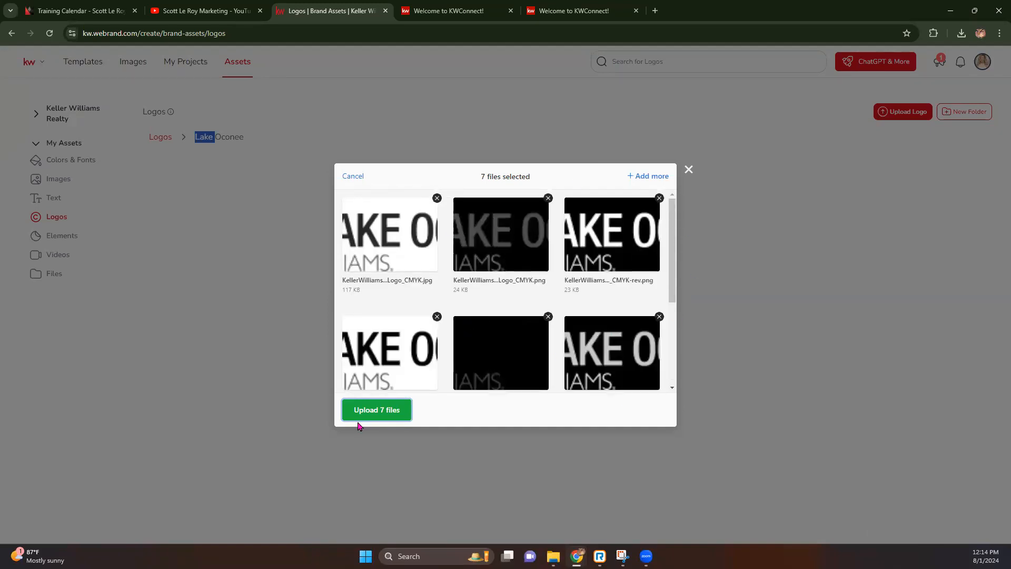
left_click(372, 414)
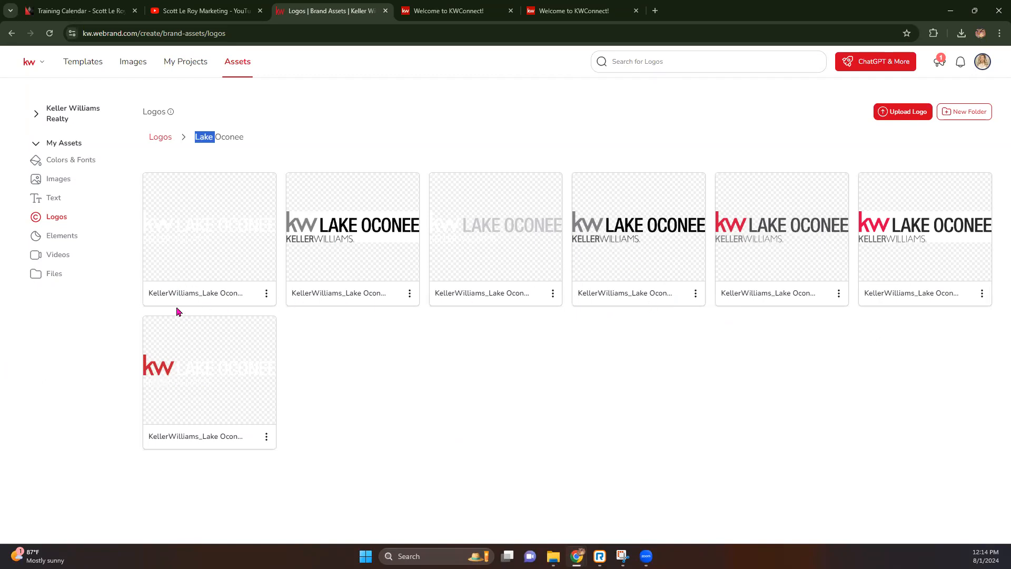
Browse the Elements, Videos and Files asset sections, then go to Templates, landing on My Projects.
left_click(51, 238)
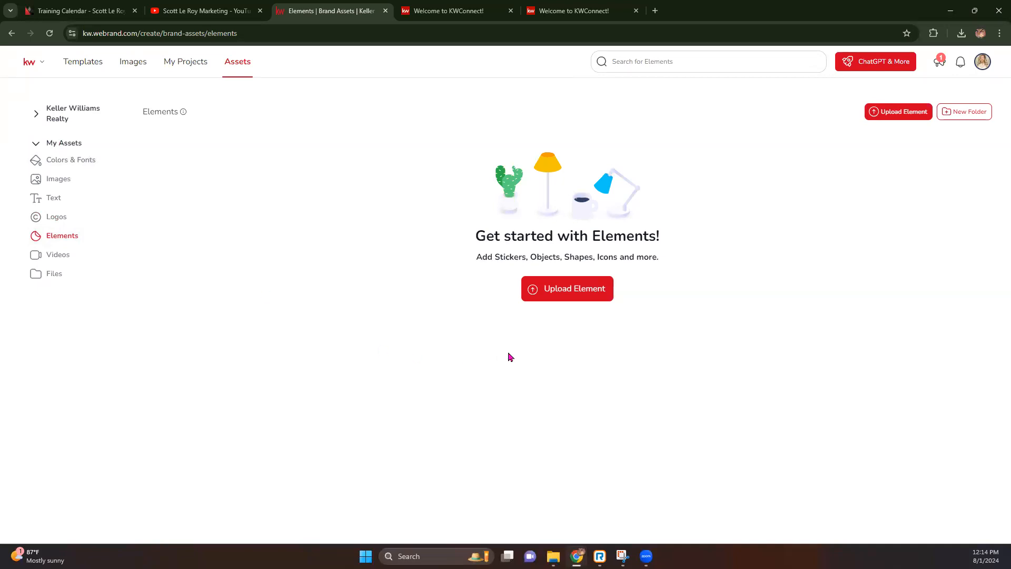
left_click(54, 254)
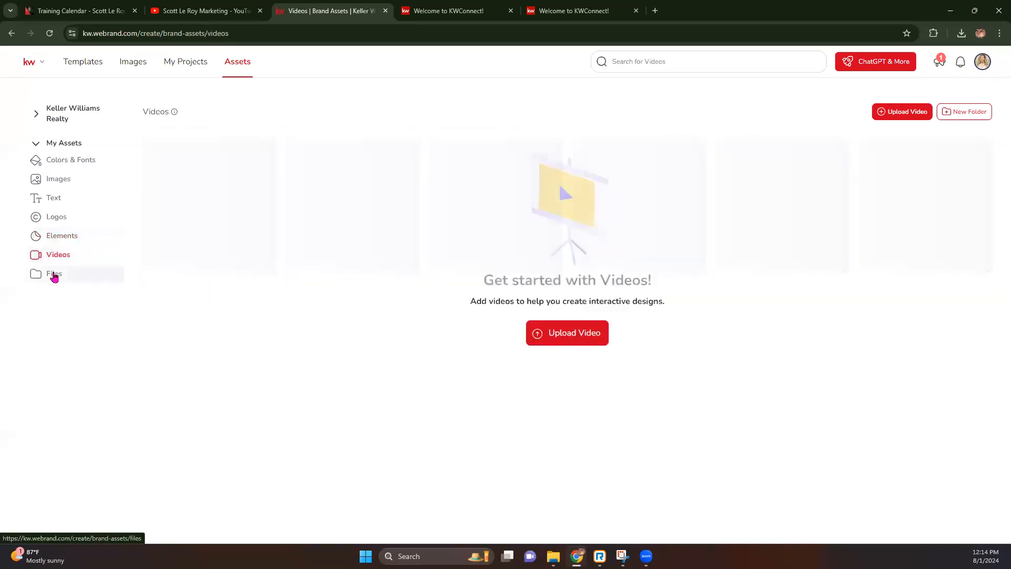
left_click(54, 276)
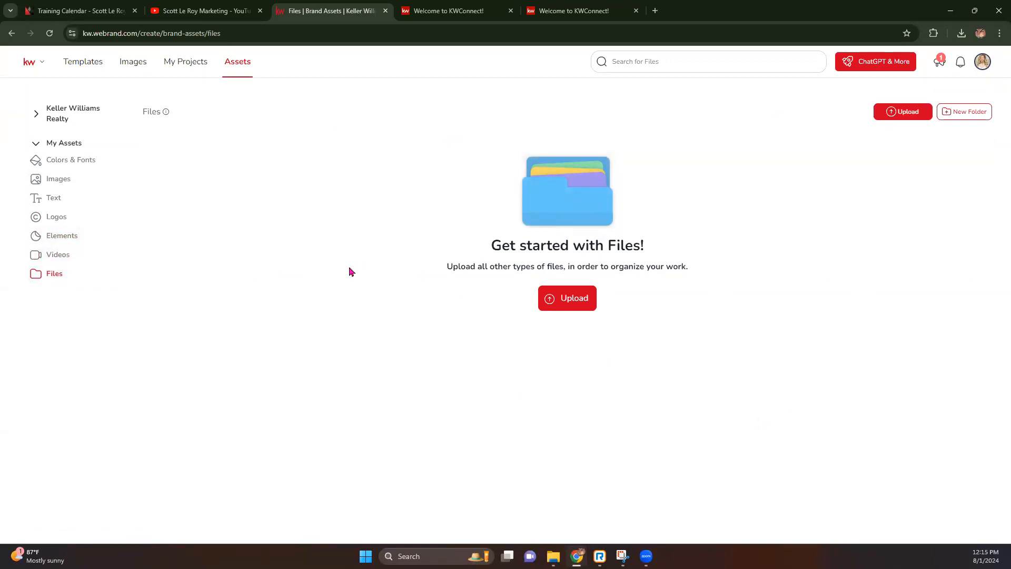
left_click(88, 65)
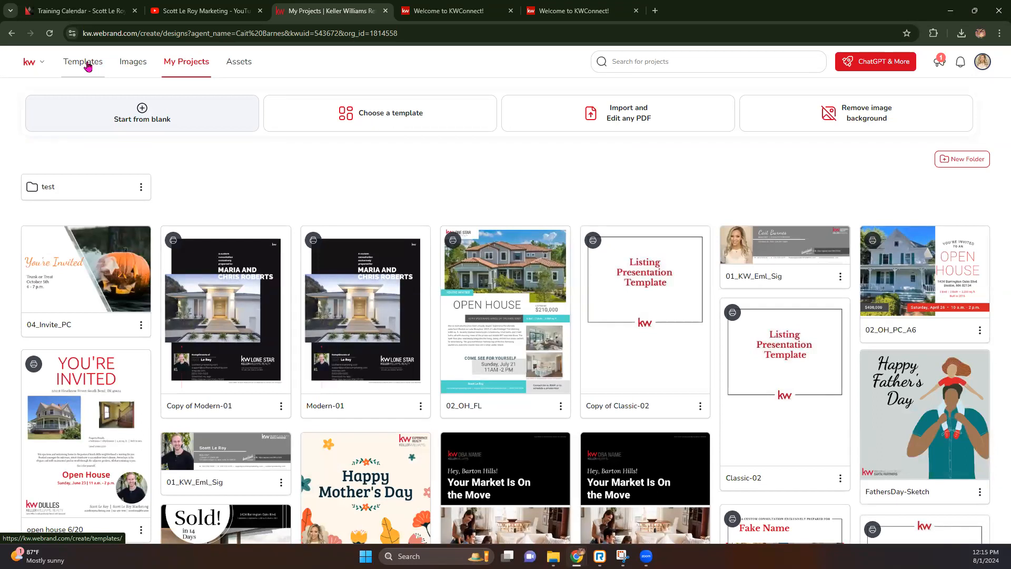
Open the templates library and collapse the Auto-Create, Listings, Lead Generation, Business Basics and Español categories.
left_click(88, 66)
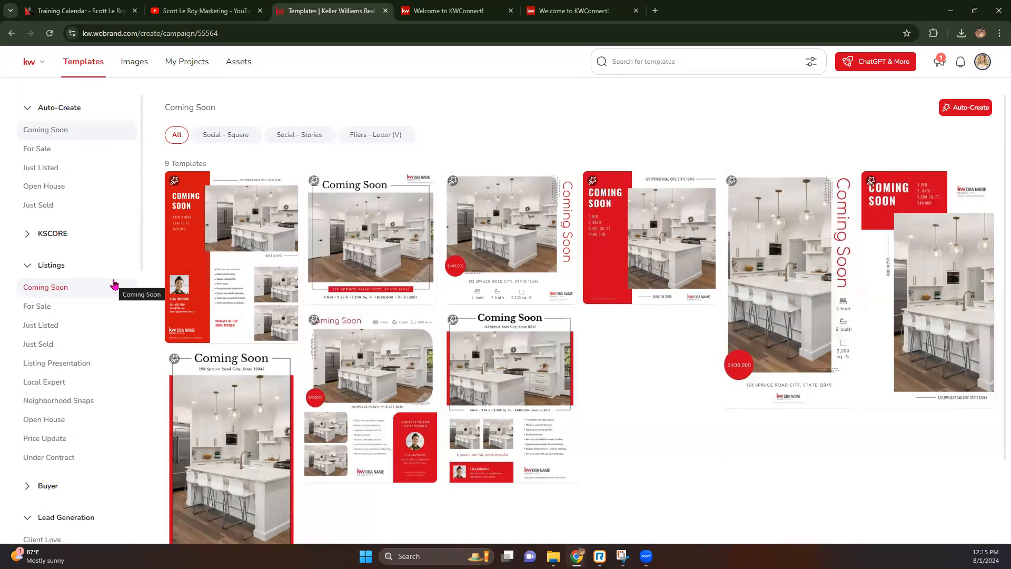
left_click(28, 109)
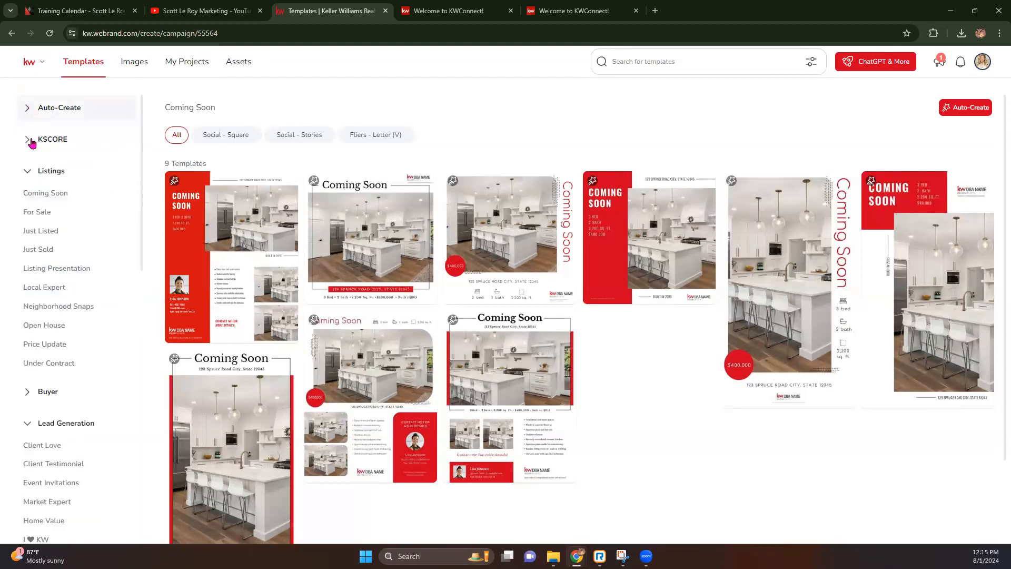
left_click(28, 170)
left_click(30, 234)
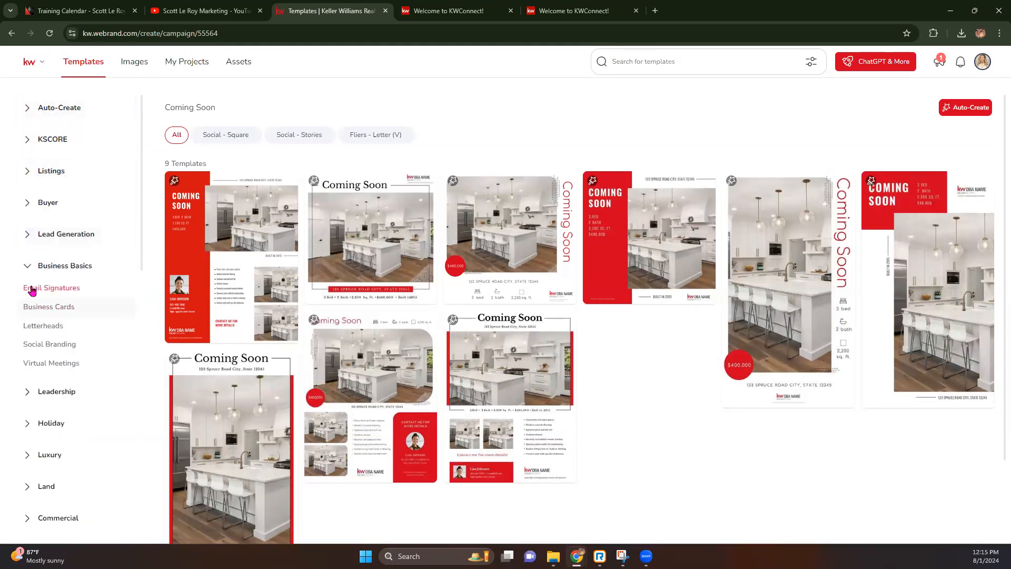
left_click(28, 266)
scroll(41, 447, "down", 1)
scroll(41, 446, "down", 2)
left_click(29, 413)
scroll(47, 361, "up", 1)
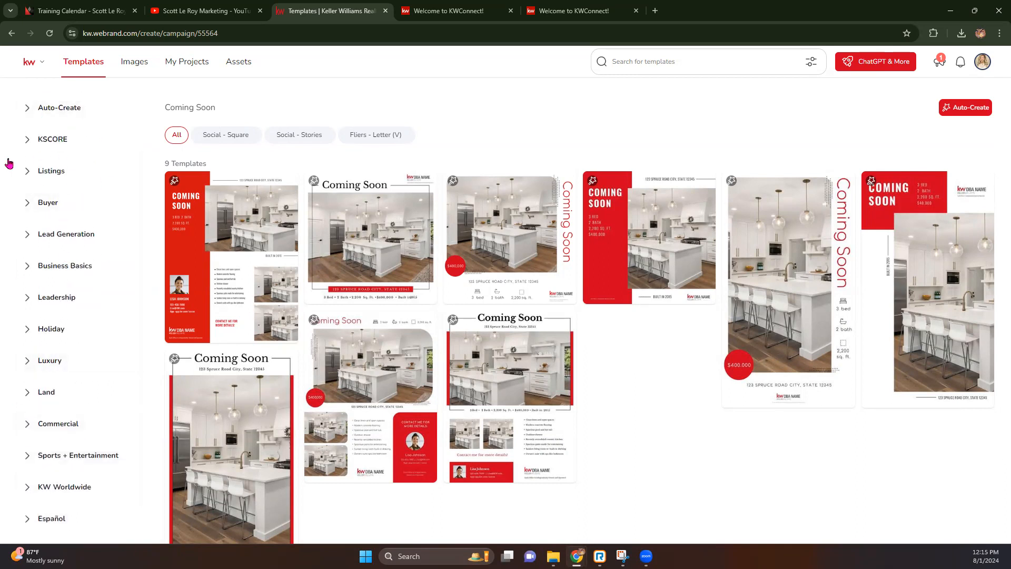
Expand Listings and view For Sale, Just Listed and Just Sold, ending on For Sale.
left_click(28, 173)
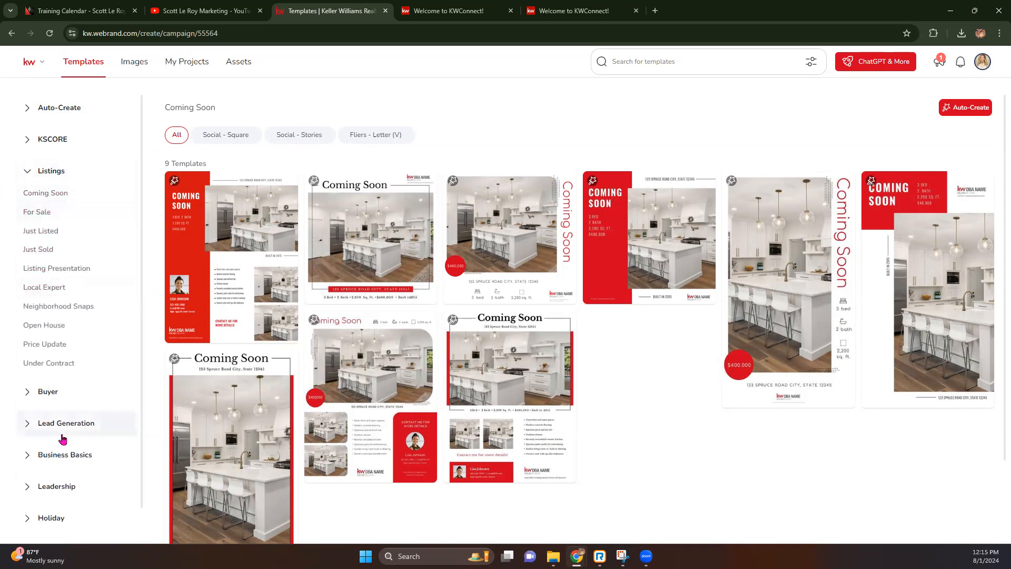
left_click(38, 212)
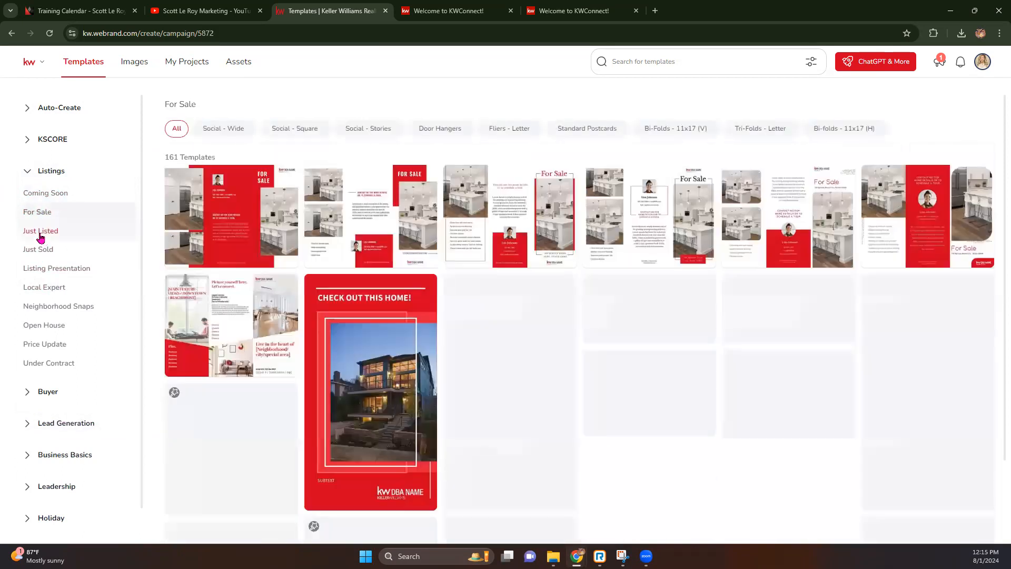
left_click(40, 234)
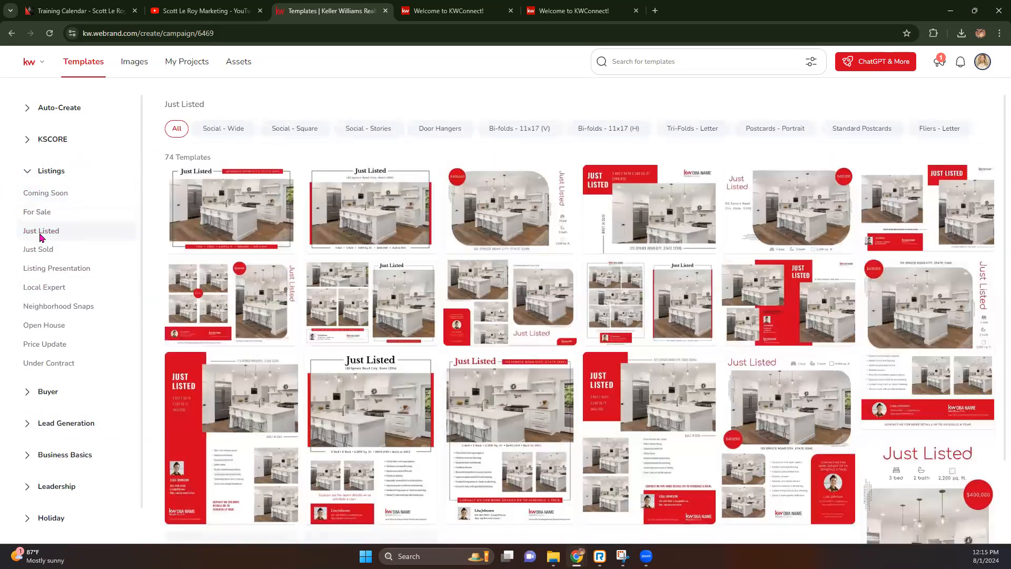
left_click(43, 255)
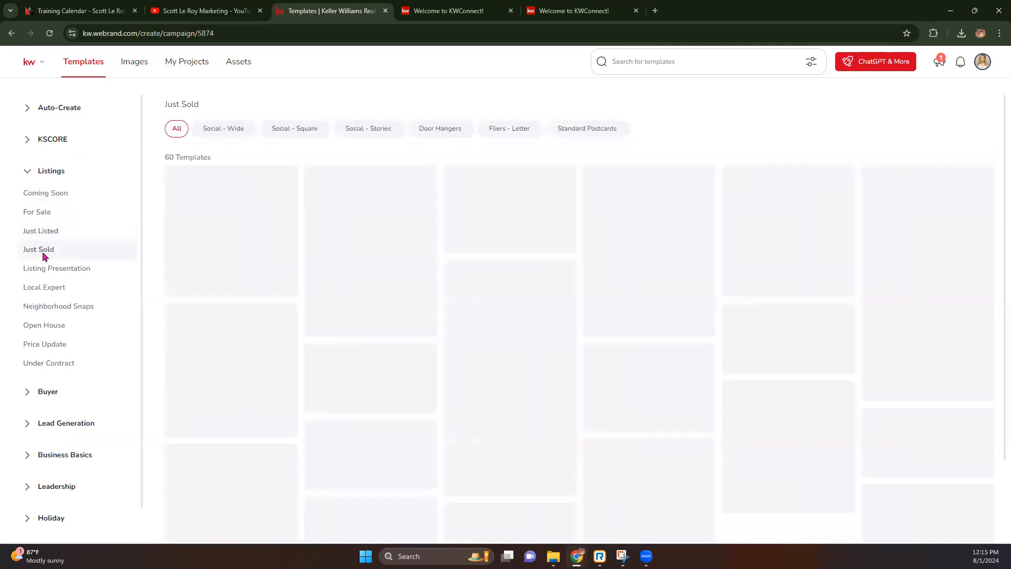
left_click(49, 216)
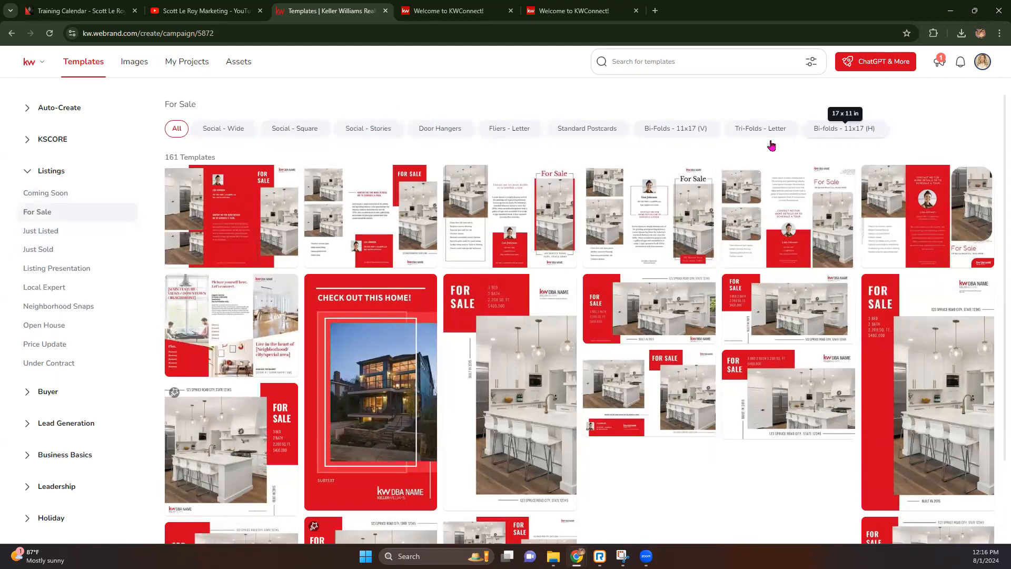
Filter For Sale to Fliers - Letter, then Social - Square (35 templates), and expand Buyer.
left_click(507, 136)
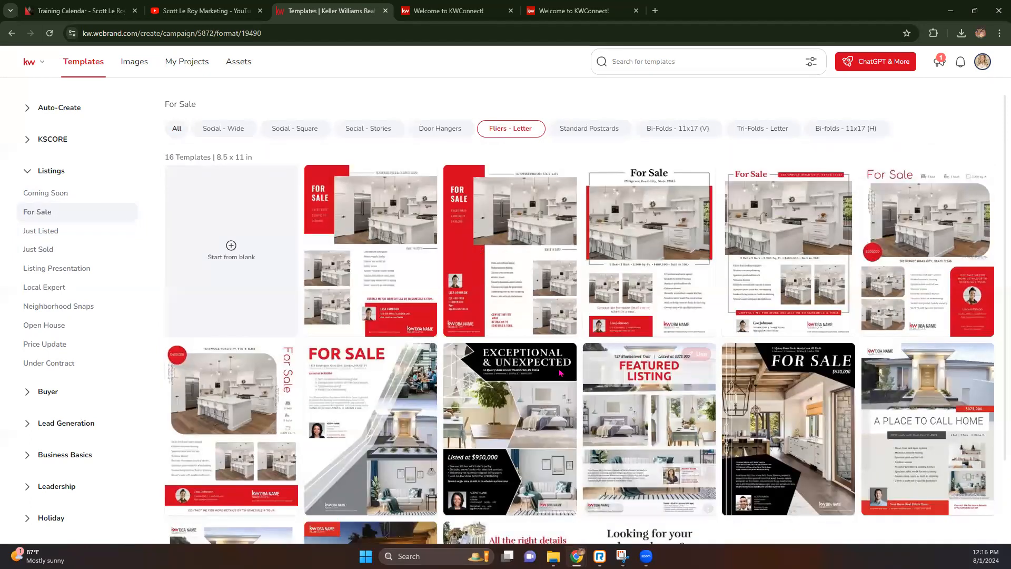
left_click(296, 132)
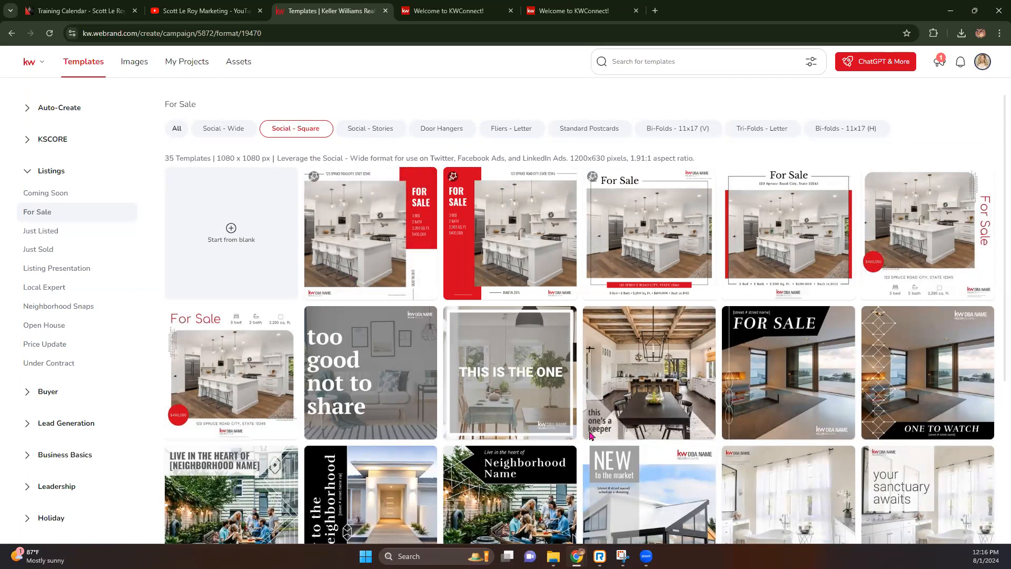
mouse_move(401, 374)
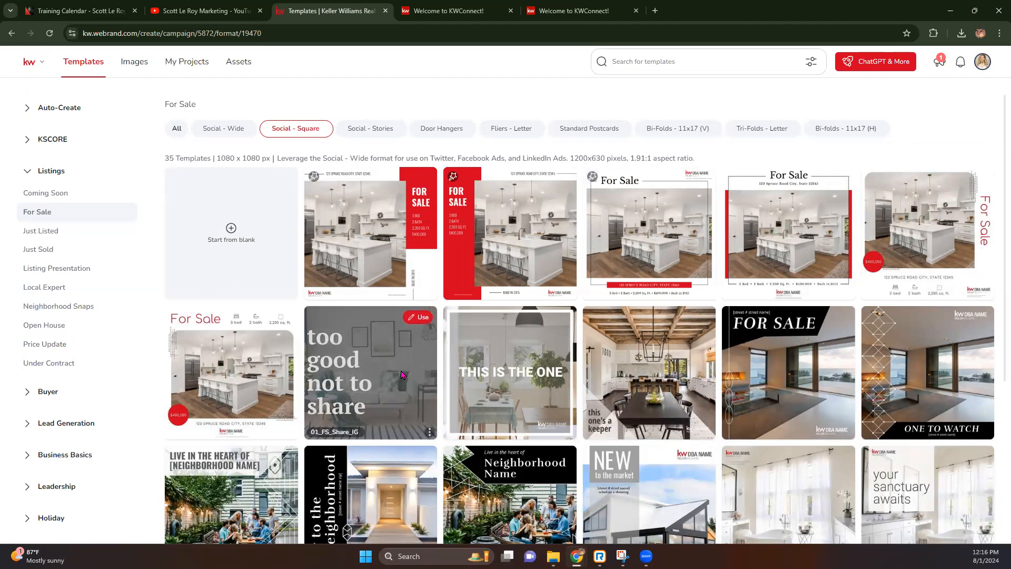
left_click(27, 399)
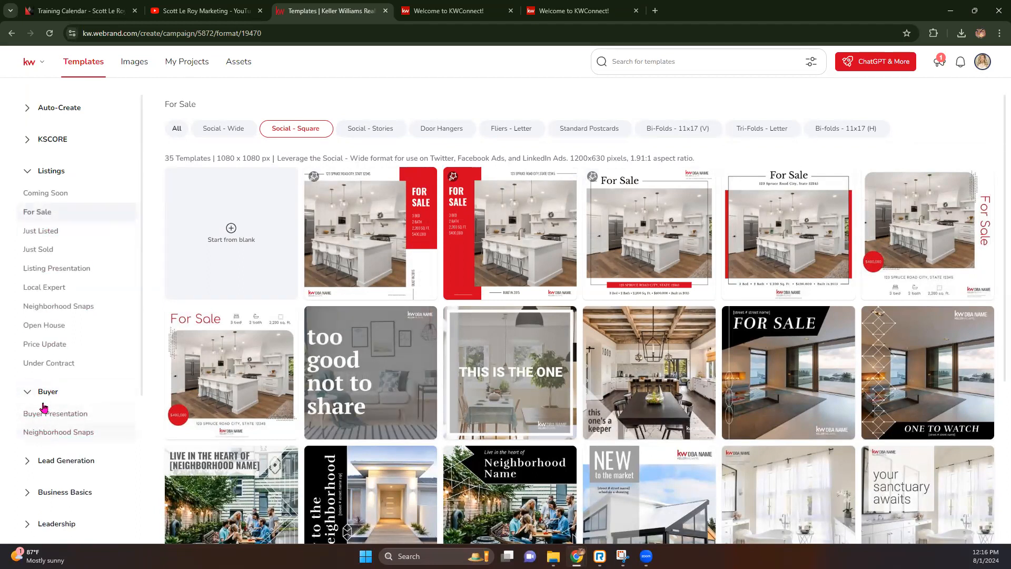
Expand Business Basics and view Email Signatures, Business Cards, Letterheads and Social Branding templates.
scroll(39, 428, "down", 2)
left_click(28, 387)
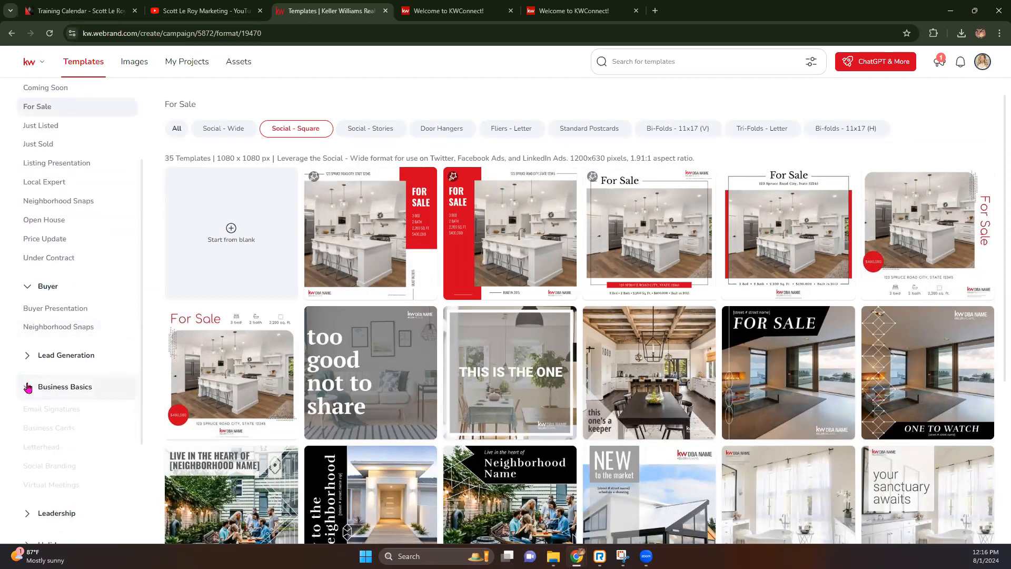
left_click(38, 411)
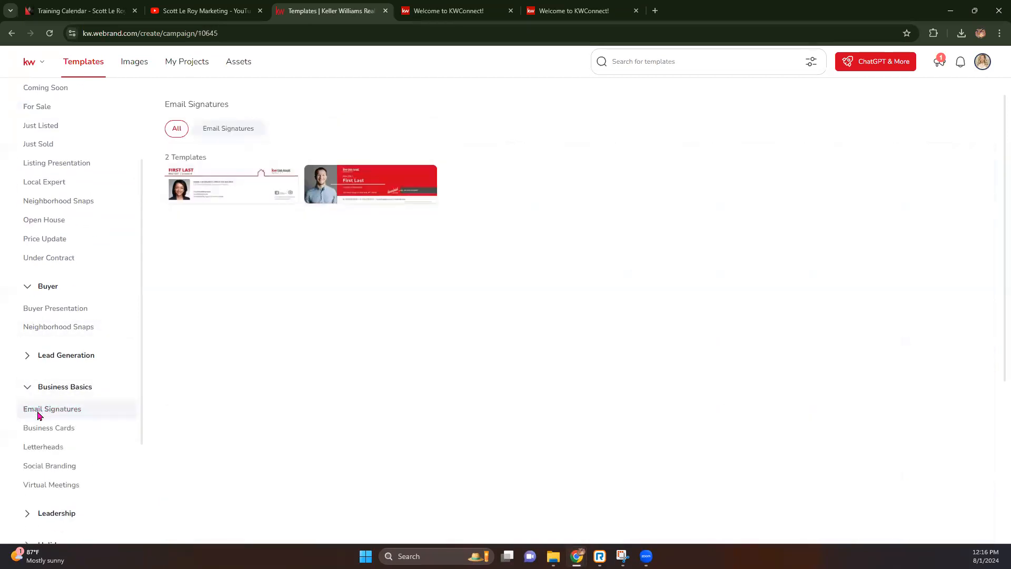
left_click(43, 429)
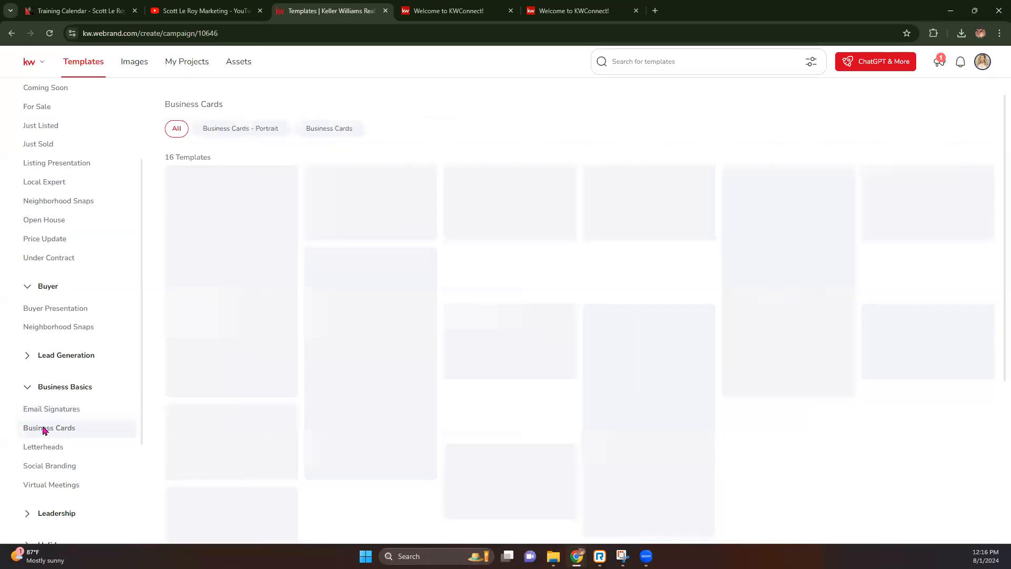
left_click(44, 452)
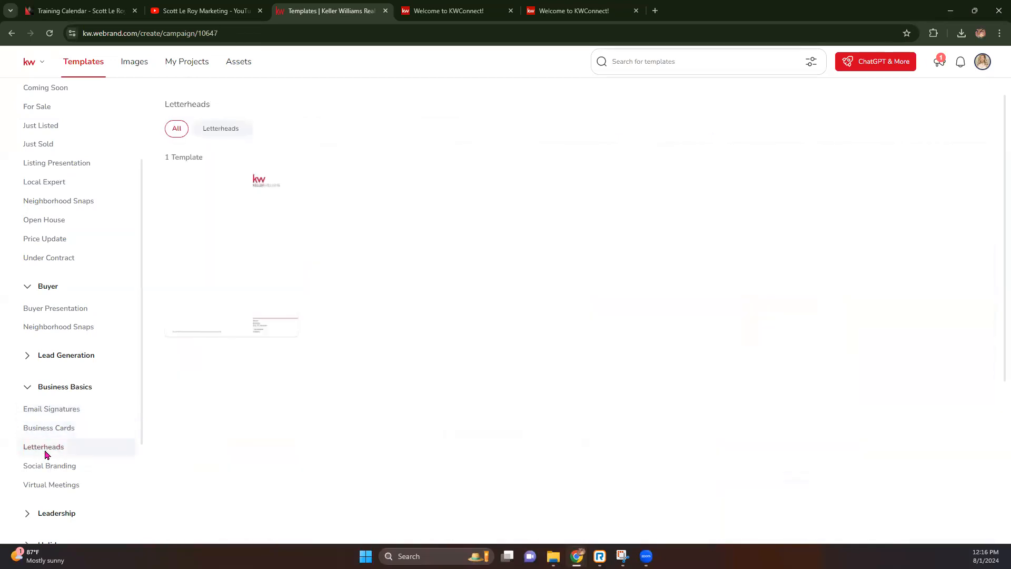
left_click(44, 469)
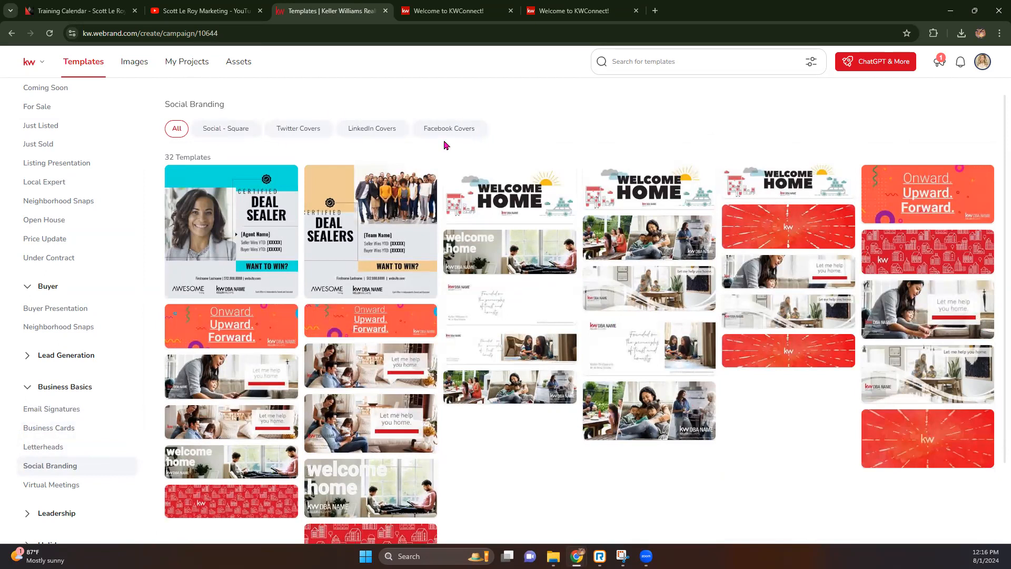
Show the 8 Virtual Meetings backgrounds and expand the Holiday month categories.
scroll(52, 448, "down", 1)
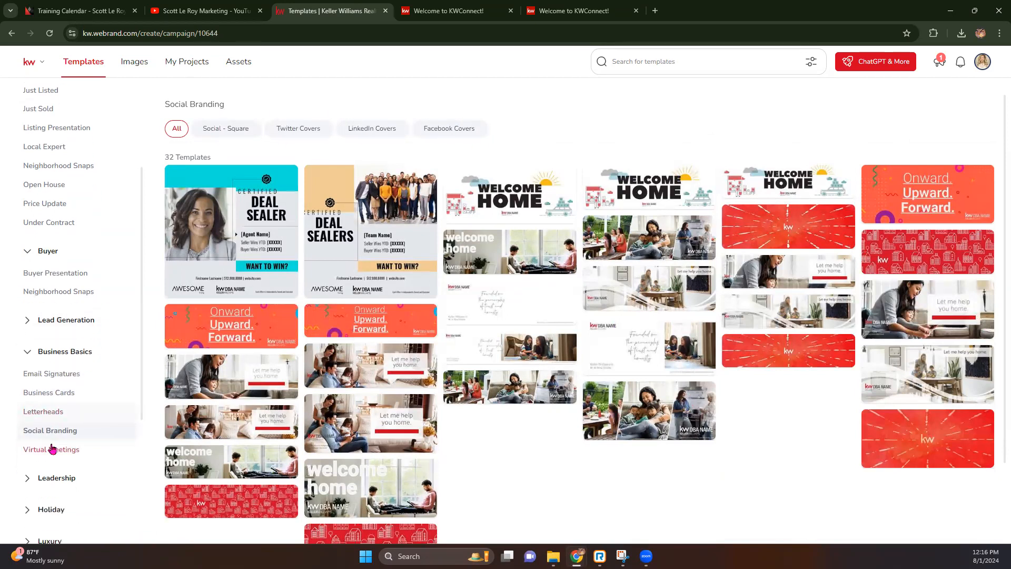
left_click(63, 431)
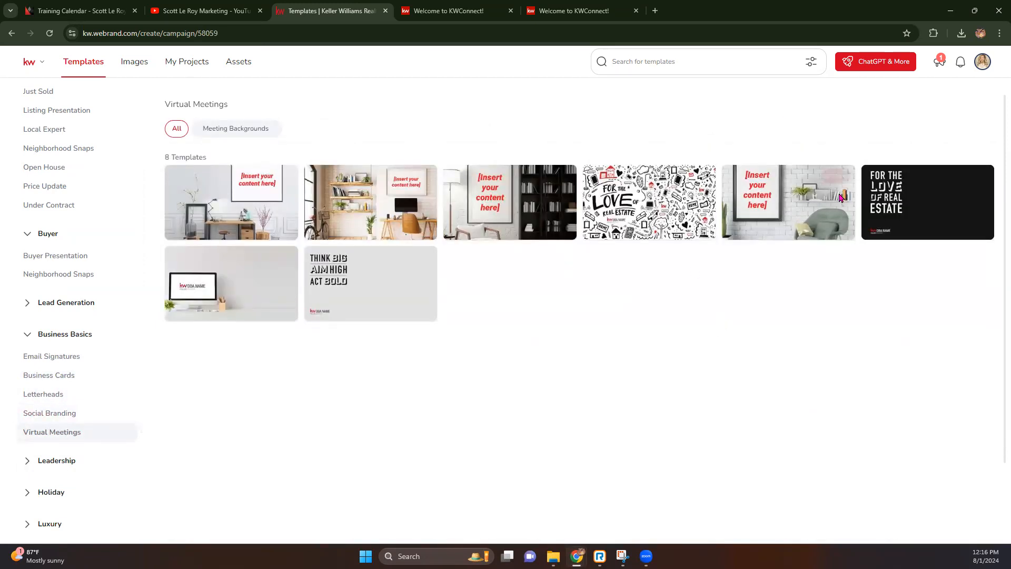
mouse_move(432, 279)
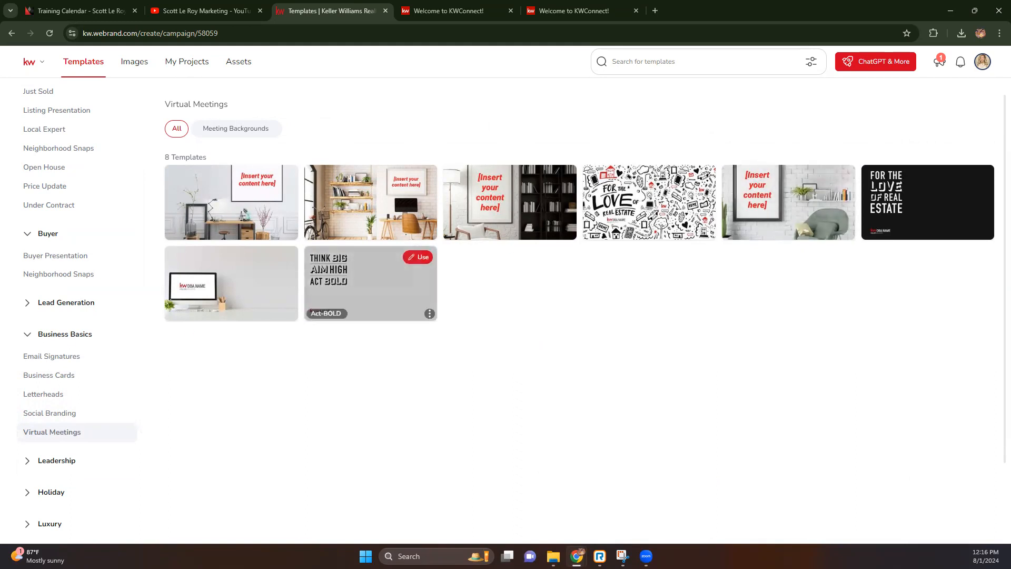
scroll(24, 316, "down", 3)
left_click(27, 341)
scroll(29, 345, "down", 2)
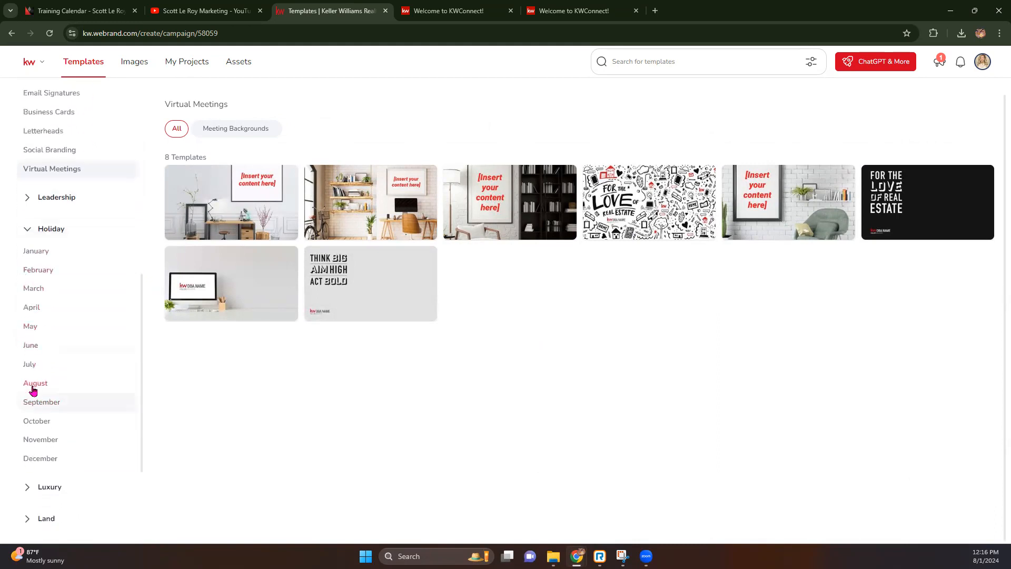
Show the August, then the September holiday templates.
left_click(33, 388)
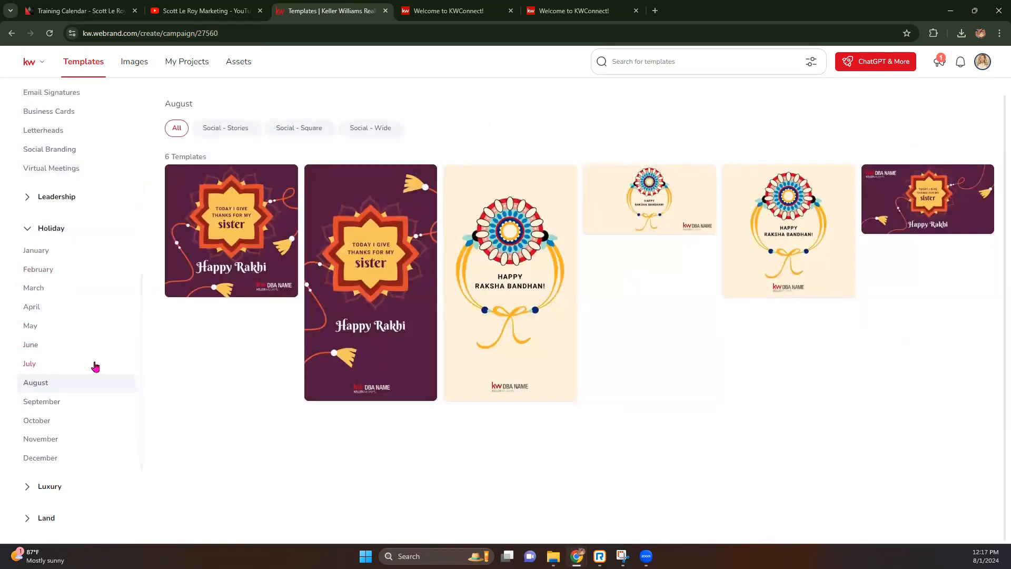
left_click(45, 402)
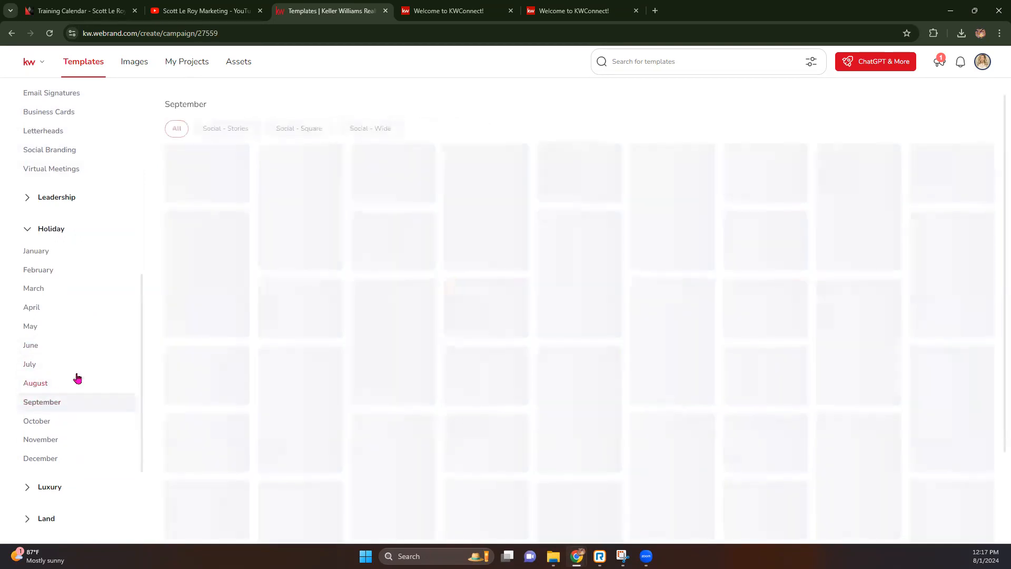
scroll(556, 369, "down", 6)
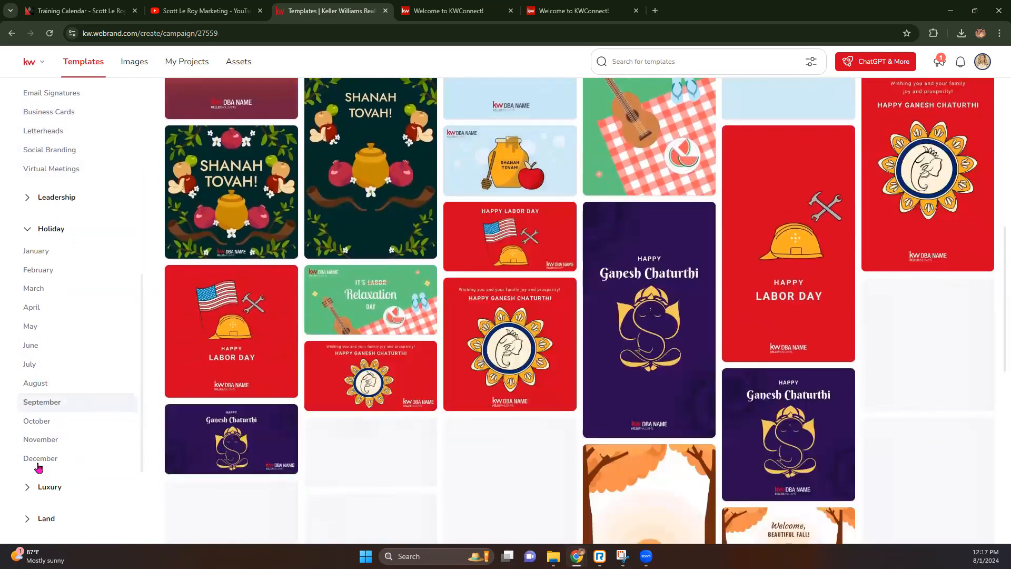
scroll(34, 458, "down", 3)
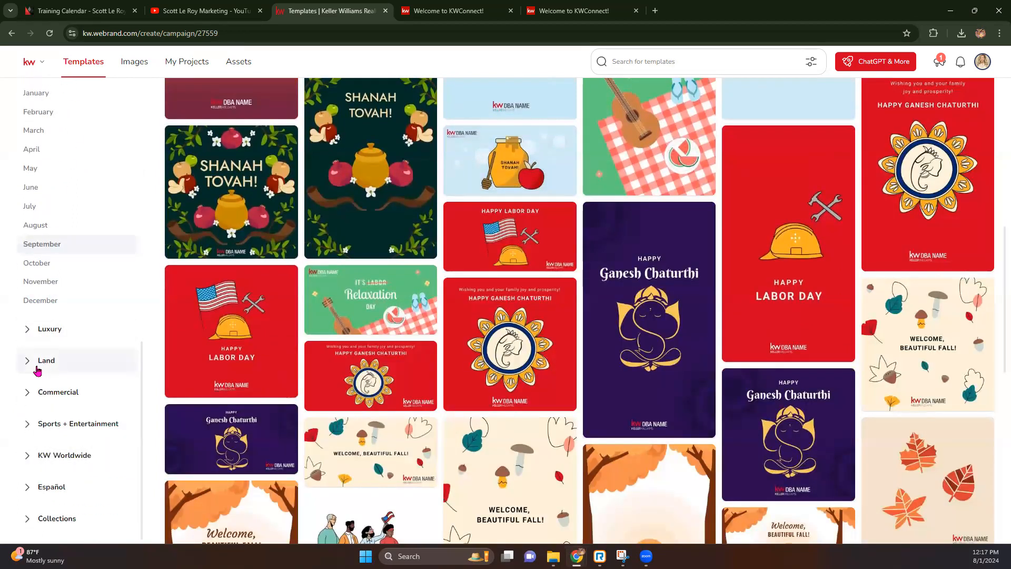
Expand and collapse Land, then expand Español and show its Business Basics templates.
left_click(29, 360)
left_click(30, 360)
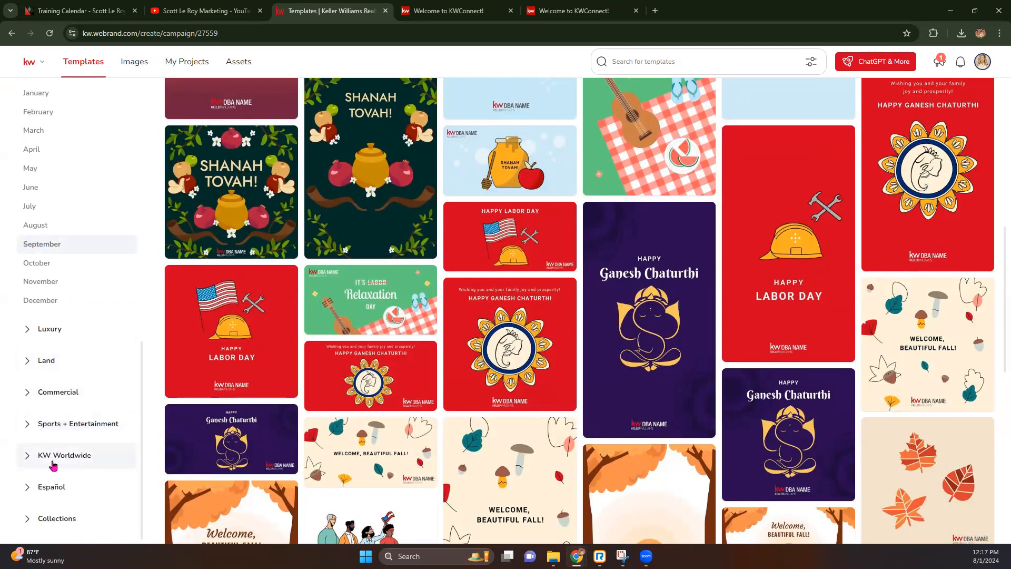
left_click(37, 489)
scroll(40, 460, "down", 2)
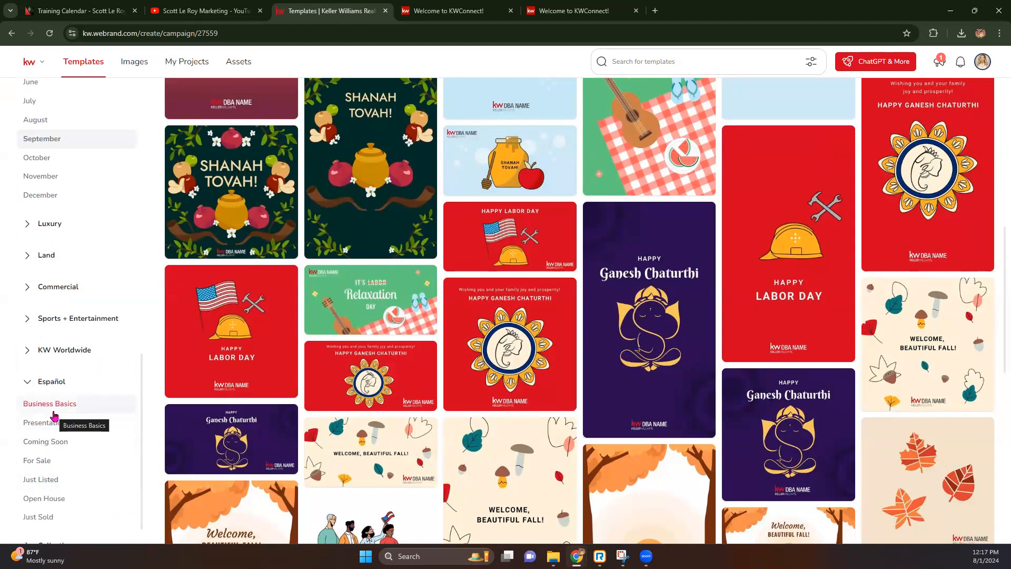
left_click(53, 411)
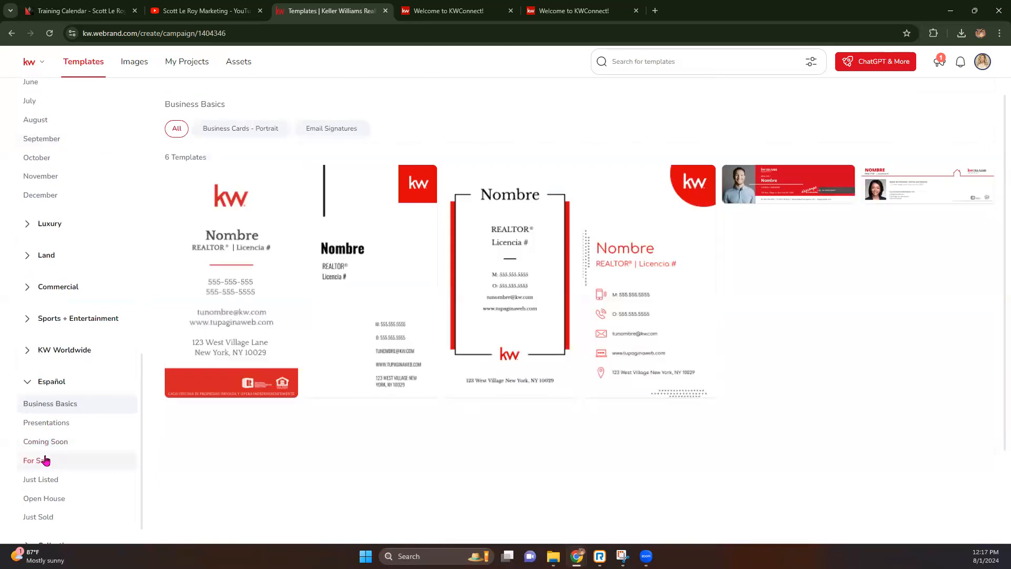
Browse the Spanish For Sale and Just Sold templates, ending on the Casa Abierta Open House set.
left_click(45, 460)
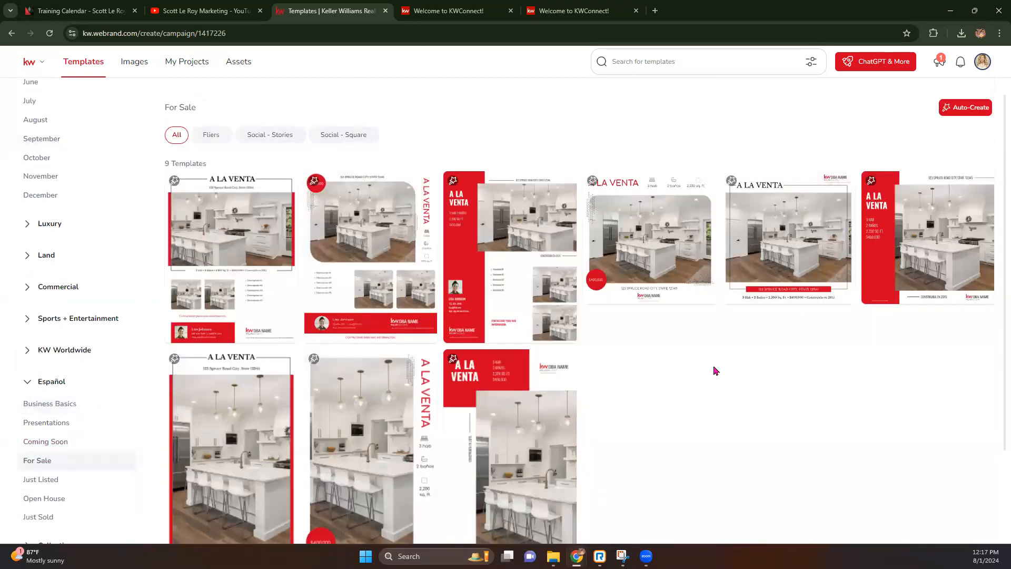
mouse_move(535, 228)
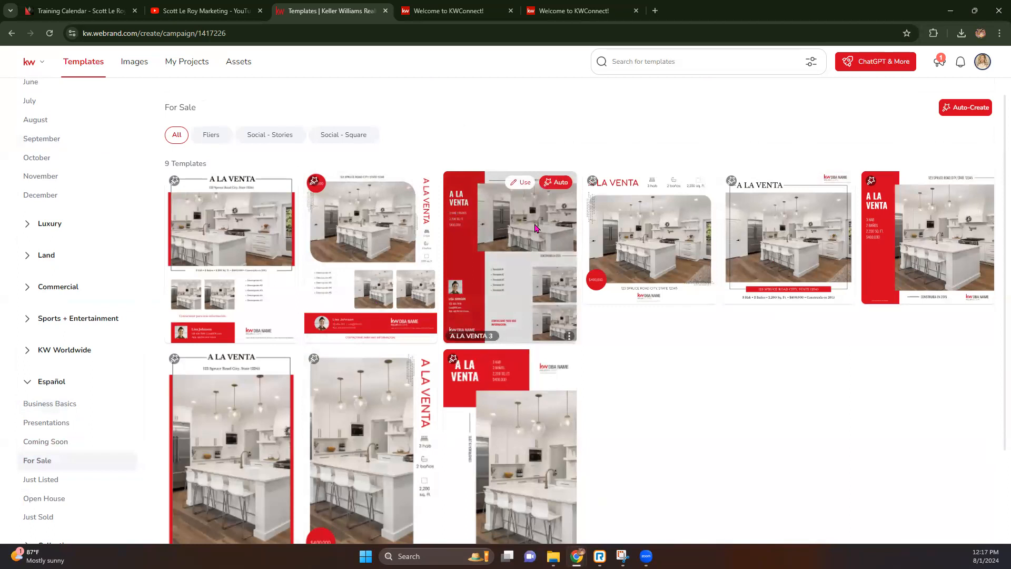
scroll(45, 428, "down", 1)
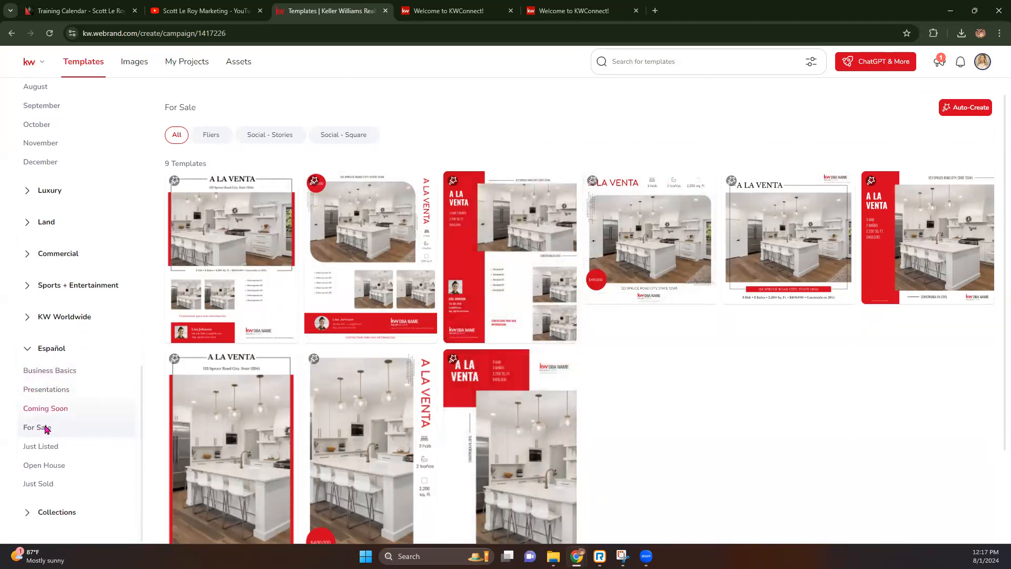
left_click(41, 481)
left_click(45, 467)
scroll(86, 337, "up", 10)
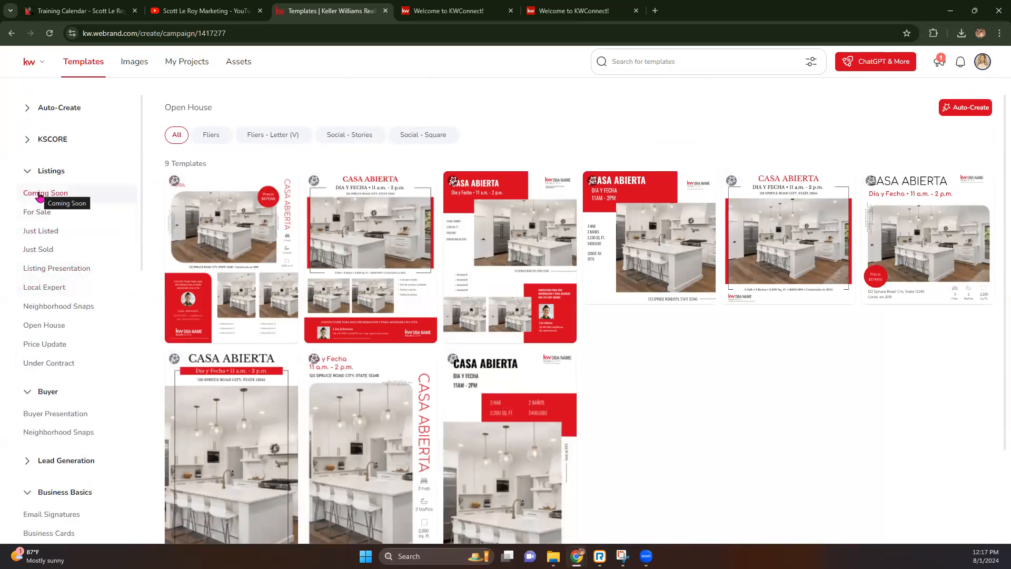
Open Email Signatures and start a design from the red 01_KW_Eml_Sig template.
left_click(45, 511)
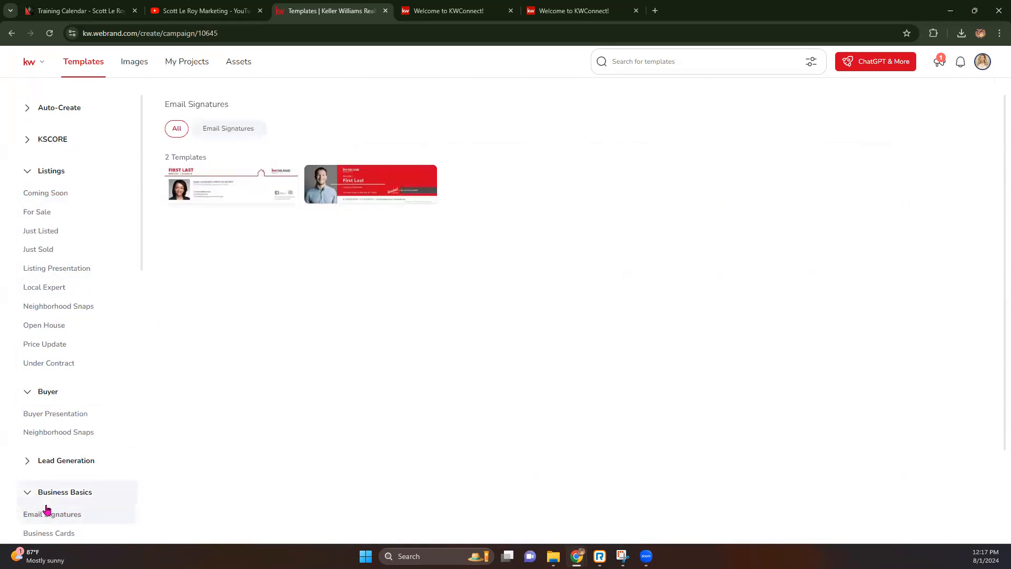
mouse_move(365, 177)
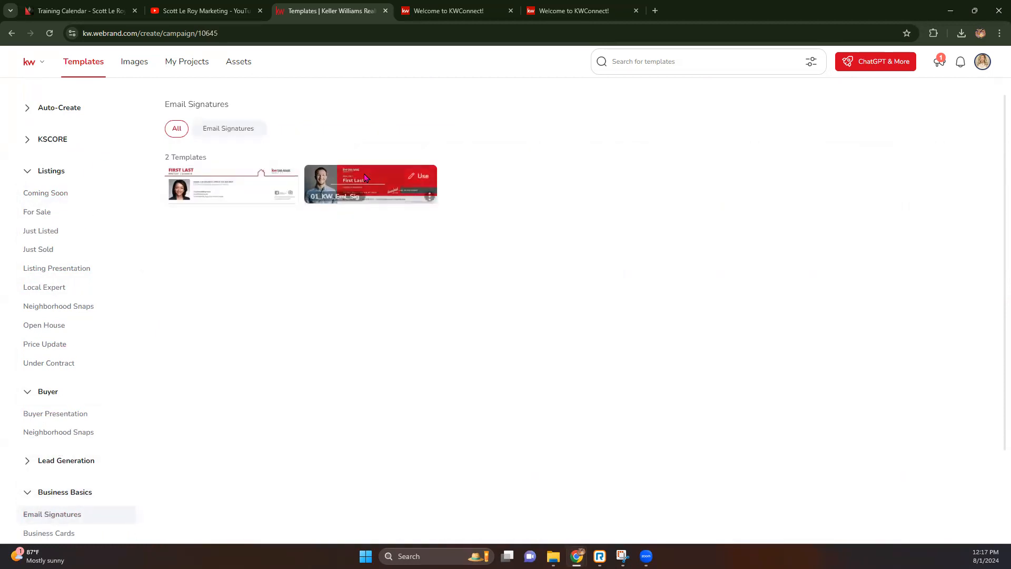
mouse_move(233, 195)
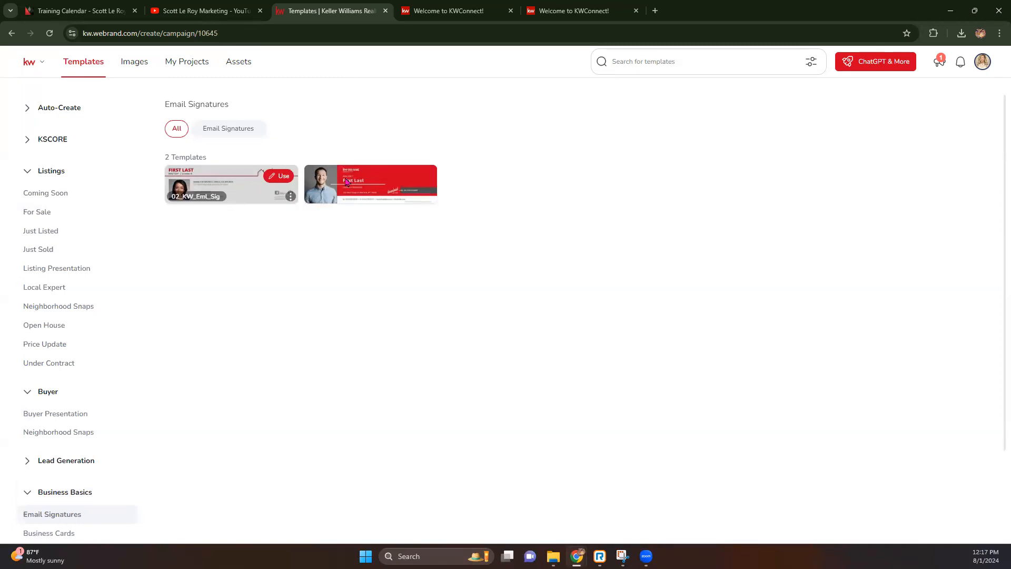
mouse_move(419, 179)
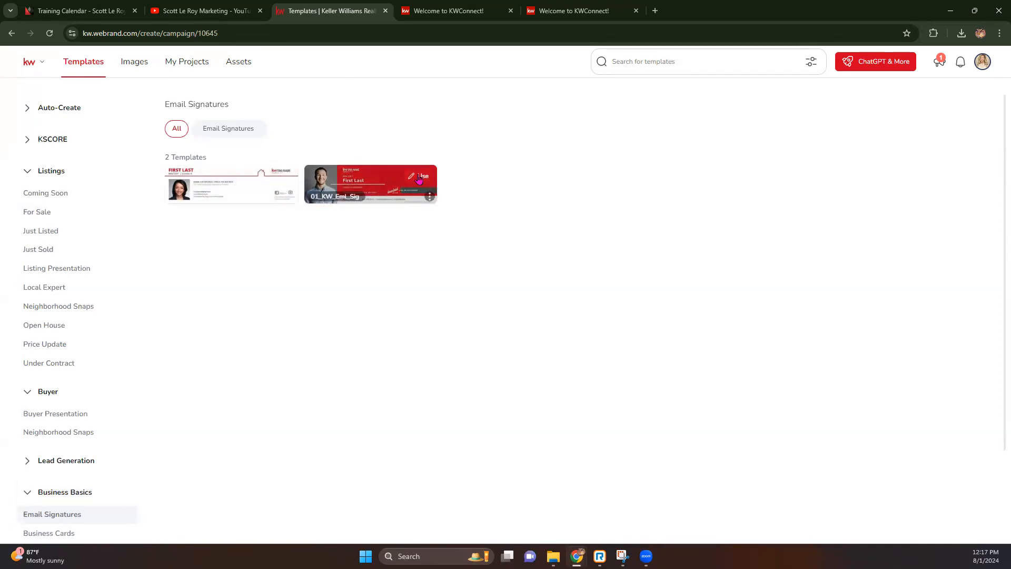
left_click(419, 177)
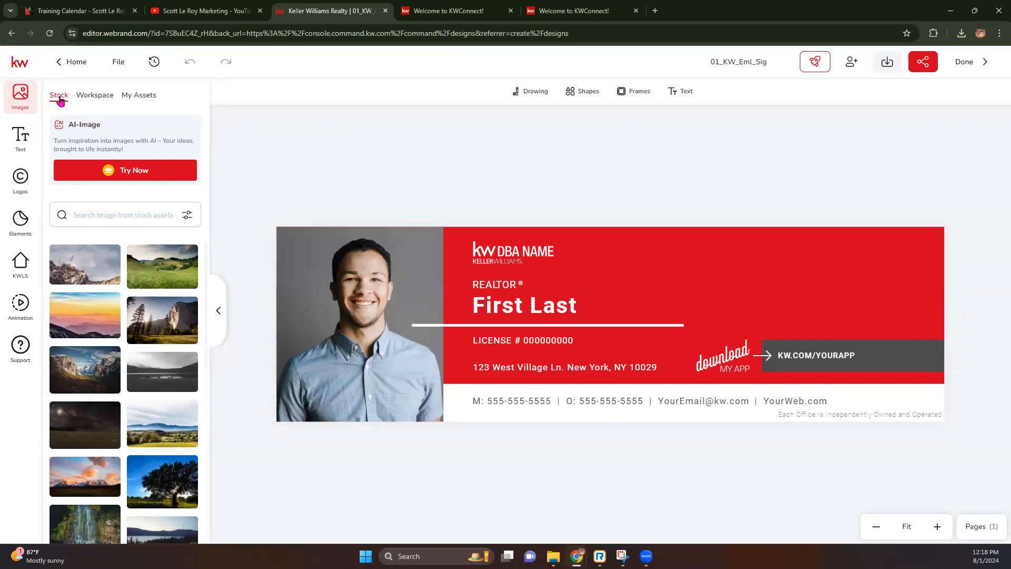
Browse the Workspace image library, then switch to the My Assets images.
left_click(95, 98)
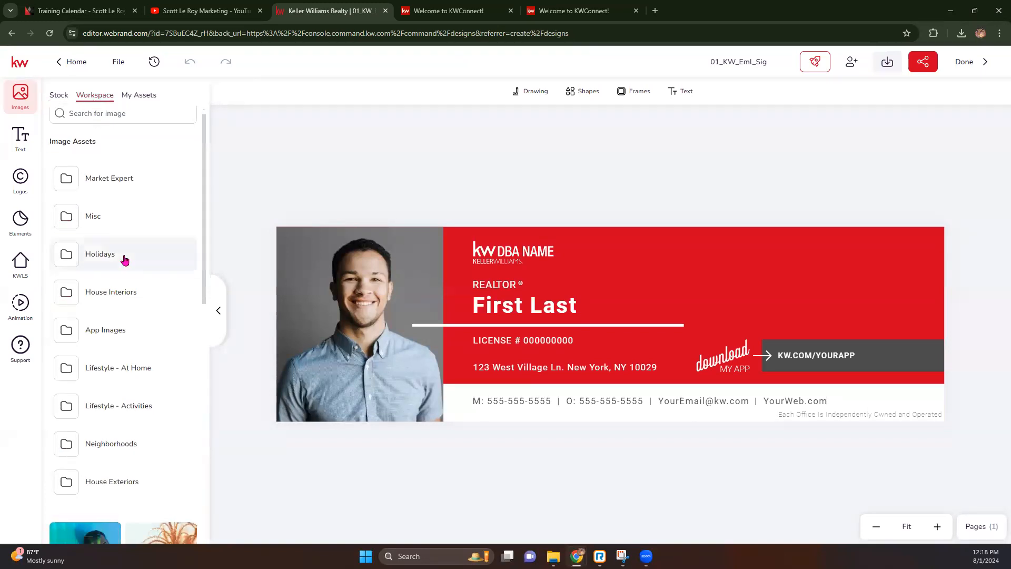
scroll(124, 260, "down", 5)
scroll(122, 314, "down", 3)
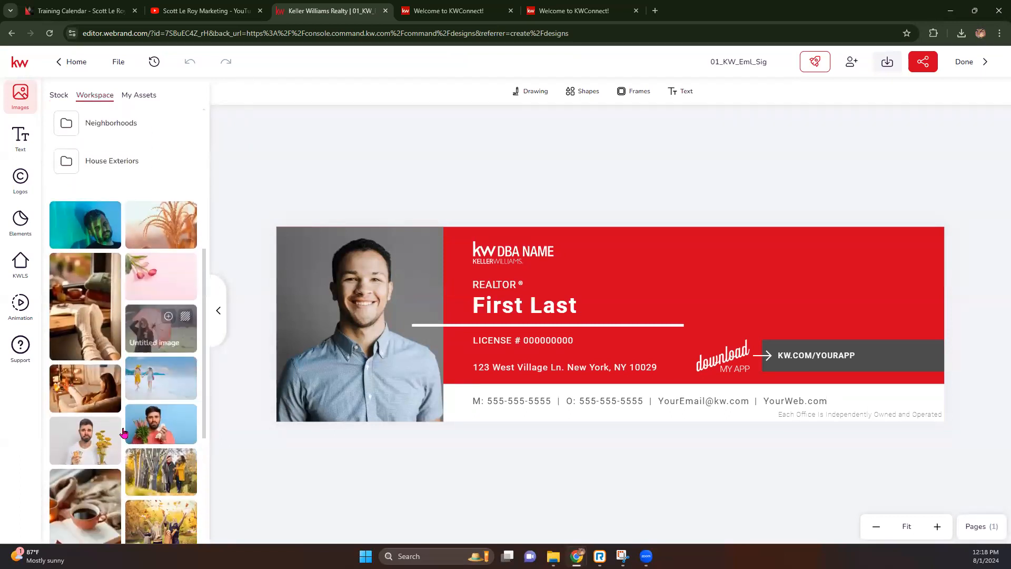
scroll(128, 372, "up", 8)
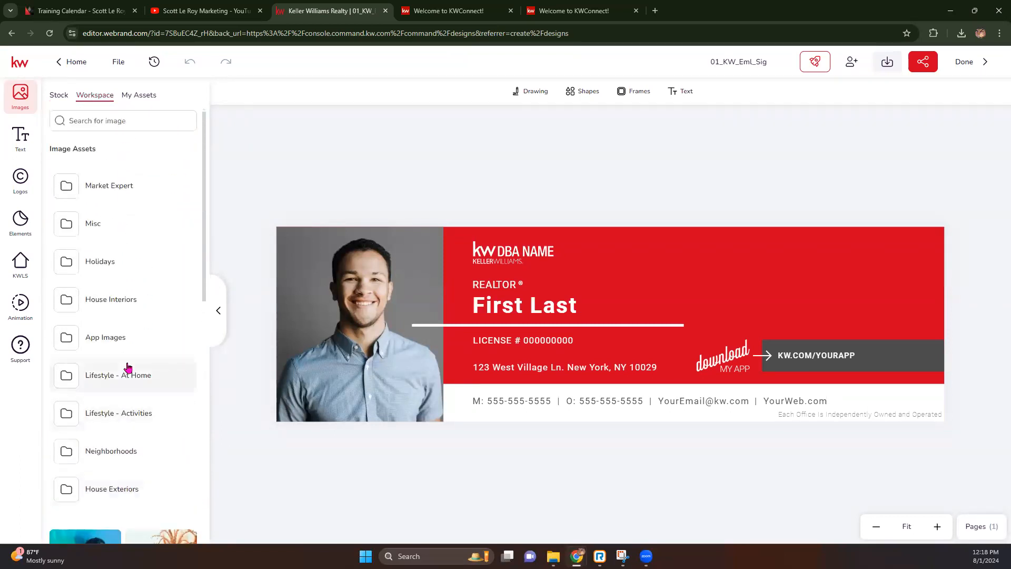
left_click(135, 96)
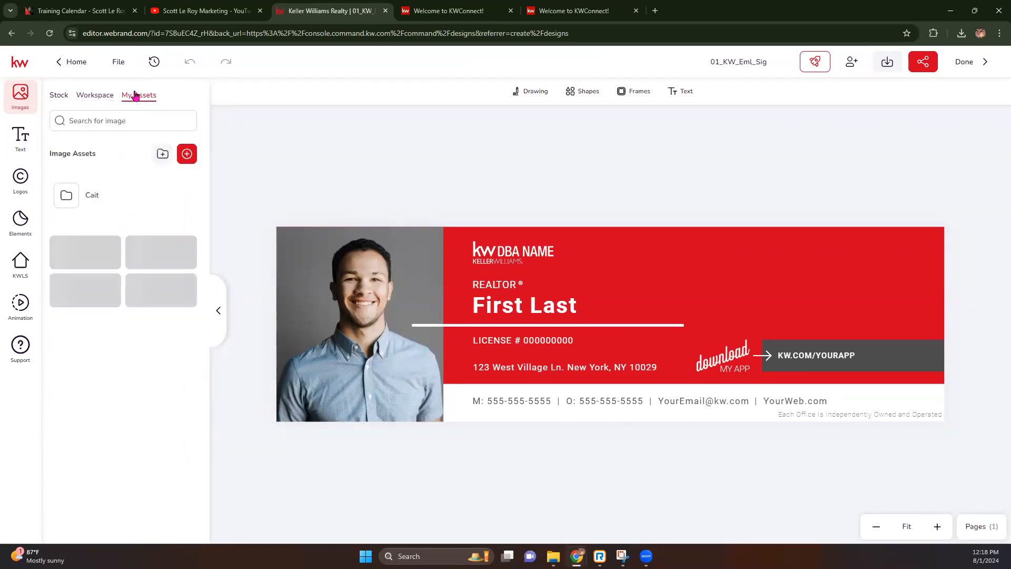
Replace the sample headshot with Headshot.jpg, then undo the swap.
left_click(323, 294)
mouse_move(162, 323)
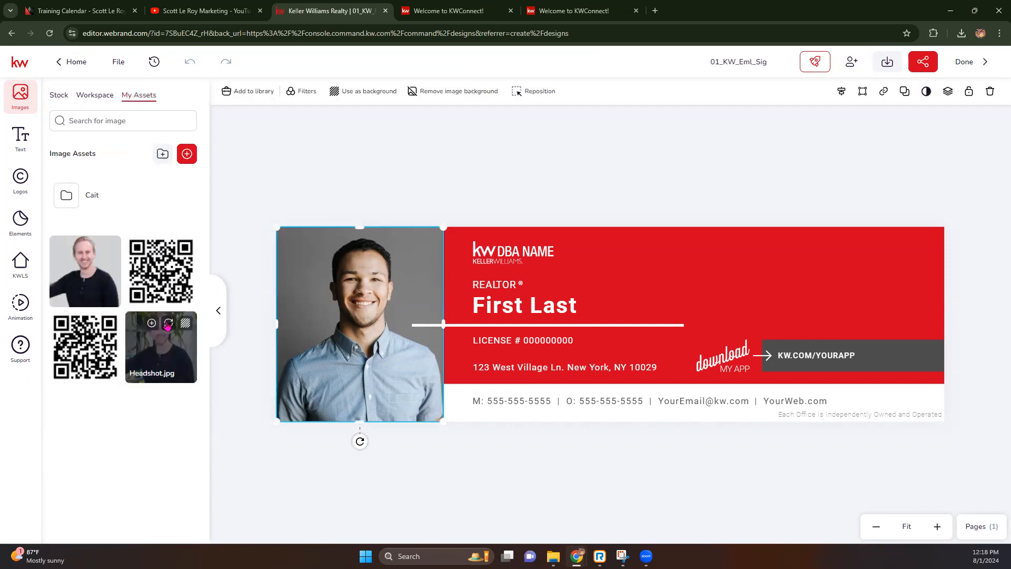
left_click(167, 323)
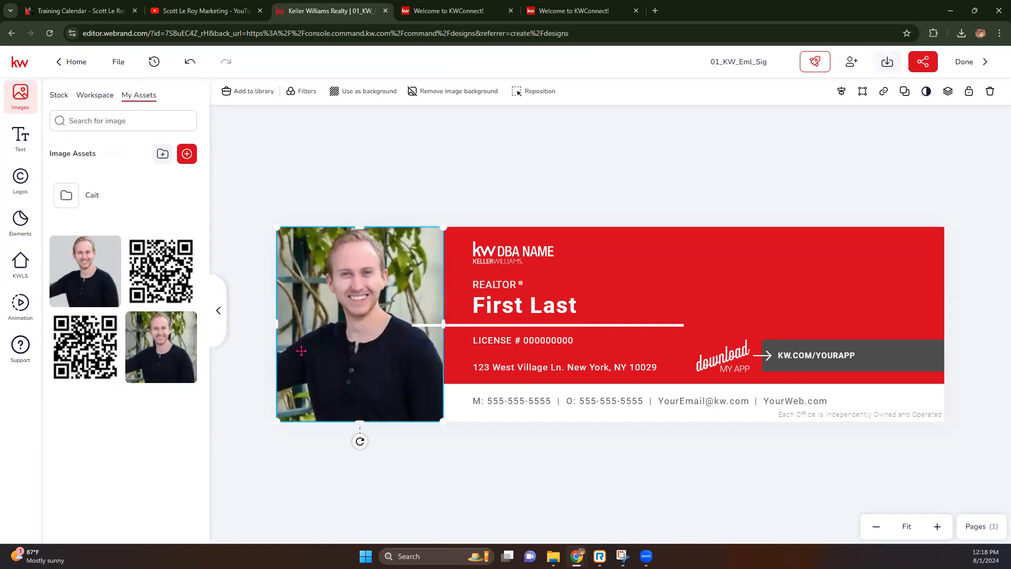
left_click(265, 210)
left_click(329, 287)
left_click(189, 62)
Put Headshot.jpg back in the frame, choosing the original over the background-removed version.
left_click(339, 319)
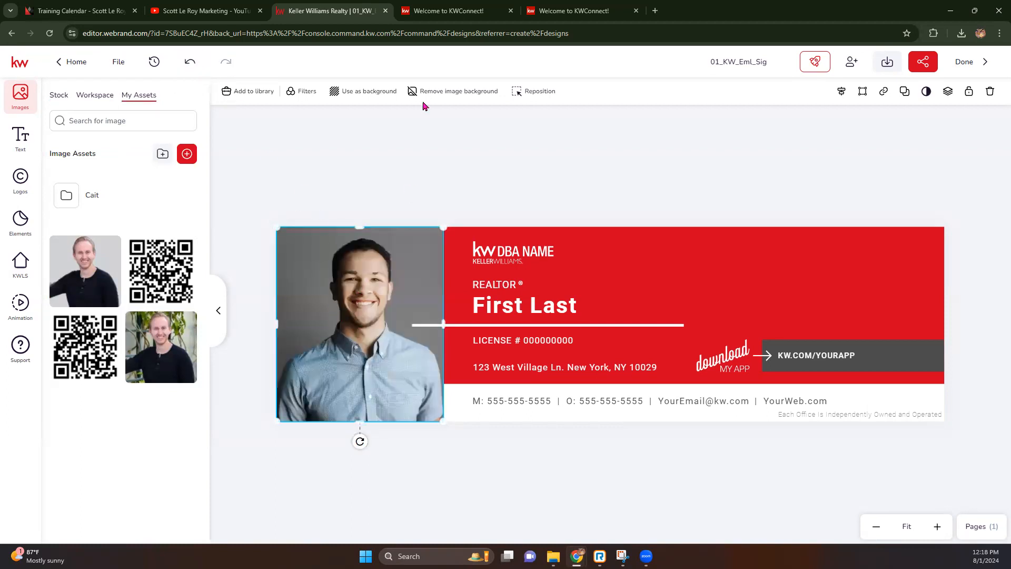
mouse_move(144, 342)
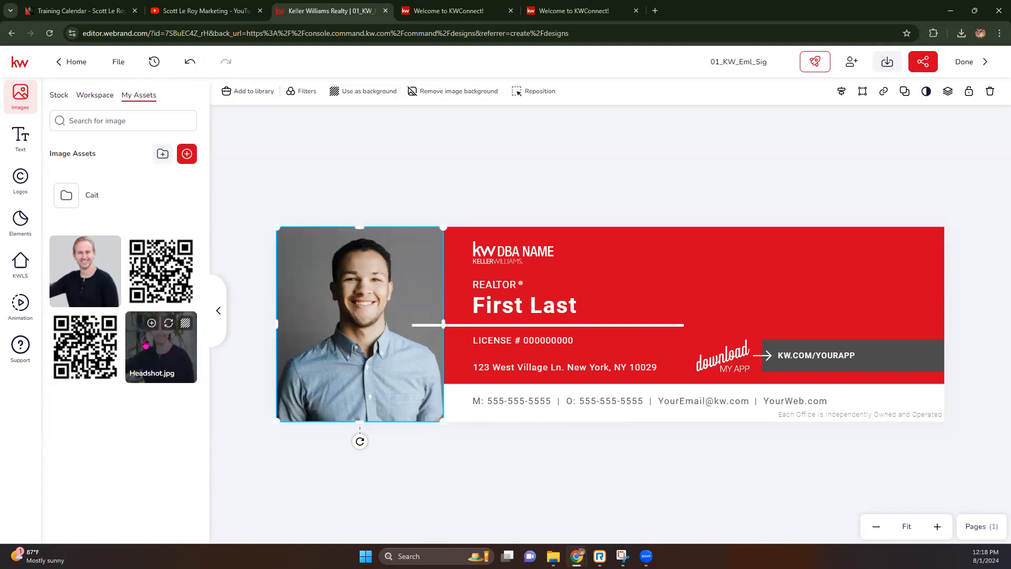
left_click(168, 324)
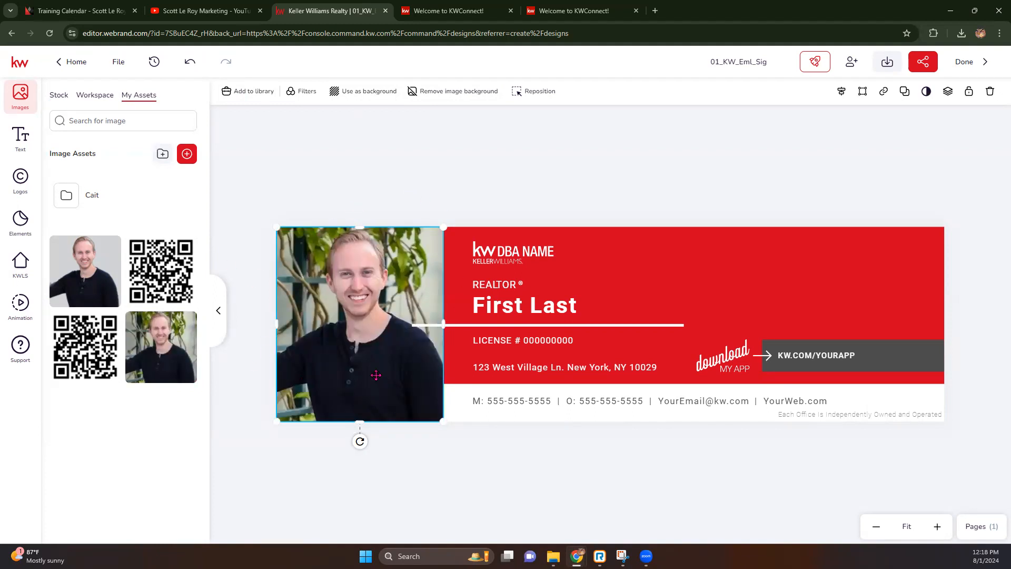
mouse_move(171, 373)
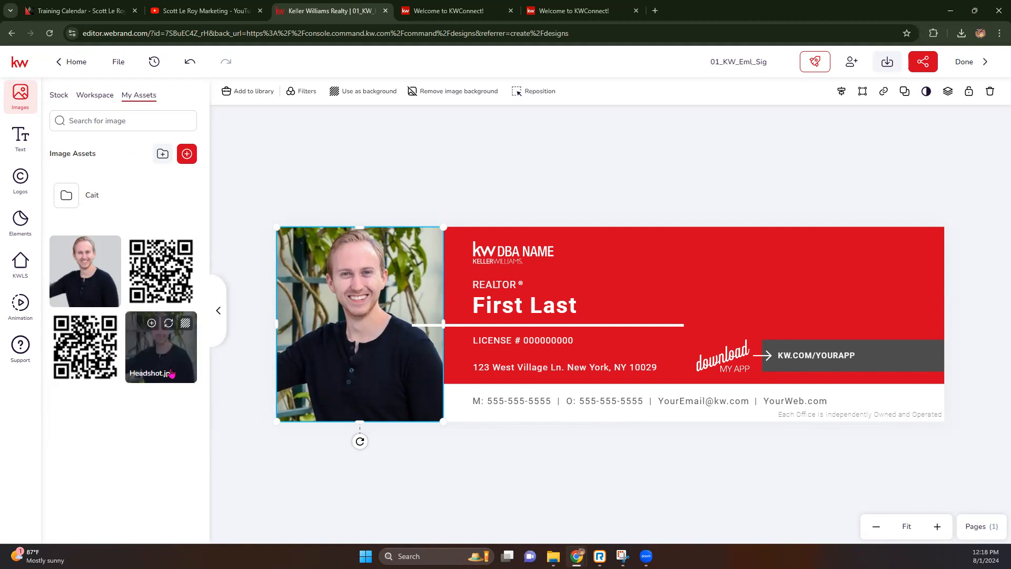
left_click(92, 247)
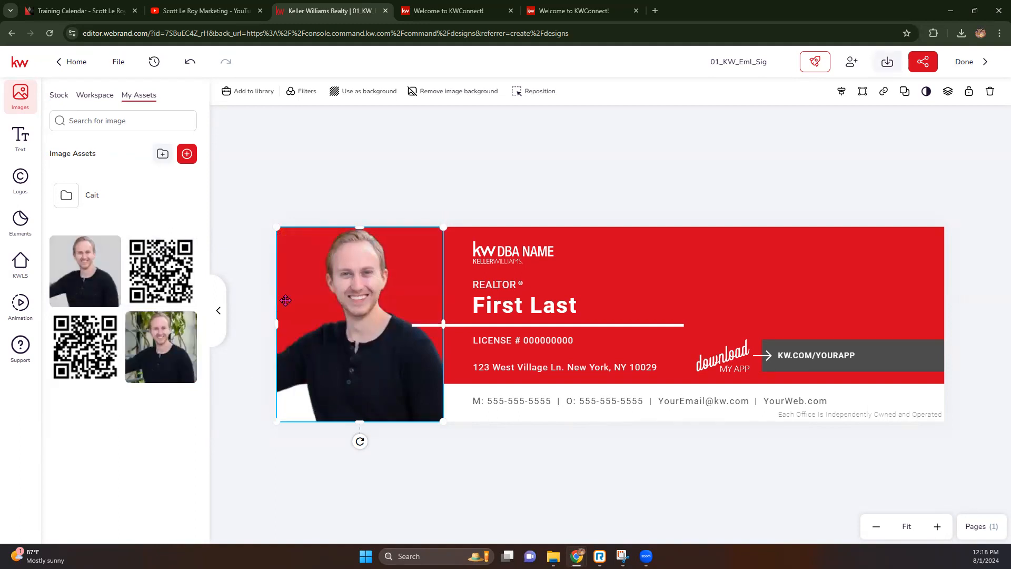
left_click(166, 324)
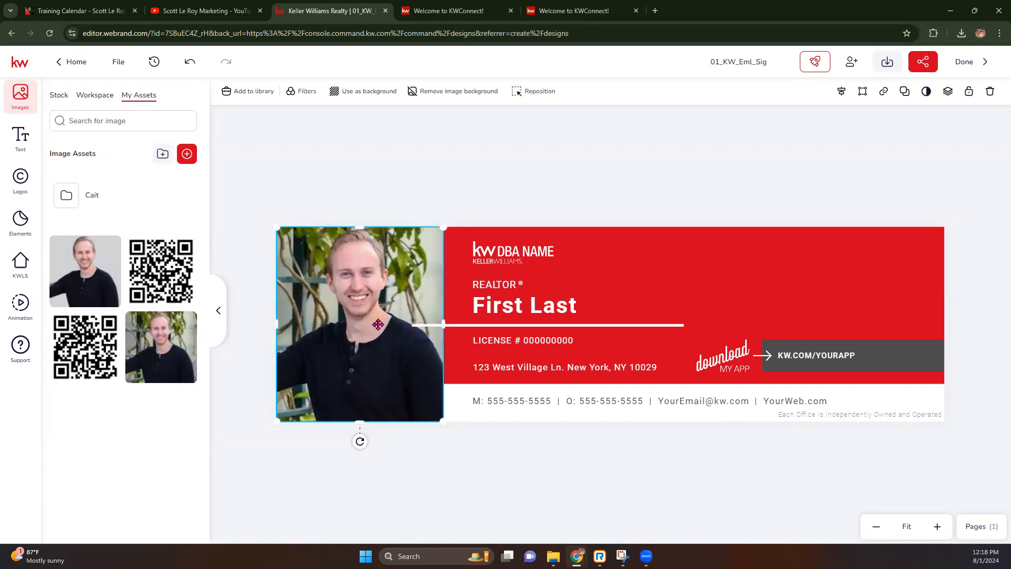
Enlarge Headshot.jpg inside its frame and shift it slightly down.
double_click(318, 299)
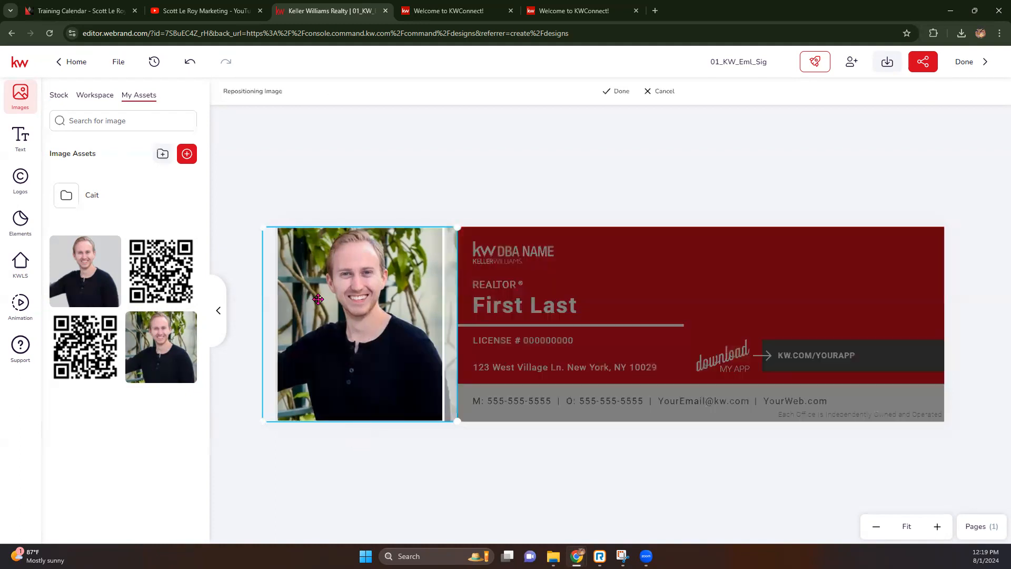
left_click_drag(457, 227, 480, 204)
left_click_drag(427, 249, 384, 273)
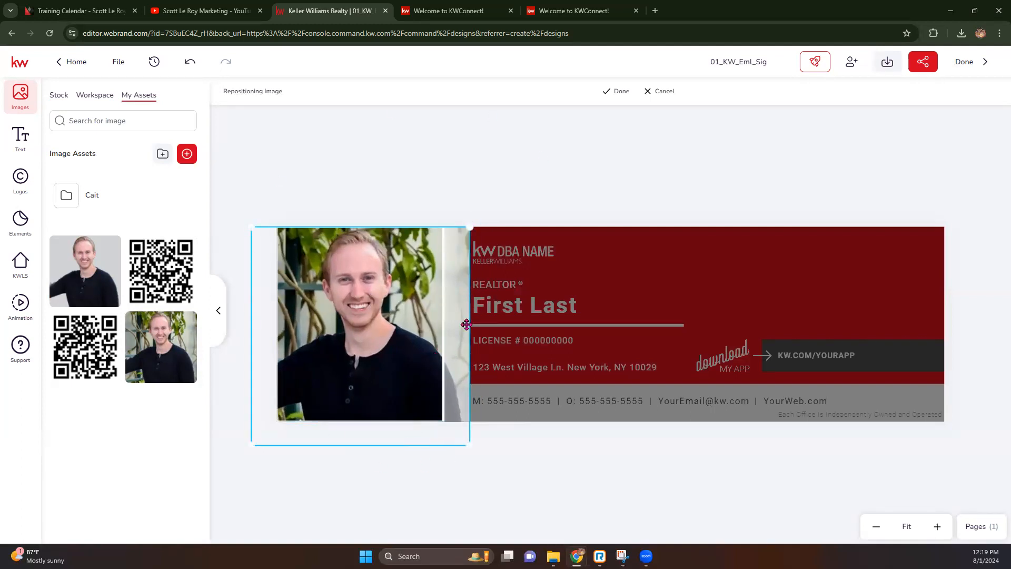
left_click(620, 92)
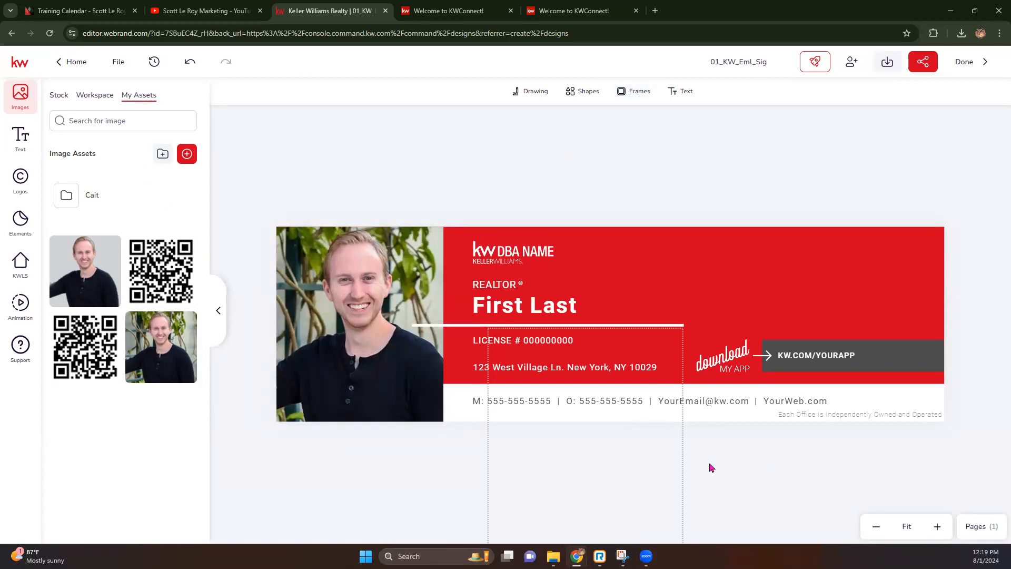
Zoom in and select the KW DBA NAME logo on the red banner.
left_click(493, 259)
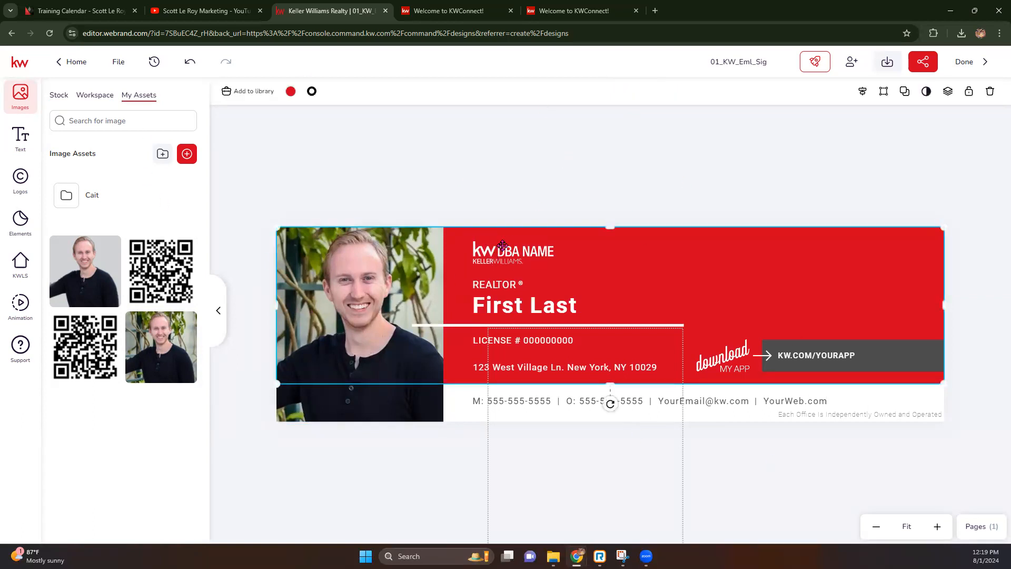
left_click(501, 253)
left_click(499, 241)
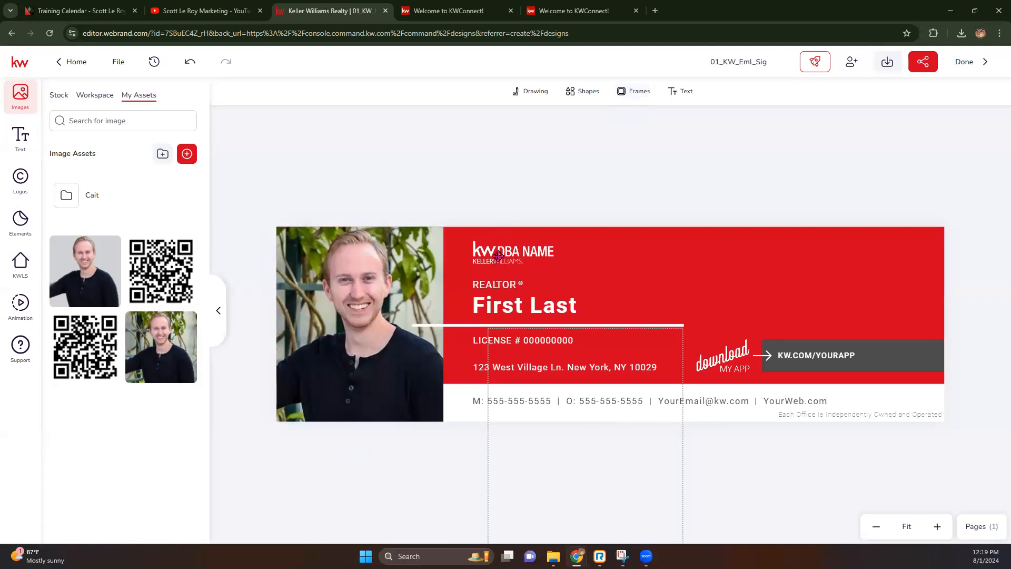
left_click(498, 255)
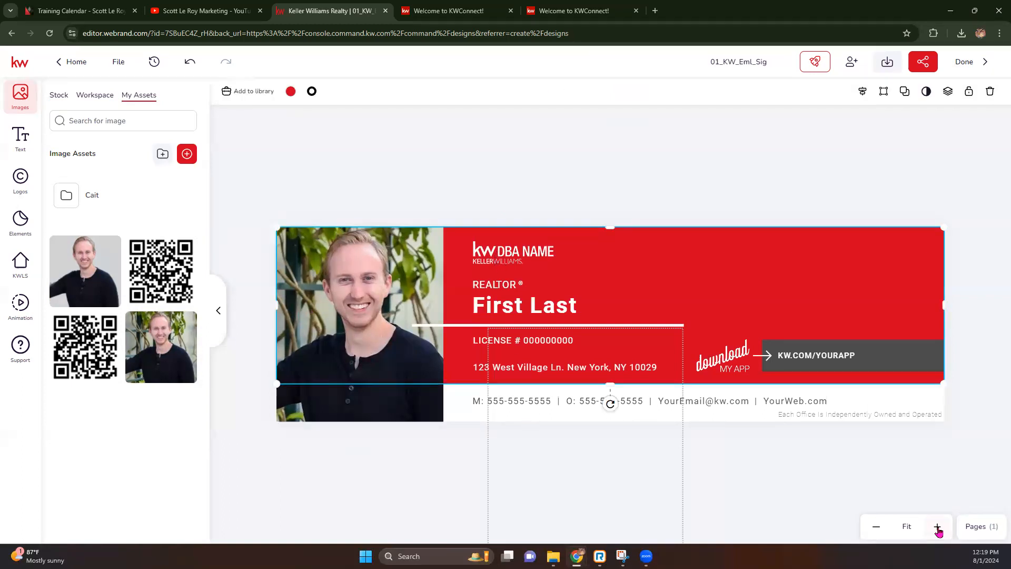
left_click(937, 526)
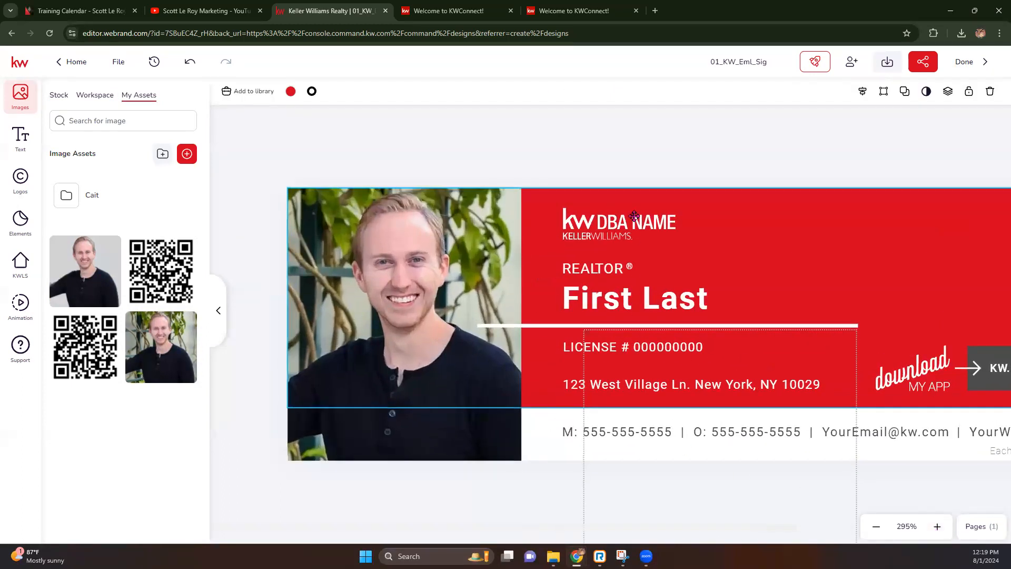
left_click(633, 216)
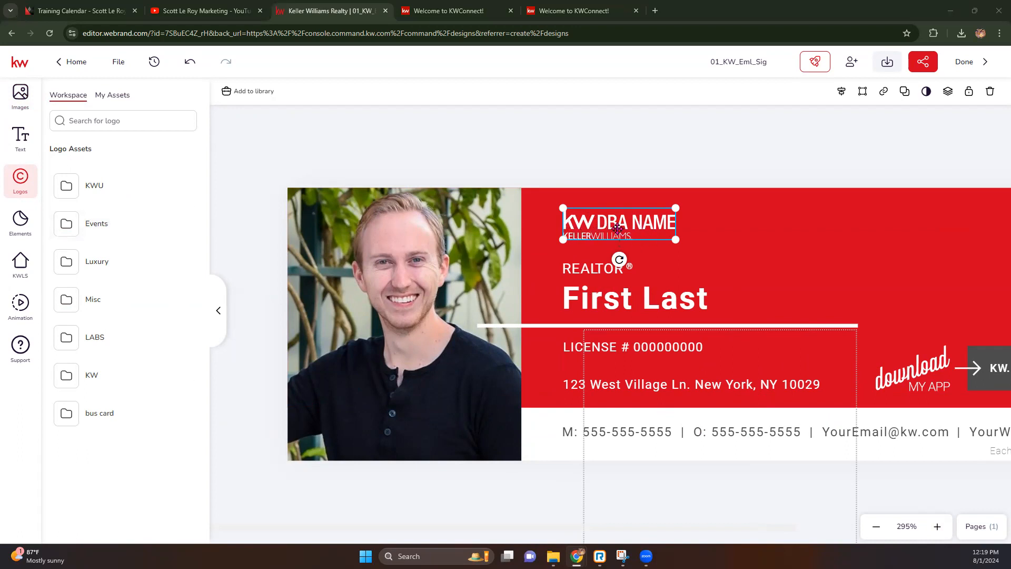
Replace the DBA NAME logo from the Lake Oconee folder, settling on the white version.
left_click(111, 98)
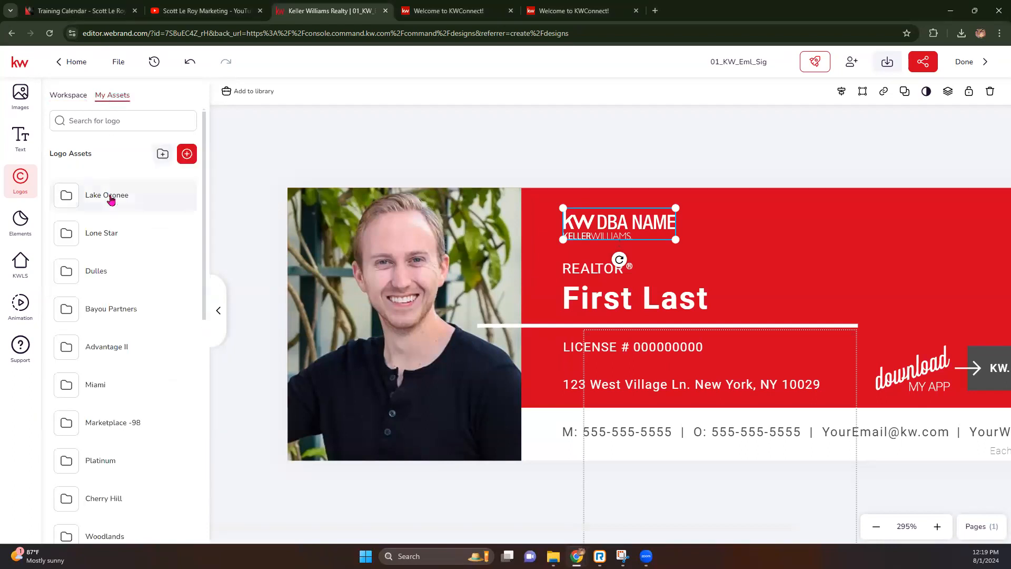
left_click(110, 199)
mouse_move(187, 198)
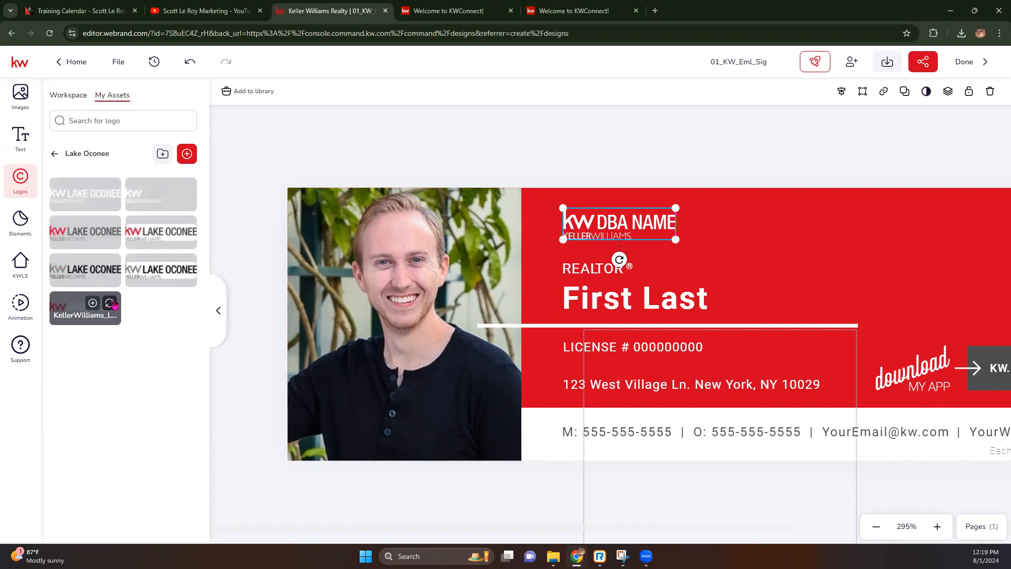
left_click(109, 303)
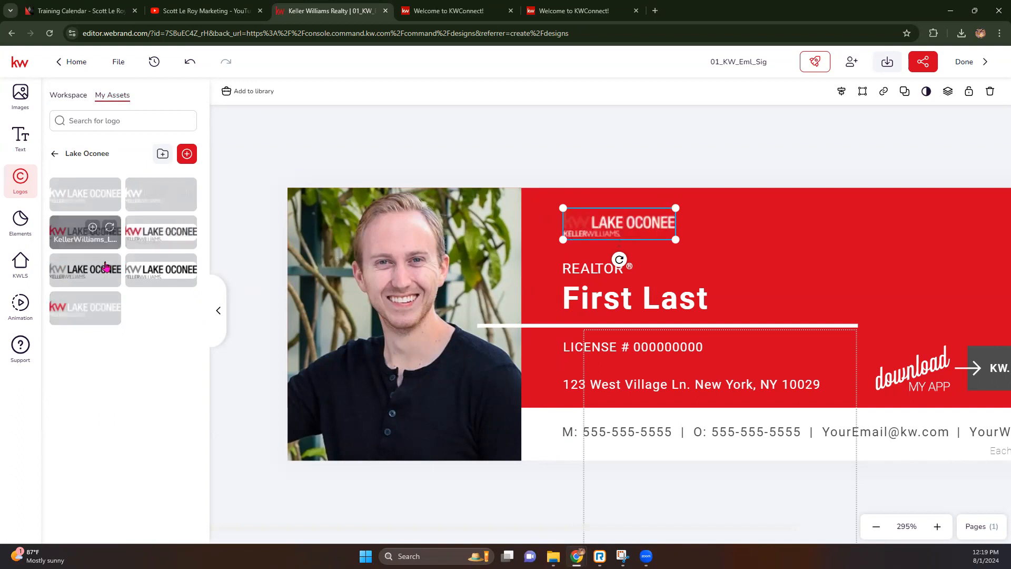
left_click(106, 269)
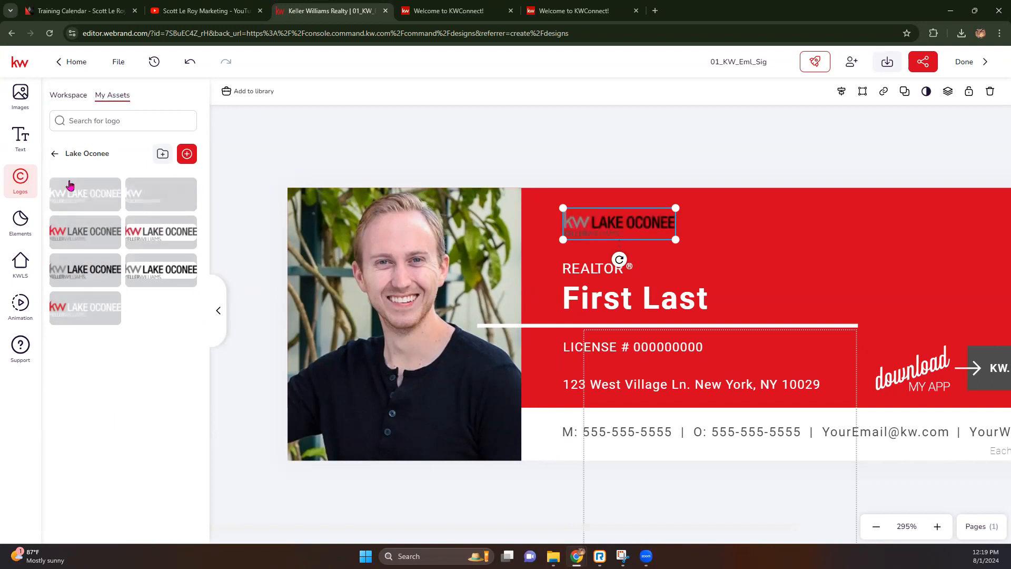
left_click(109, 191)
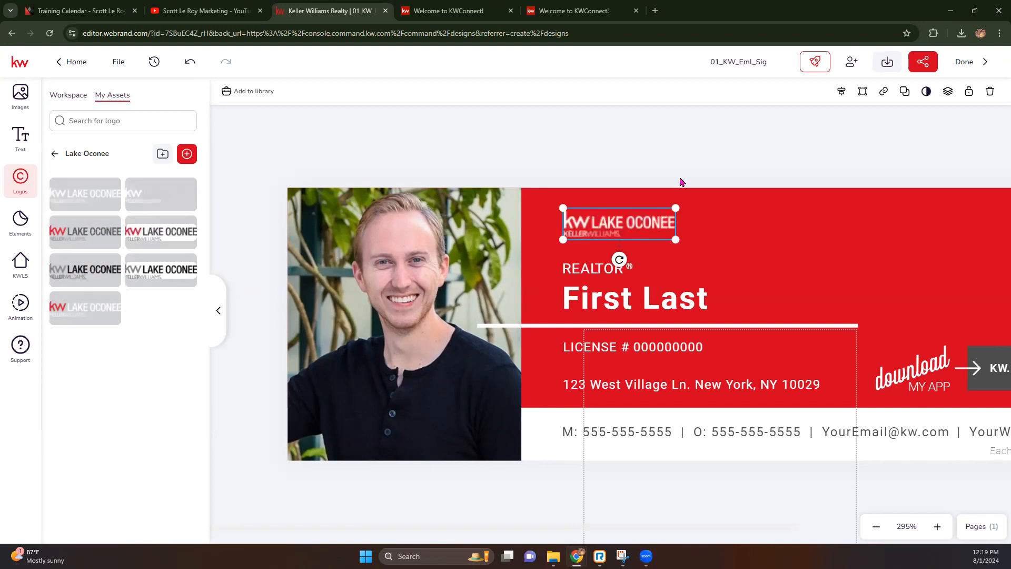
Deselect the logo and zoom out to view the whole signature.
mouse_move(110, 194)
left_click(539, 141)
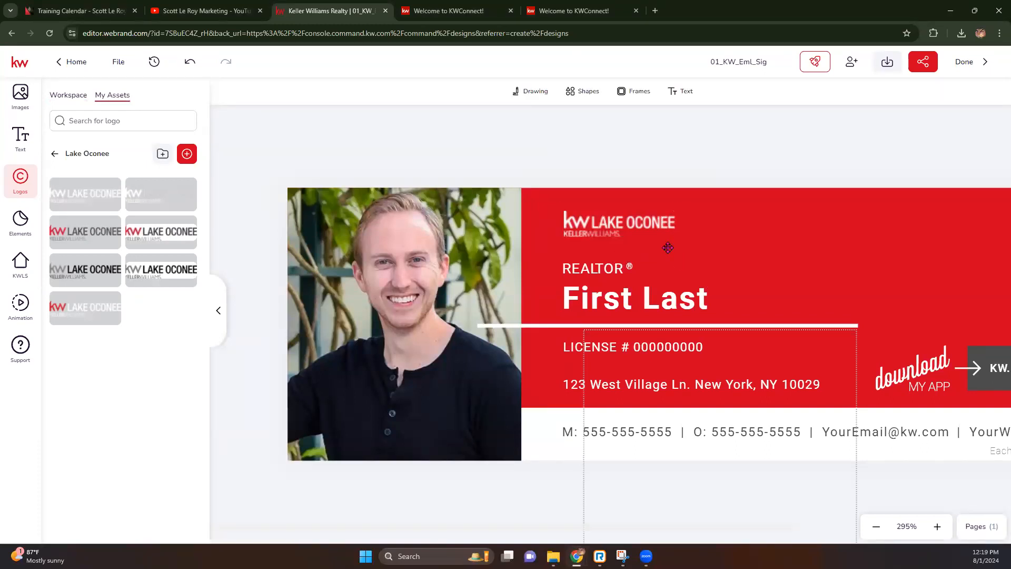
left_click(876, 526)
left_click(876, 526)
left_click(731, 479)
left_click_drag(768, 482, 704, 448)
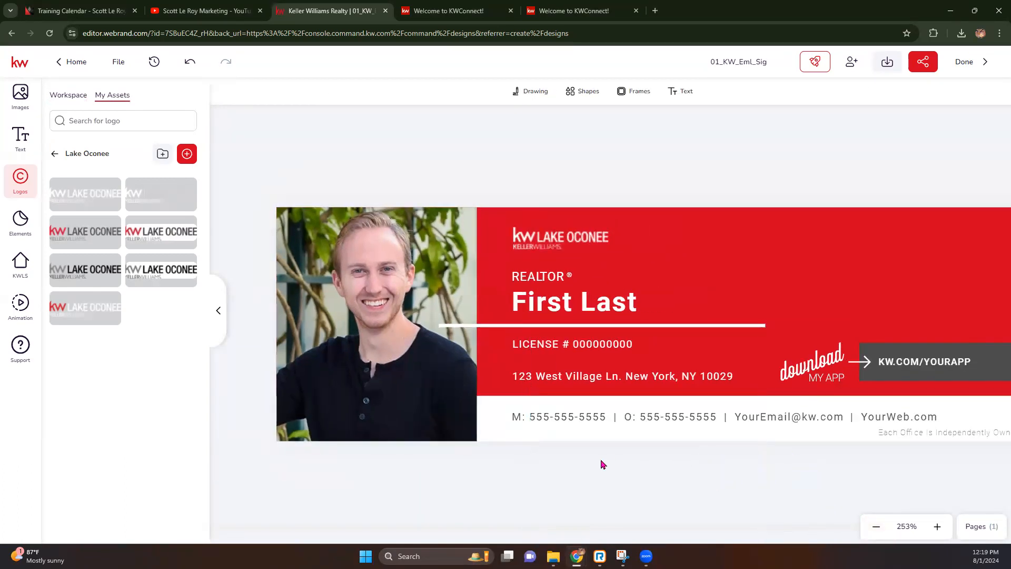
Replace the First Last placeholder name with the agent's name.
double_click(560, 303)
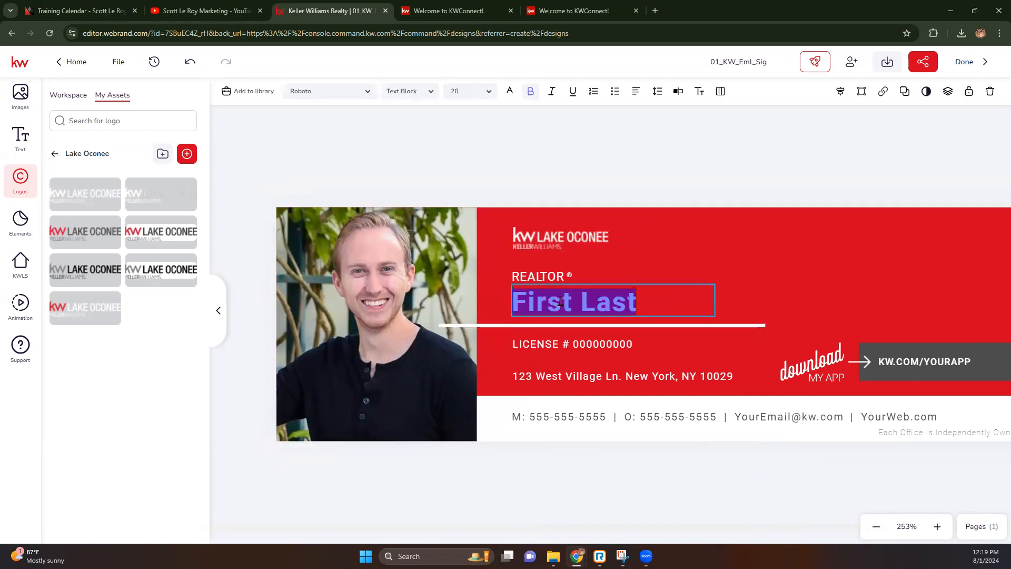
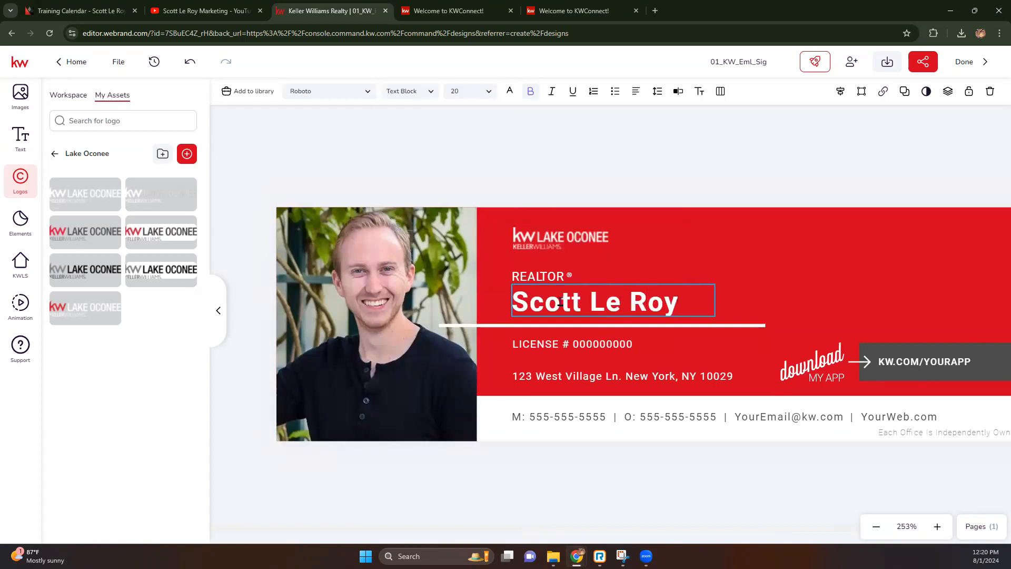
left_click(608, 316)
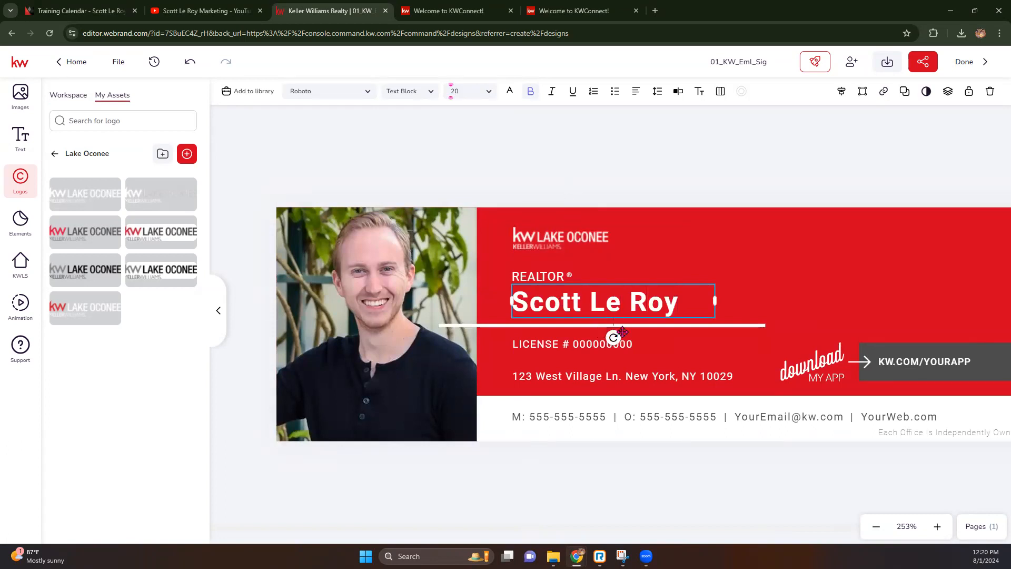
Replace the 000000000 license placeholder with the agent's license number.
left_click(576, 345)
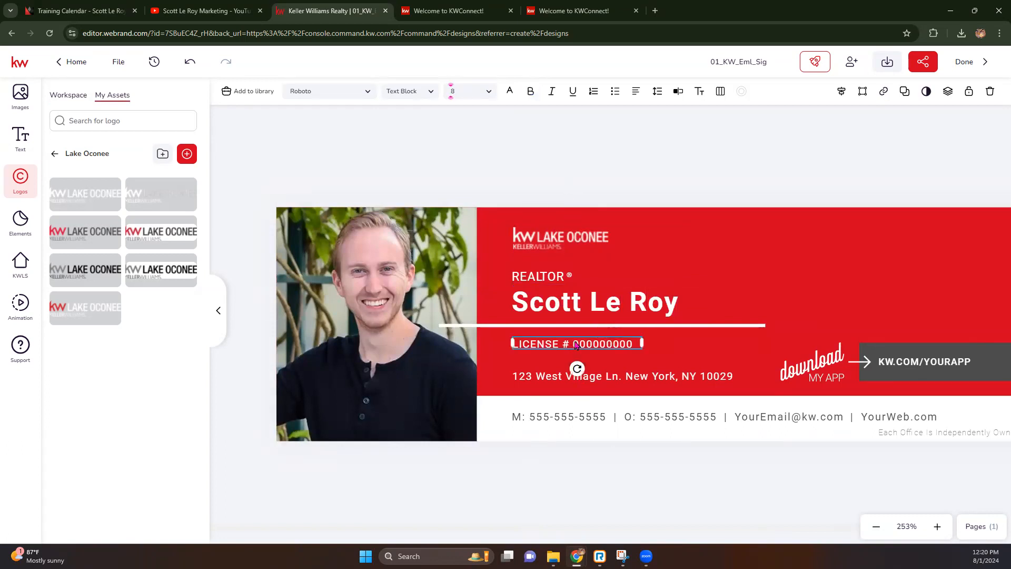
left_click(679, 91)
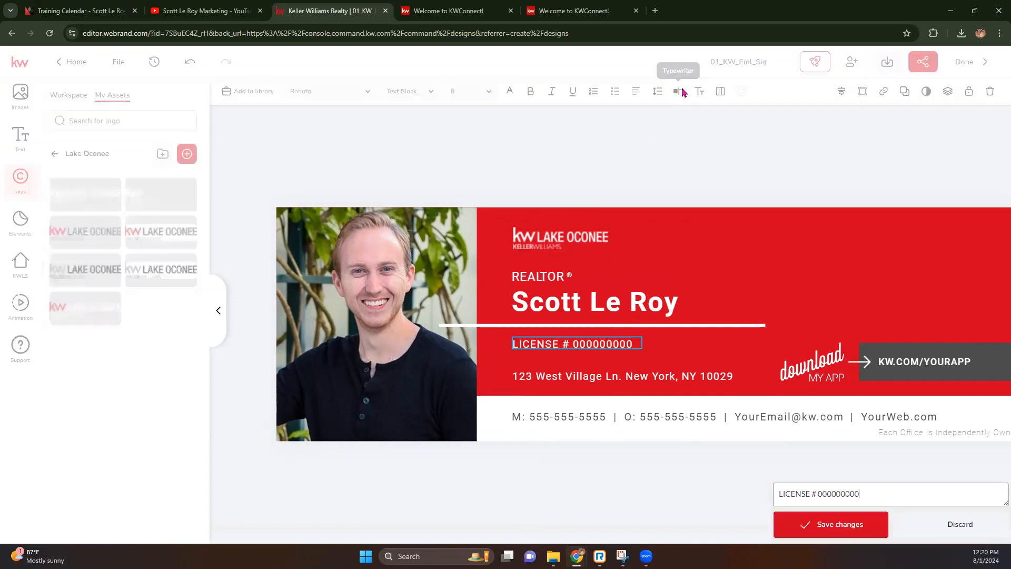
left_click_drag(819, 91, 861, 97)
type("123456789")
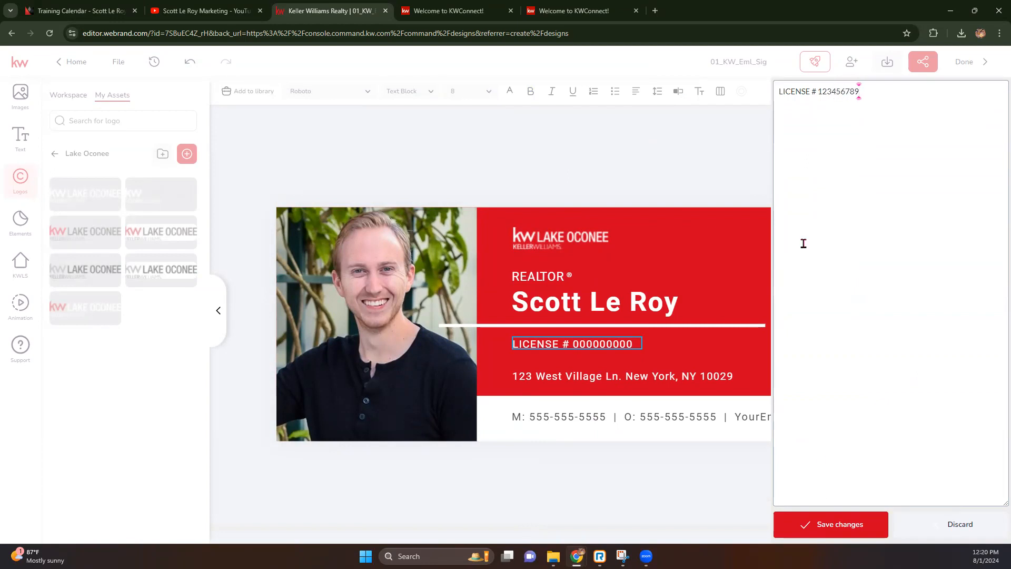
left_click(848, 525)
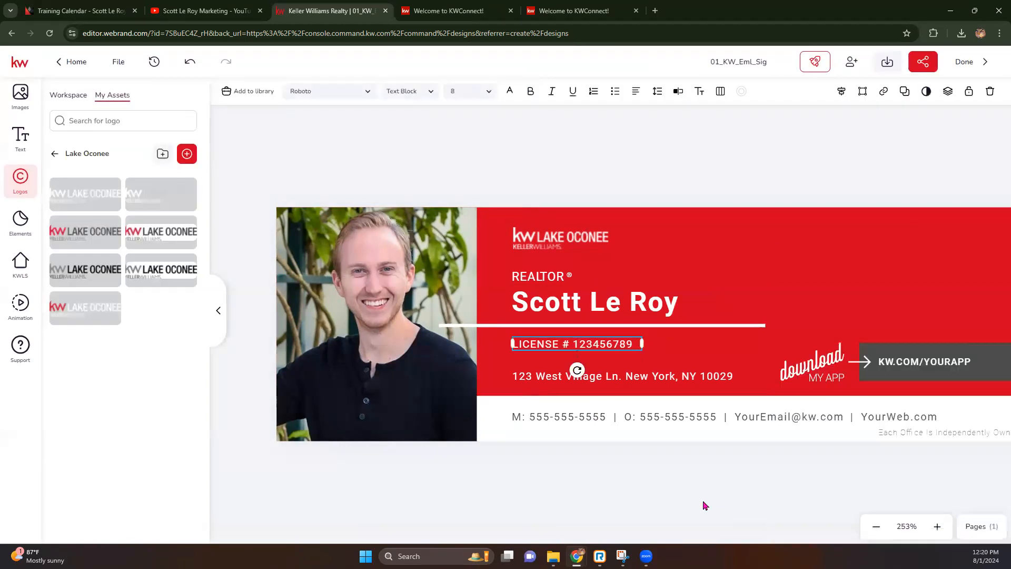
left_click(705, 505)
left_click(649, 376)
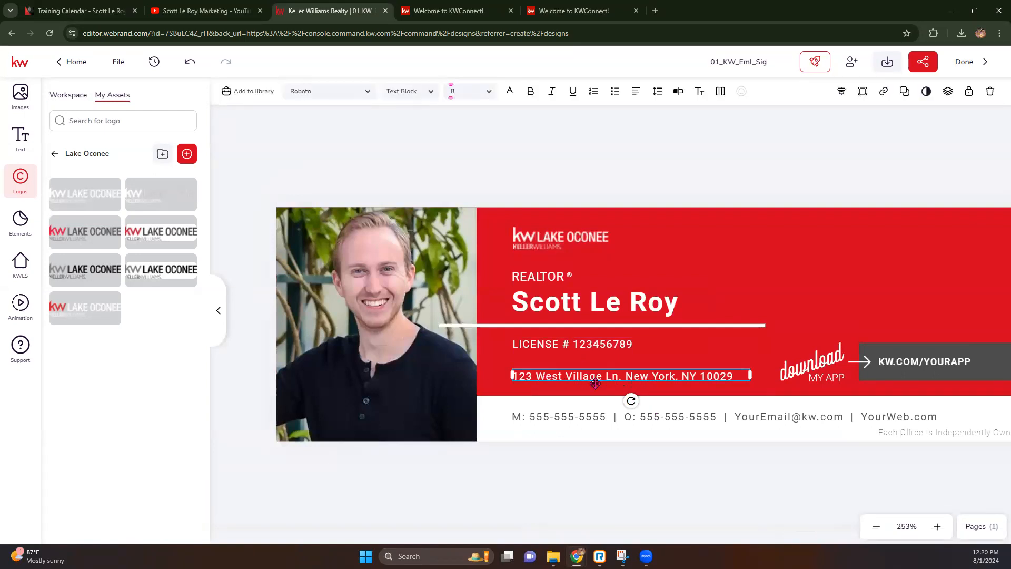
Open Text > My Assets and try the saved mobile phone on the address line, then undo.
left_click(21, 137)
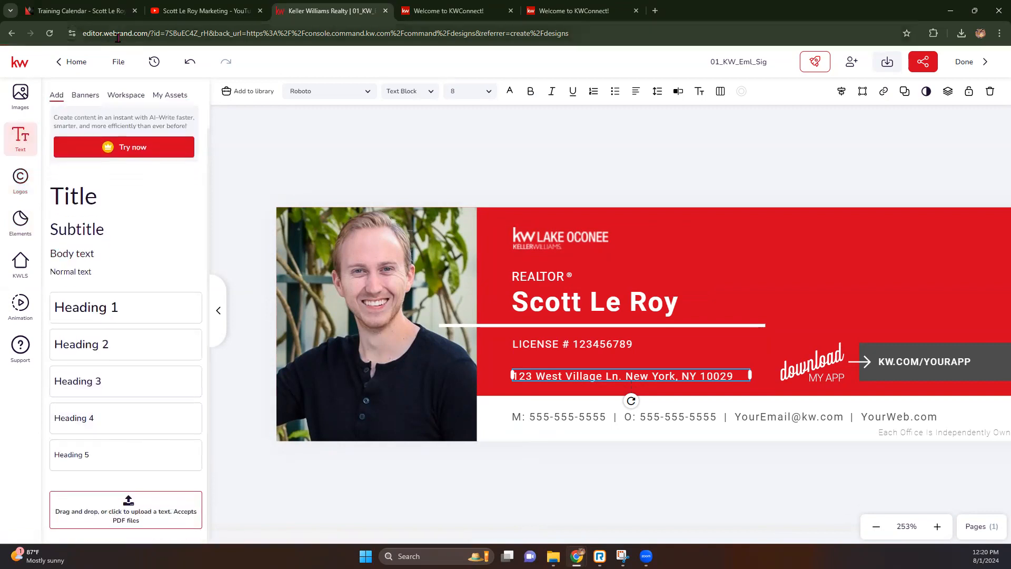
left_click(180, 96)
scroll(161, 232, "down", 10)
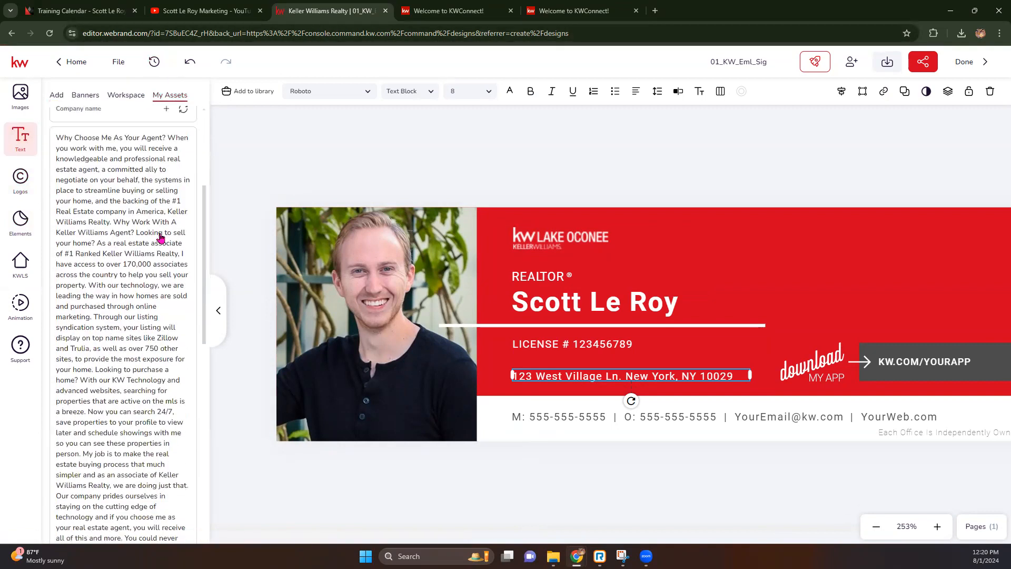
scroll(161, 236, "down", 10)
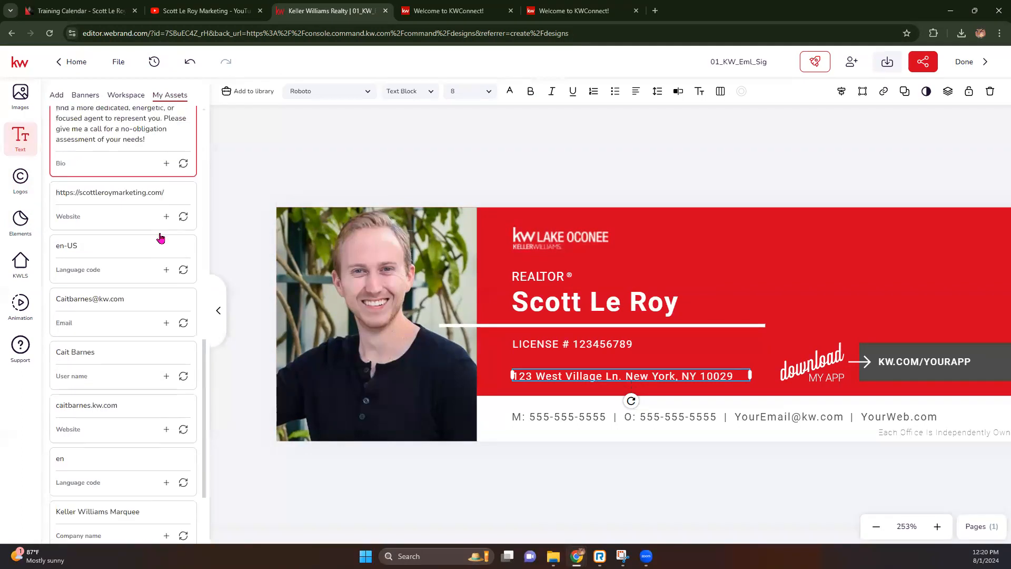
scroll(166, 239, "up", 4)
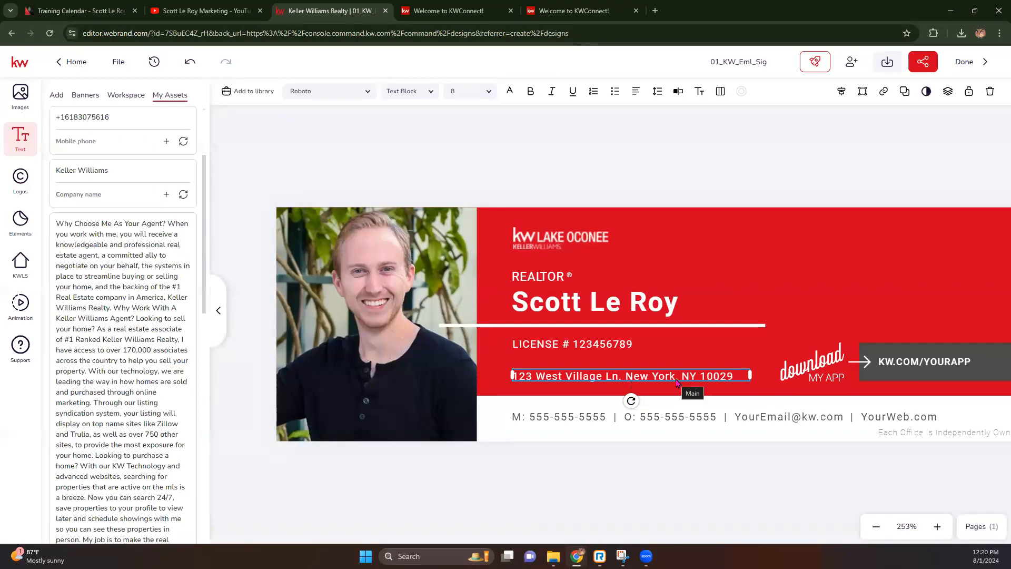
left_click(183, 142)
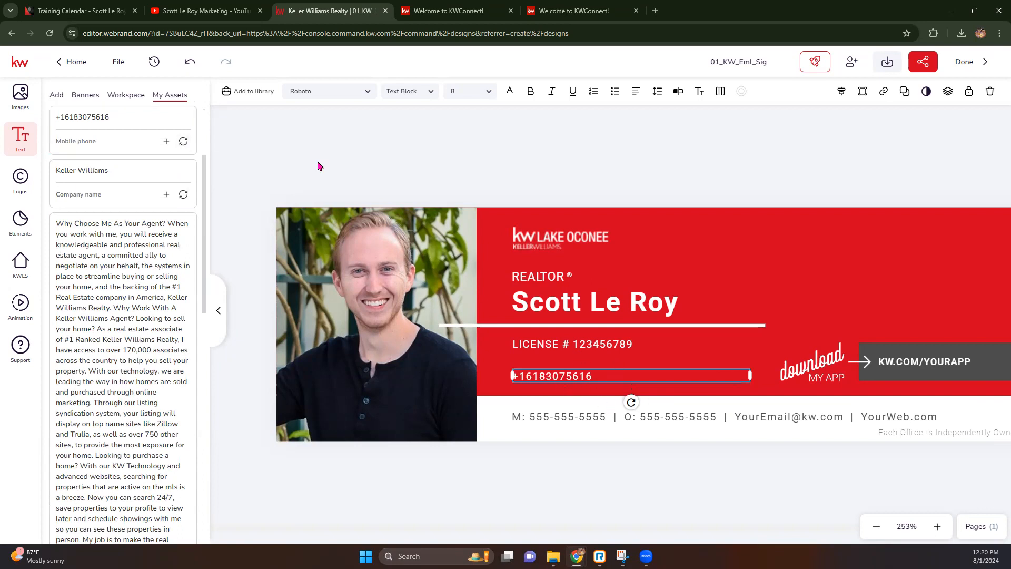
left_click(190, 61)
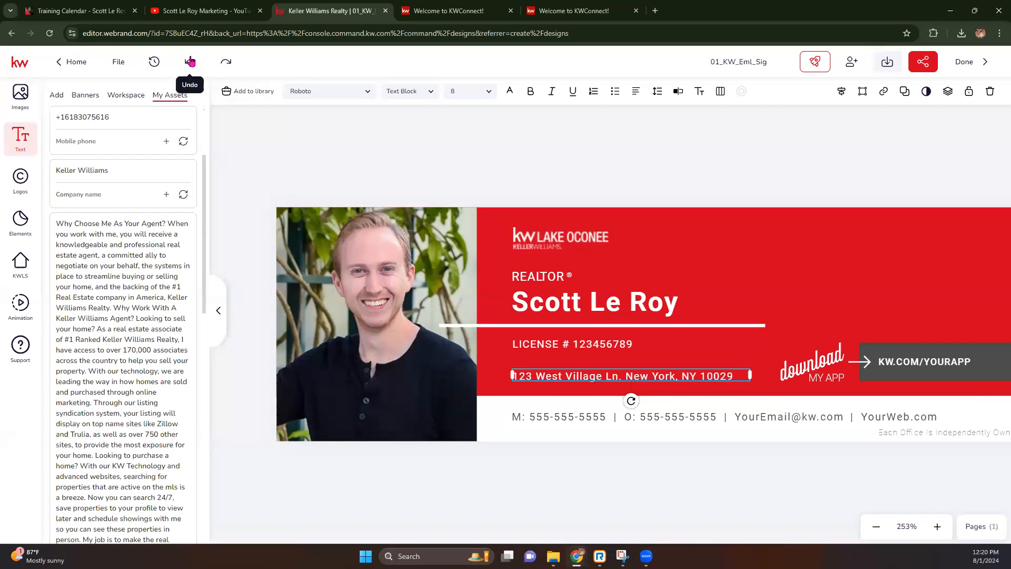
Try the saved mobile phone on the contact line, then undo it.
left_click(583, 418)
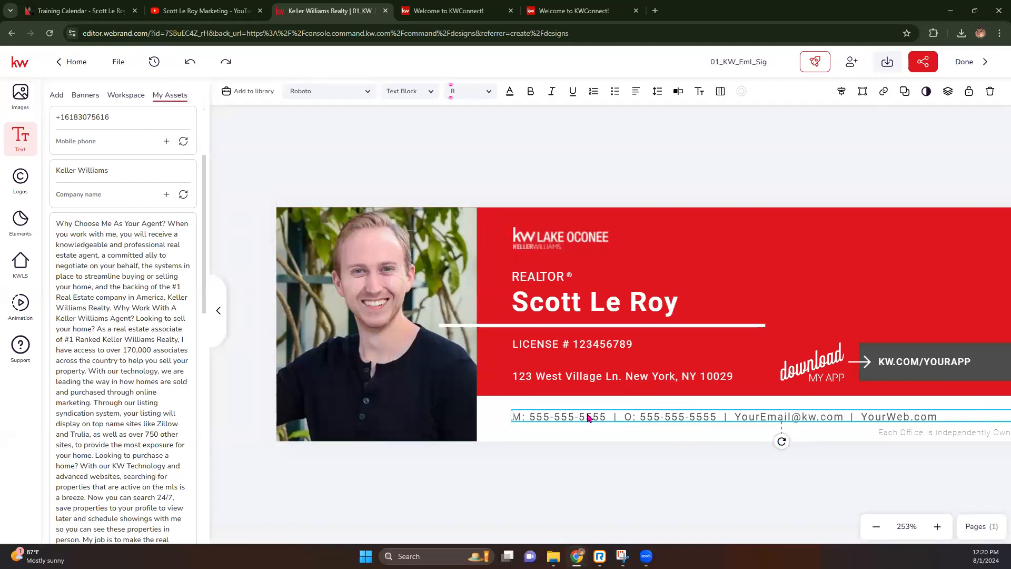
left_click(183, 144)
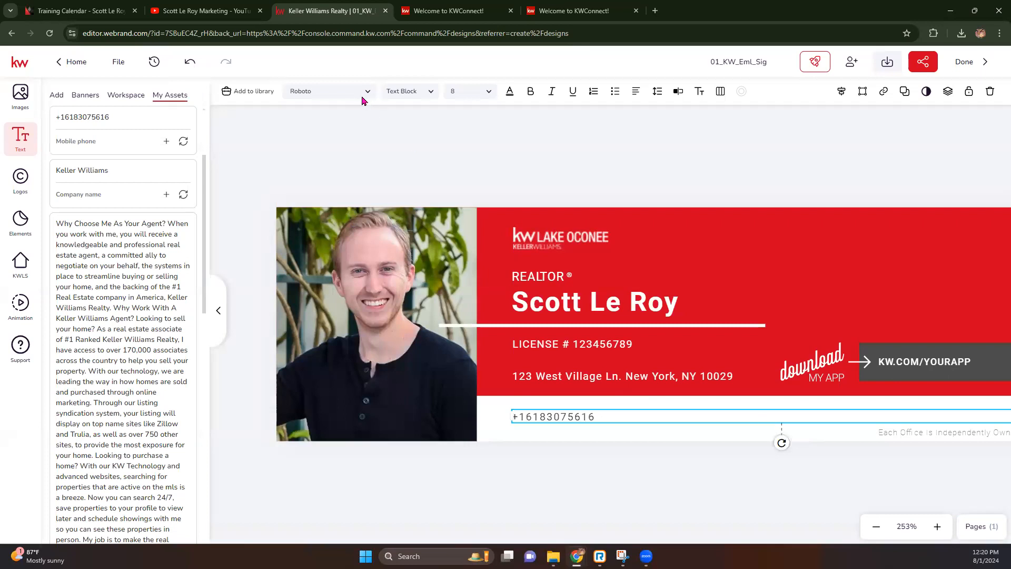
left_click(190, 62)
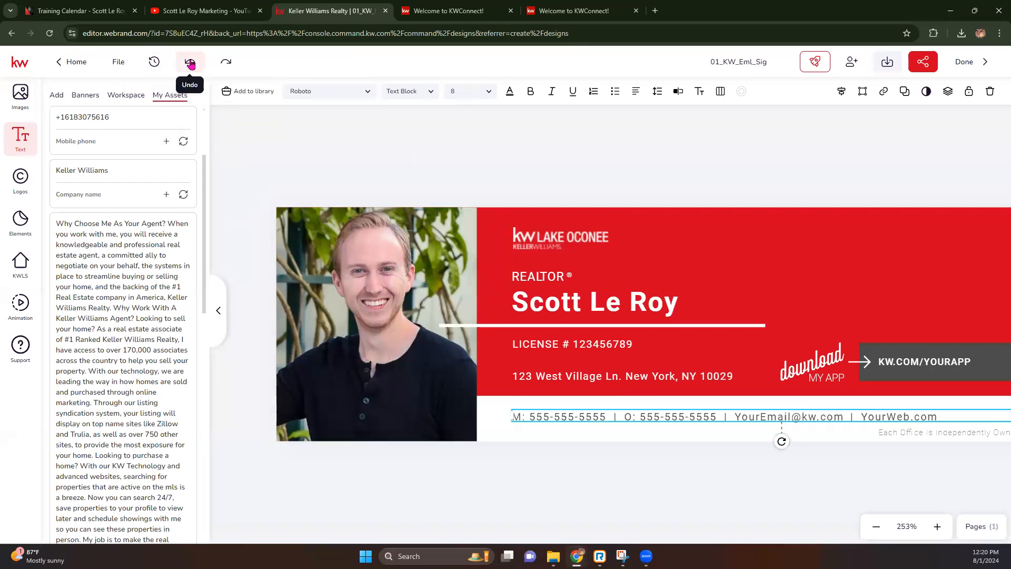
Replace the placeholder mobile number on the contact line with the agent's mobile number.
double_click(589, 416)
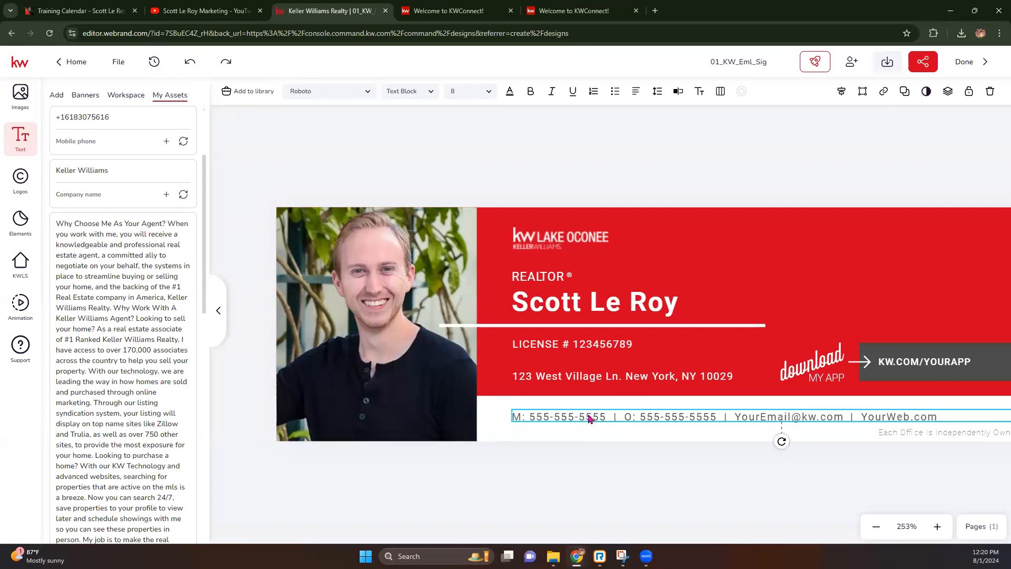
left_click(607, 416)
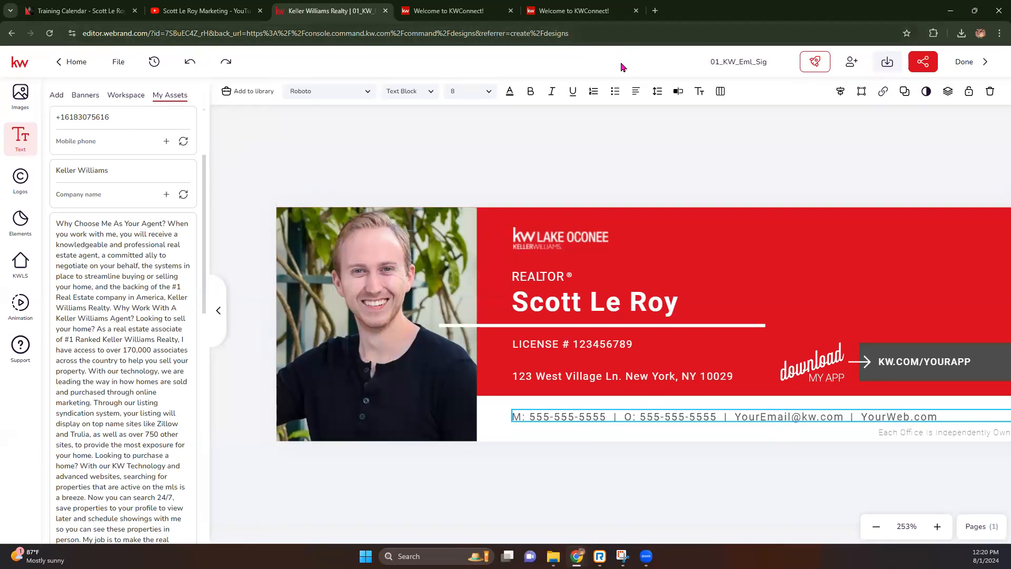
left_click_drag(609, 416, 531, 416)
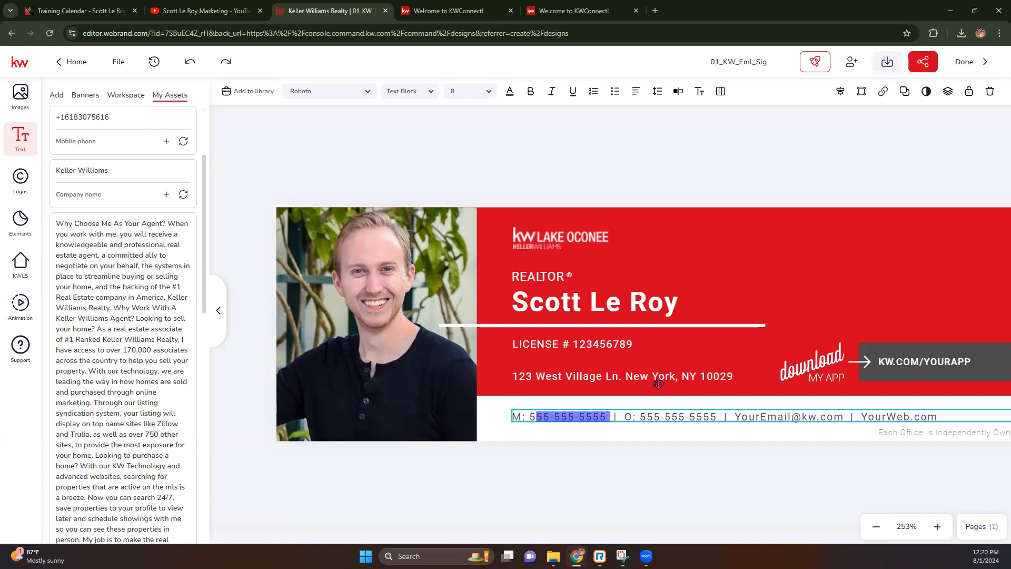
key("BackSpace")
key("BackSpace")
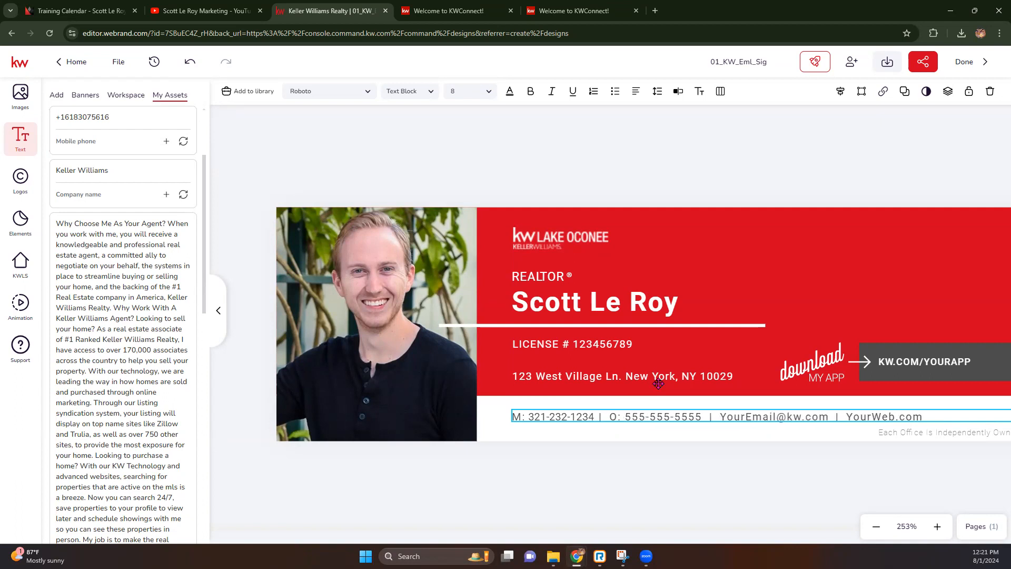
Overwrite the YourEmail placeholder with the agent's support e-mail address.
left_click_drag(713, 416, 775, 417)
type("scott")
key("BackSpace")
key("BackSpace")
key("BackSpace")
key("BackSpace")
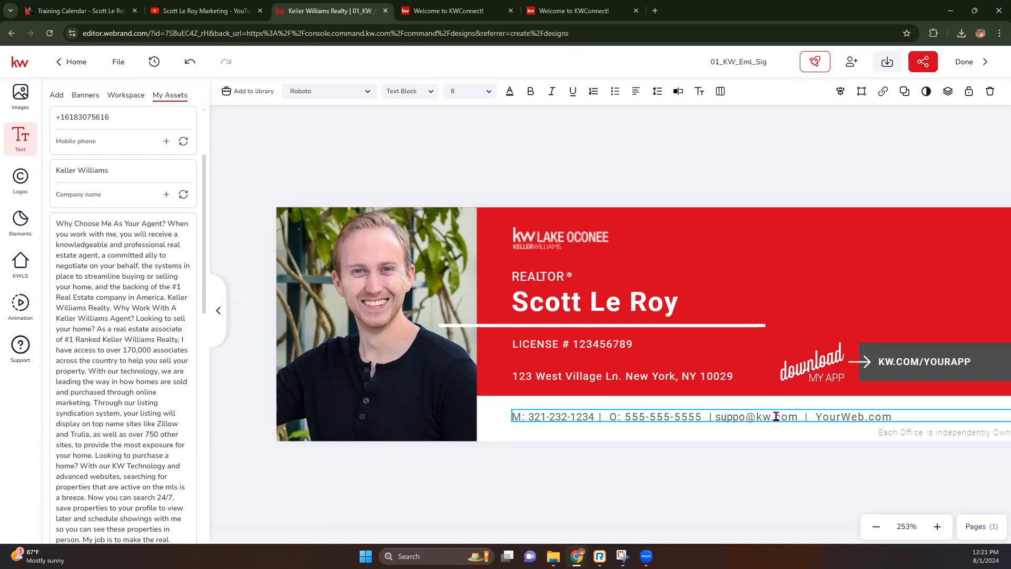
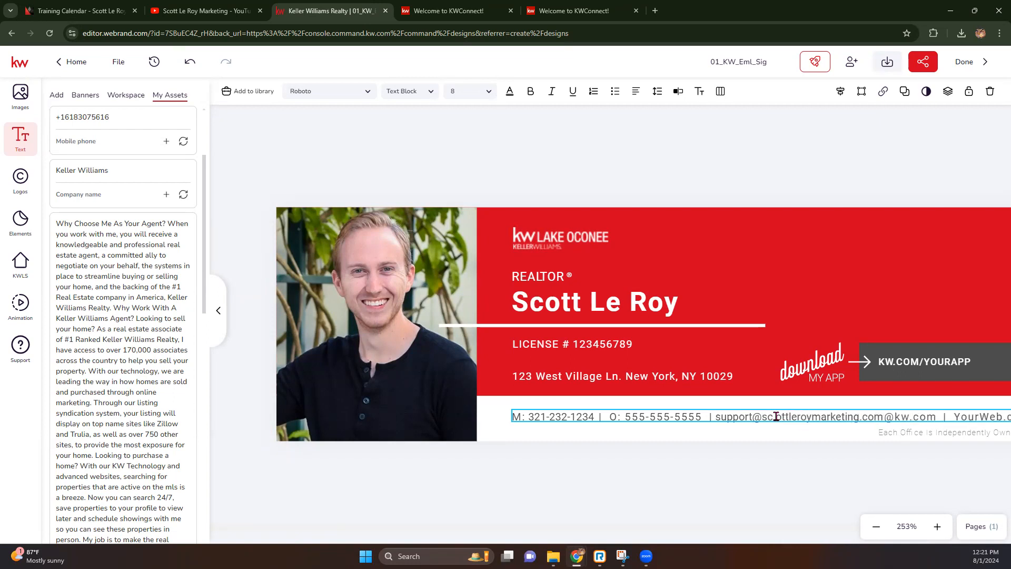
key("Delete")
key("Delete")
key("Delete")
key("Delete")
key("Delete")
key("Delete")
key("Delete")
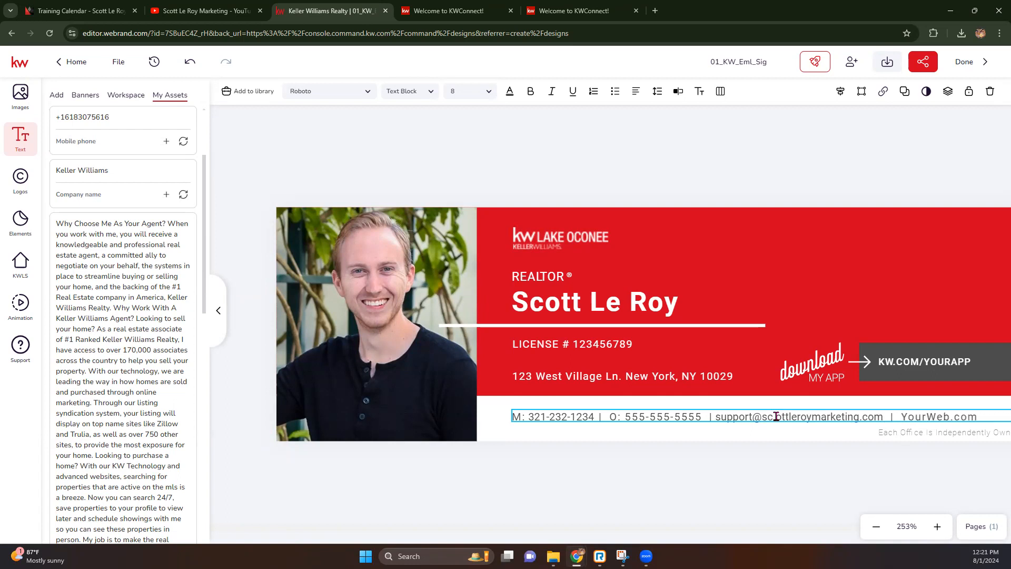
Start typing the agent's marketing website over the YourWeb placeholder.
left_click(950, 417)
left_click_drag(949, 417, 901, 416)
key("BackSpace")
key("BackSpace")
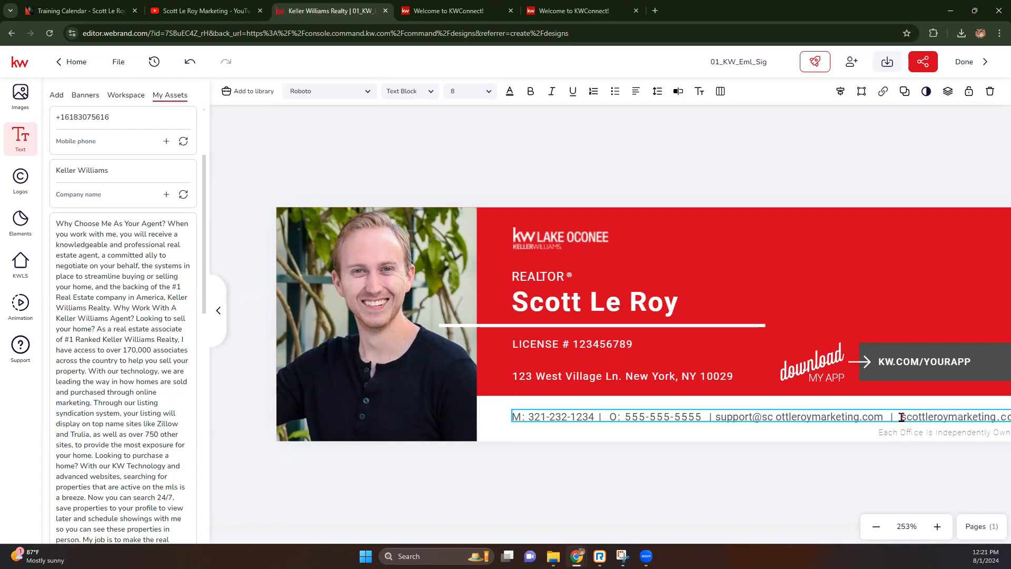
Delete the KW.COM/YOURAPP link text beside download MY APP, leaving only its grey box.
left_click(876, 526)
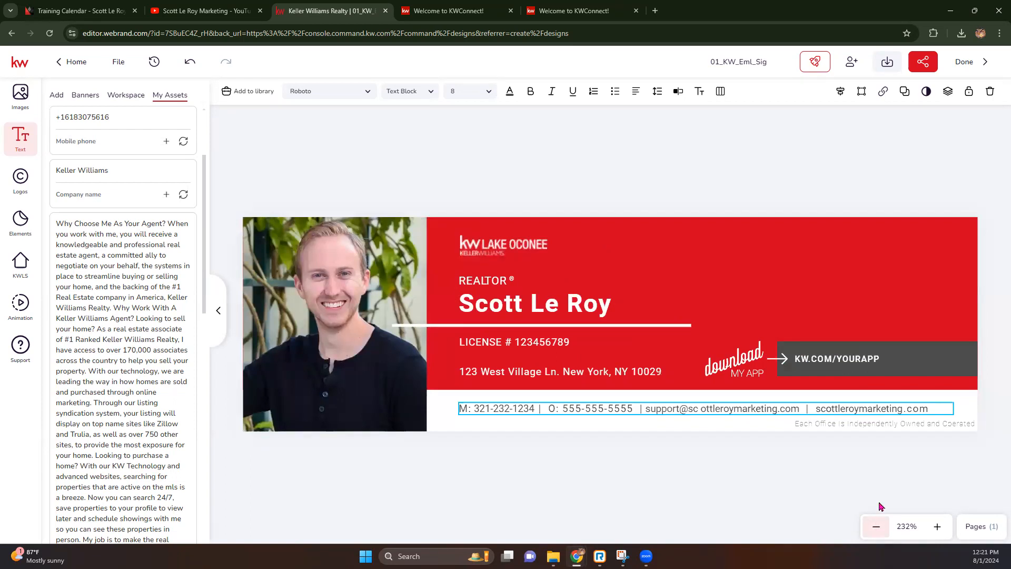
key("Escape")
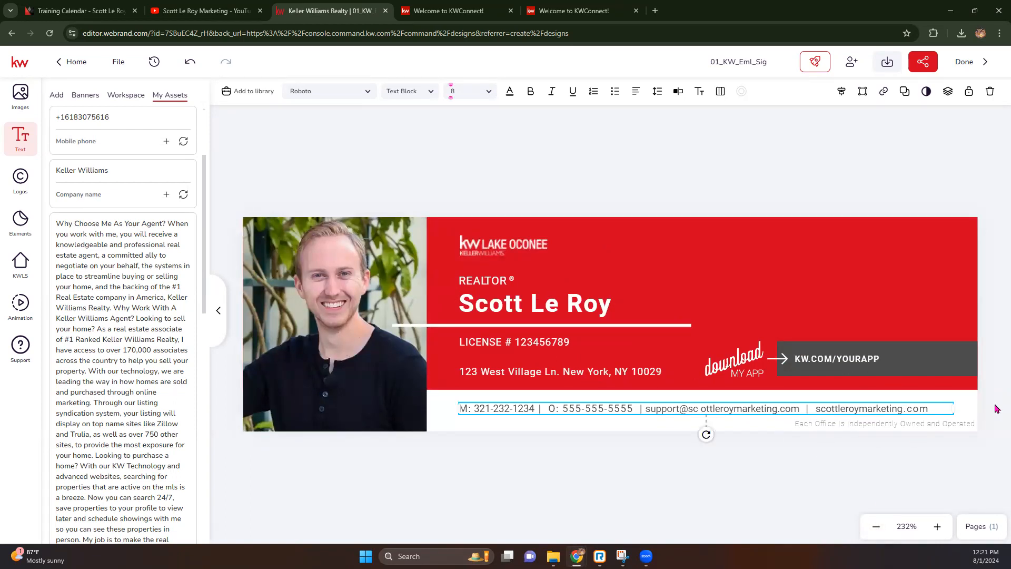
left_click(860, 360)
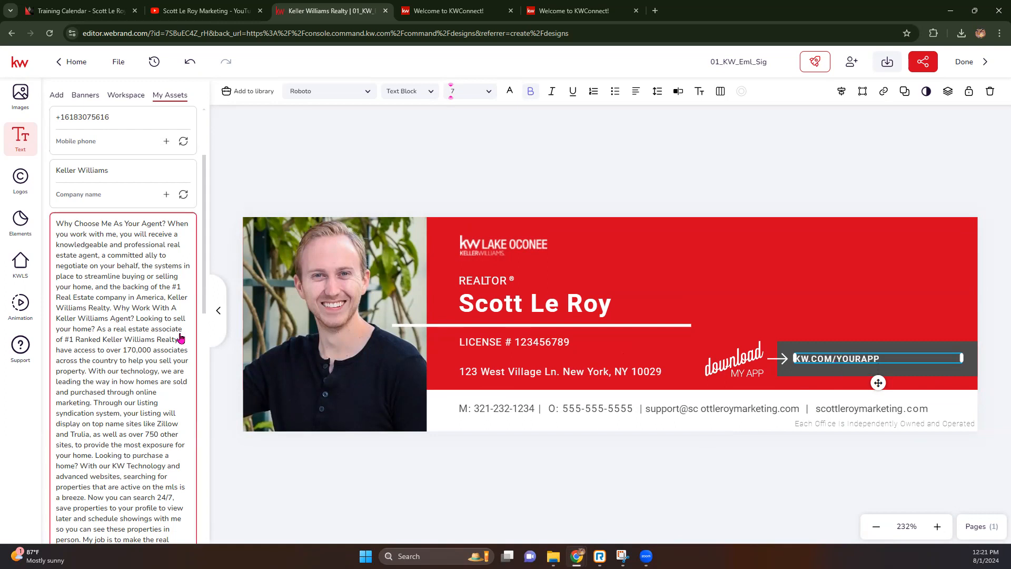
scroll(128, 208, "up", 3)
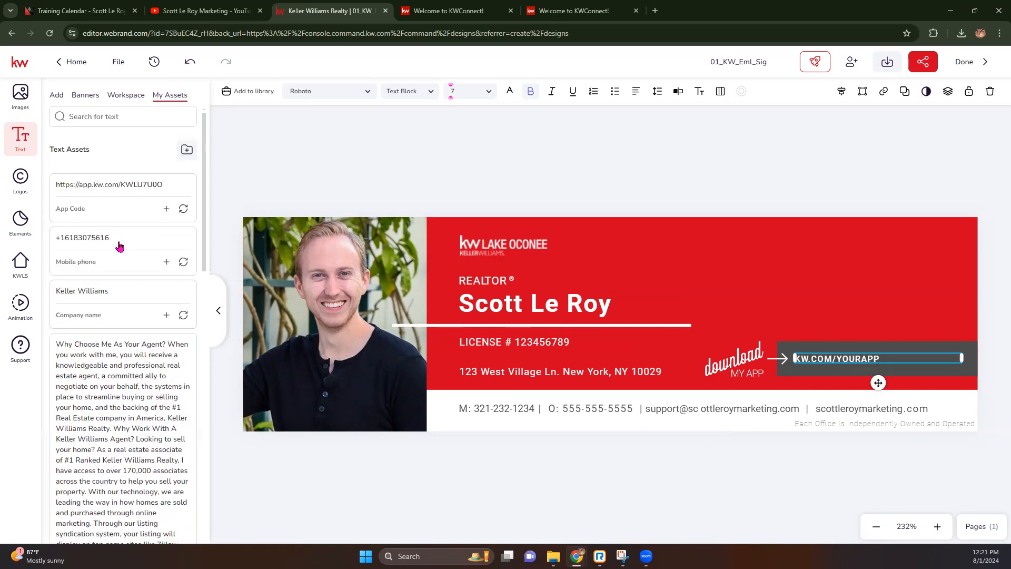
left_click(183, 212)
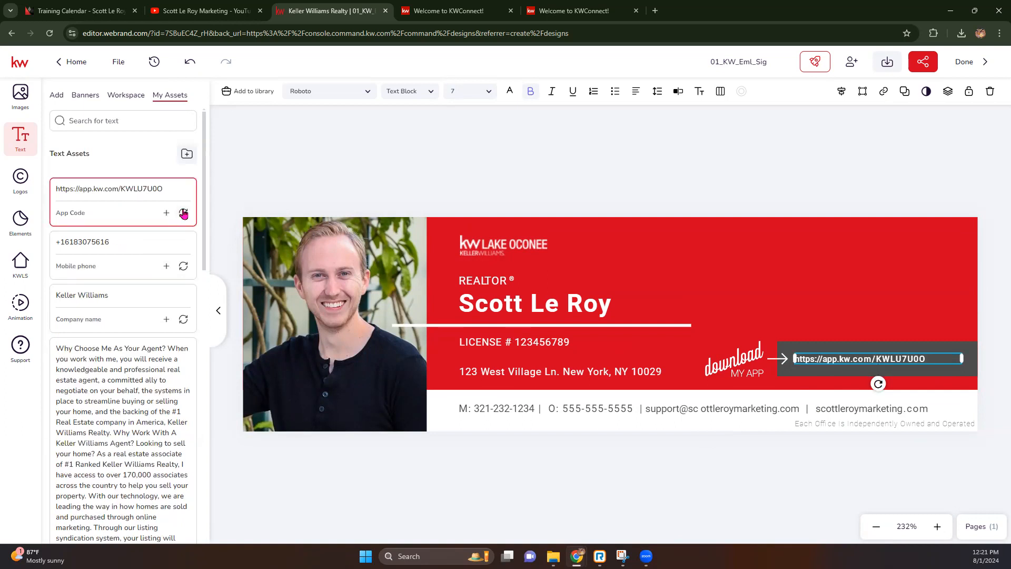
key("Delete")
left_click(847, 357)
Replace the grey box with the QR code image, shrunk and placed at the red banner's right edge.
key("Delete")
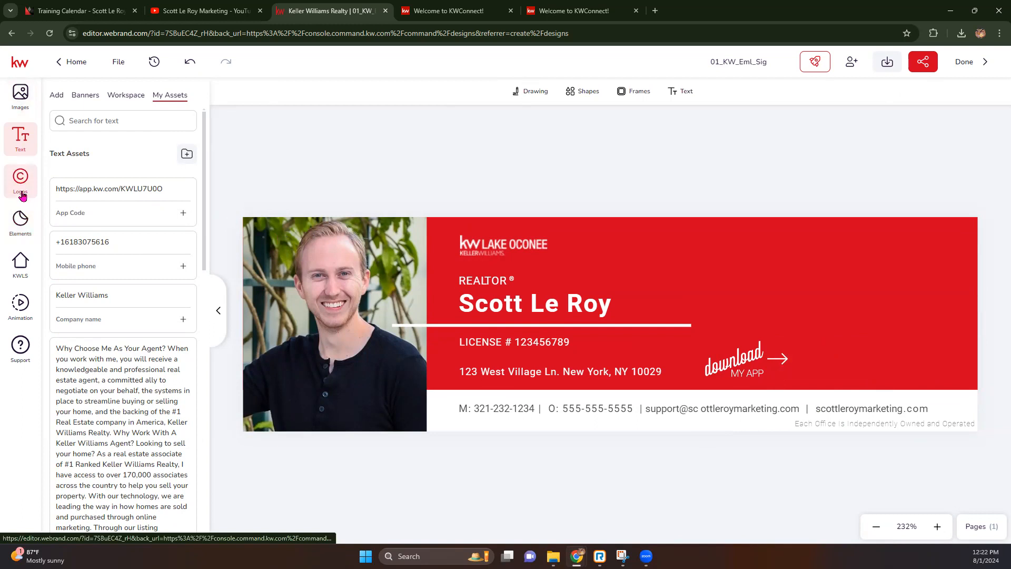
left_click(25, 115)
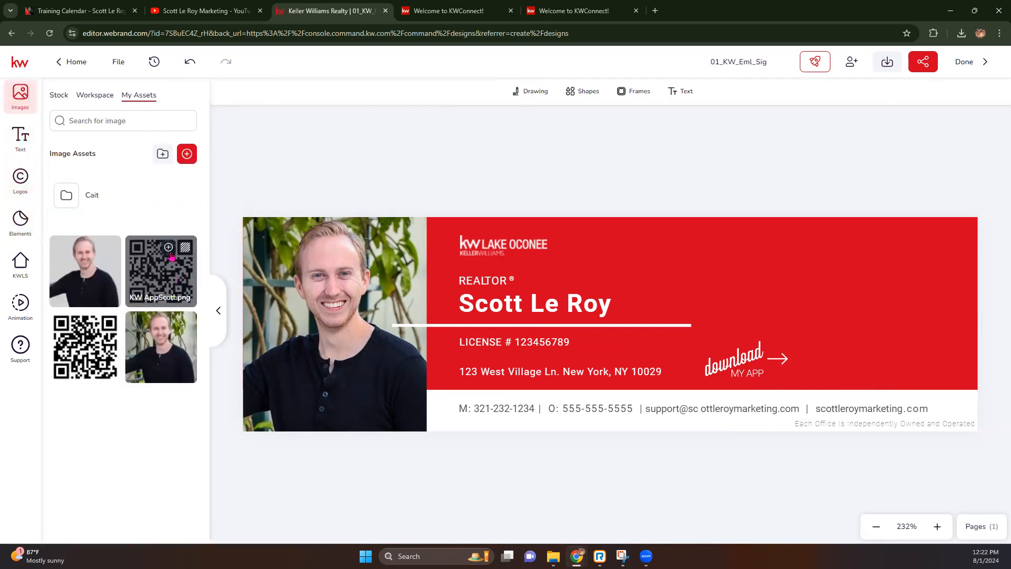
left_click(168, 250)
left_click_drag(535, 247, 599, 314)
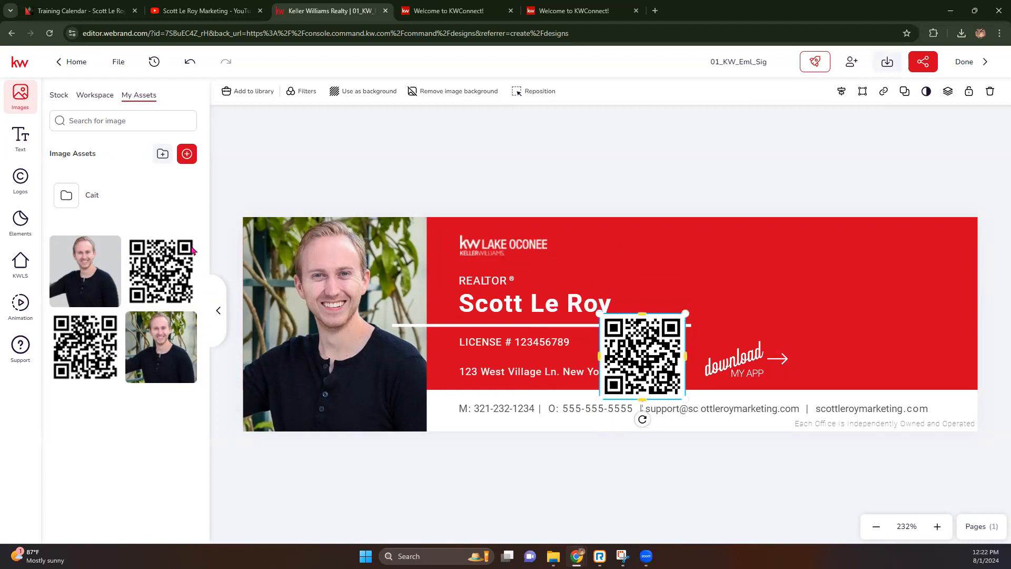
left_click_drag(658, 367, 941, 350)
Move the download MY APP graphic and arrow beside the QR code, and the Lake Oconee logo top-right.
left_click(785, 360)
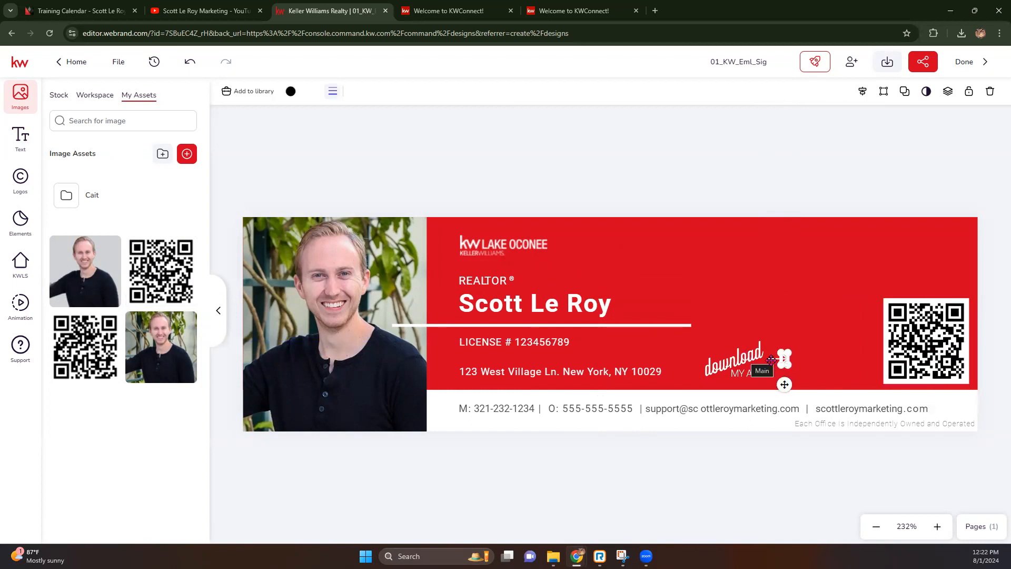
left_click(775, 358, "shift")
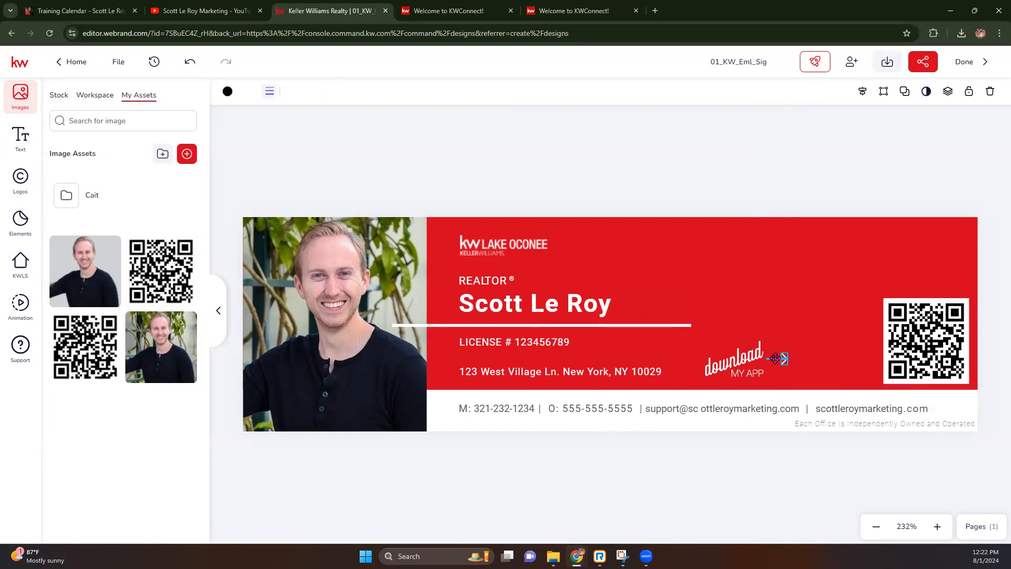
left_click(746, 360, "shift")
left_click_drag(744, 363, 835, 363)
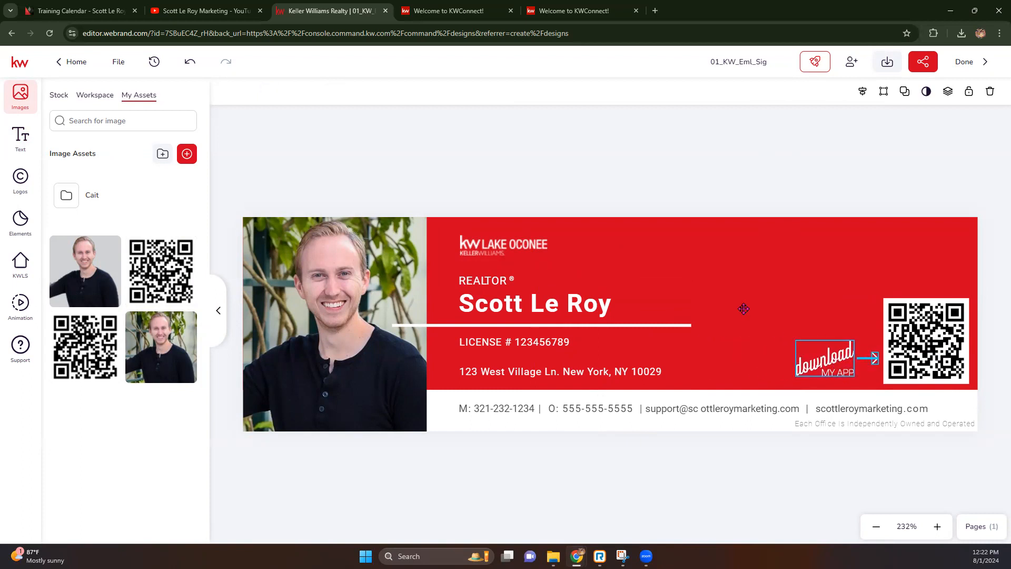
left_click(721, 291)
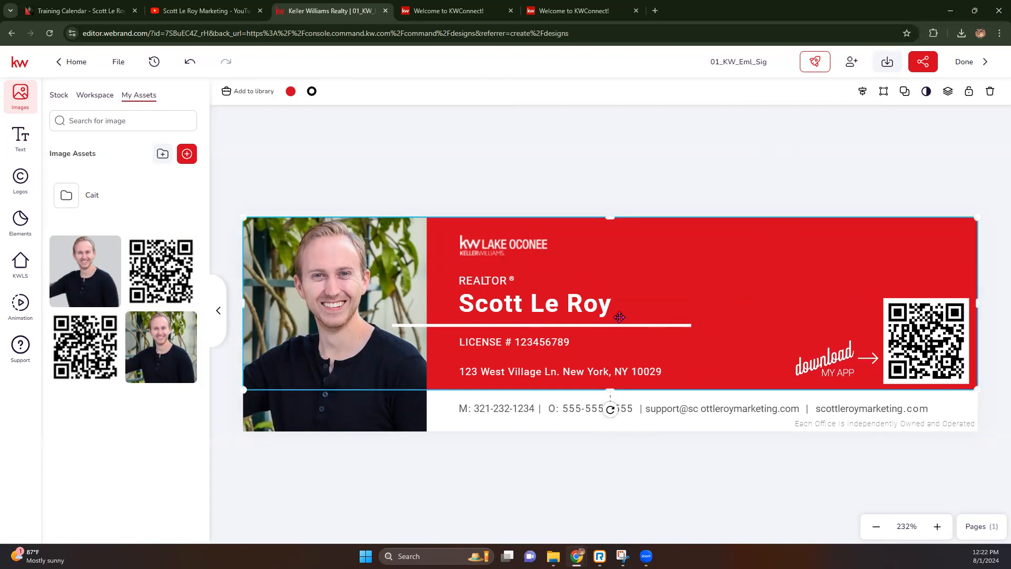
left_click_drag(497, 247, 905, 236)
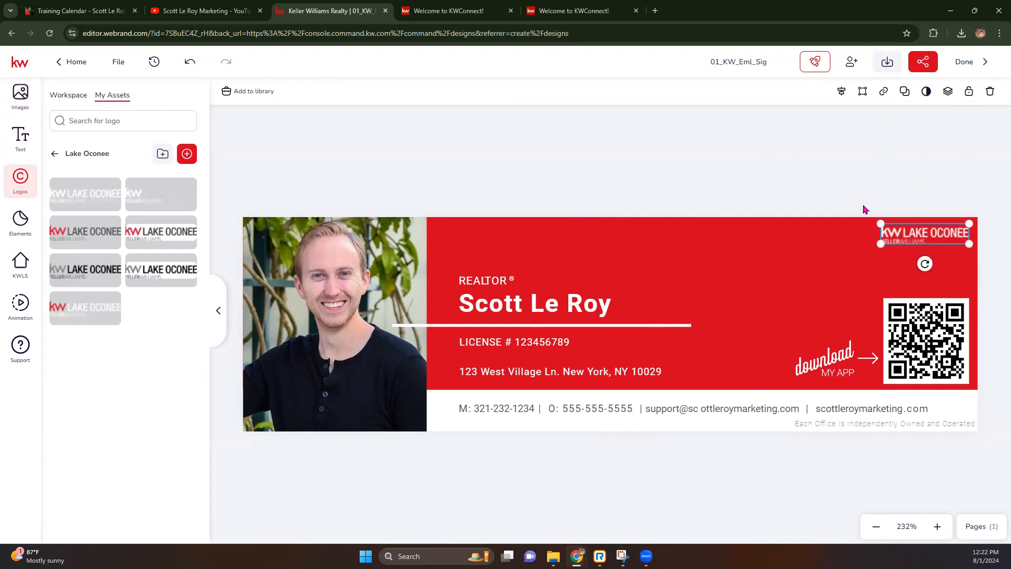
left_click(572, 302)
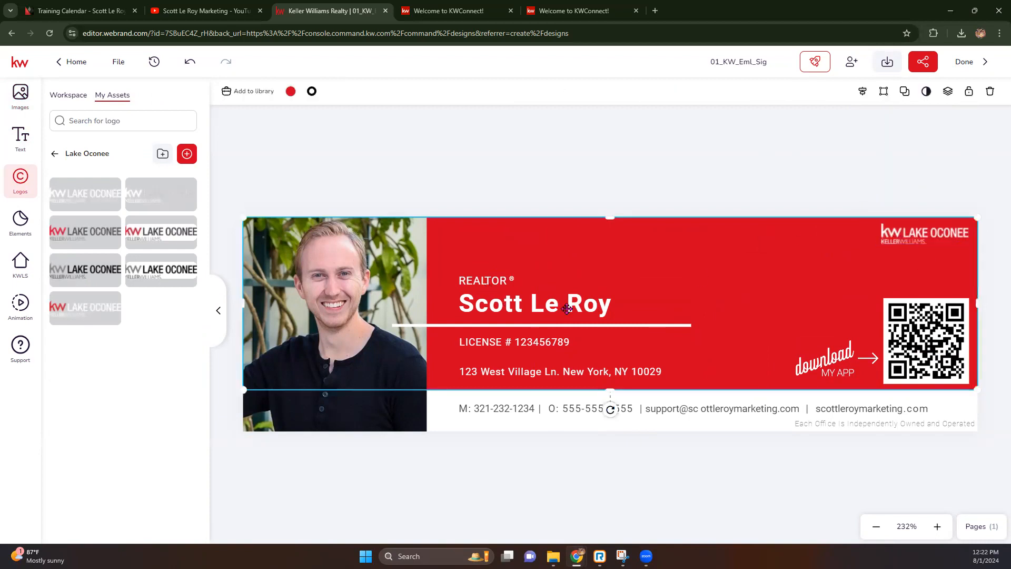
left_click(937, 526)
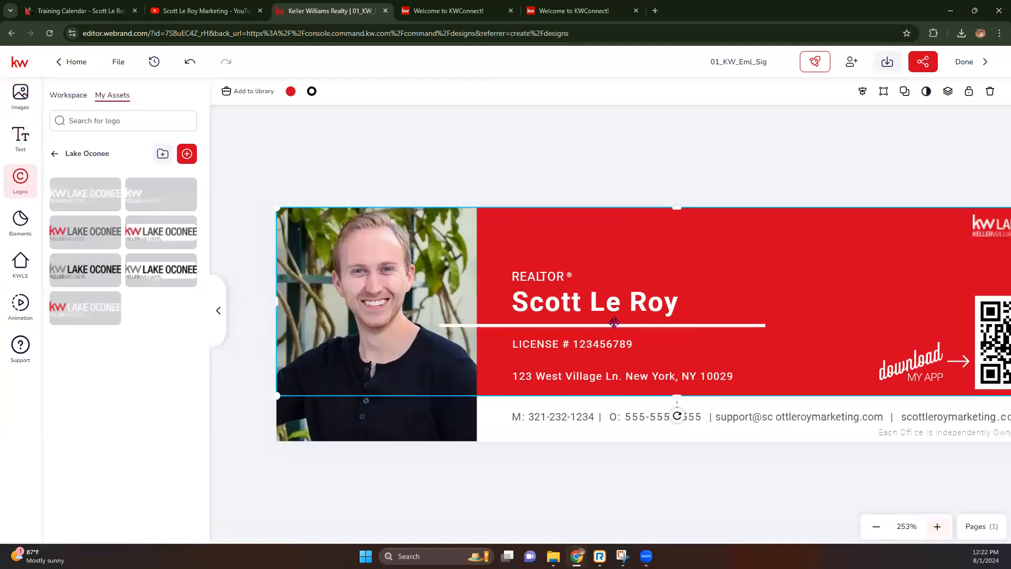
left_click(450, 142)
left_click(547, 312)
left_click(526, 166)
left_click(521, 303)
left_click(936, 526)
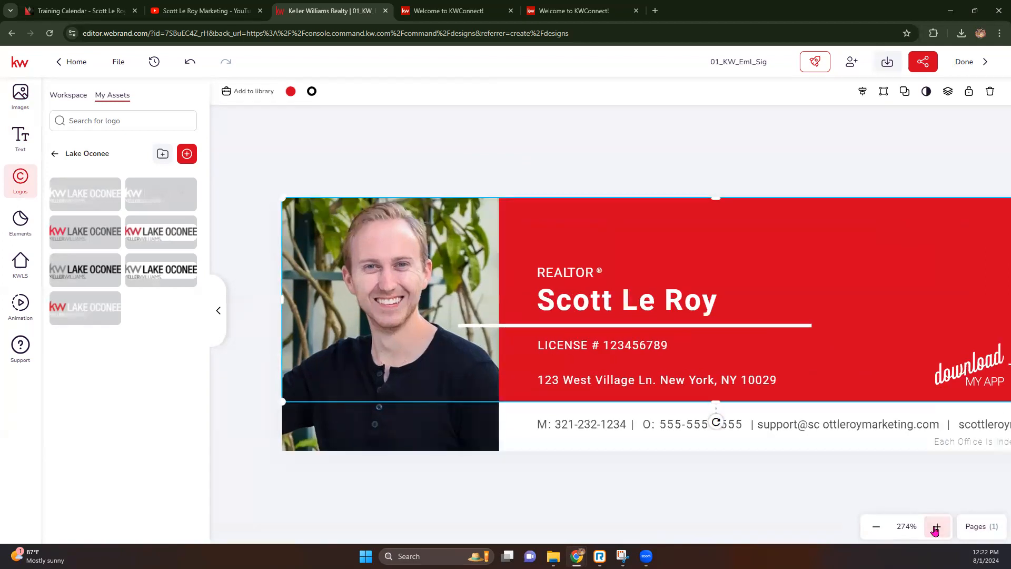
left_click(936, 527)
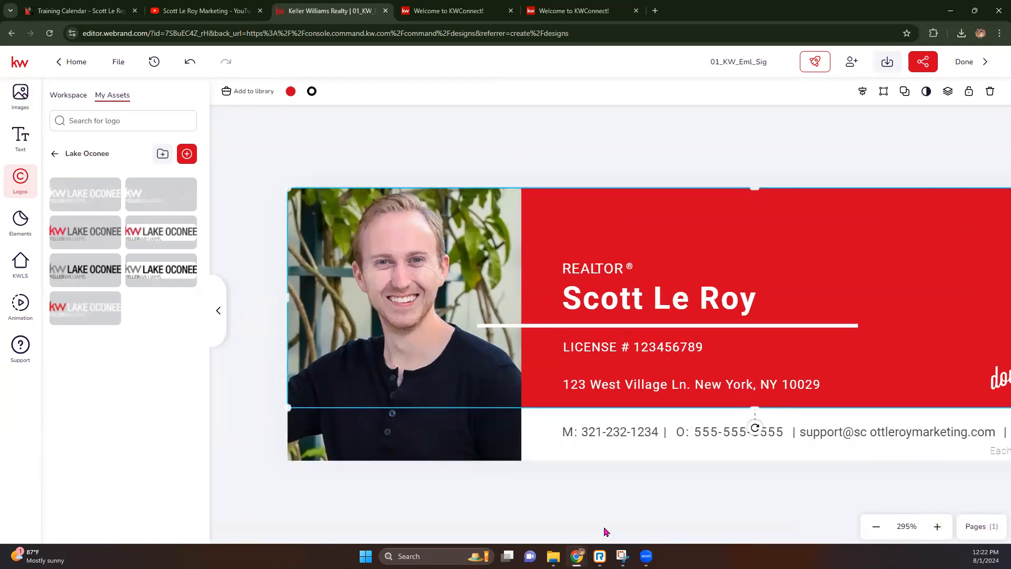
left_click(570, 386)
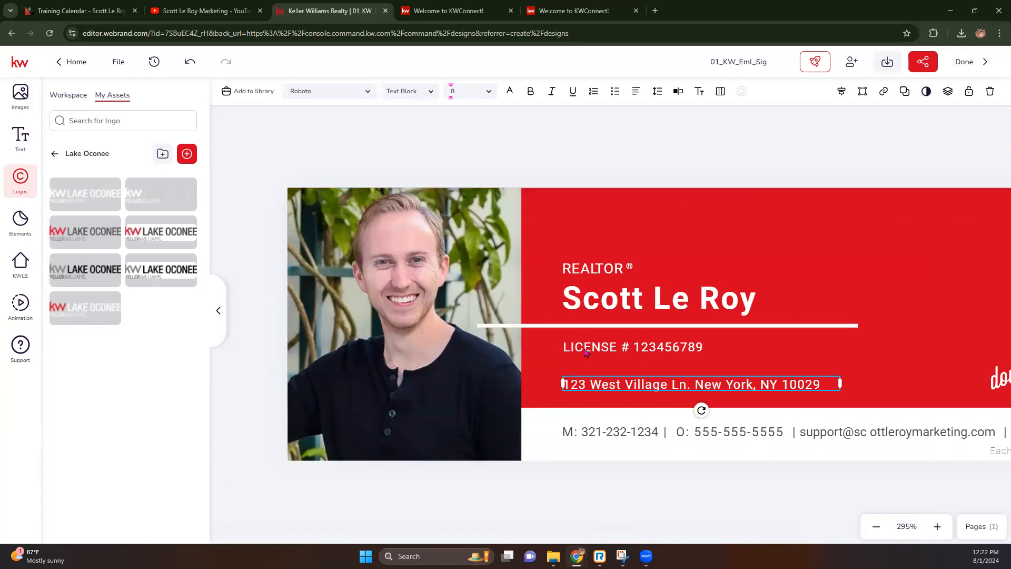
left_click(598, 270)
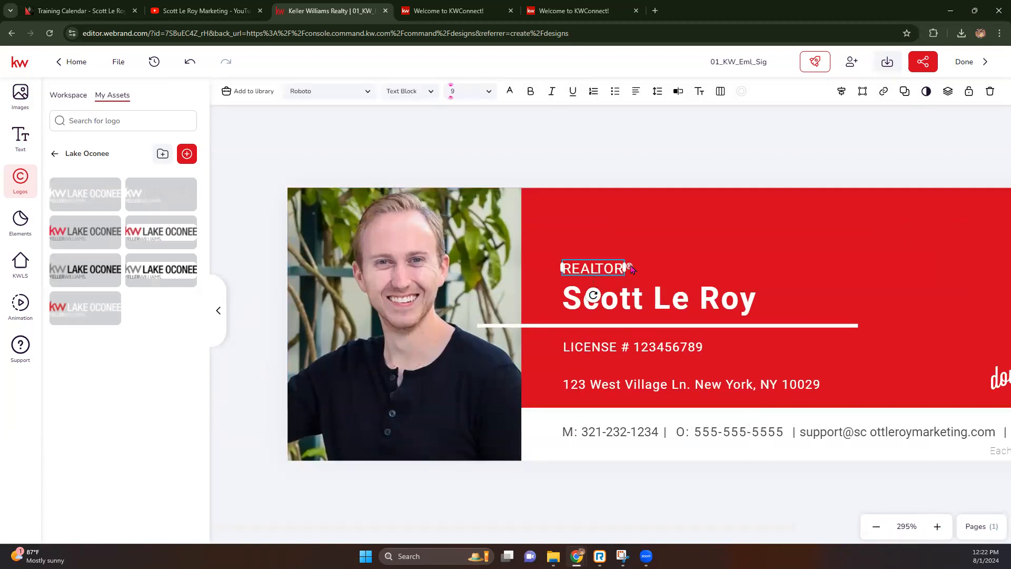
Move REALTOR® below the agent's name, with the license number line just beneath it.
left_click(630, 267, "shift")
left_click_drag(598, 273, 601, 345)
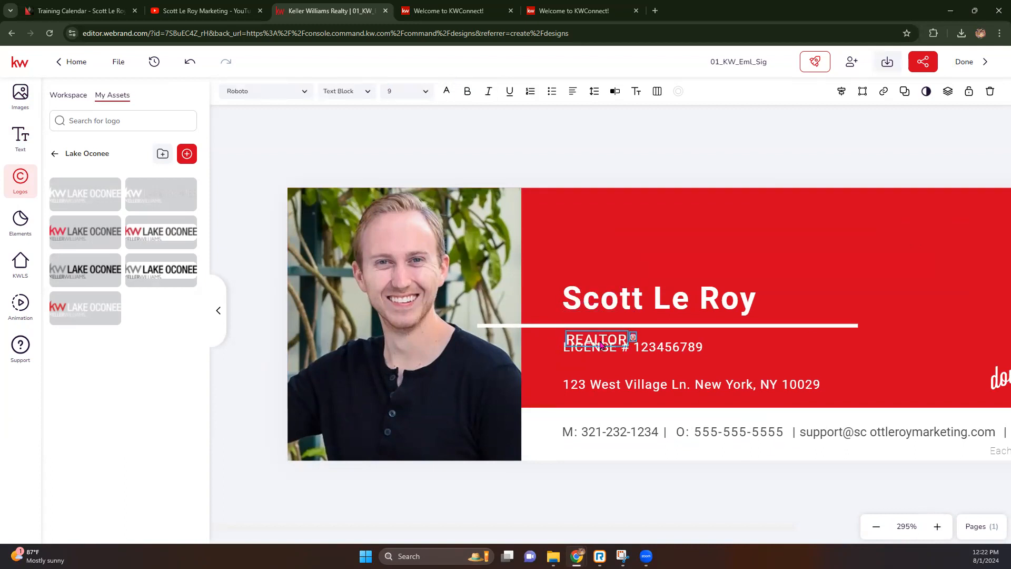
left_click(680, 350)
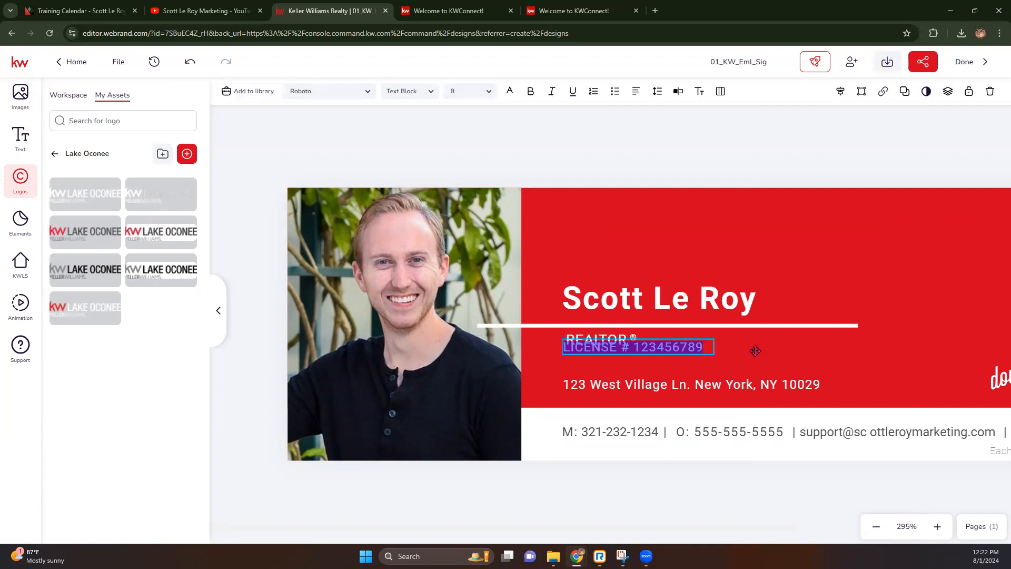
left_click(681, 360)
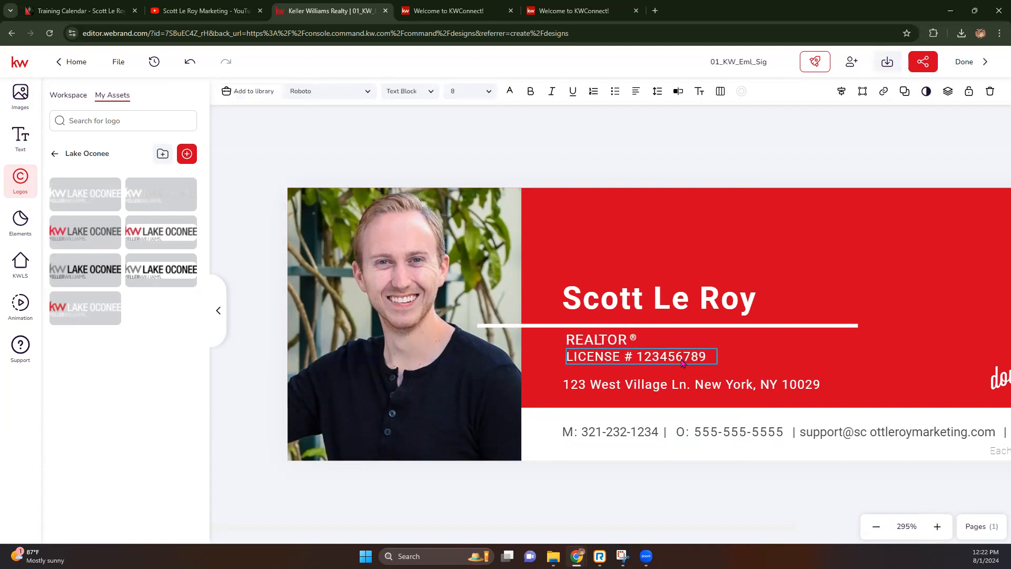
left_click(638, 304)
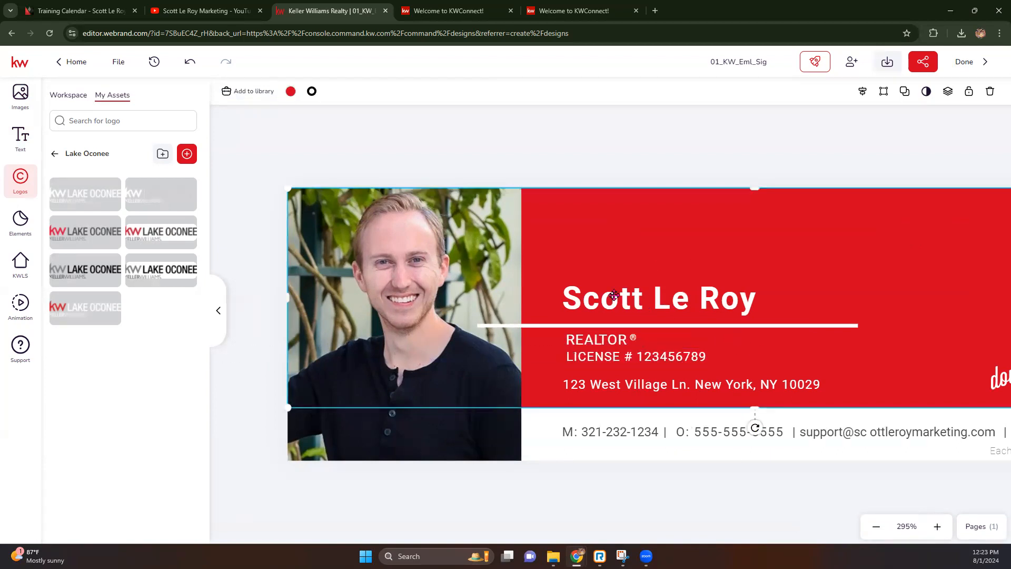
Shift the white divider line right, then select the red banner and zoom out.
left_click(529, 325)
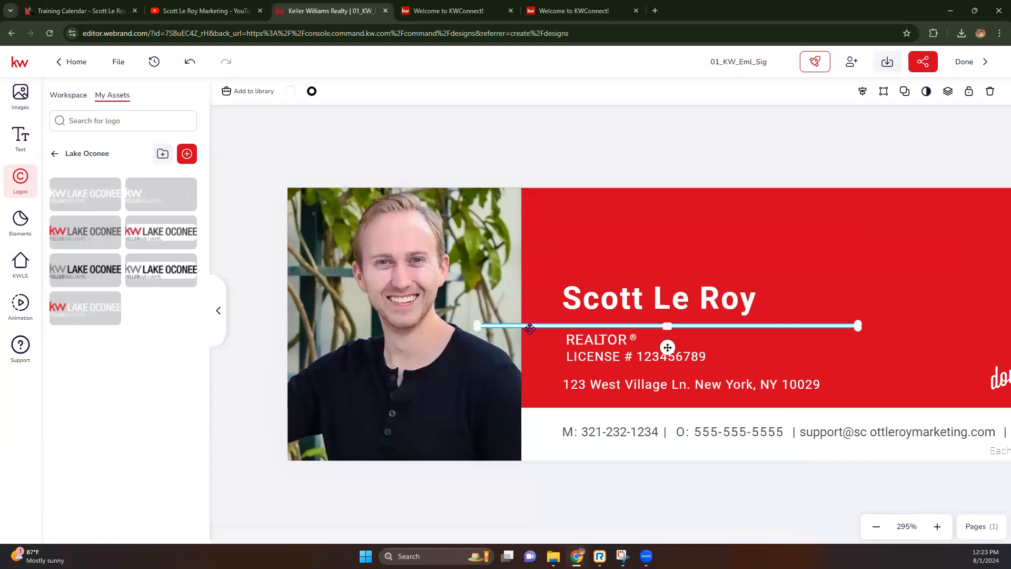
left_click_drag(667, 347, 711, 340)
left_click(616, 147)
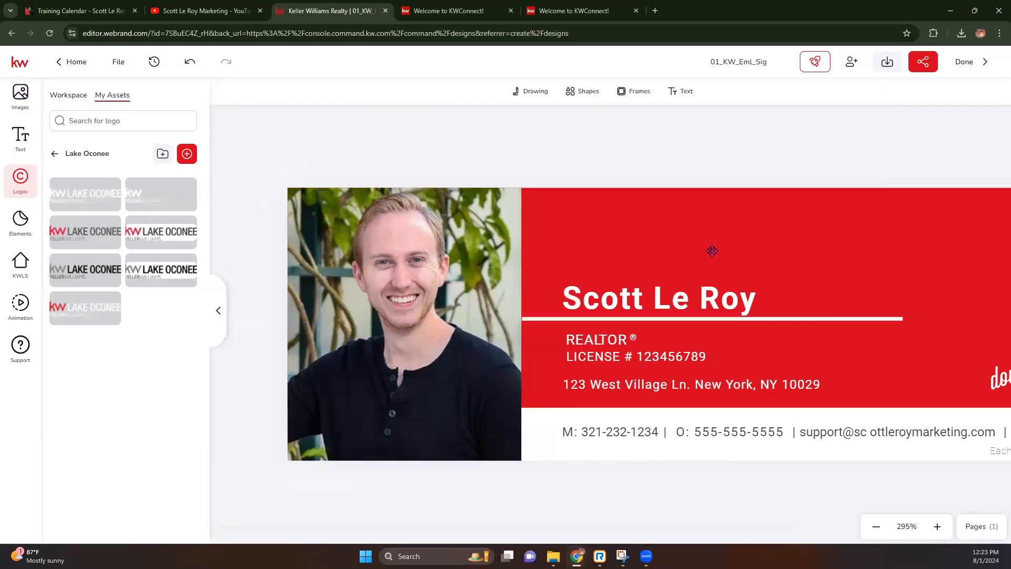
left_click(712, 251)
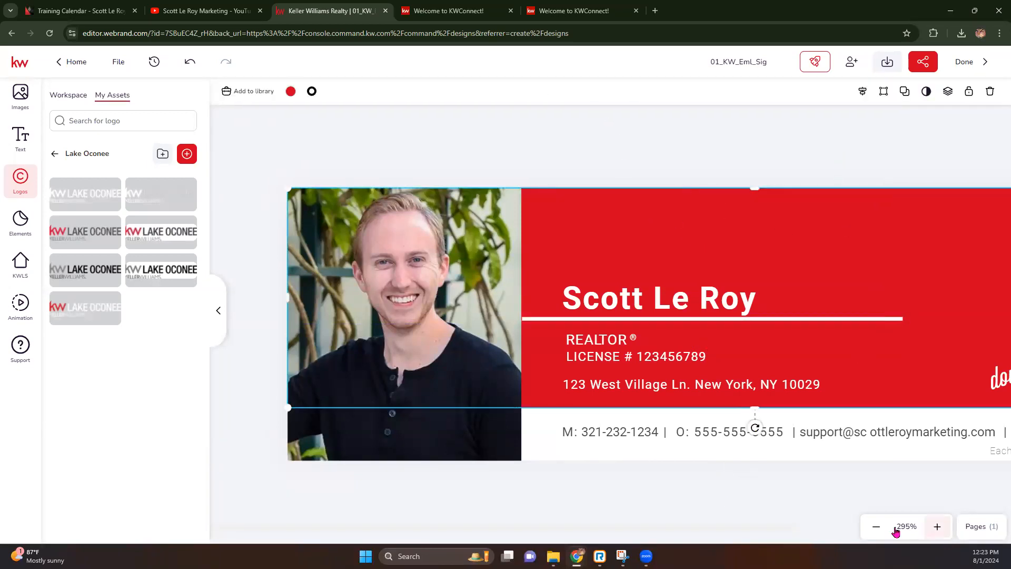
left_click(876, 526)
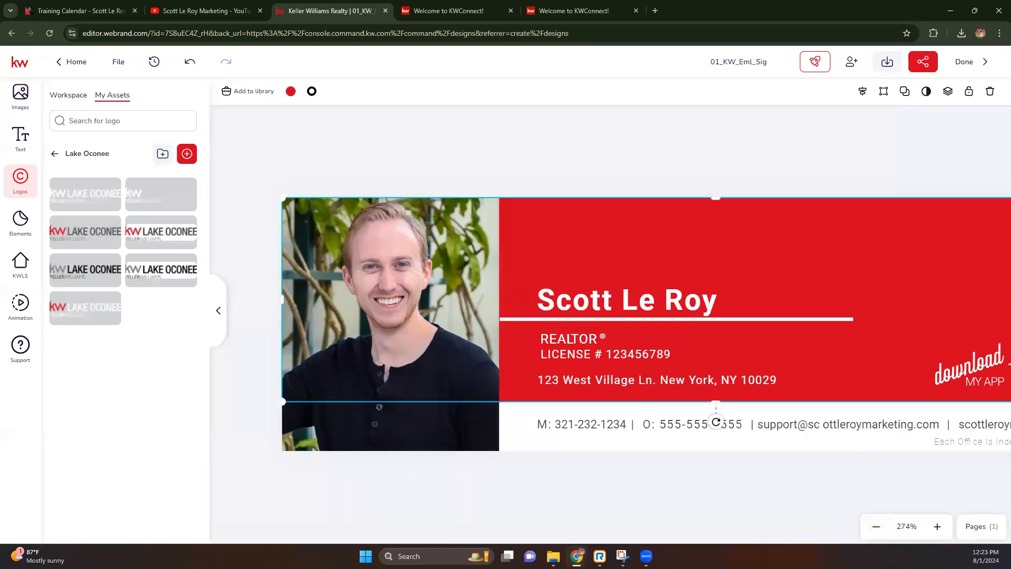
left_click(884, 532)
left_click(882, 531)
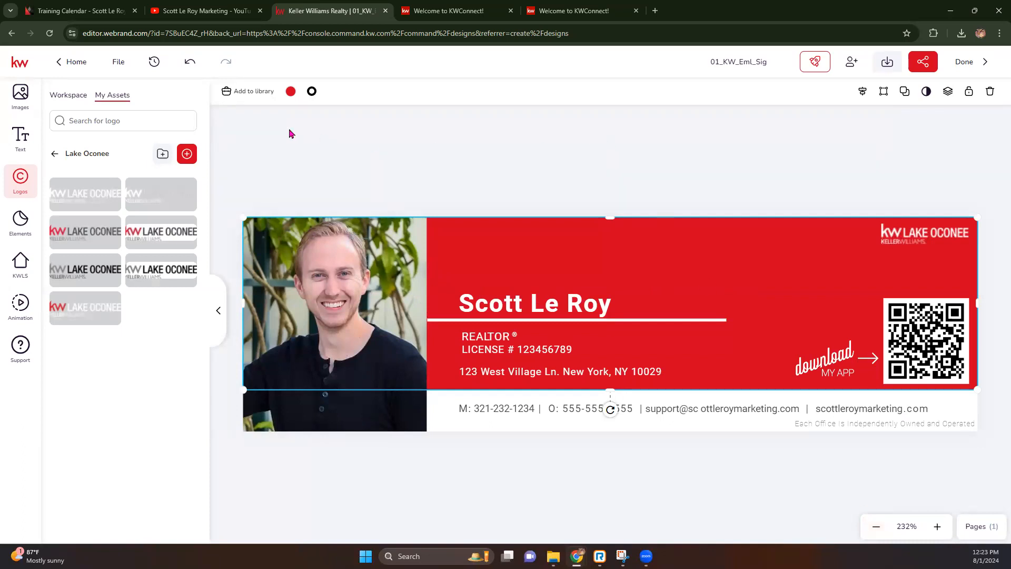
Fill the banner background with a deep pink swatch from the Pink library palette.
left_click(290, 90)
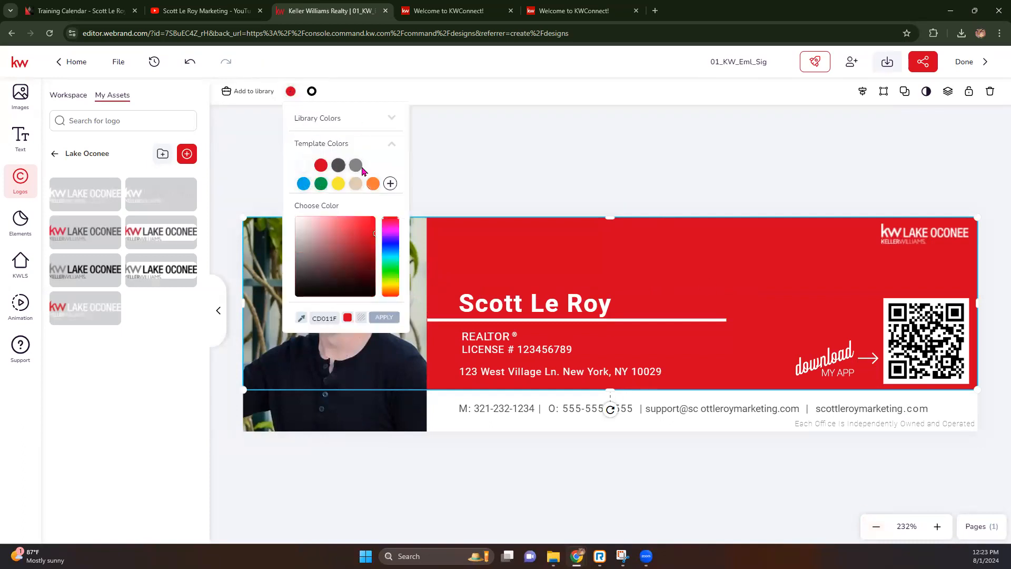
left_click(361, 123)
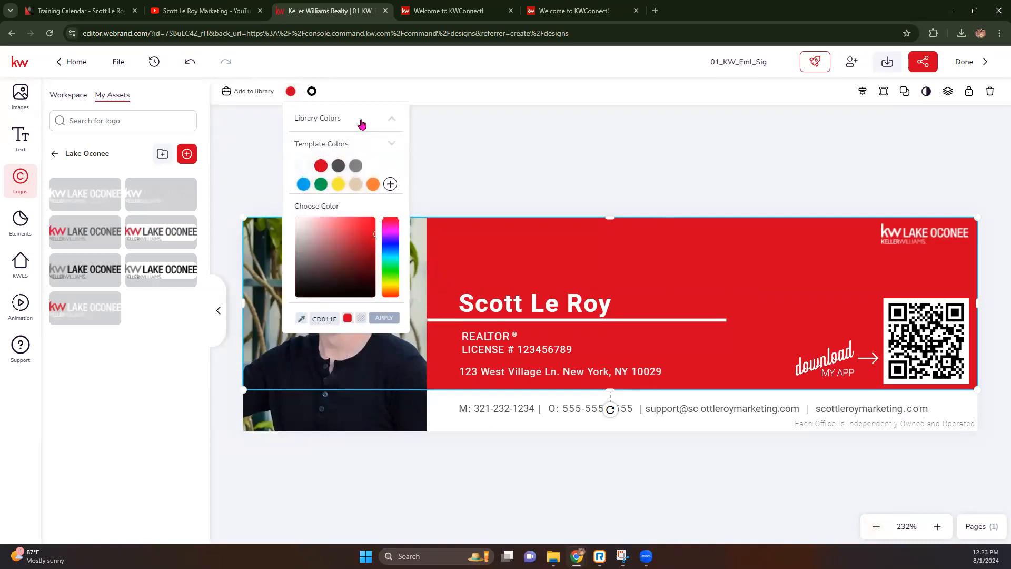
left_click(381, 136)
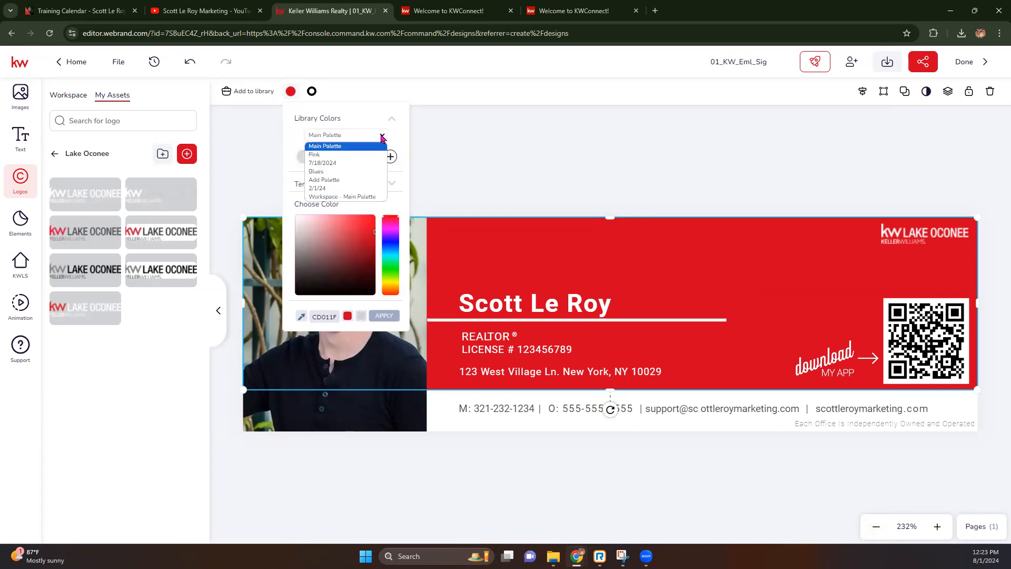
left_click(313, 155)
left_click(303, 157)
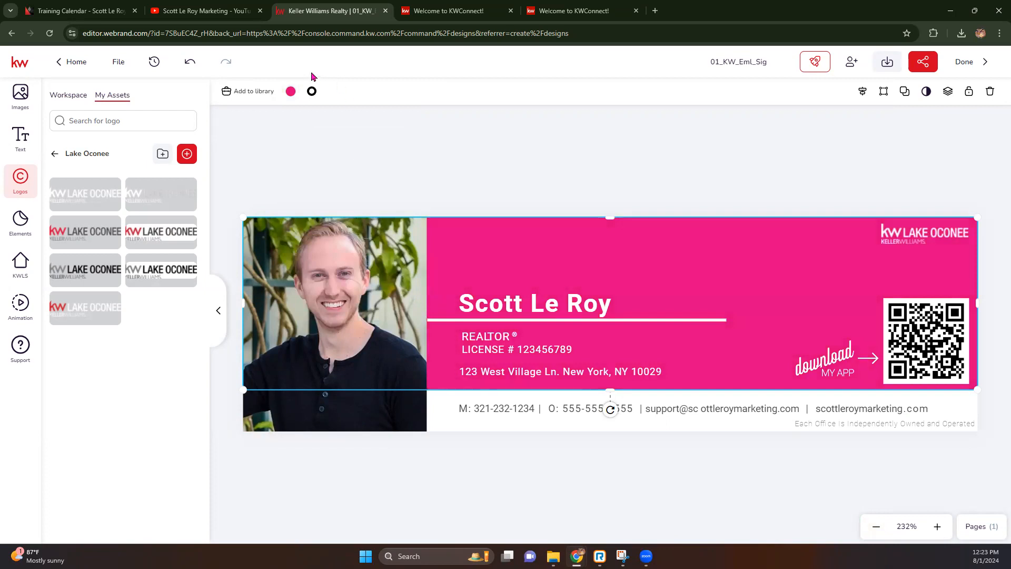
left_click(291, 91)
left_click(338, 153)
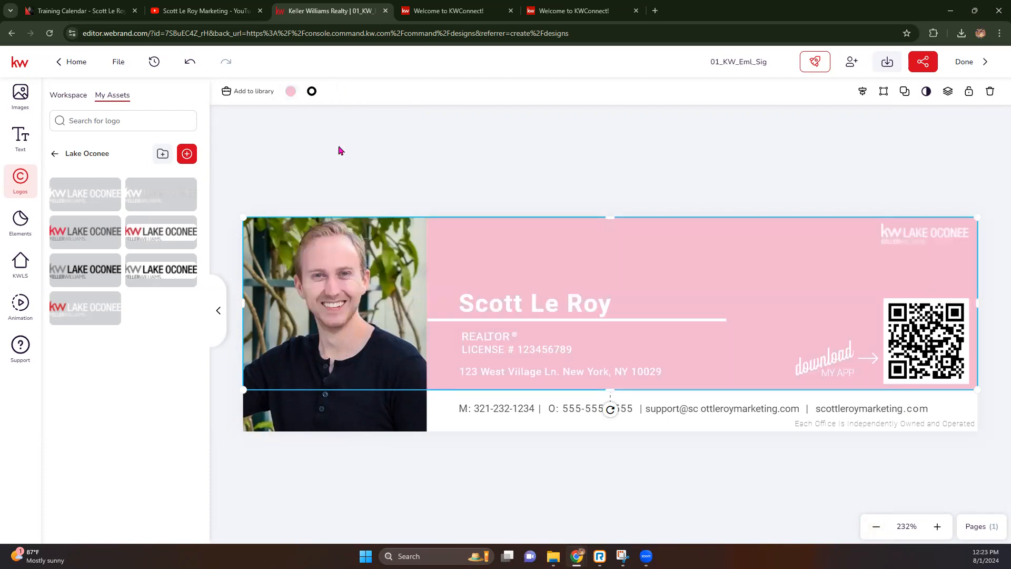
left_click(291, 91)
left_click(322, 155)
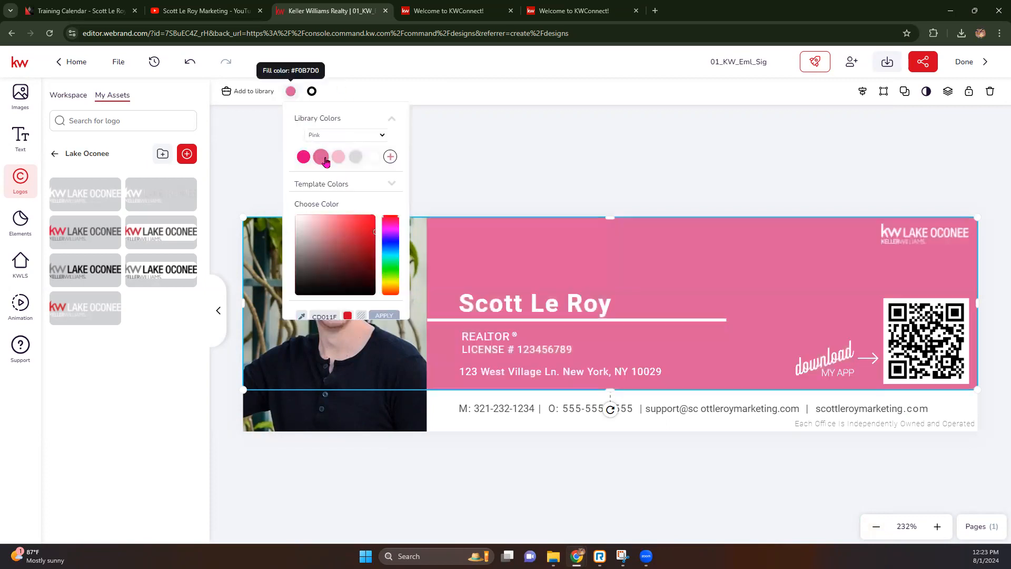
left_click(615, 144)
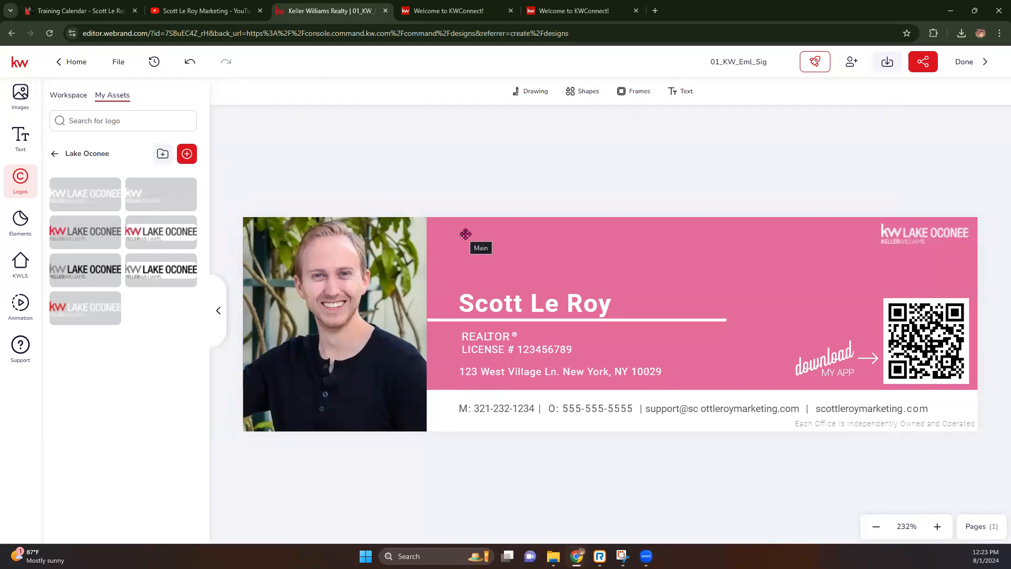
Change the license number text font to Rufina.
left_click(483, 298)
left_click(485, 349)
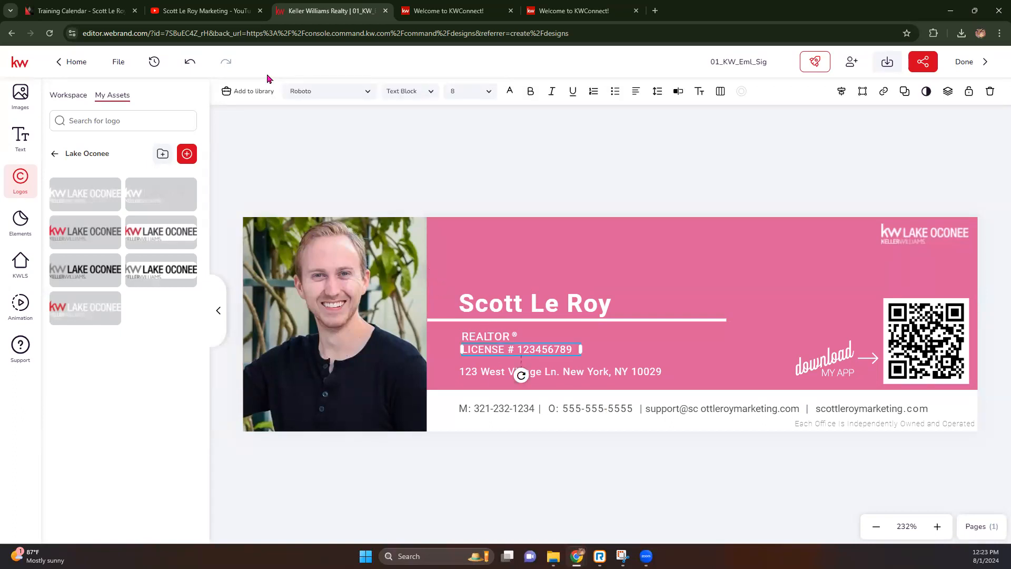
left_click(342, 93)
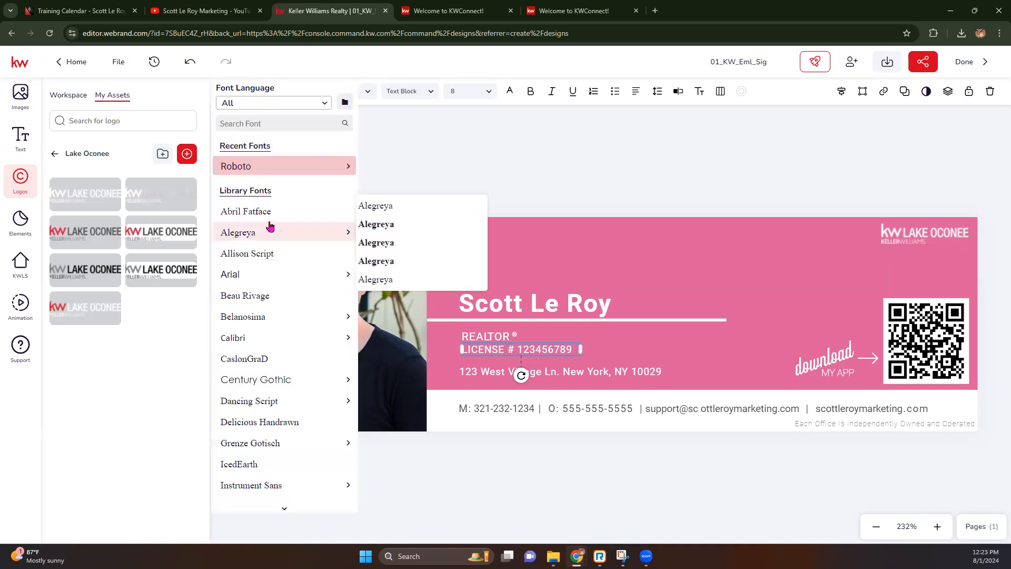
left_click(326, 104)
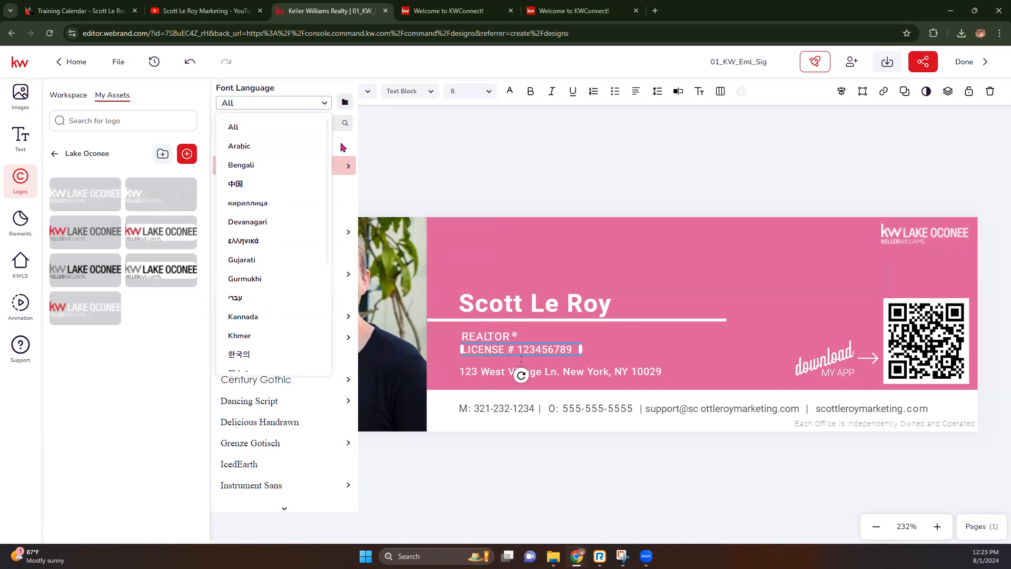
left_click(307, 77)
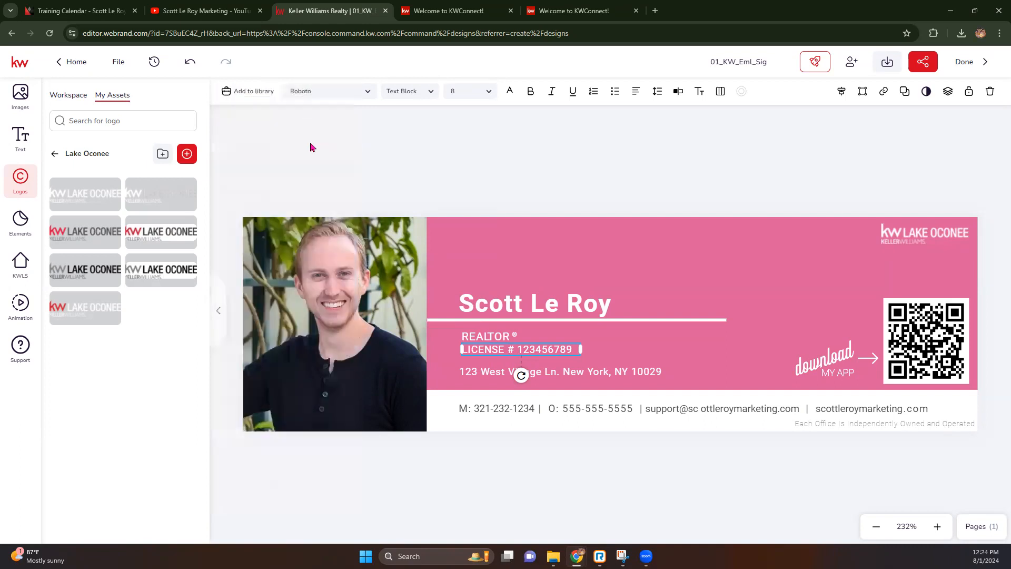
left_click(317, 93)
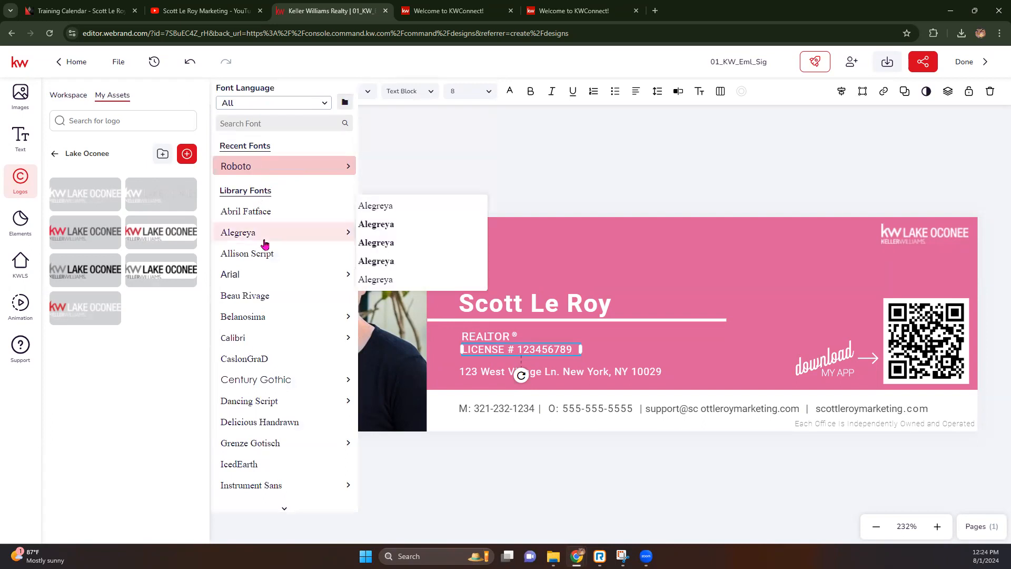
scroll(265, 244, "down", 1)
scroll(266, 244, "down", 10)
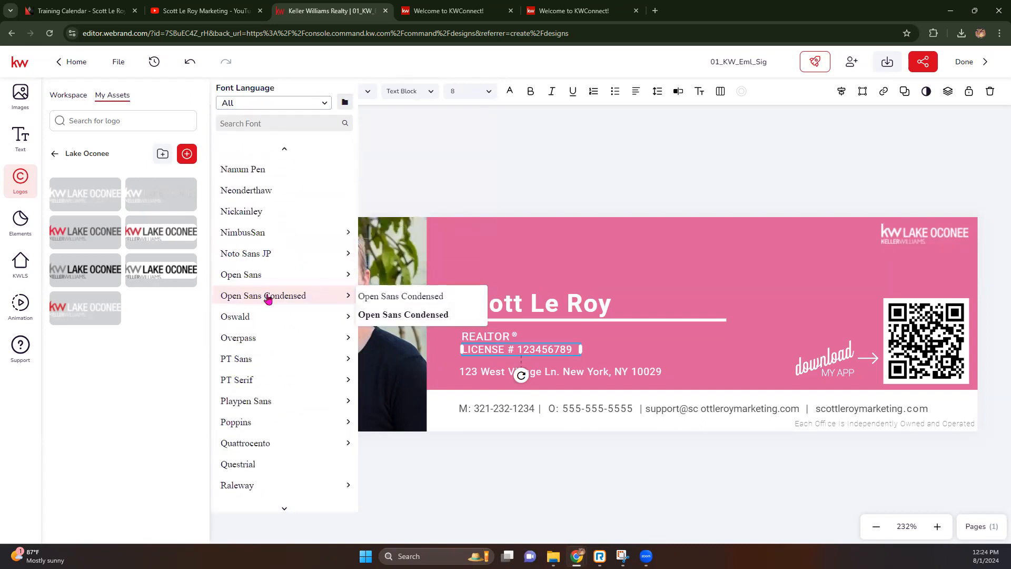
mouse_move(257, 316)
left_click(234, 388)
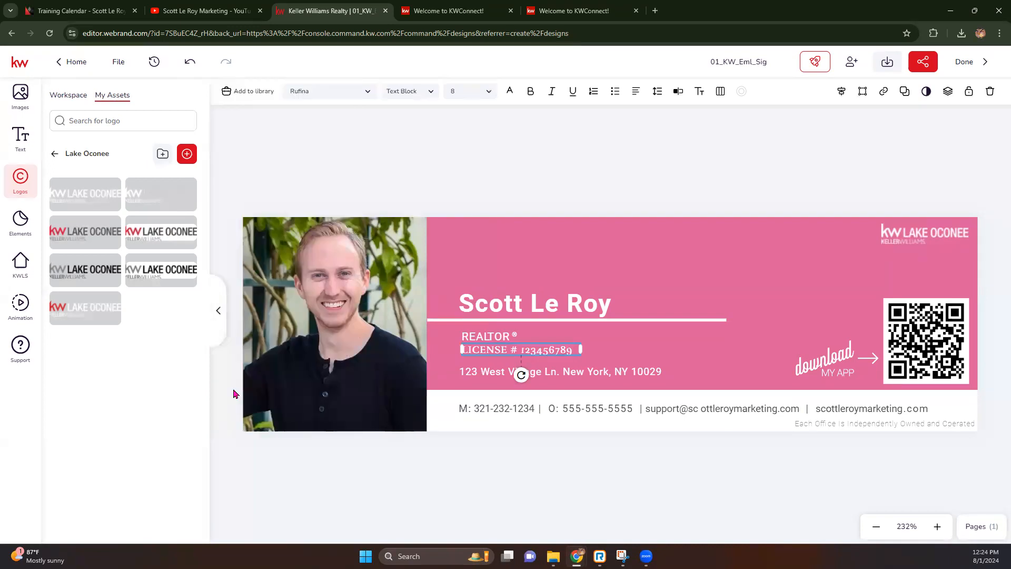
Set the license text to 8 pt and widen its box so it fits on one line.
left_click(413, 91)
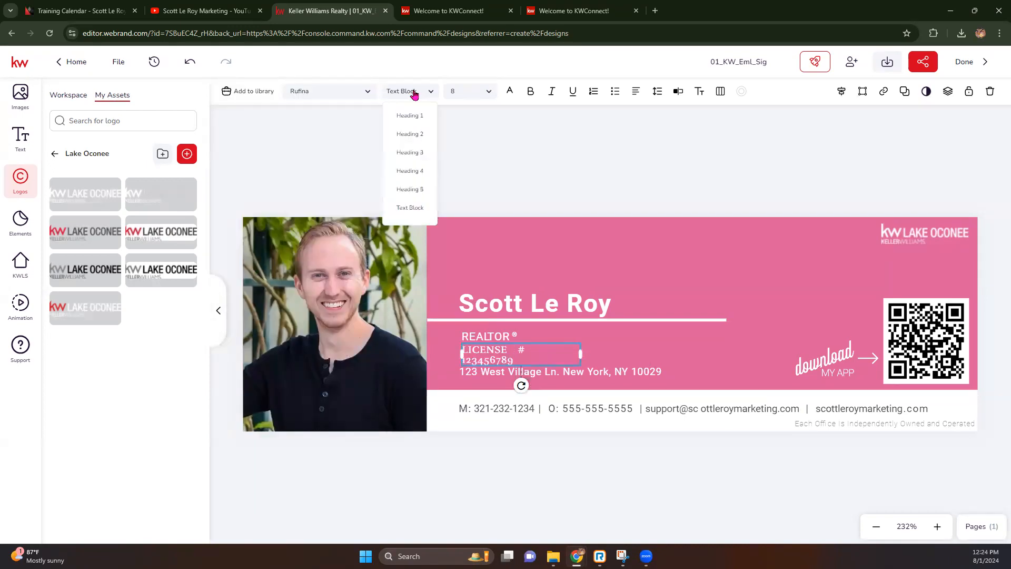
left_click(451, 90)
left_click(488, 91)
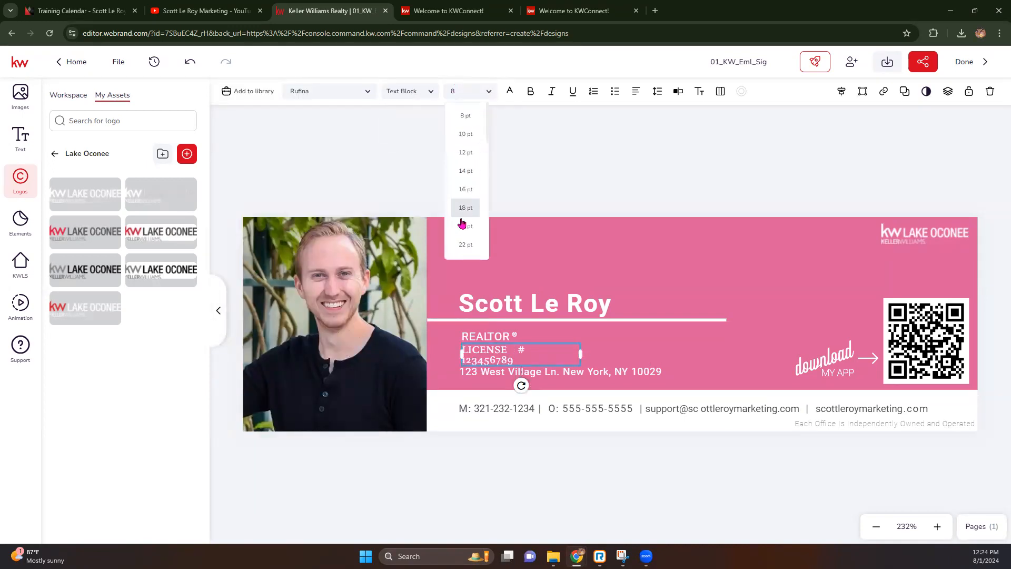
left_click(459, 226)
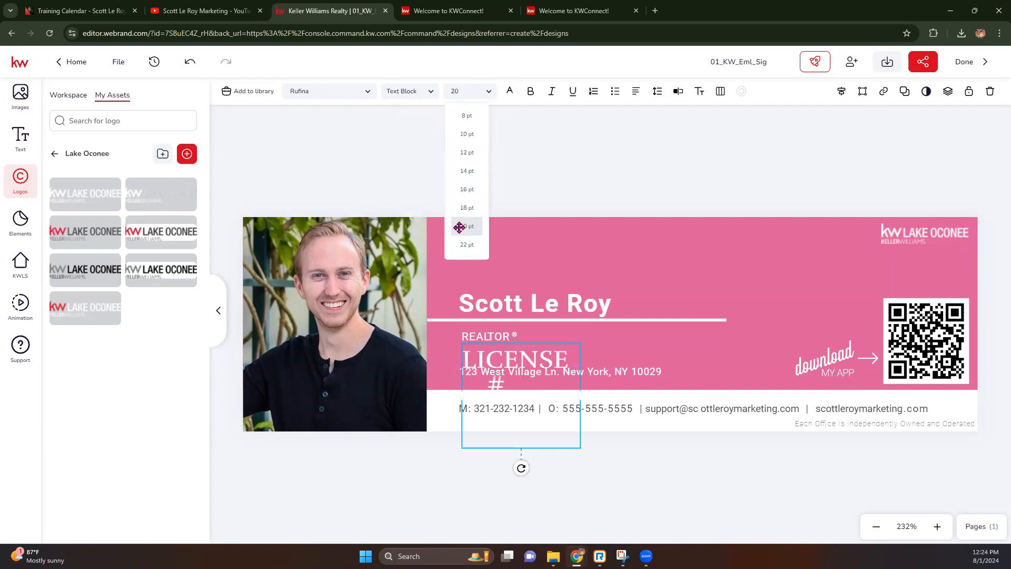
left_click(485, 91)
left_click(465, 115)
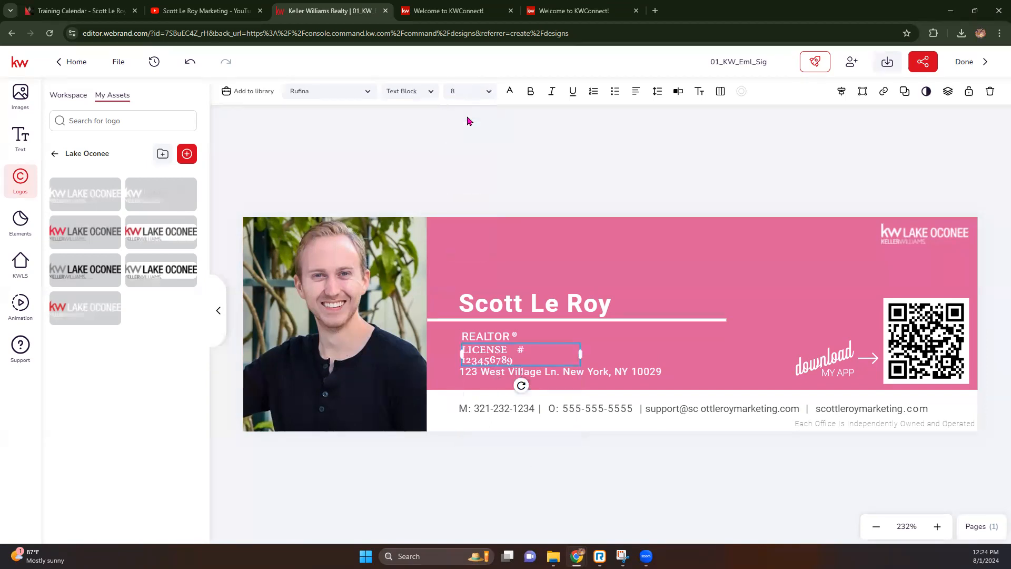
left_click_drag(581, 353, 620, 348)
left_click(200, 63)
left_click(200, 64)
left_click(201, 66)
left_click(201, 66)
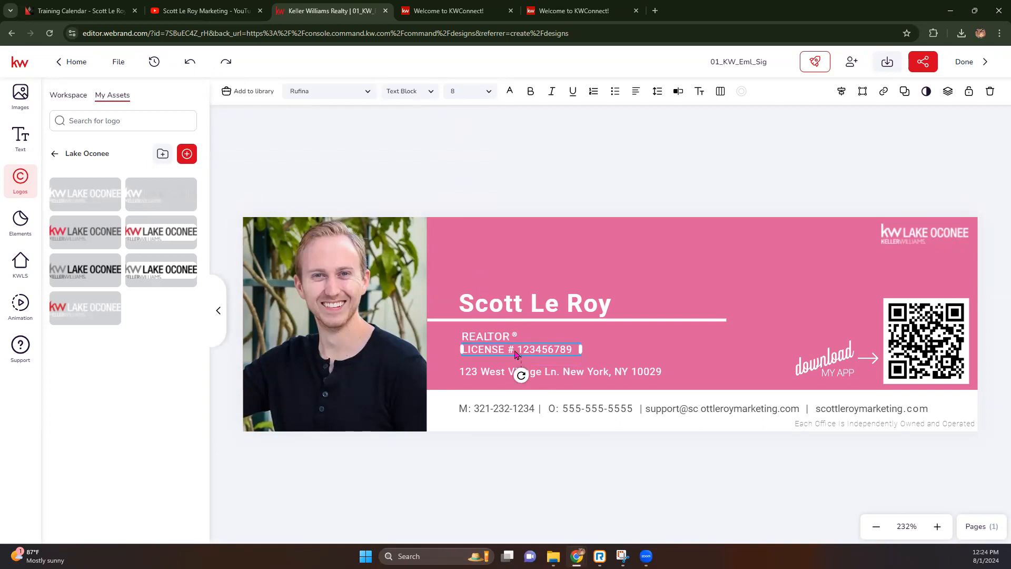
Color the license number text hot pink, then review the pink background's layer arrangement options.
left_click(510, 93)
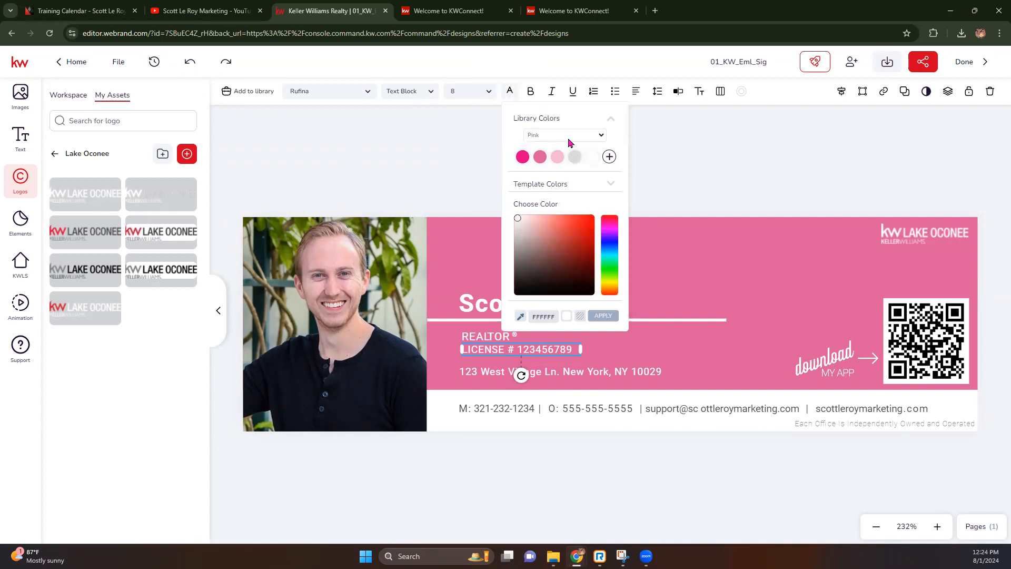
left_click(521, 154)
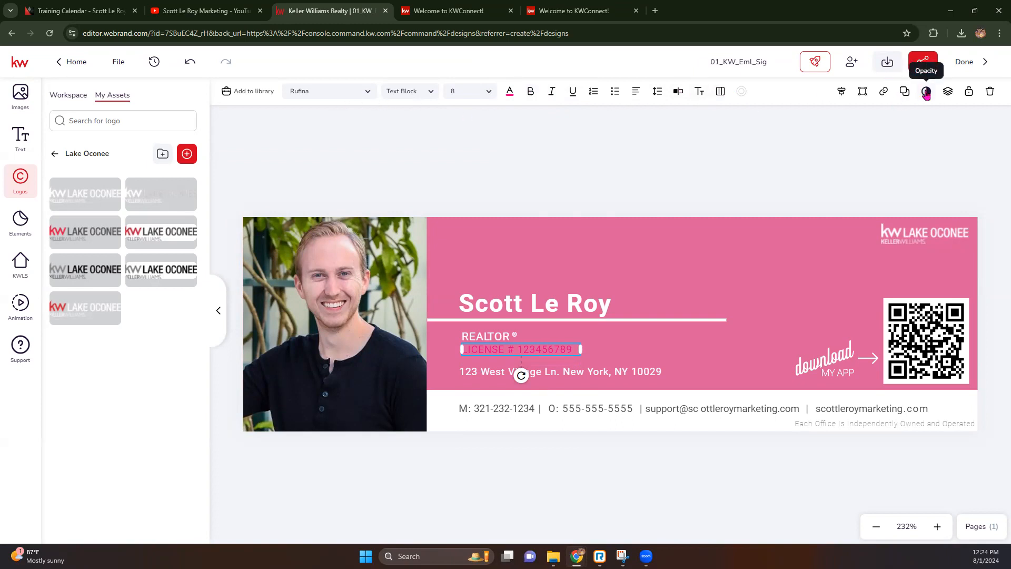
left_click(947, 93)
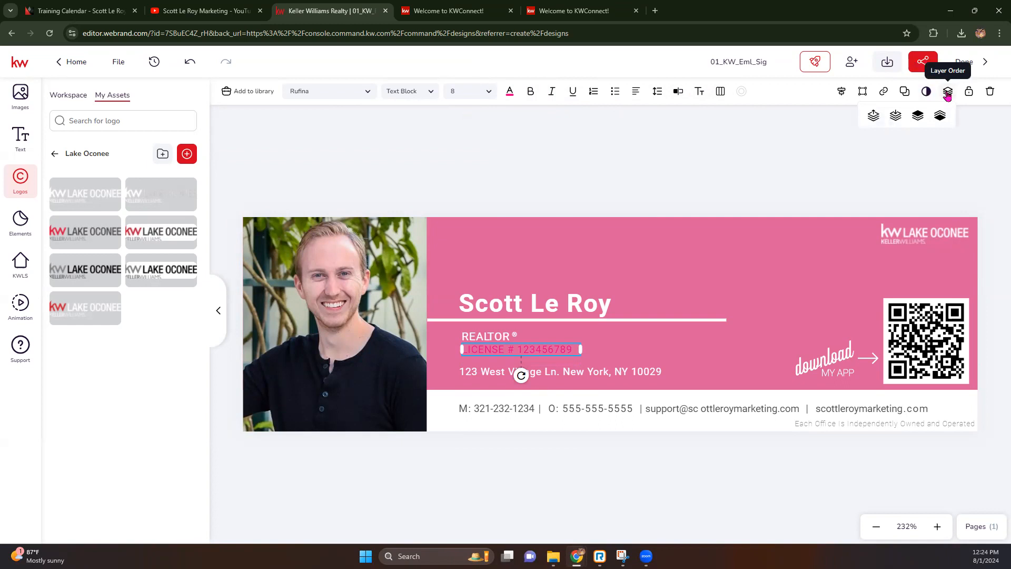
left_click(737, 248)
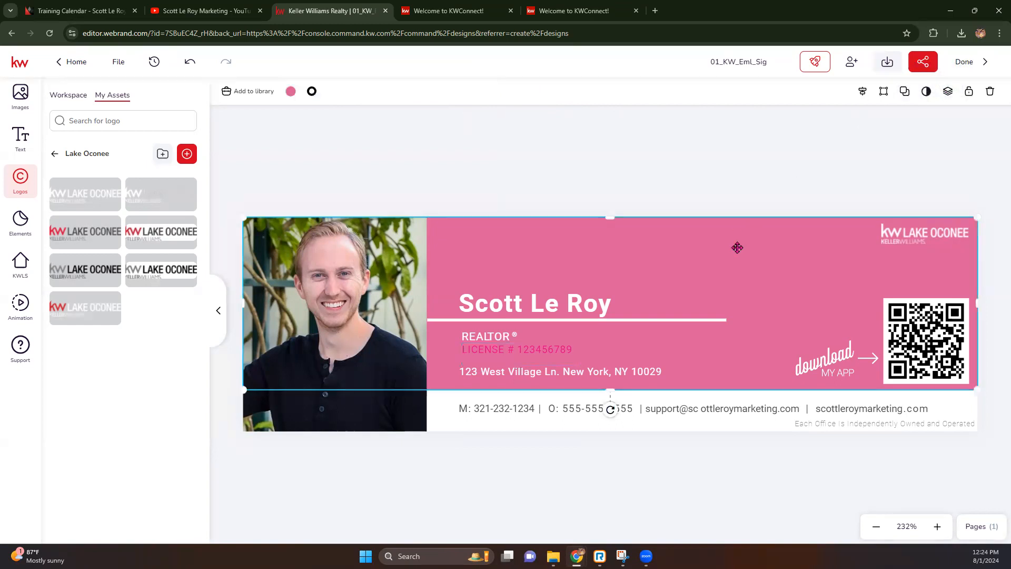
left_click(947, 94)
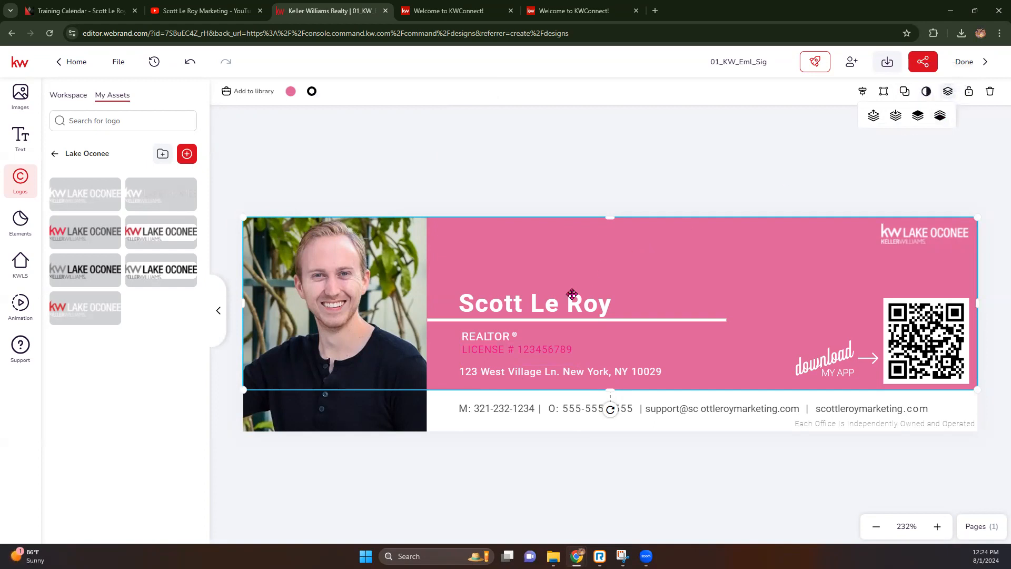
left_click(572, 173)
left_click(543, 307)
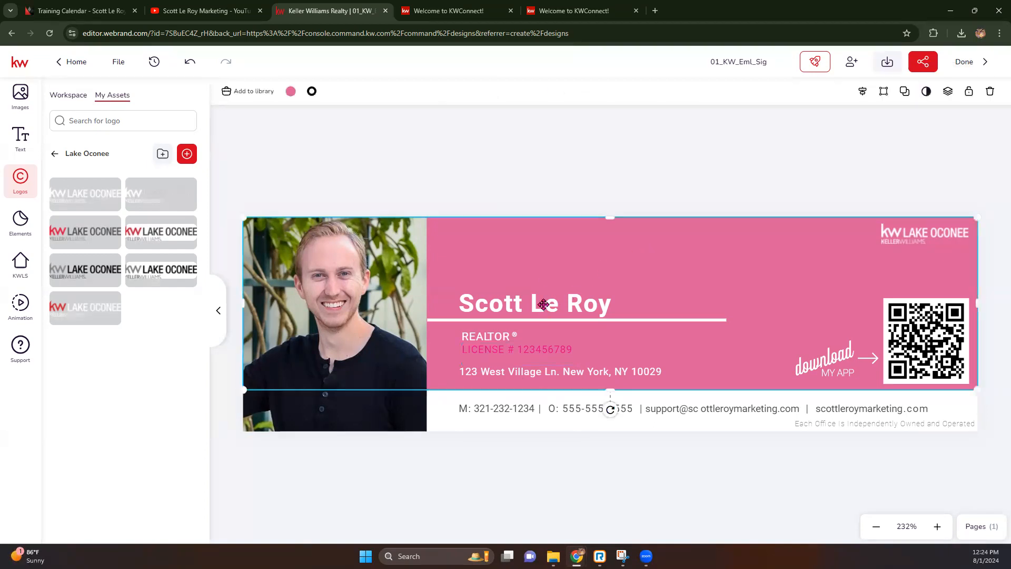
left_click(523, 167)
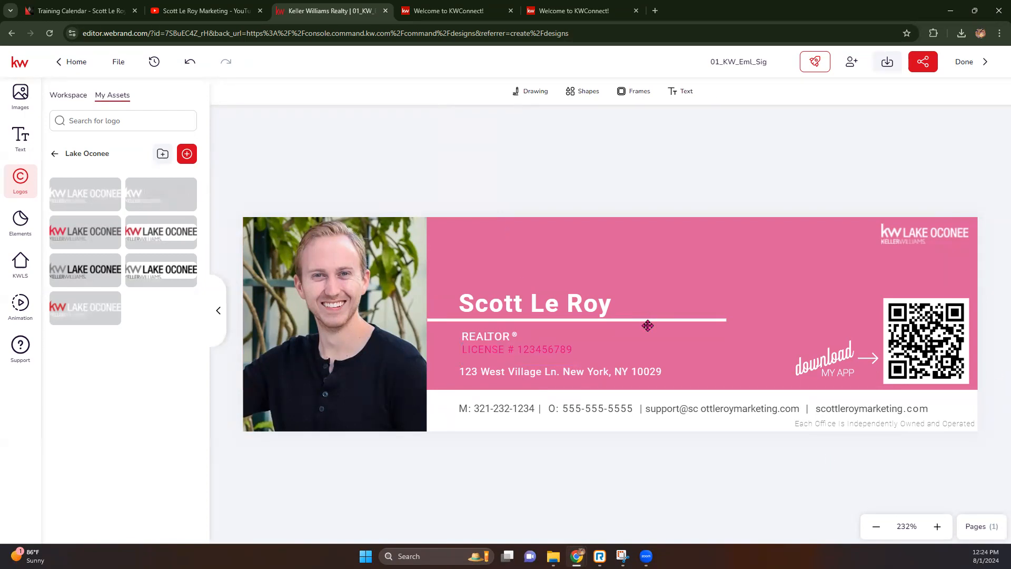
Download the signature as the PNG file 01_KW_Eml_Sig.png and open a new browser tab.
left_click(888, 62)
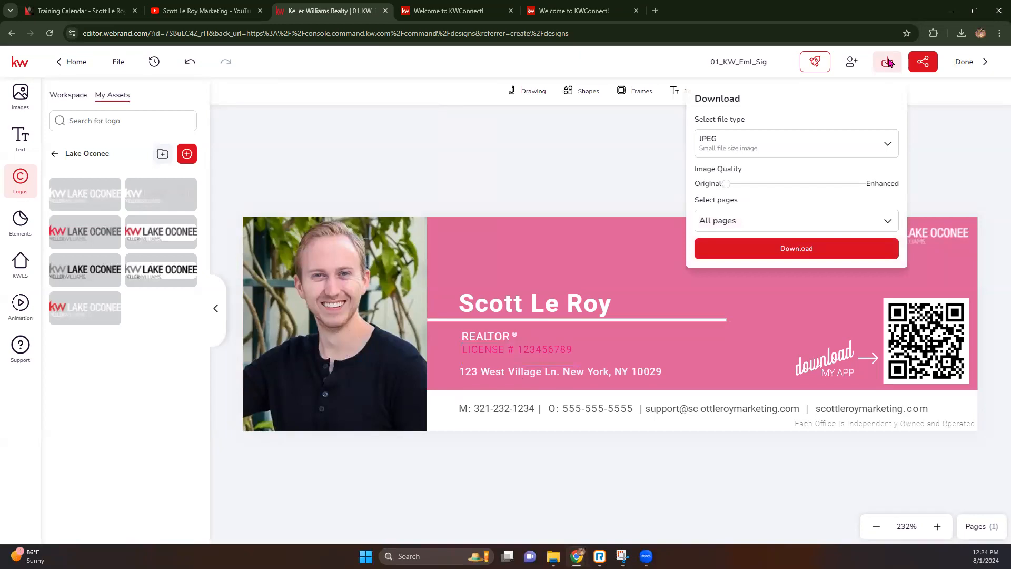
left_click(870, 151)
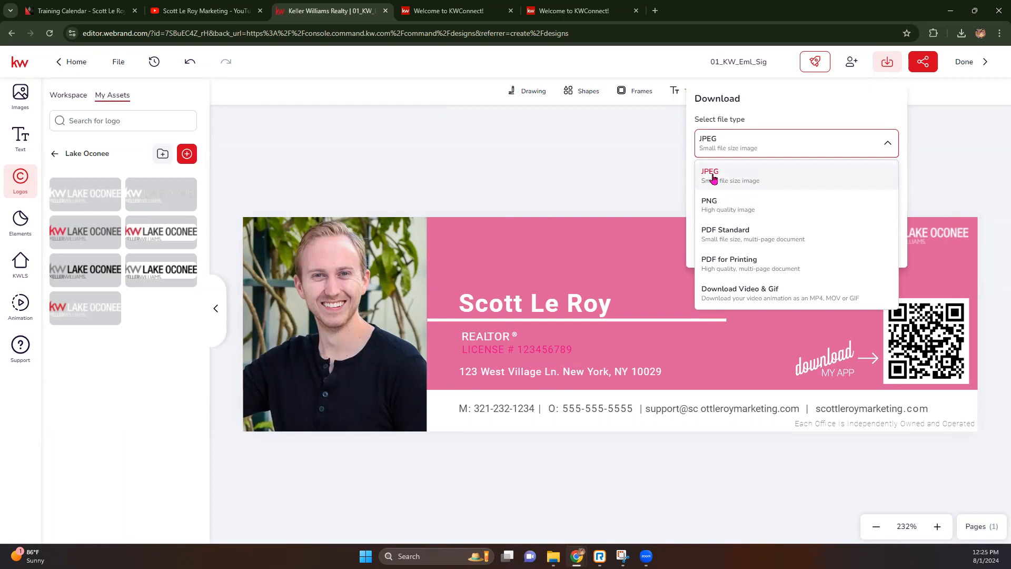
left_click(714, 182)
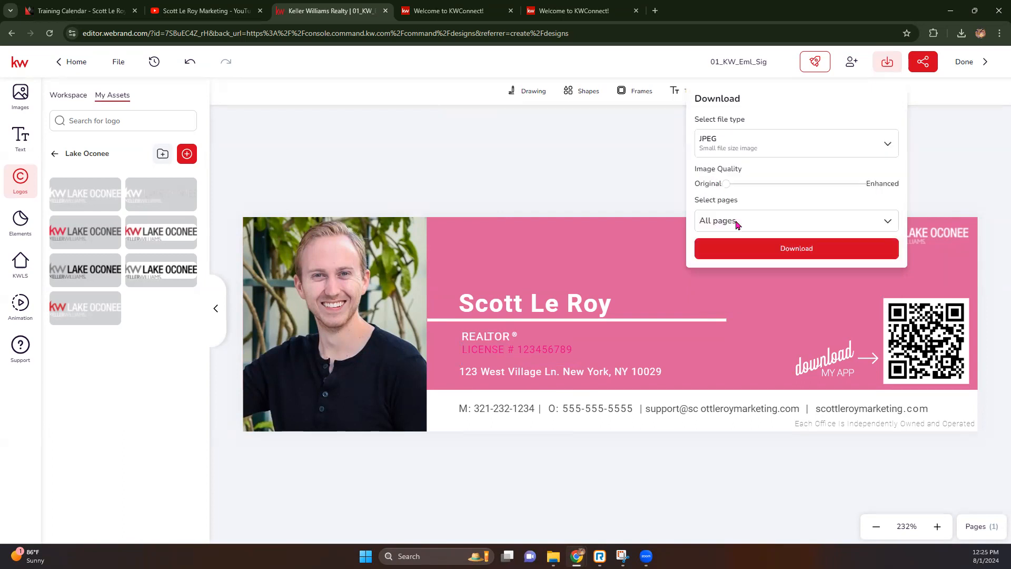
left_click(747, 142)
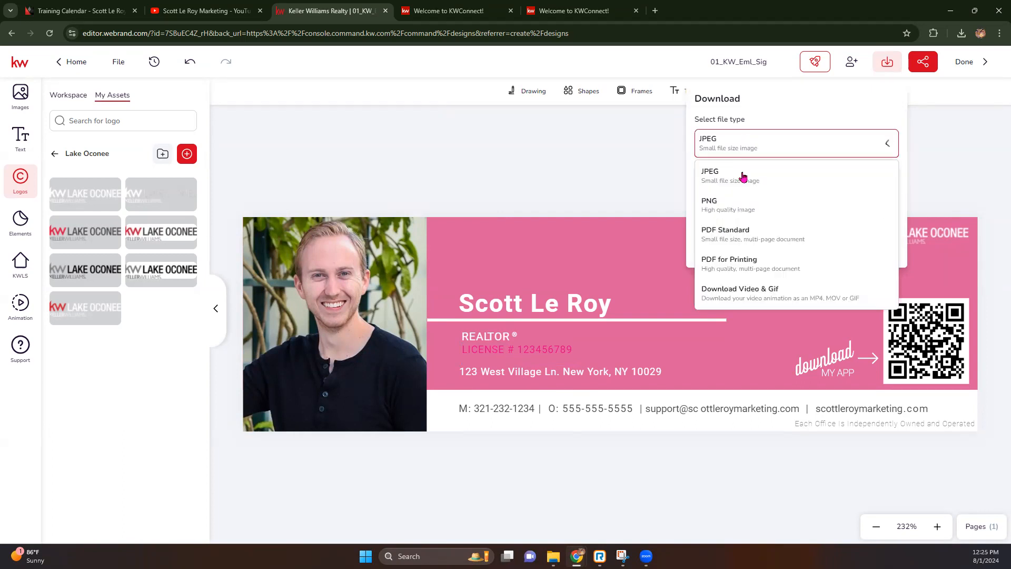
left_click(736, 204)
left_click(755, 266)
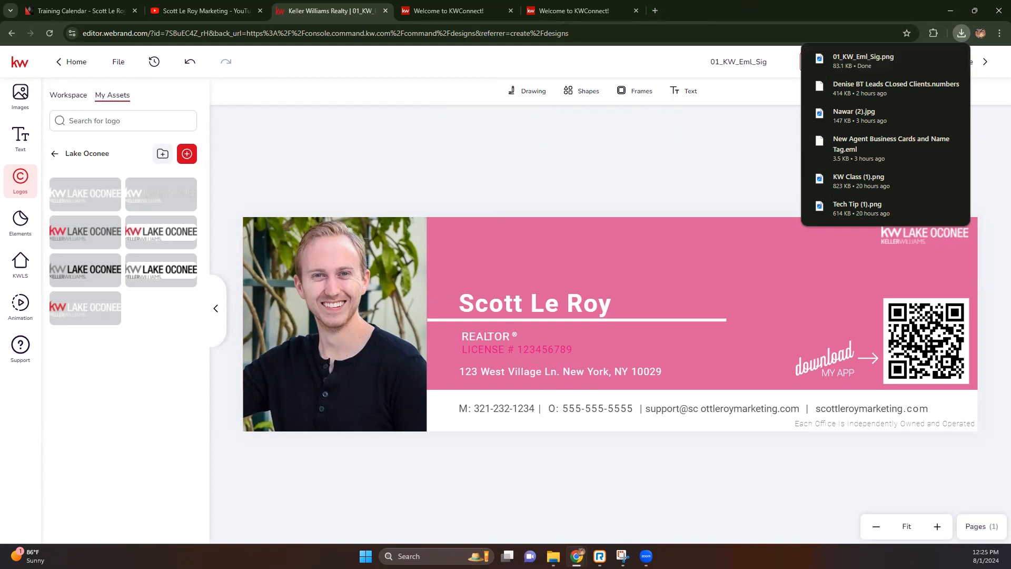
left_click(654, 10)
Go to Imgur and upload 01_KW_Eml_Sig.png from the recent downloads.
type("imgur")
key("Return")
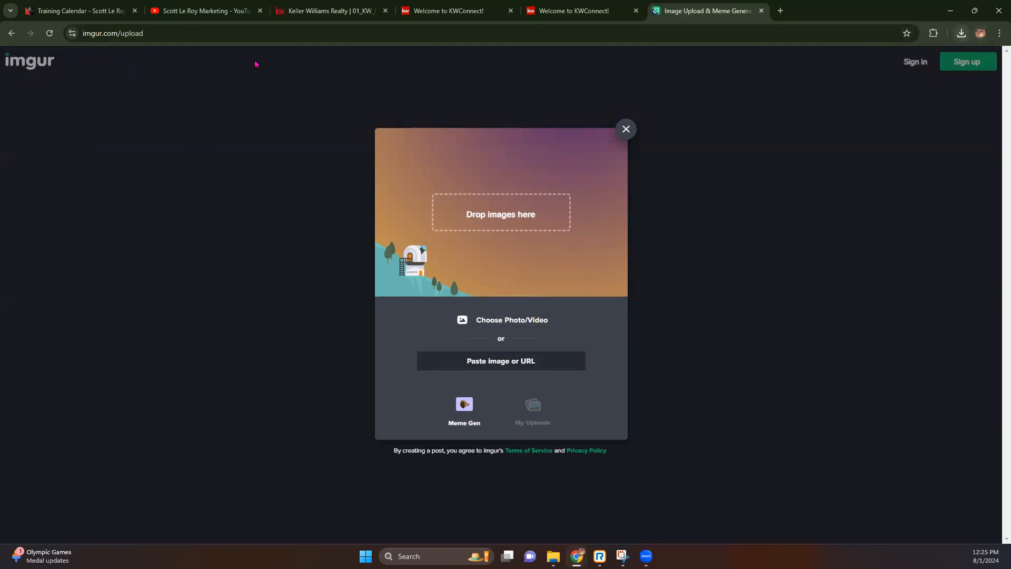
left_click_drag(121, 34, 77, 39)
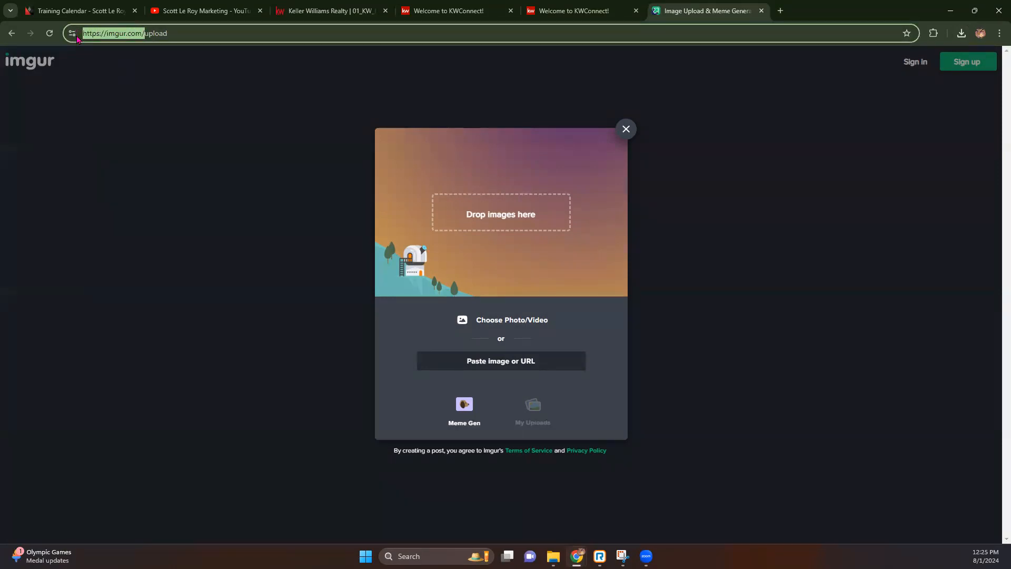
left_click(165, 32)
left_click_drag(143, 33, 104, 35)
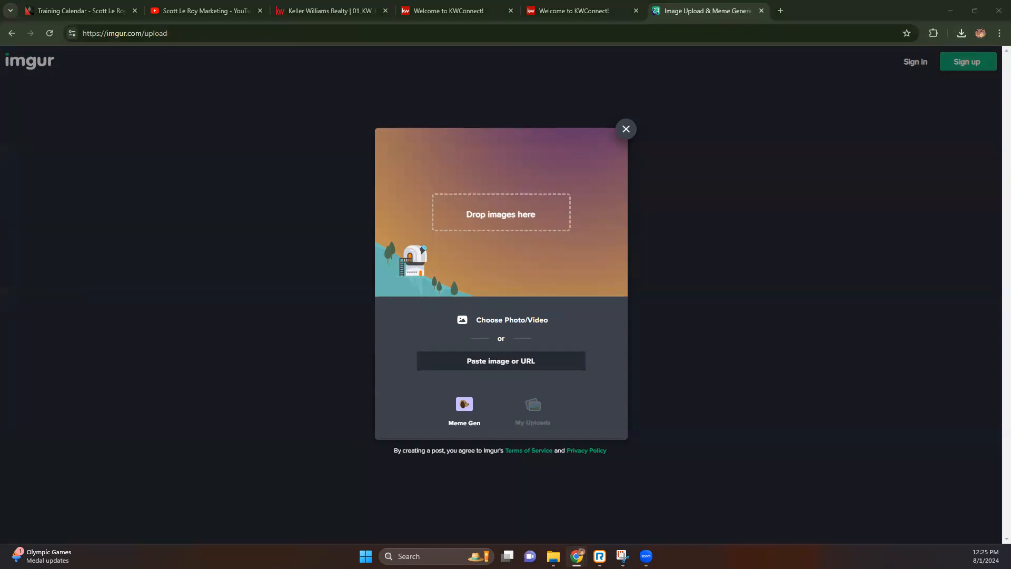
left_click(961, 34)
left_click_drag(863, 82, 503, 221)
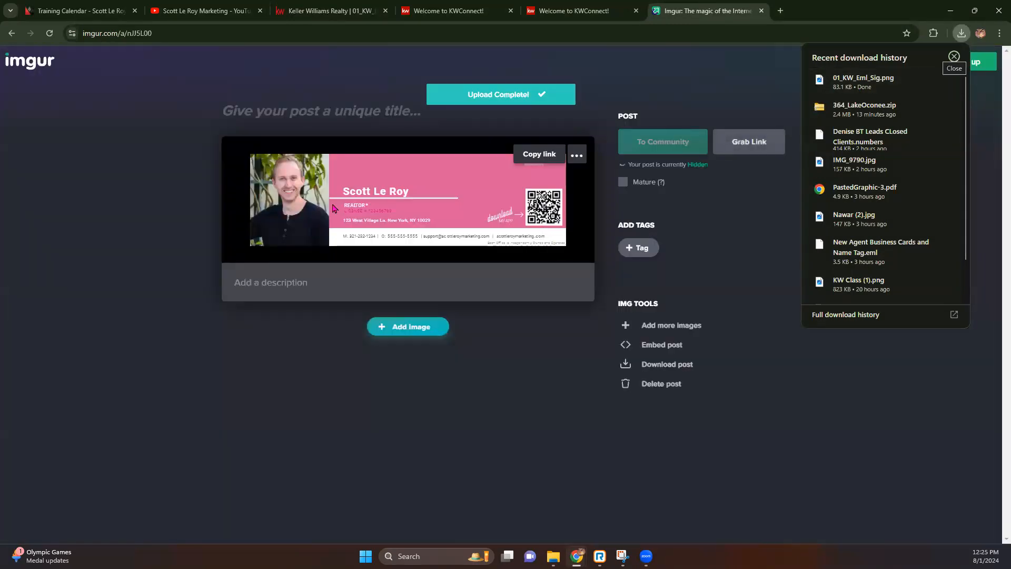
Open the hosted image on its own and copy its direct image address.
right_click(333, 209)
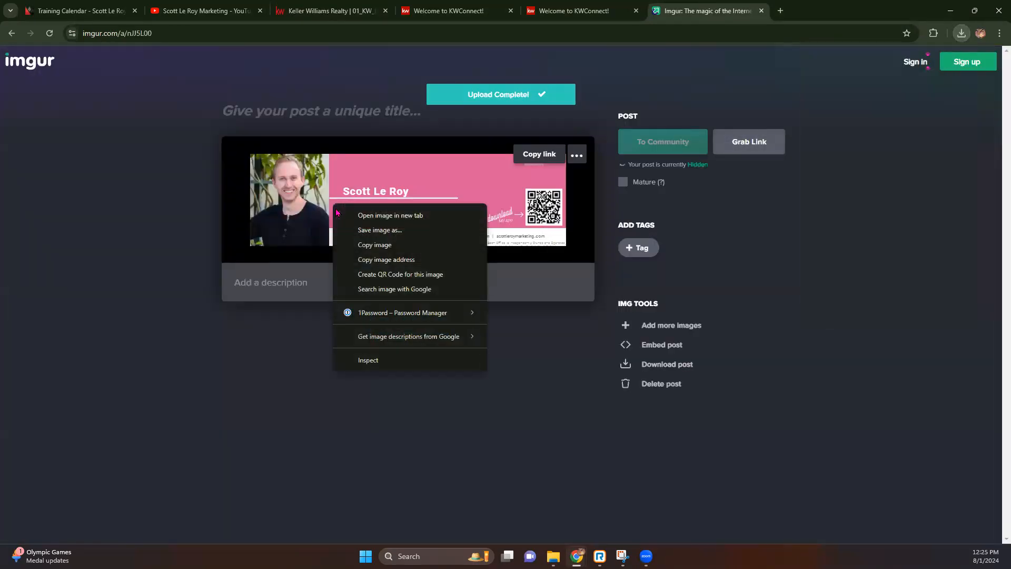
left_click(390, 215)
left_click(821, 10)
right_click(527, 287)
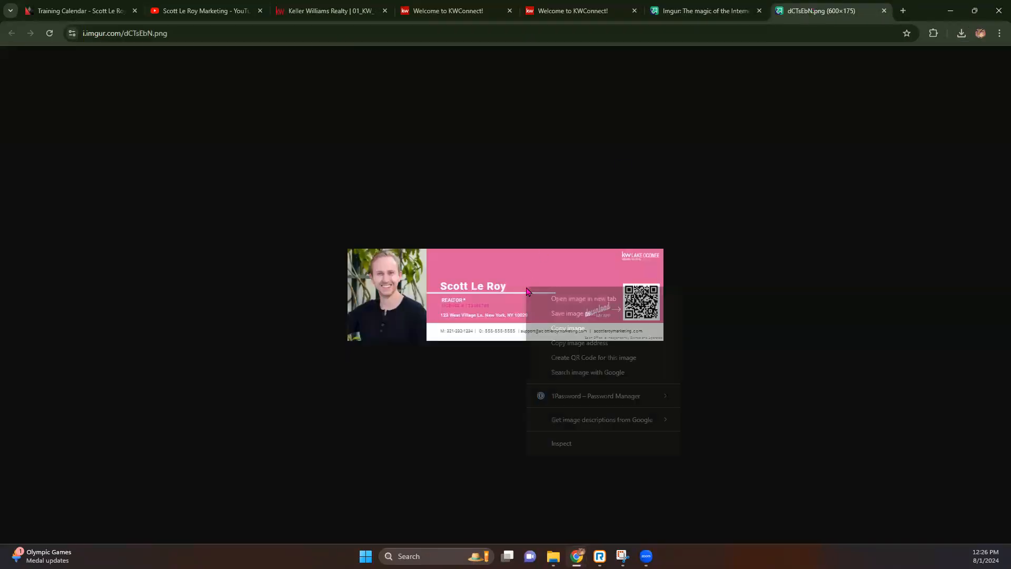
left_click(572, 342)
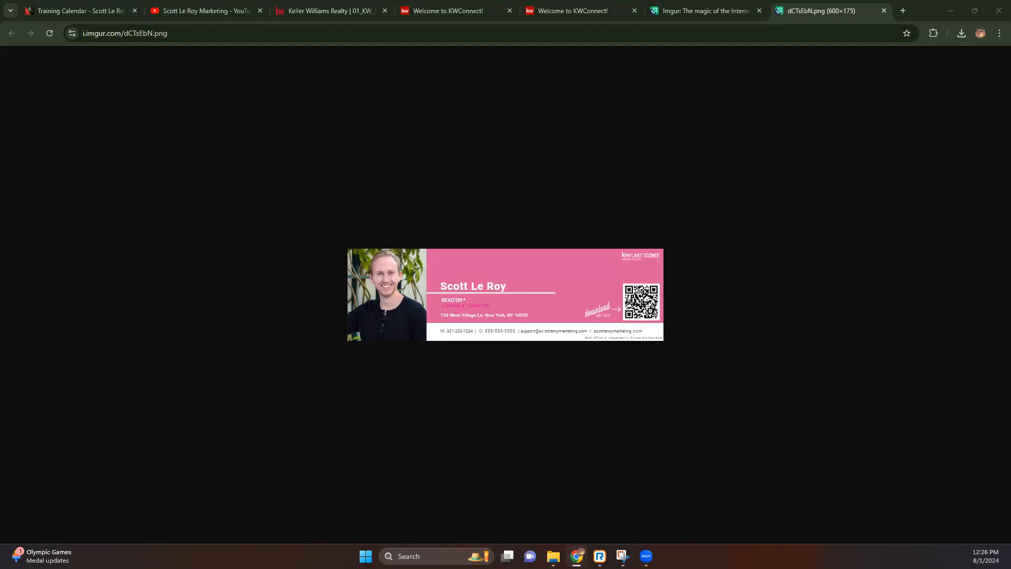
left_click_drag(0, 16, 47, 15)
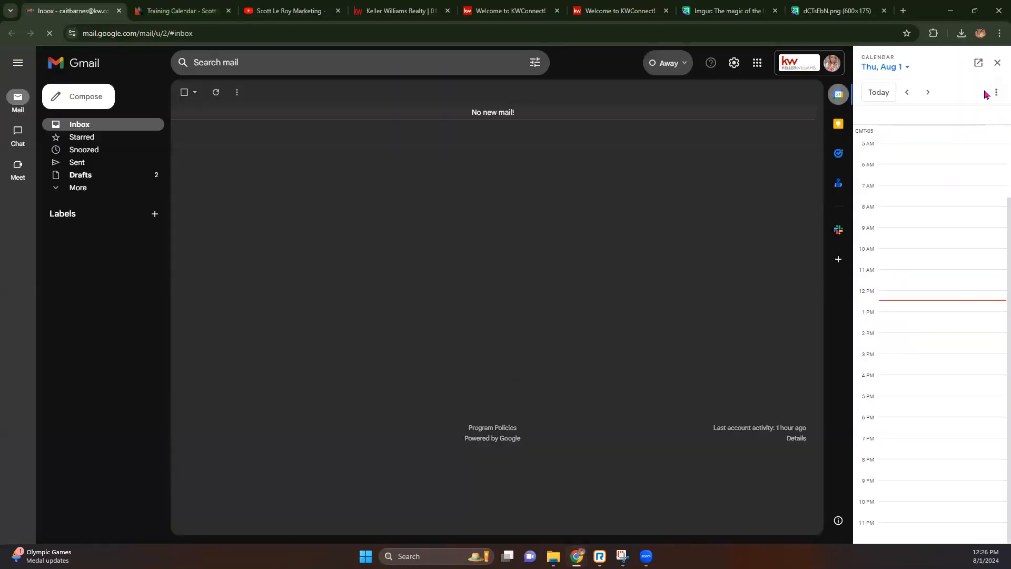
Open Gmail's full settings and delete the old 1/19 signature.
left_click(993, 63)
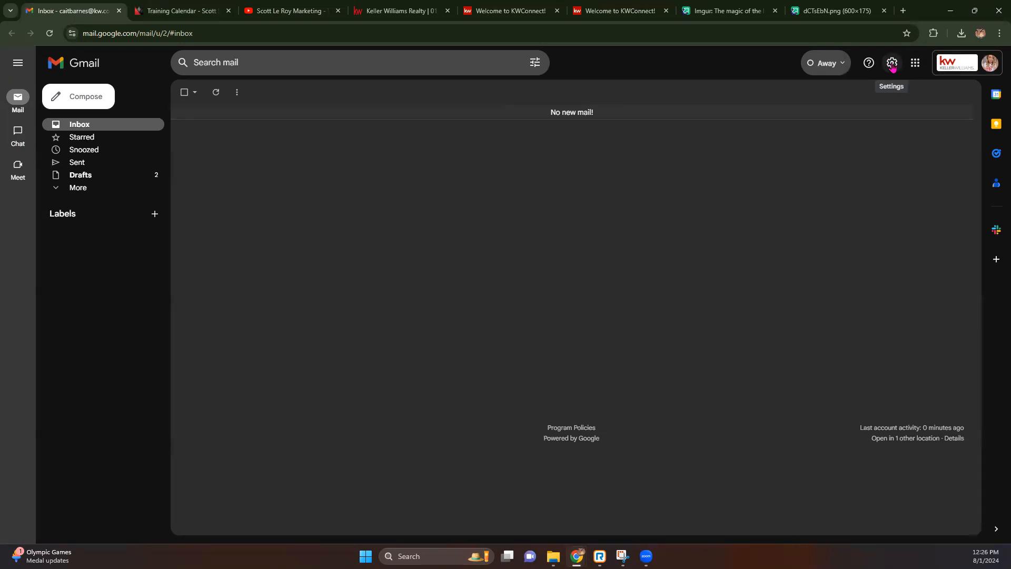
left_click(892, 63)
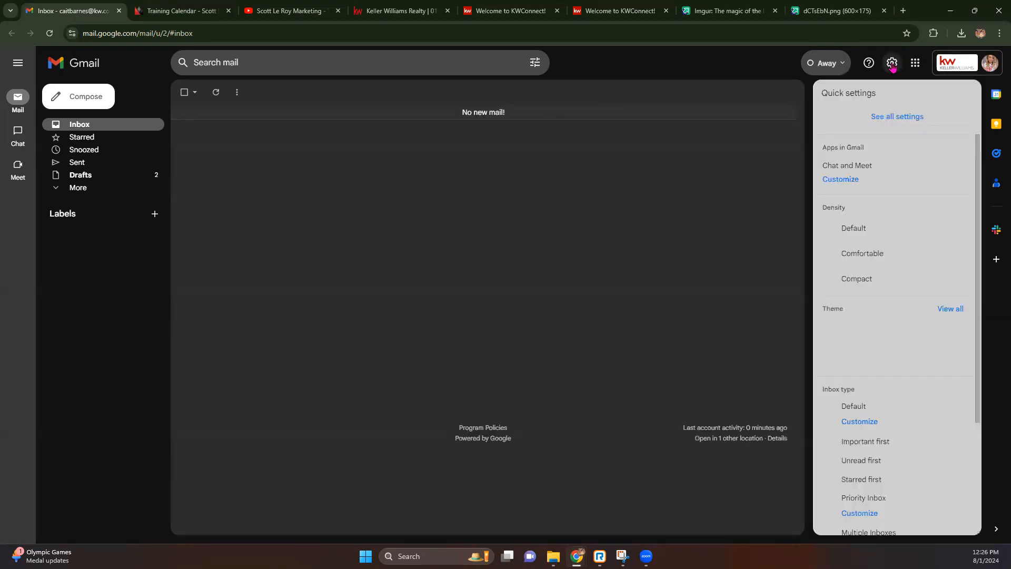
left_click(898, 120)
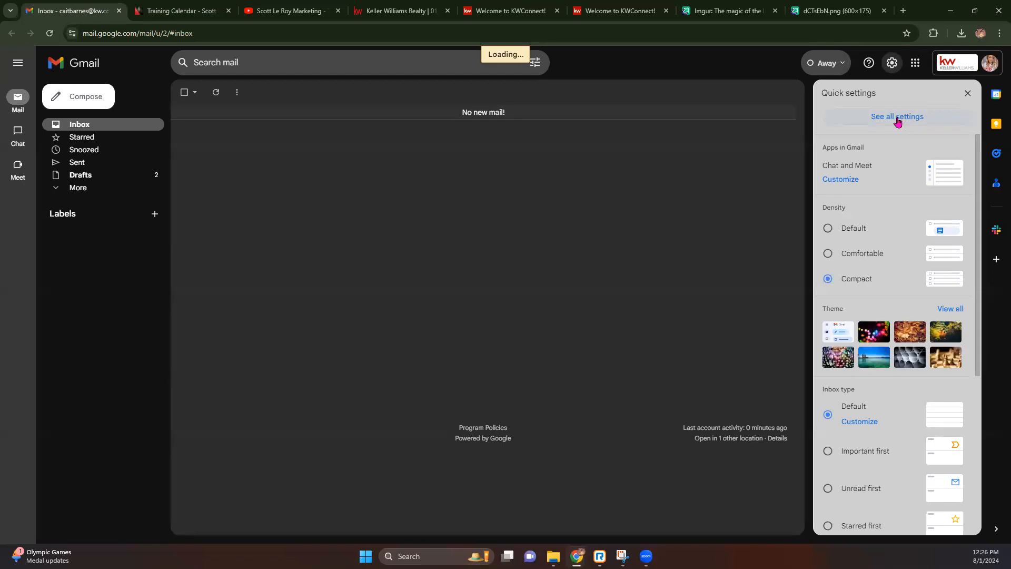
scroll(444, 213, "down", 14)
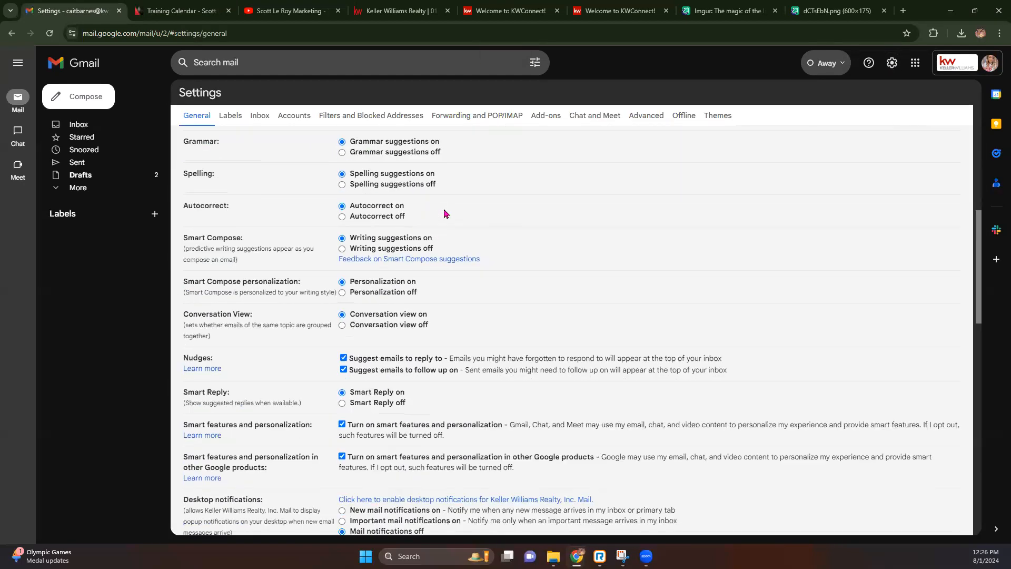
left_click_drag(179, 286, 243, 292)
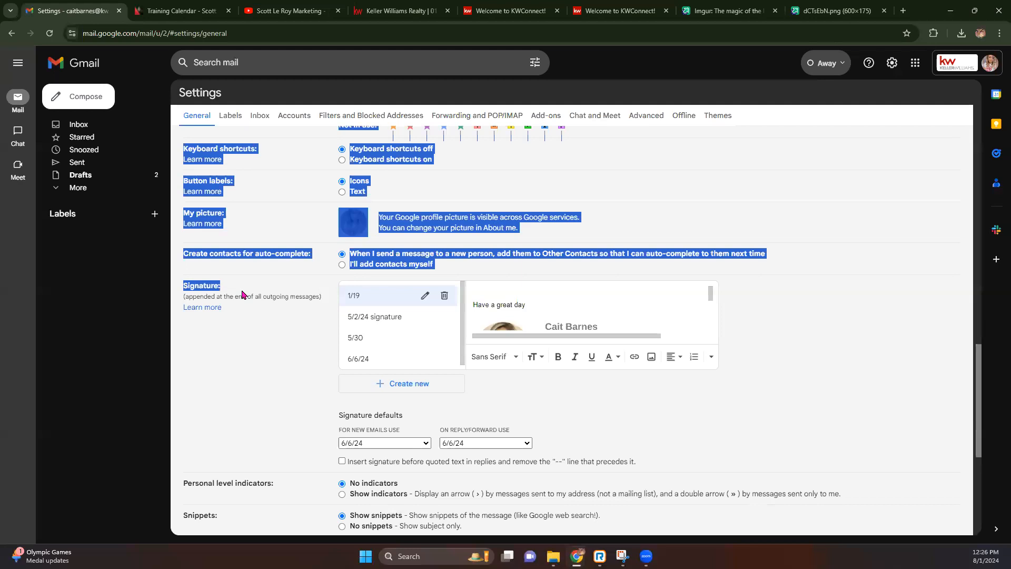
left_click(276, 342)
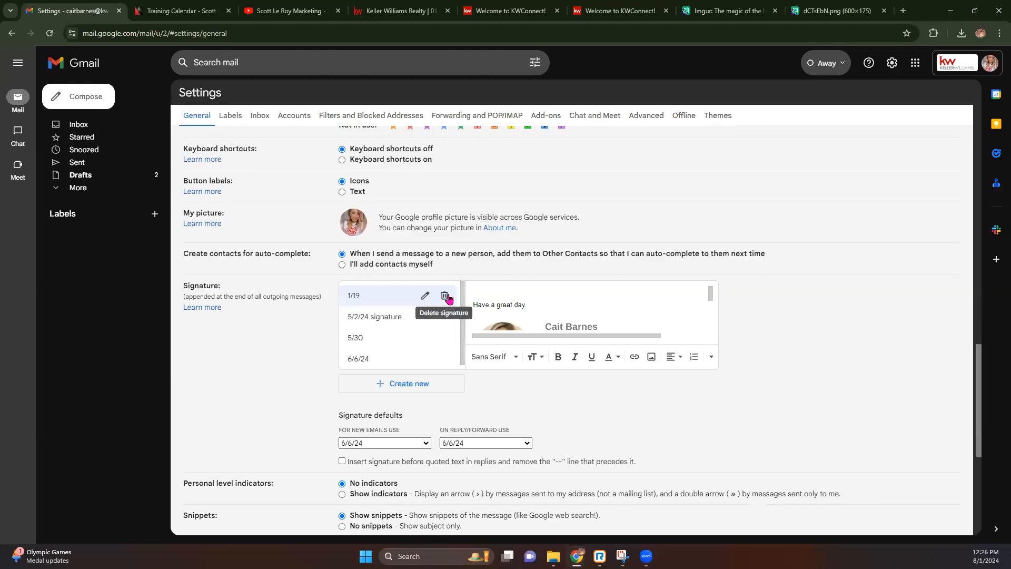
left_click(446, 296)
left_click(568, 319)
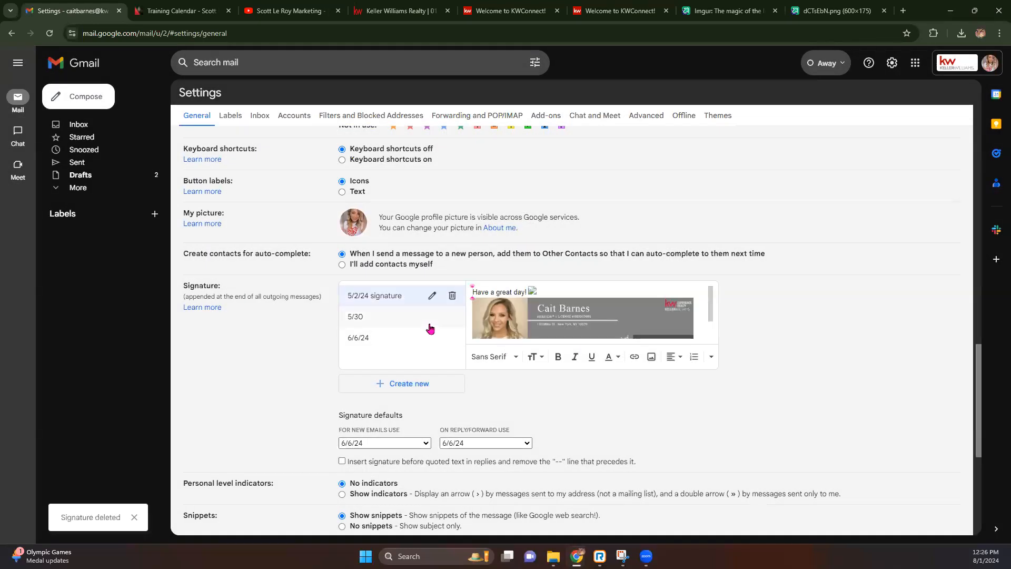
Delete the remaining 5/2/24, 5/30 and 6/6/24 signatures.
left_click(389, 345)
left_click(445, 300)
left_click(452, 296)
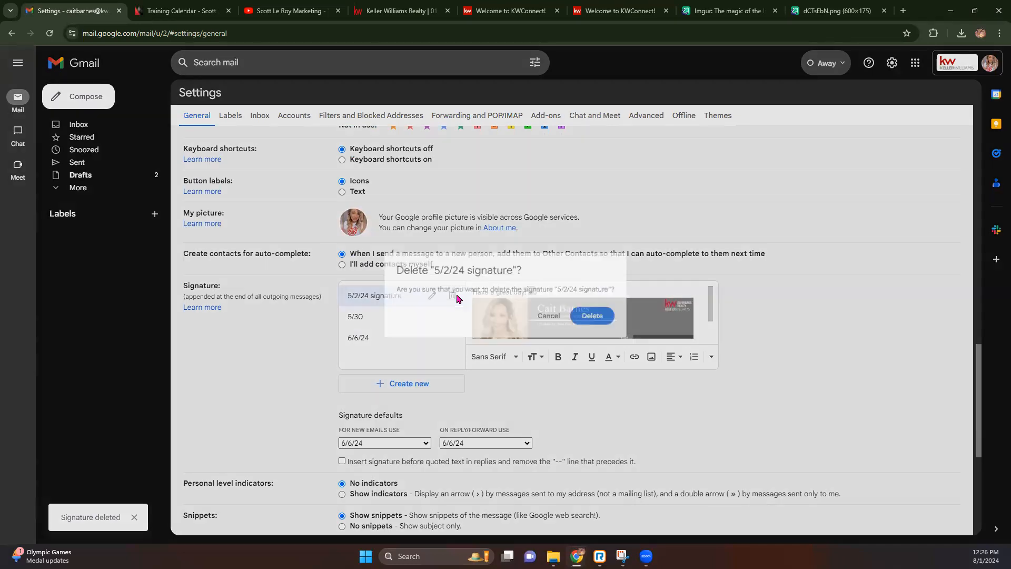
left_click(594, 319)
left_click(453, 298)
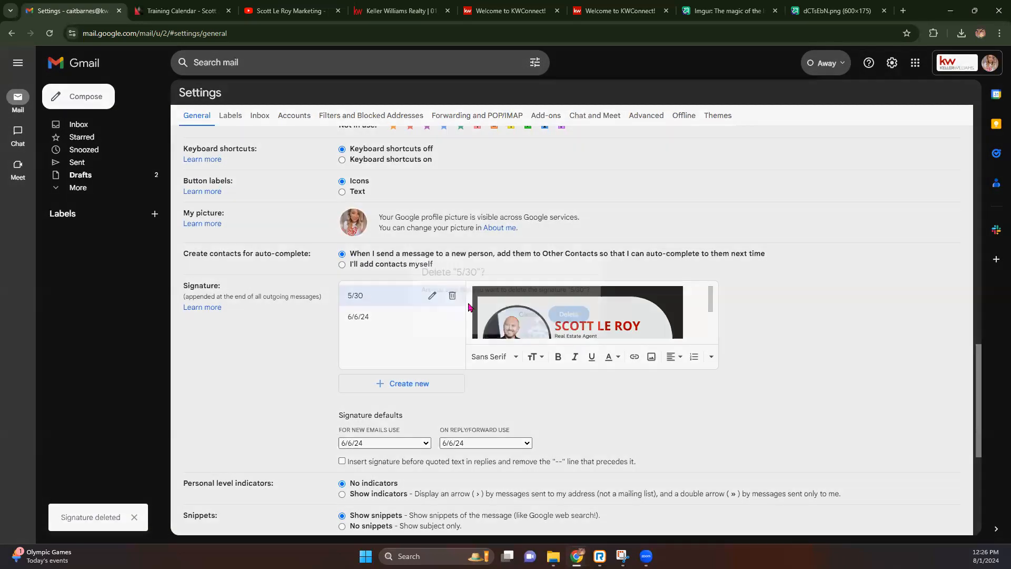
left_click(569, 319)
left_click(454, 298)
left_click(574, 318)
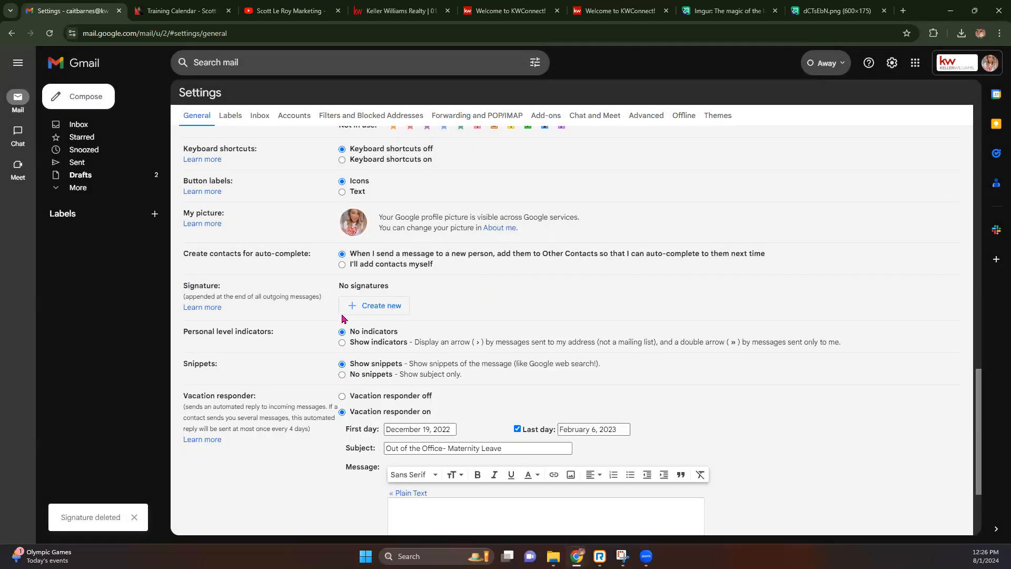
Create a signature named 8/1/24 containing the Imgur image inserted by web address.
left_click(371, 310)
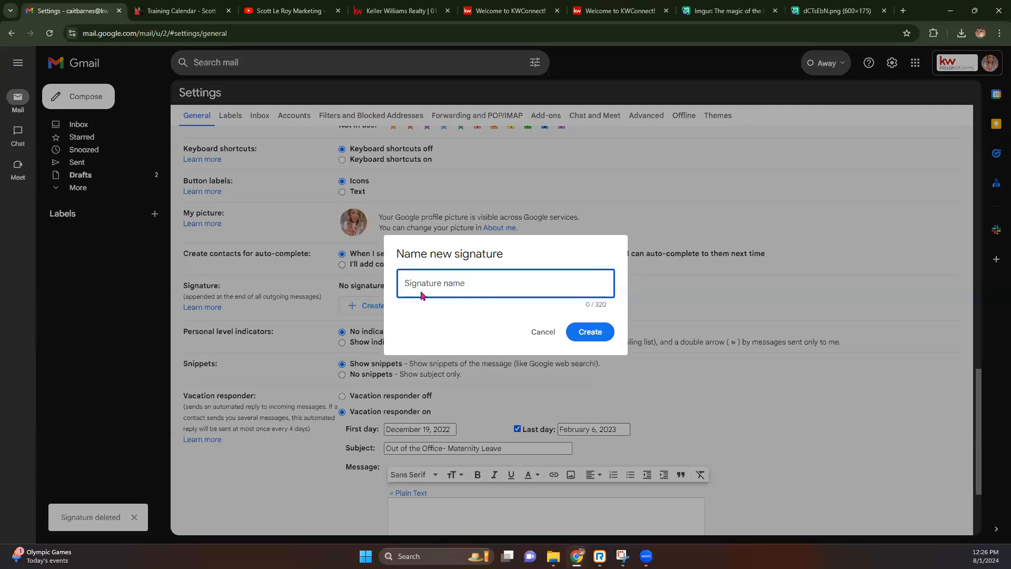
type("8/1/24")
left_click(592, 332)
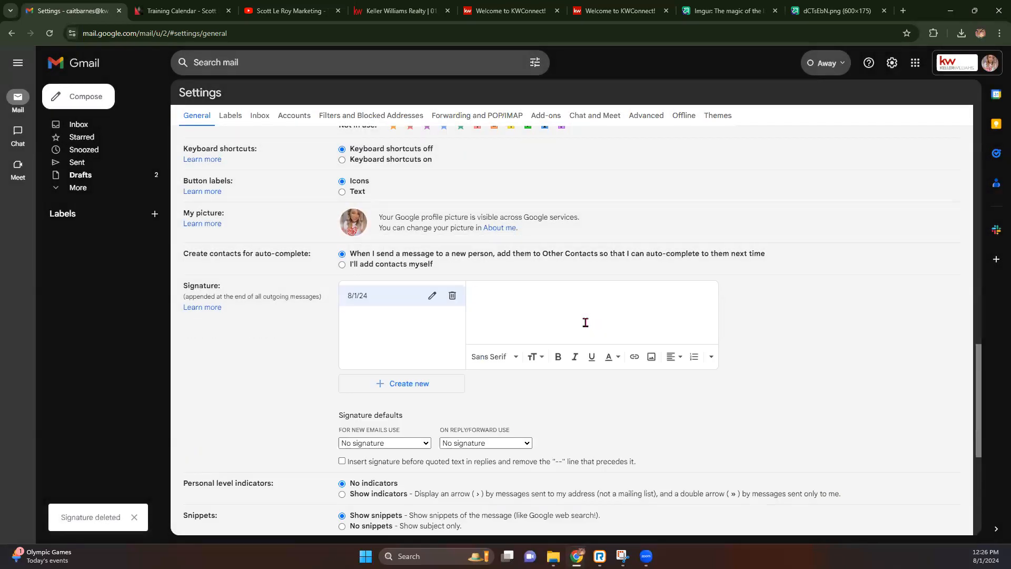
left_click(652, 357)
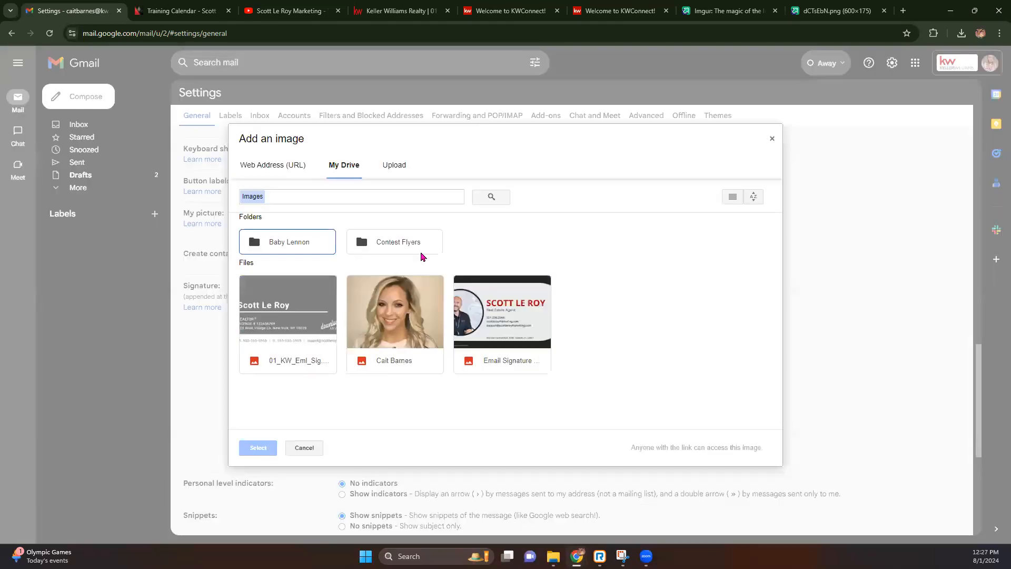
left_click(267, 171)
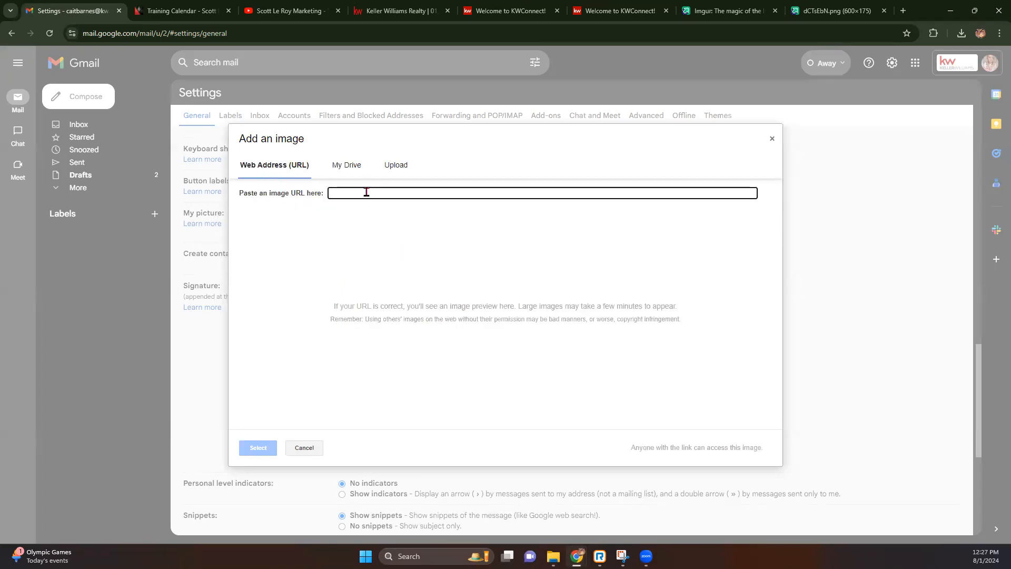
right_click(367, 193)
left_click(406, 296)
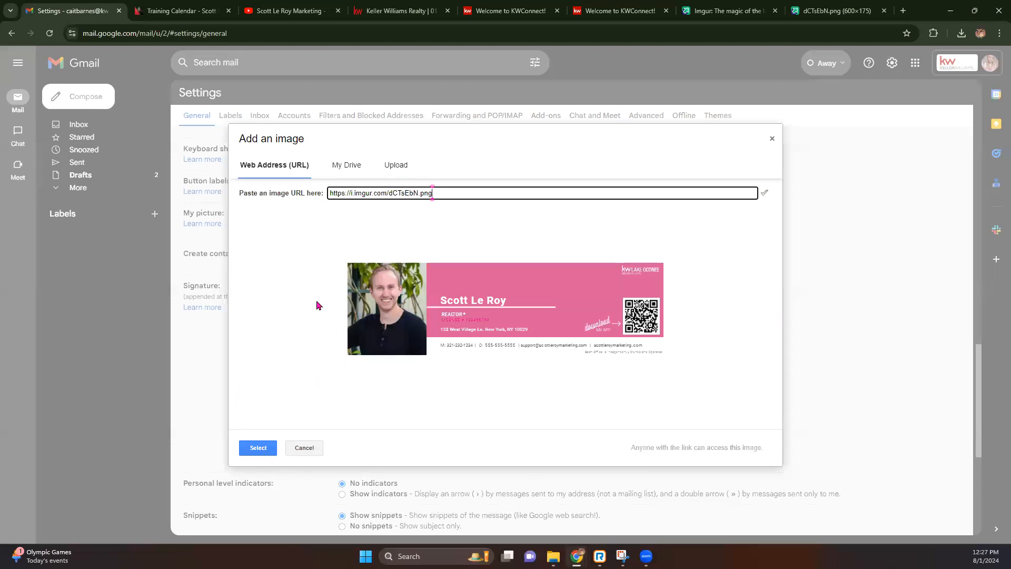
left_click(243, 452)
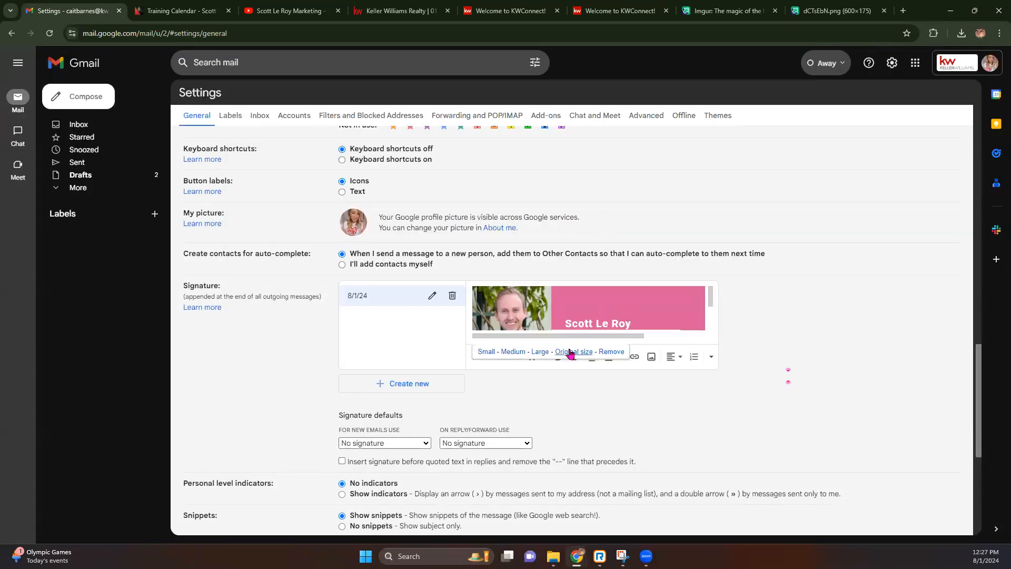
Try Large and Medium sizes, then keep the signature image at original size.
left_click(540, 351)
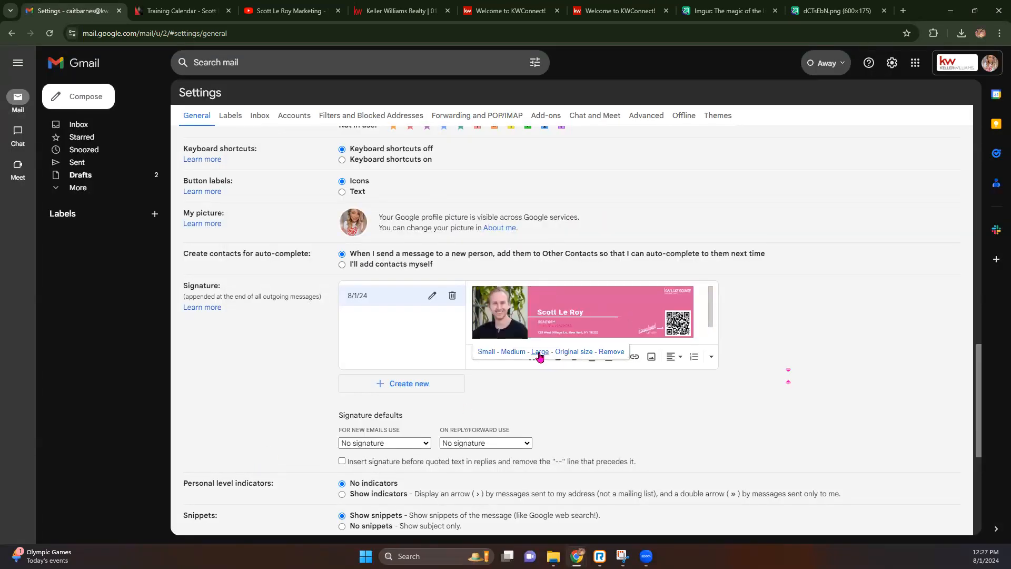
left_click(514, 351)
left_click(566, 352)
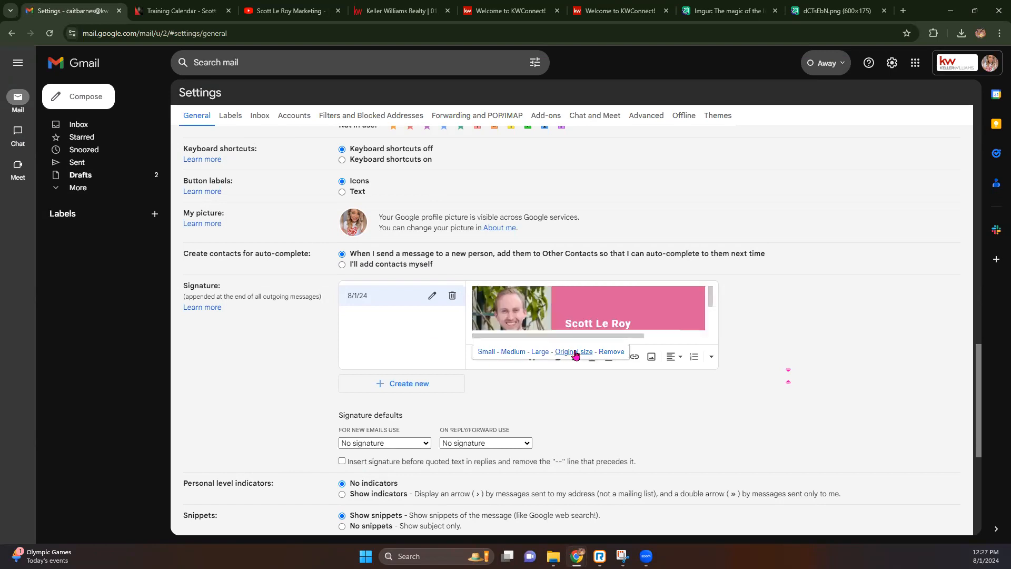
scroll(639, 305, "down", 2)
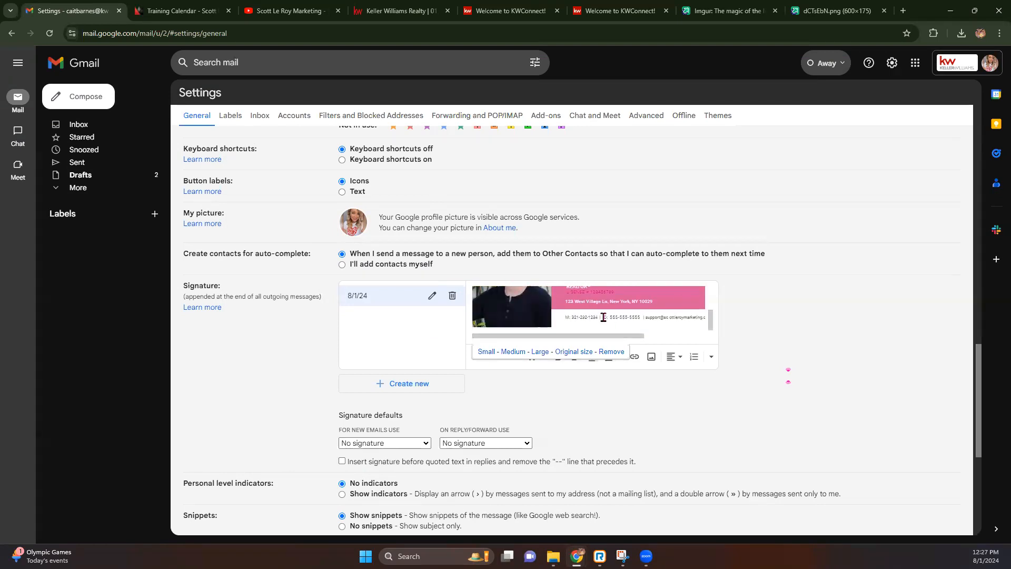
scroll(597, 318, "up", 2)
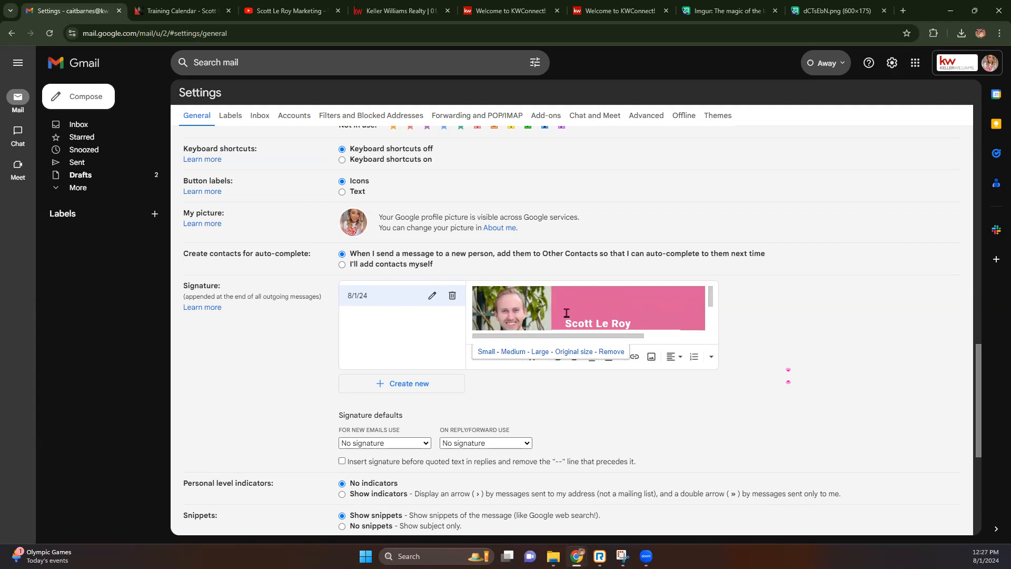
scroll(614, 314, "down", 2)
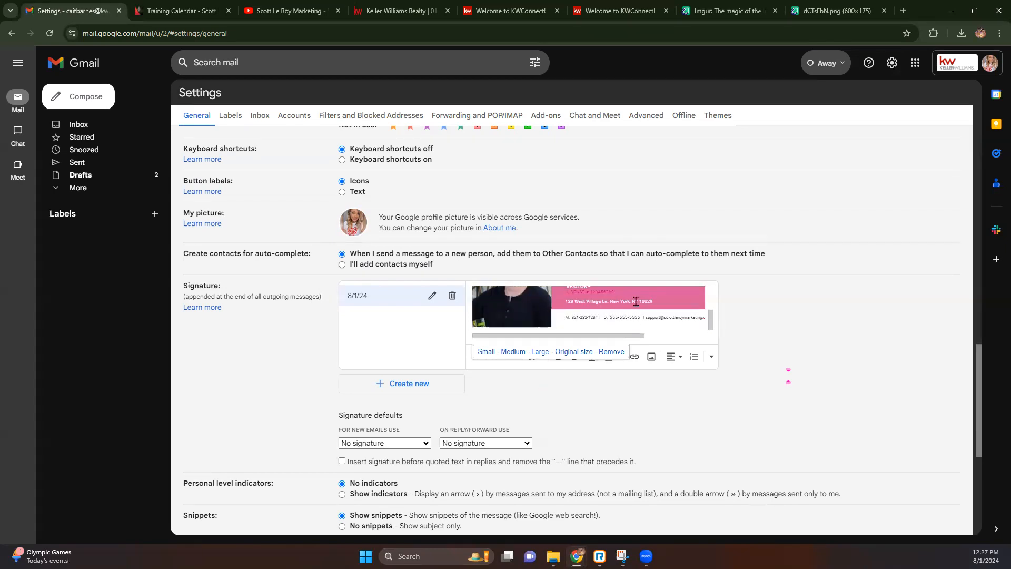
left_click(527, 402)
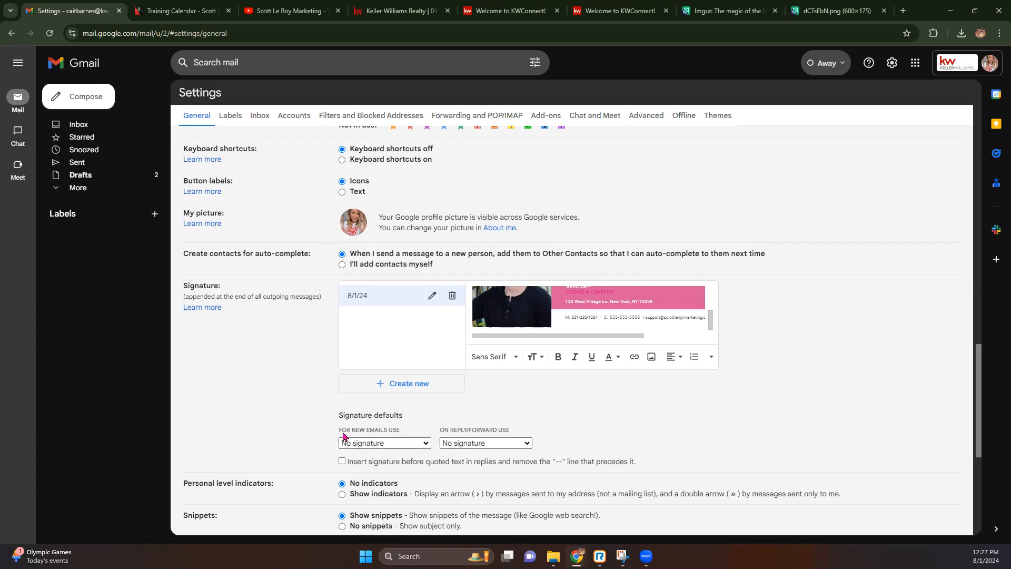
Make 8/1/24 the default for new emails and for replies/forwards, and save changes.
left_click(400, 448)
left_click(391, 464)
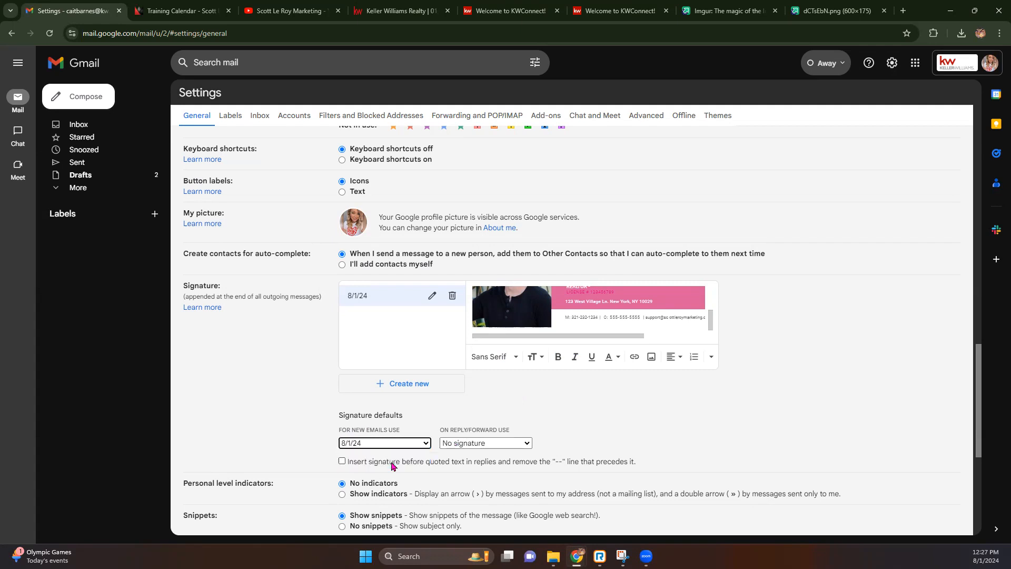
left_click(463, 445)
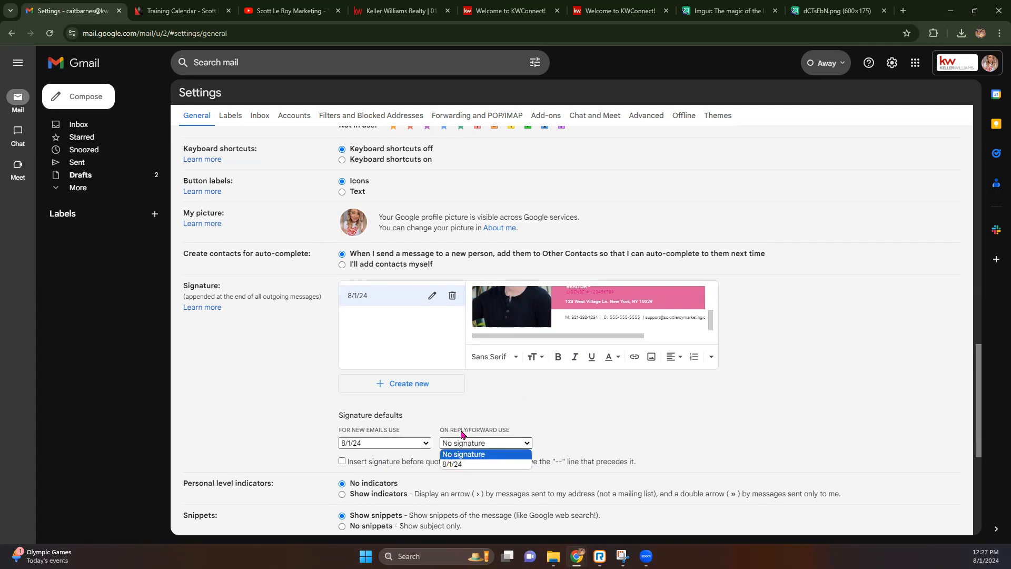
left_click(463, 464)
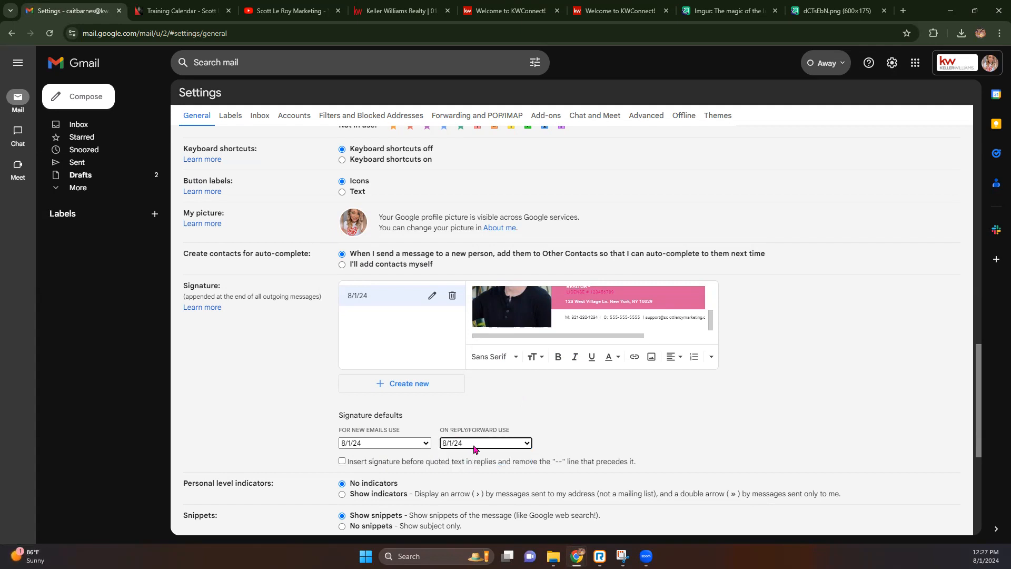
left_click(632, 441)
scroll(447, 442, "down", 5)
left_click(552, 479)
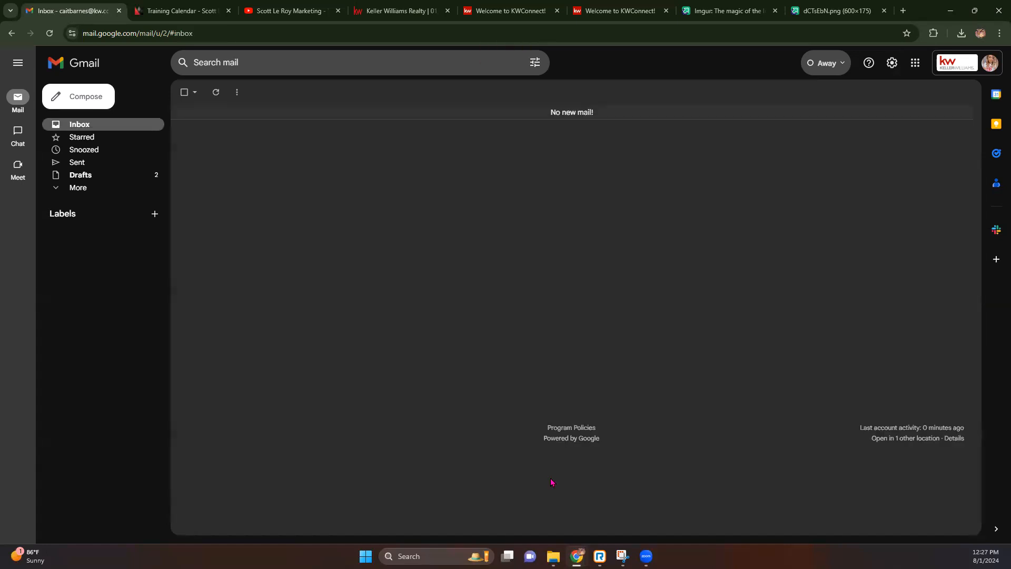
Compose a new Gmail message and confirm the pink 8/1/24 signature image appears automatically.
left_click(104, 101)
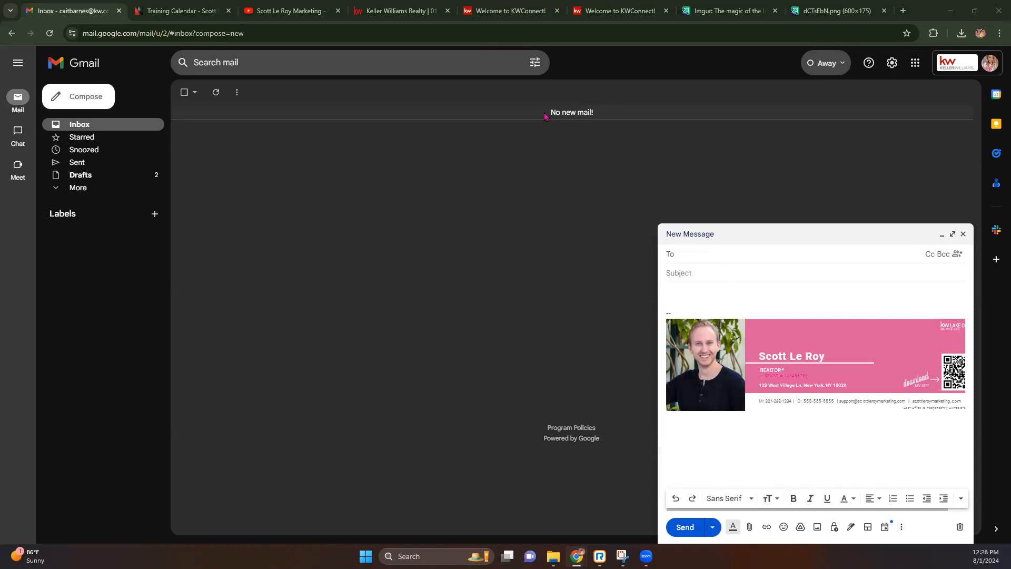
left_click(605, 11)
left_click(476, 15)
Close the Imgur, dCTsEbN.png, empty and both KWConnect tabs, then mark 01_KW_Eml_Sig as Done.
left_click(400, 10)
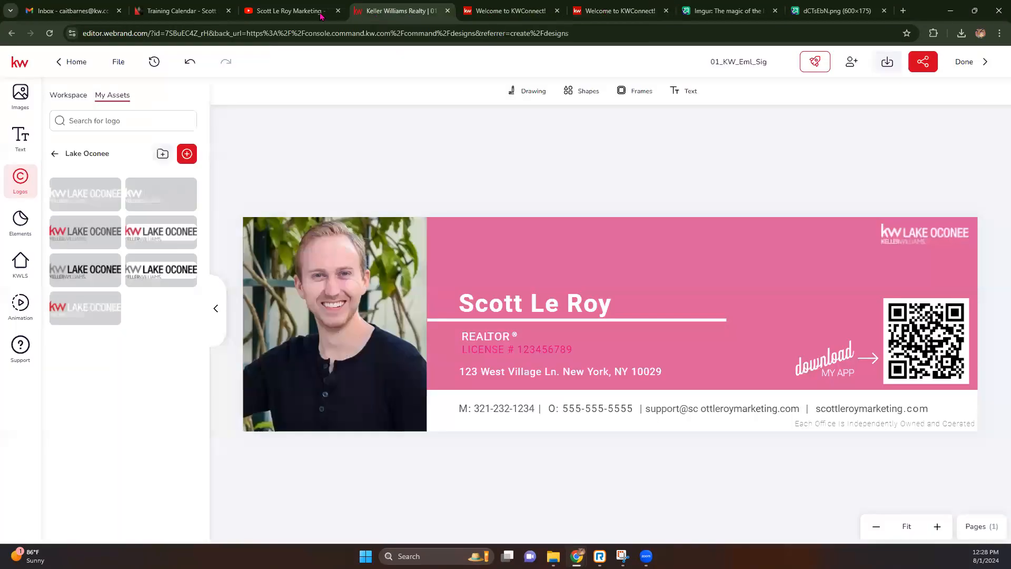
left_click(774, 11)
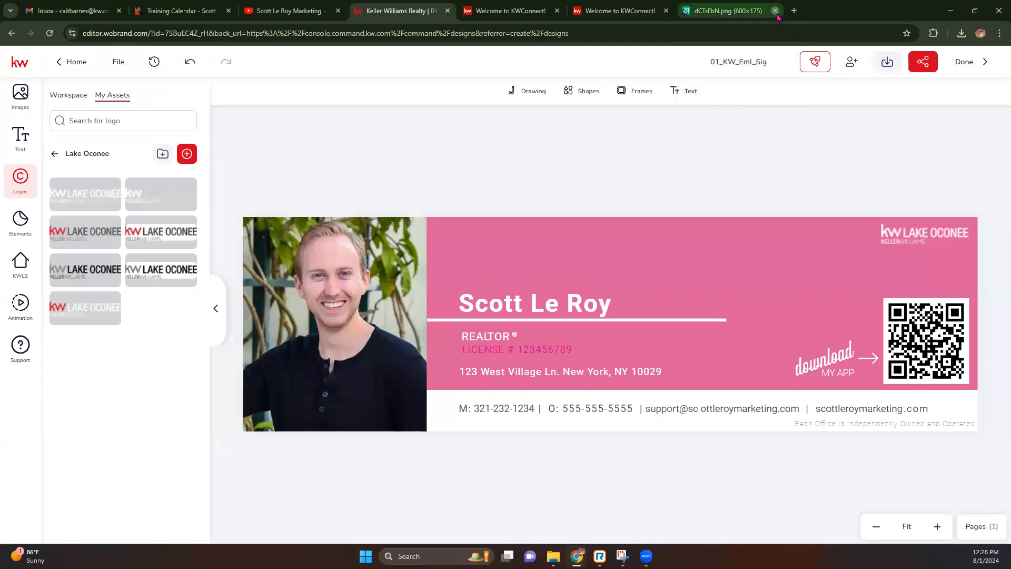
left_click(778, 12)
left_click(777, 10)
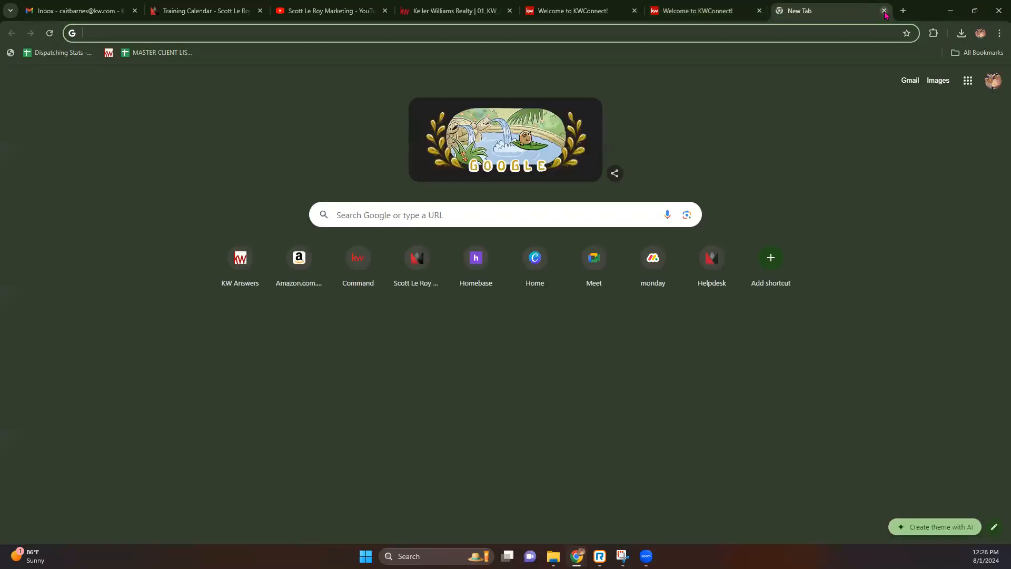
left_click(884, 11)
left_click(759, 10)
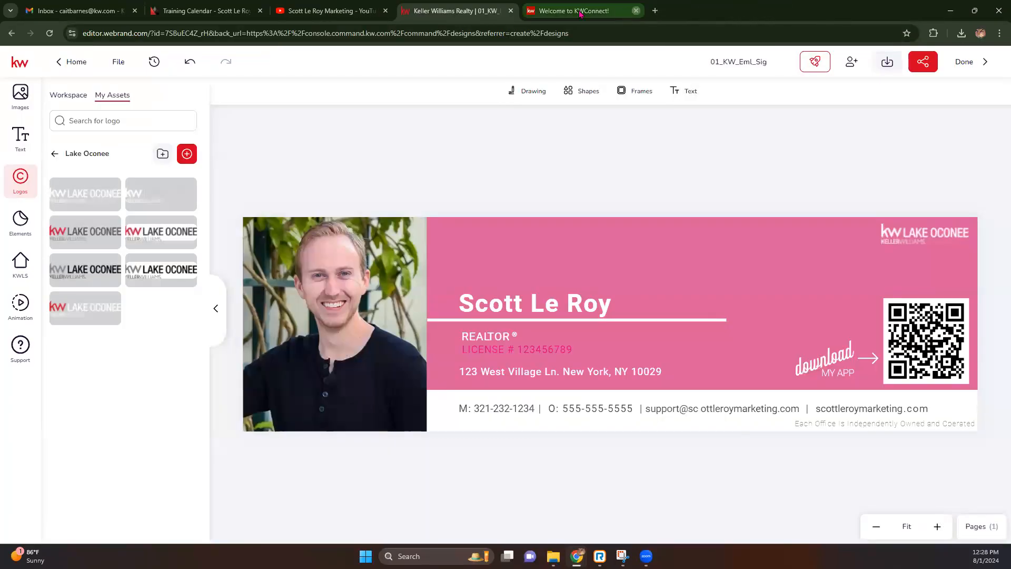
left_click(636, 10)
left_click(974, 62)
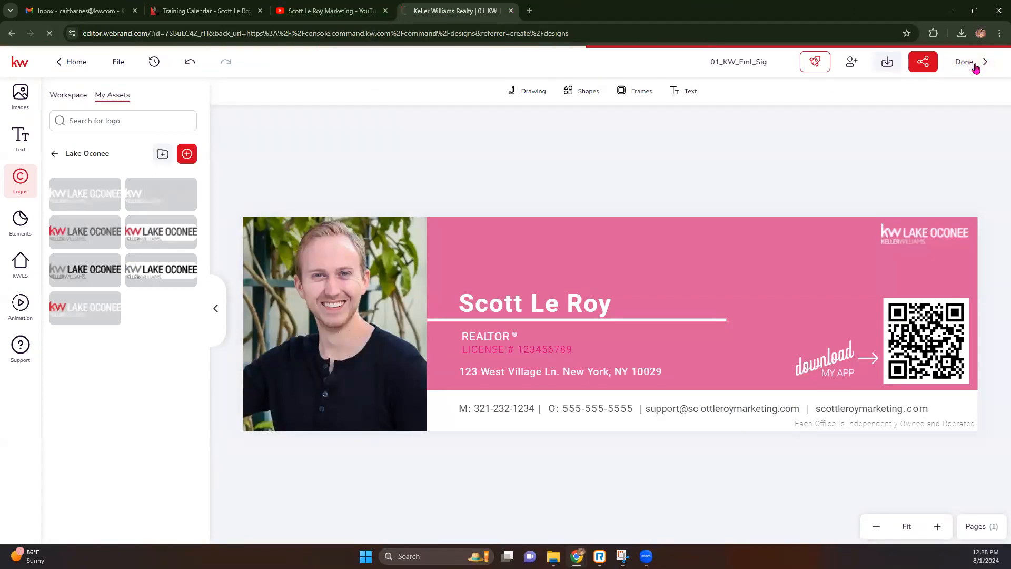
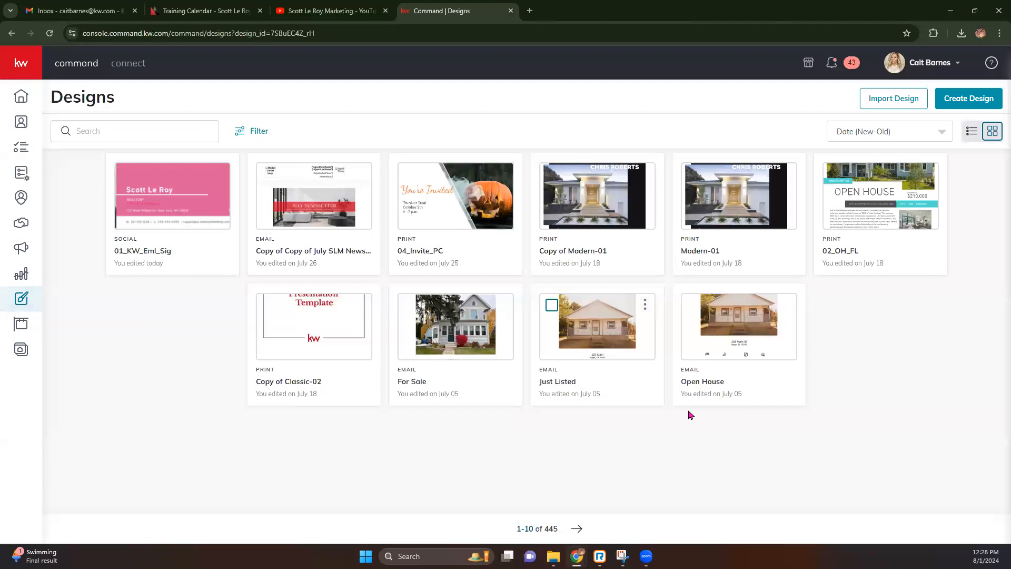
Start a new Social design and continue through to the template library.
left_click(971, 99)
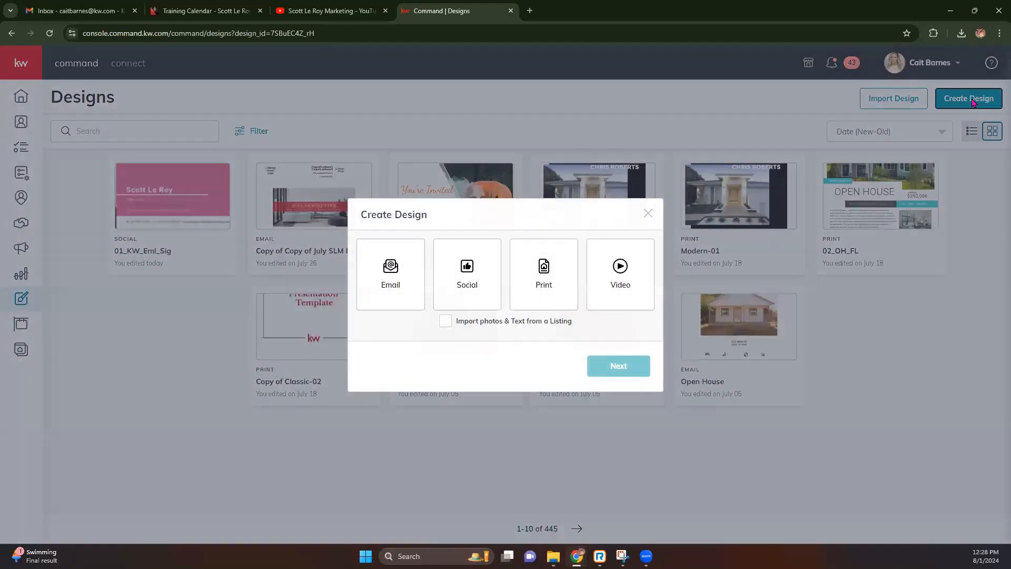
left_click(460, 281)
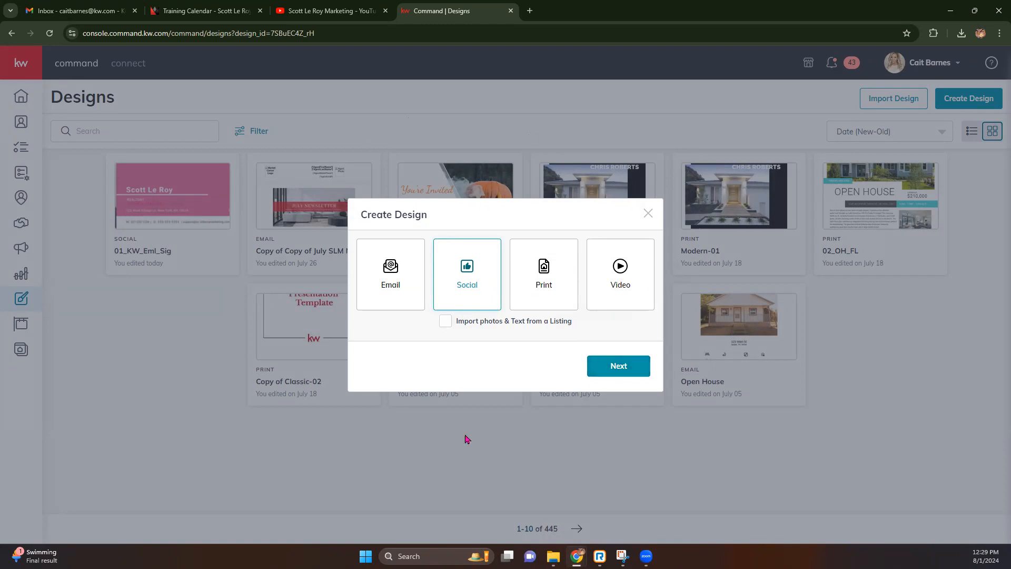
left_click(618, 366)
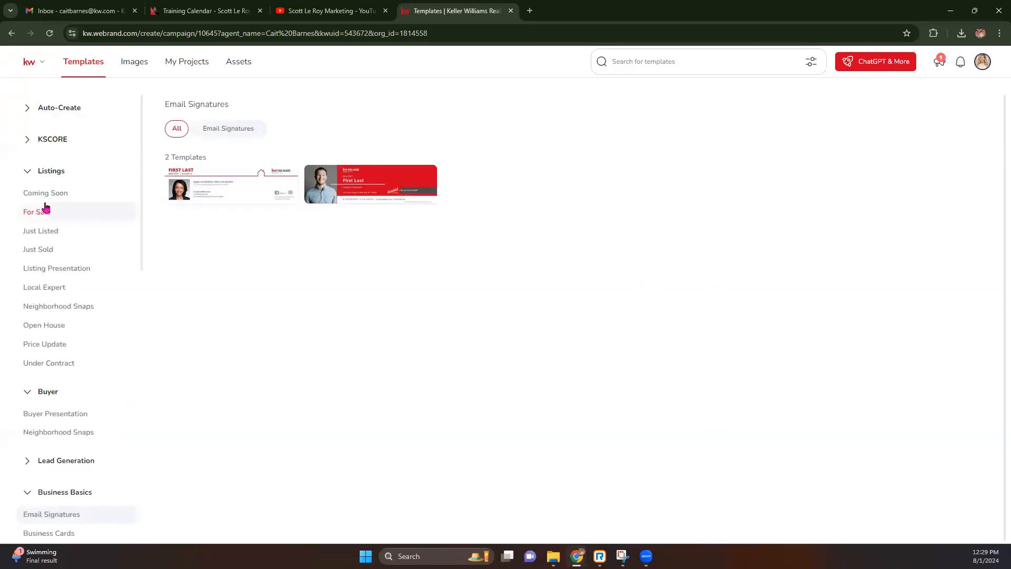
Filter Open House templates to Social - Square and use the 02_OH_IG You're Invited template.
left_click(46, 330)
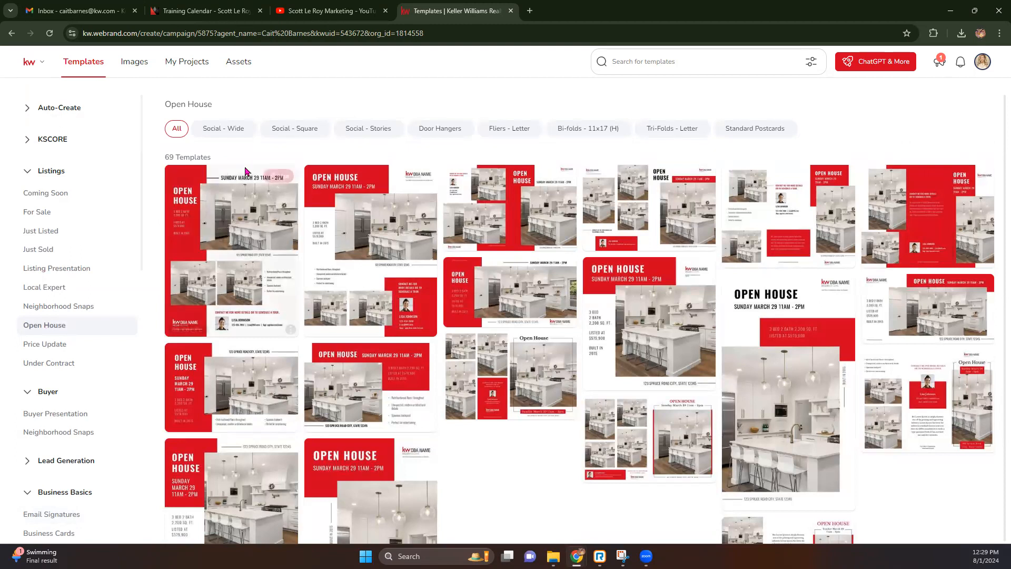
left_click(305, 133)
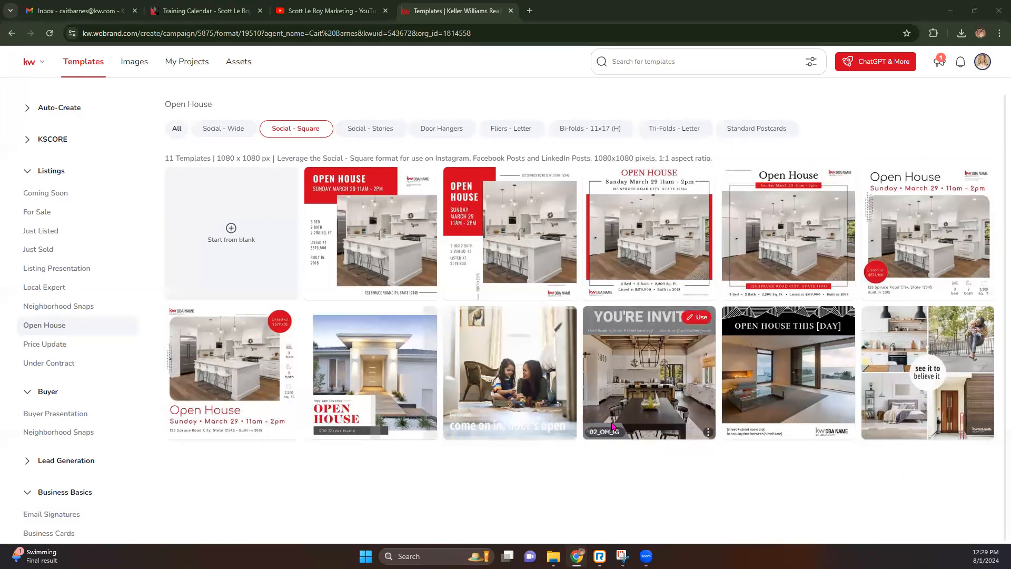
left_click(702, 318)
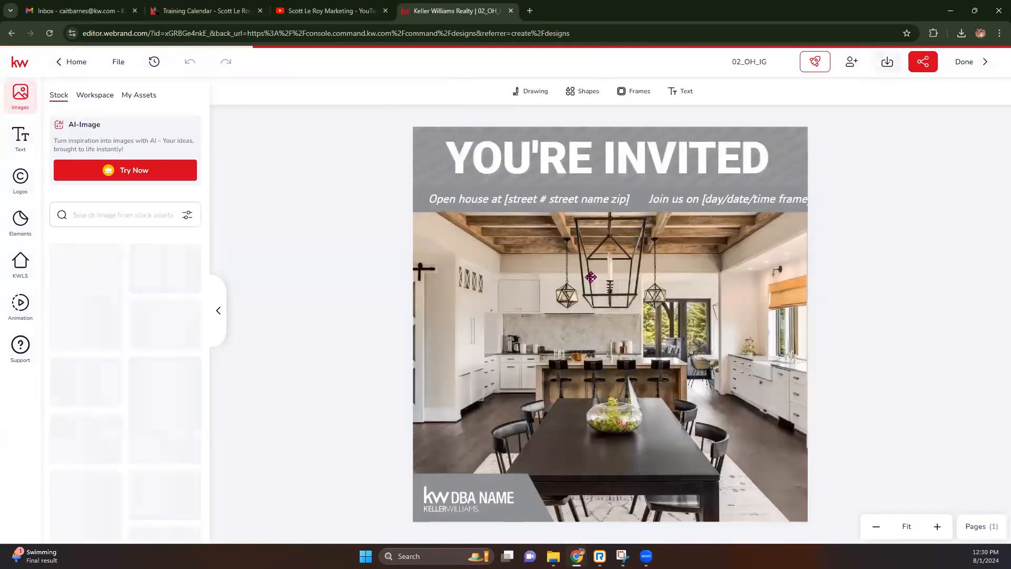
Give the grey shape behind the headline a blue template outline colour.
left_click(783, 165)
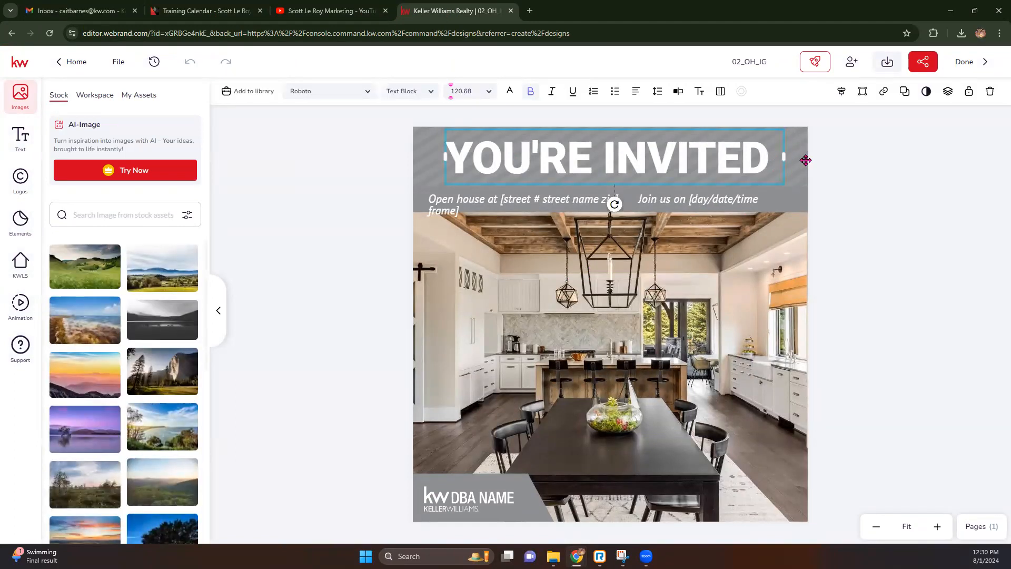
left_click(806, 160)
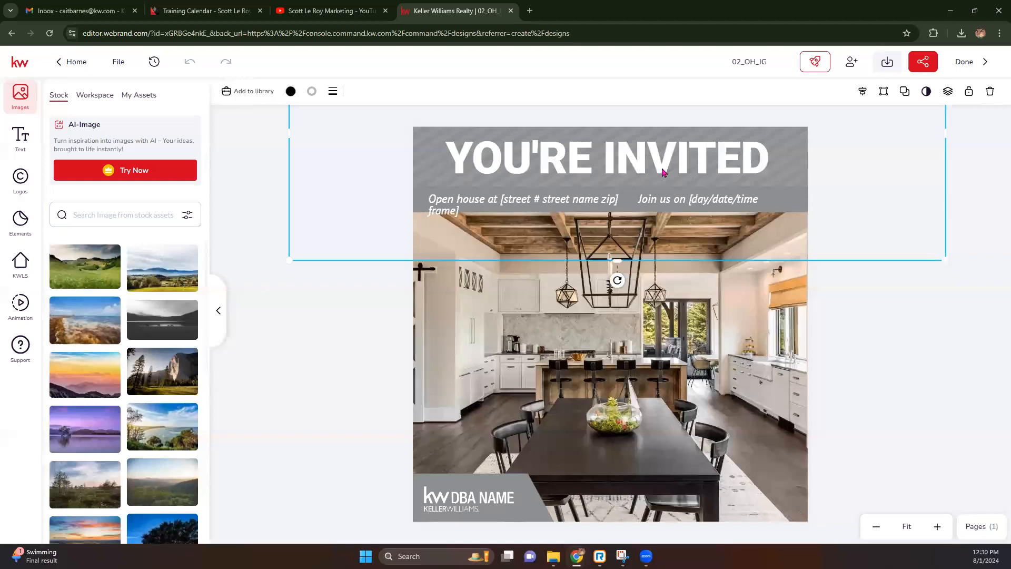
left_click(310, 92)
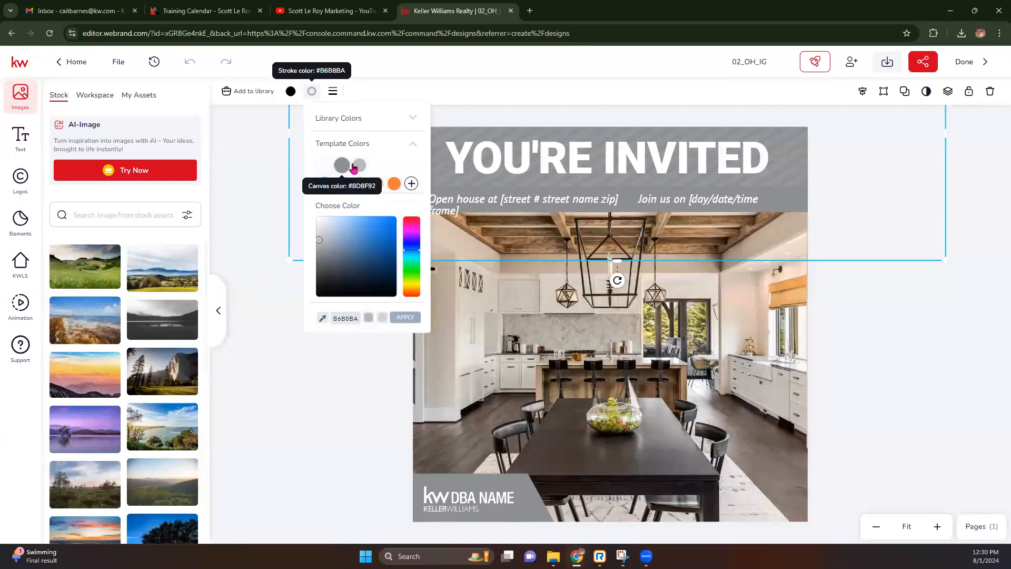
left_click(360, 164)
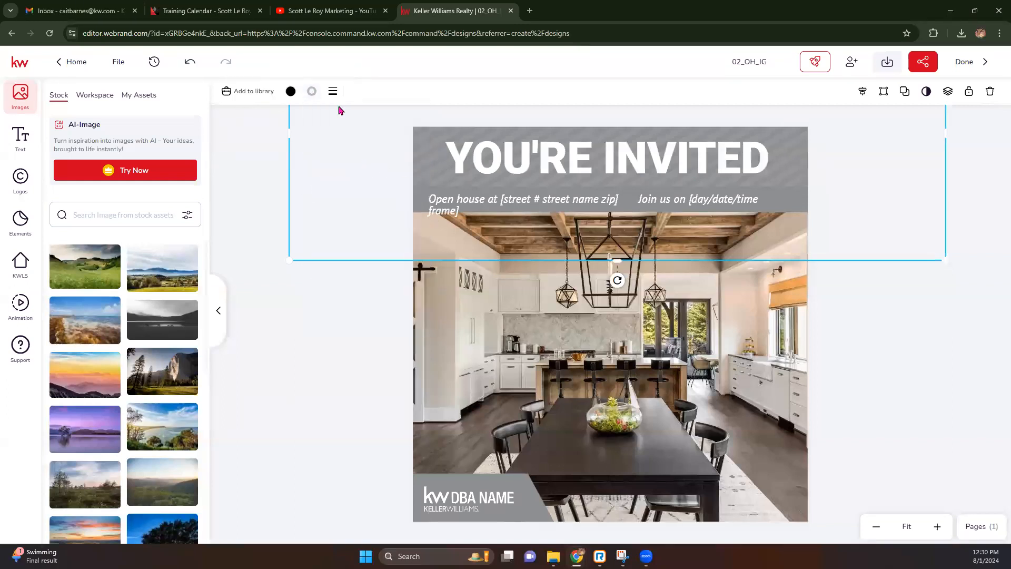
left_click(311, 92)
left_click(326, 185)
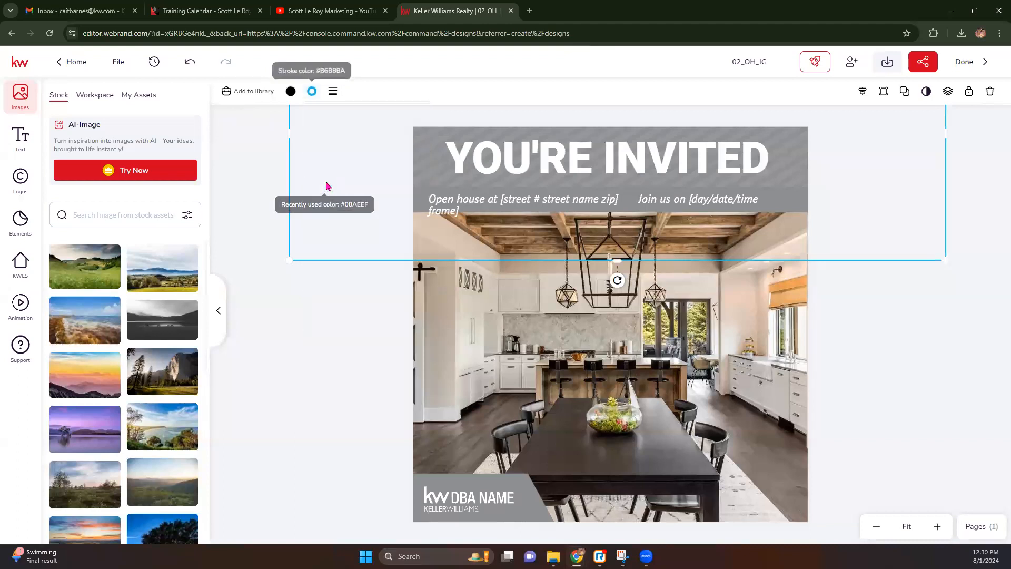
mouse_move(397, 147)
left_mouse_down()
mouse_move(359, 194)
mouse_move(379, 165)
left_mouse_up()
Colour the YOU'RE INVITED headline bright pink from the Pink library palette.
left_click(379, 285)
left_click(487, 164)
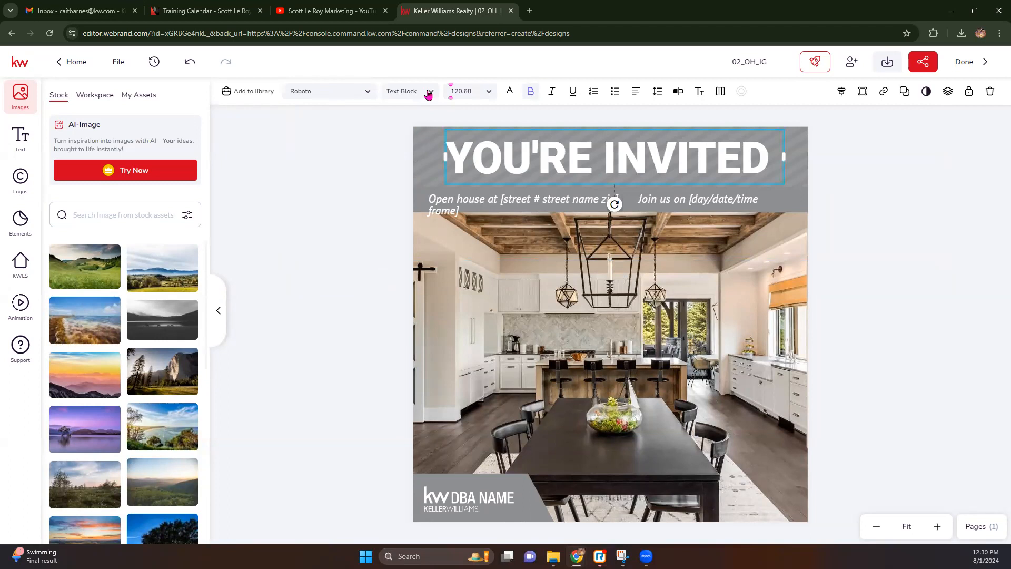
left_click(511, 93)
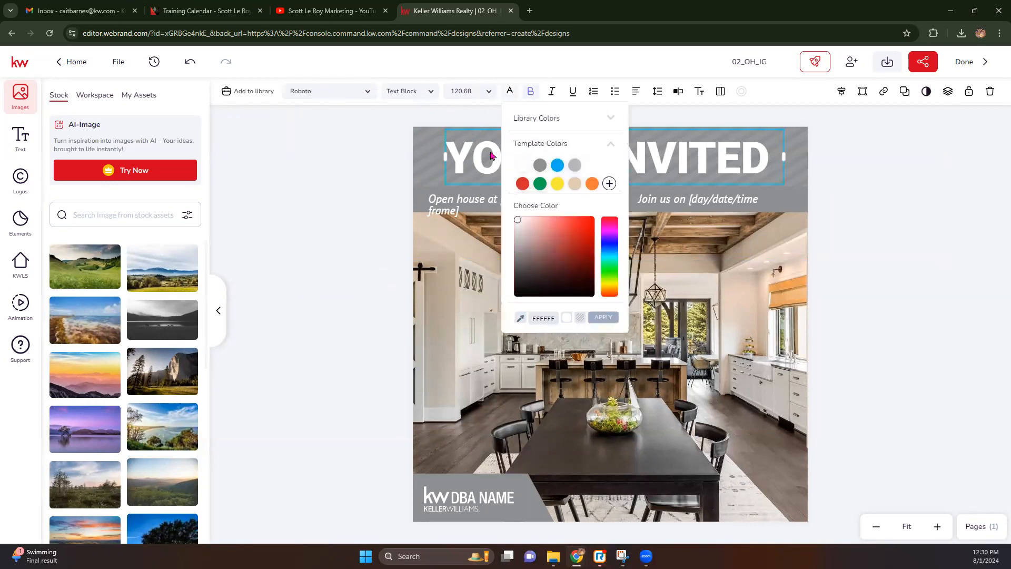
left_click(597, 125)
left_click(598, 135)
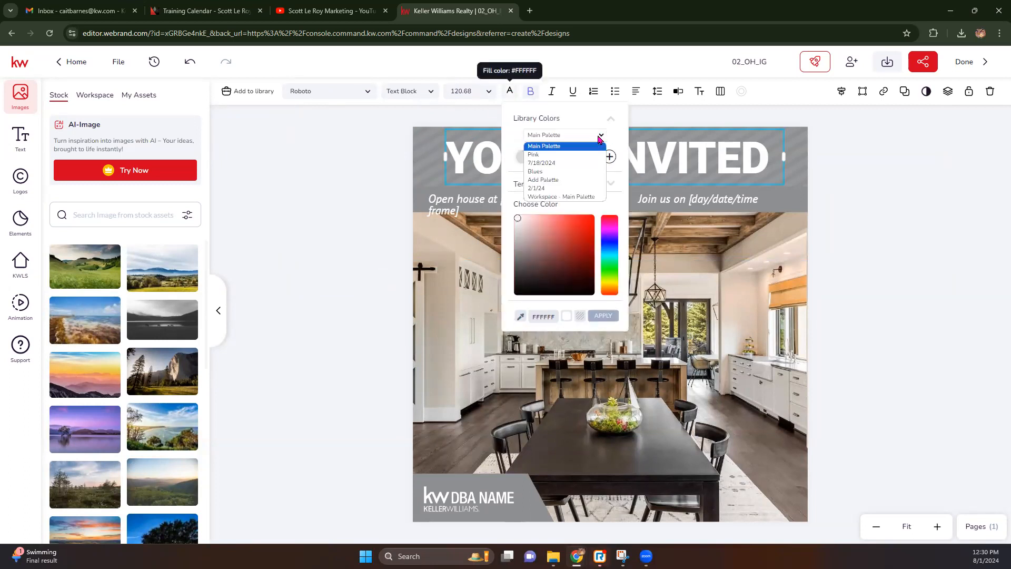
left_click(542, 160)
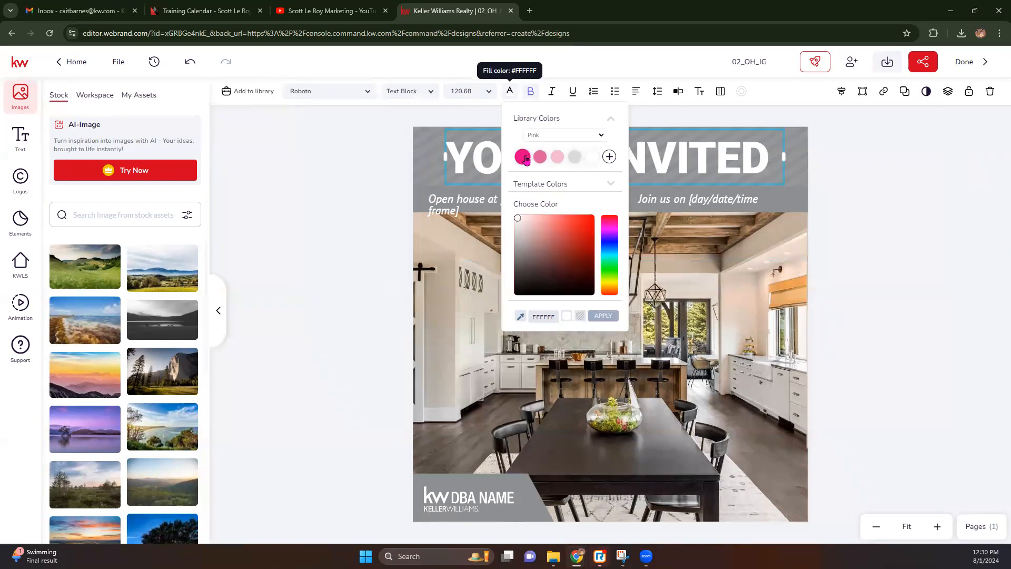
left_click(523, 158)
left_click(499, 205)
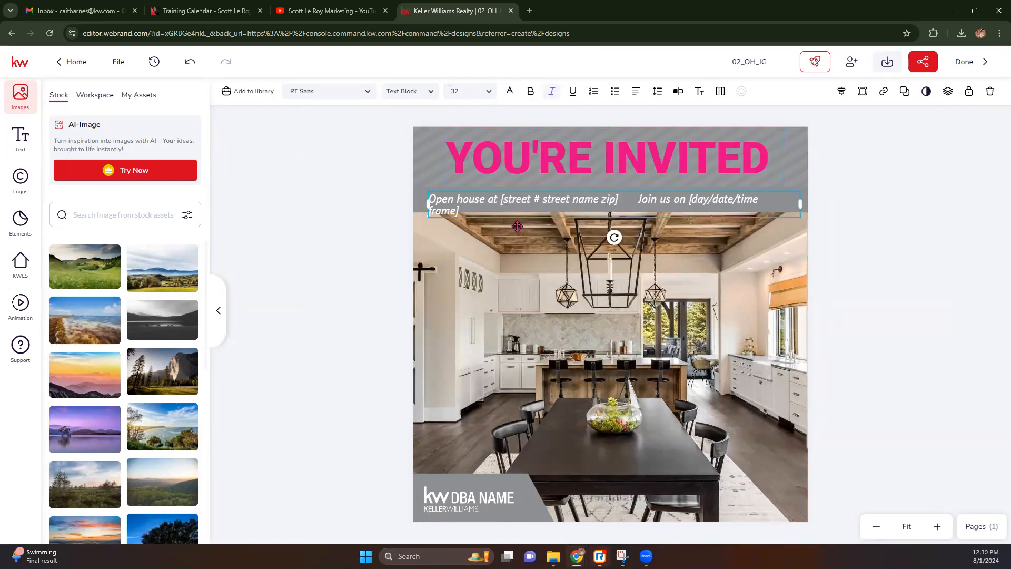
Replace the subtitle placeholders with '123 Main St' and 'August 4 12-2 pm' on two lines.
double_click(479, 204)
left_click_drag(499, 200, 619, 198)
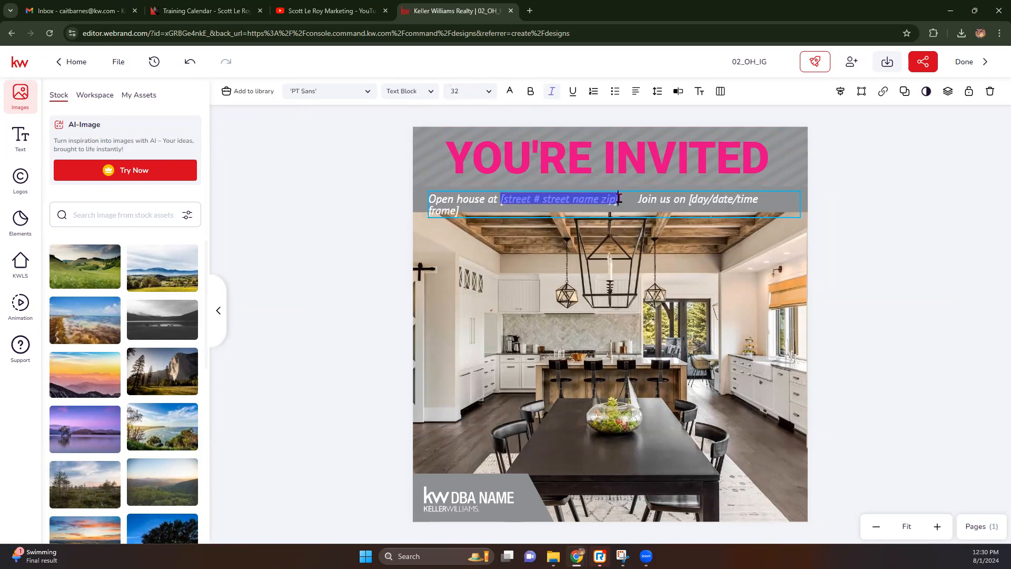
type("123 Ma")
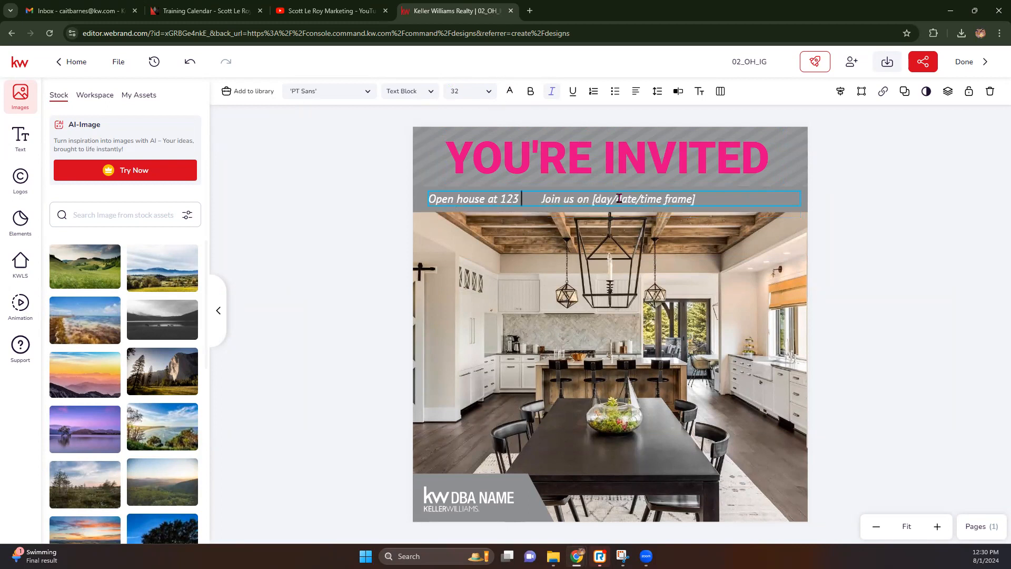
type("in St")
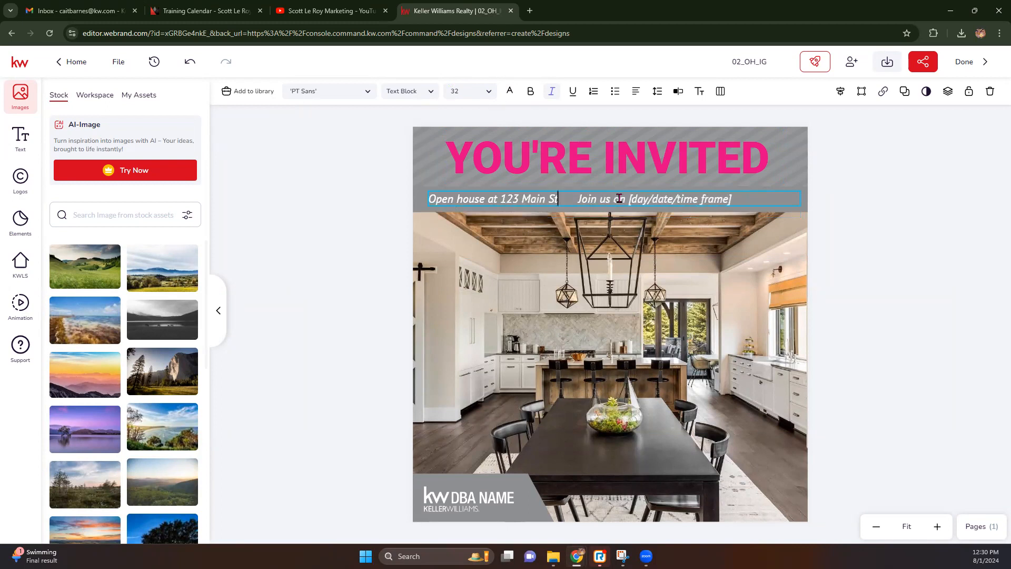
left_click_drag(630, 199, 734, 199)
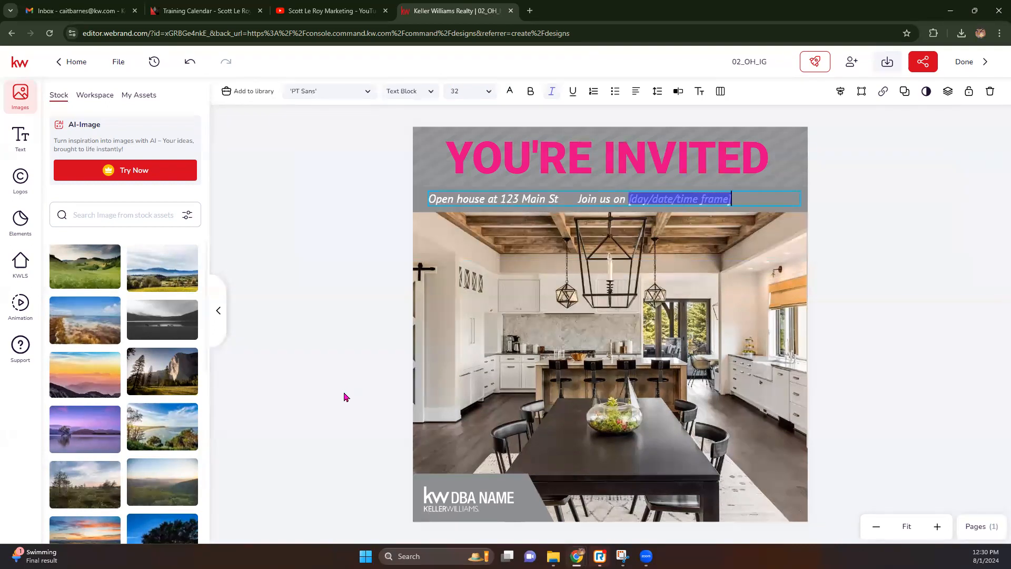
key("BackSpace")
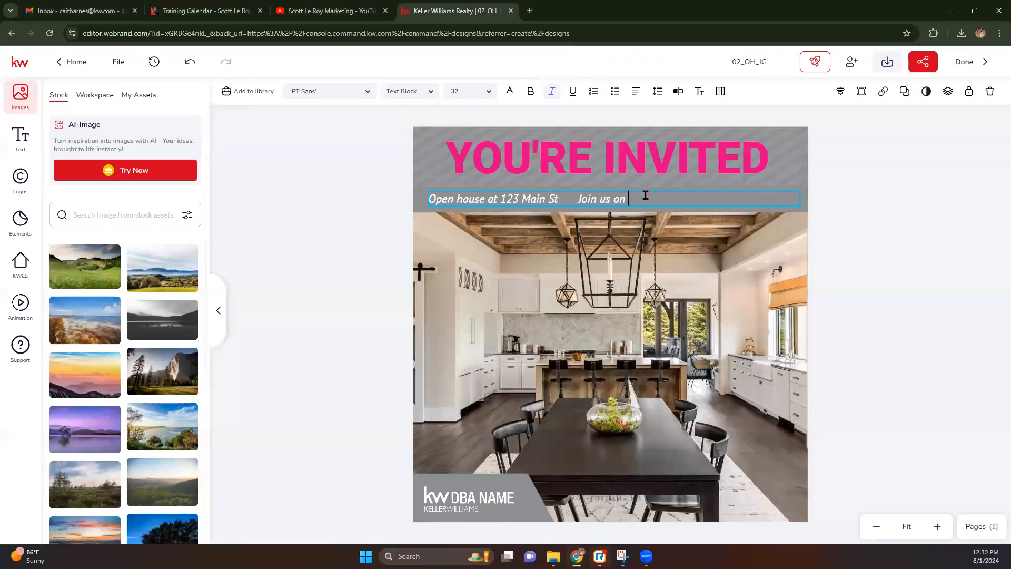
type("ugus")
type("t 4 12-2 pm")
key("Return")
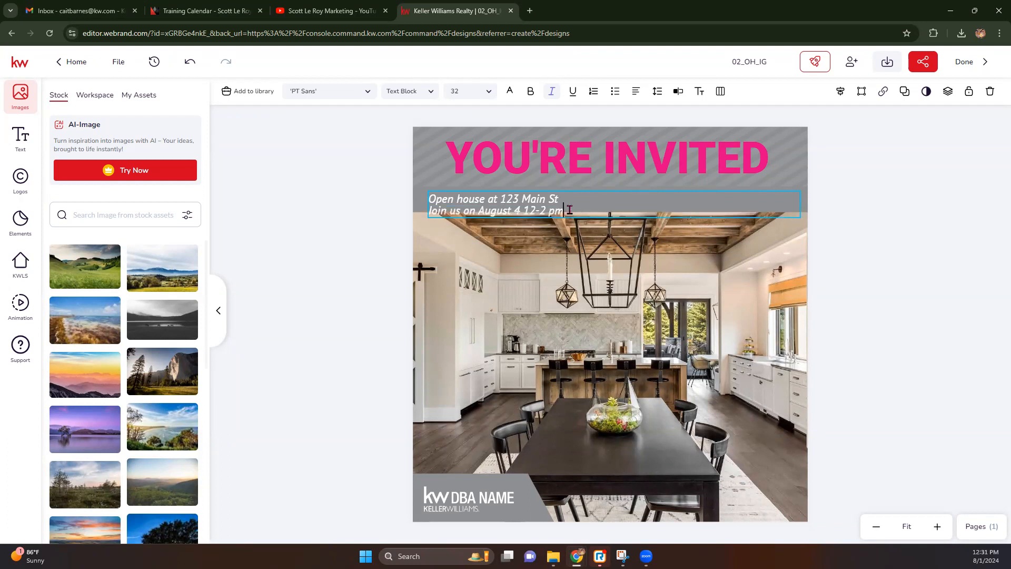
Centre both subtitle lines and nudge the subtitle box slightly upward.
left_click_drag(569, 209, 426, 198)
left_click(633, 92)
left_click(663, 117)
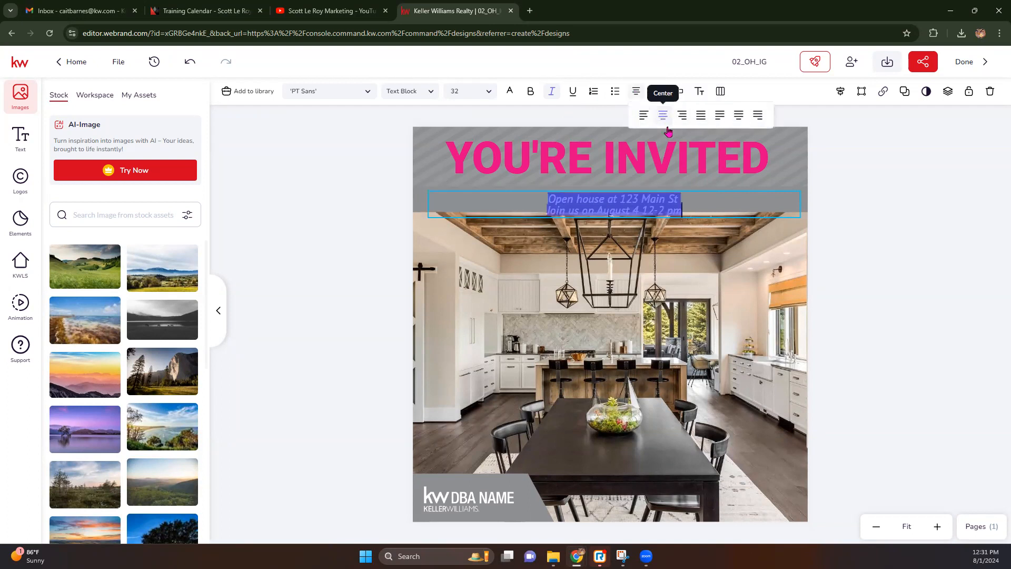
left_click(727, 204)
left_click_drag(725, 203, 725, 198)
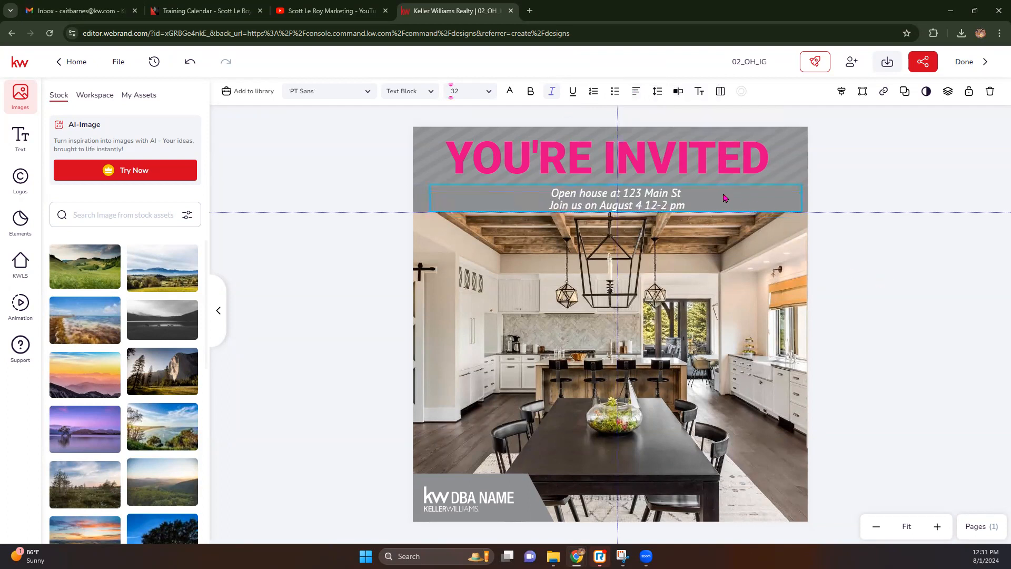
left_click(889, 243)
left_click(748, 320)
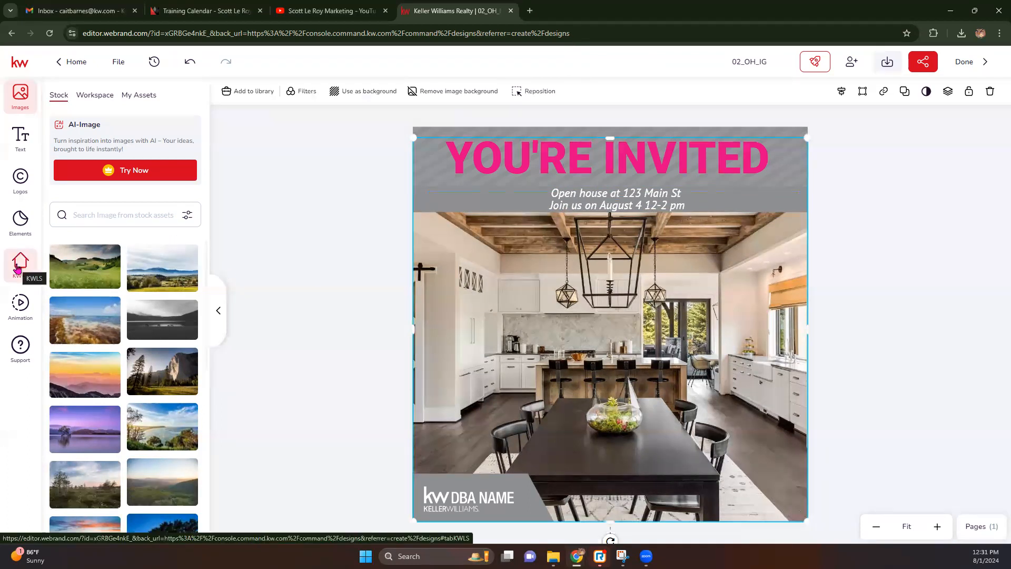
Search KW listings for '123 main' and swap in the Alameda listing's exterior photo.
left_click(18, 269)
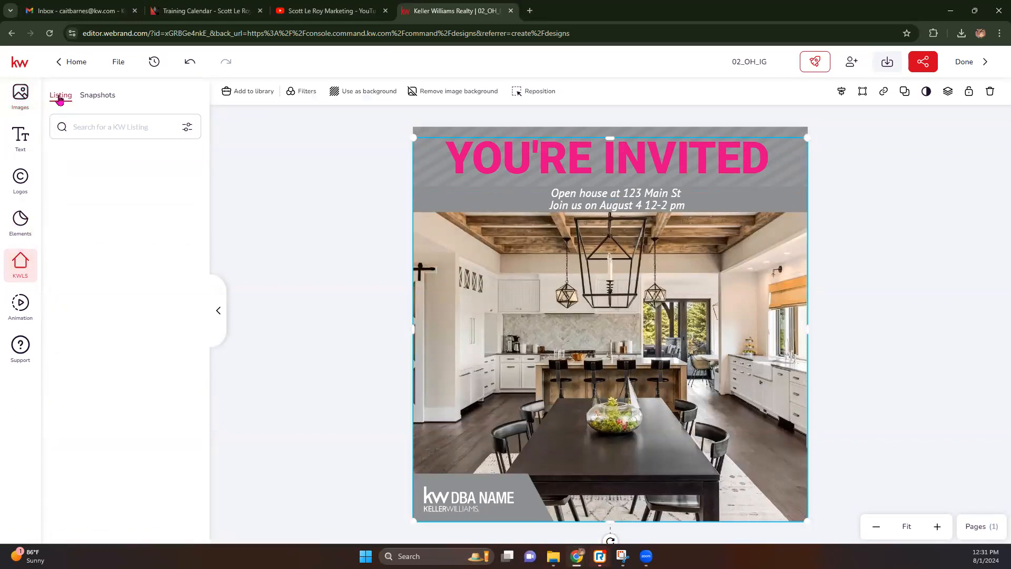
left_click(190, 129)
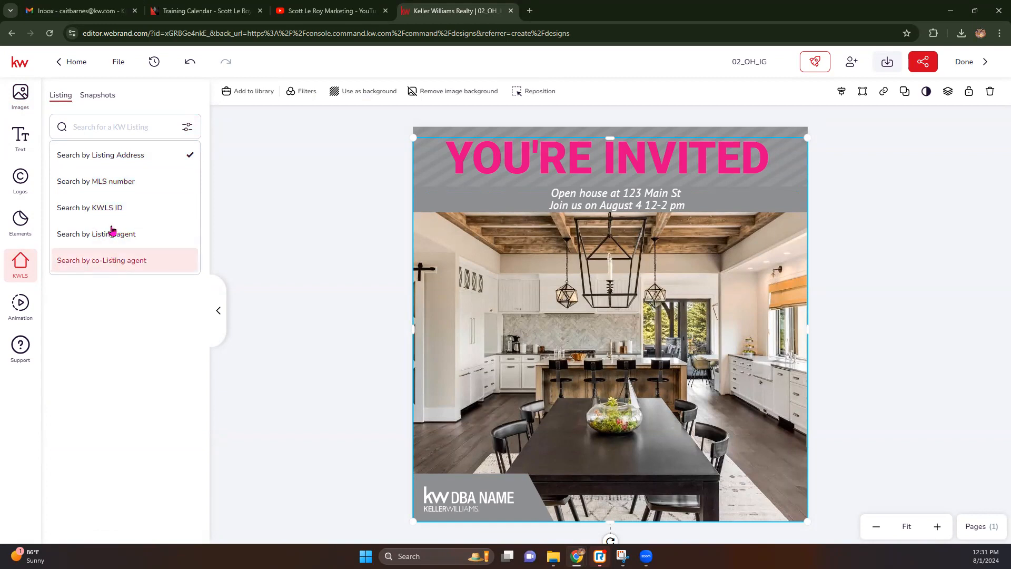
left_click(106, 126)
type("123")
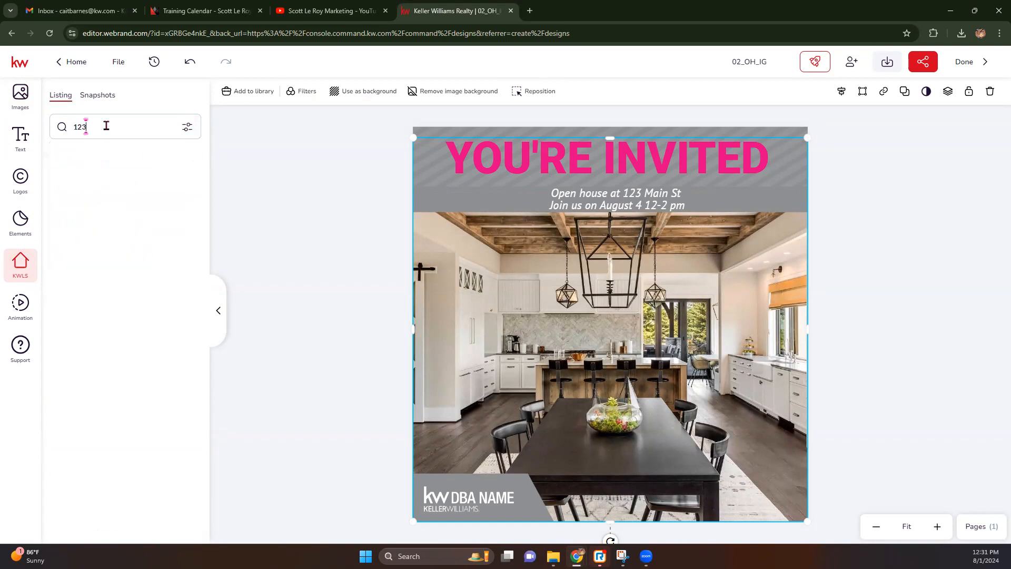
type(" main")
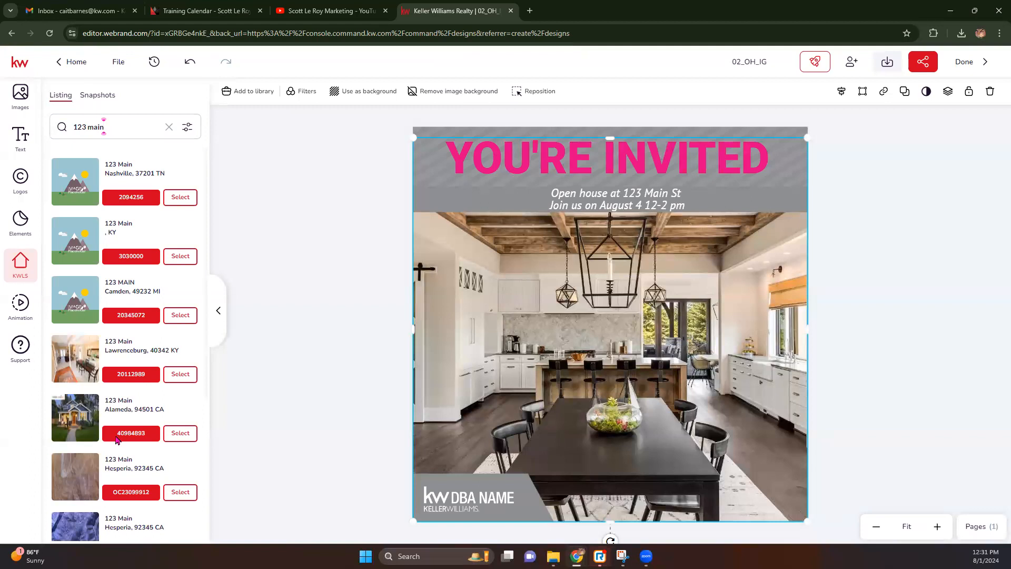
left_click(176, 435)
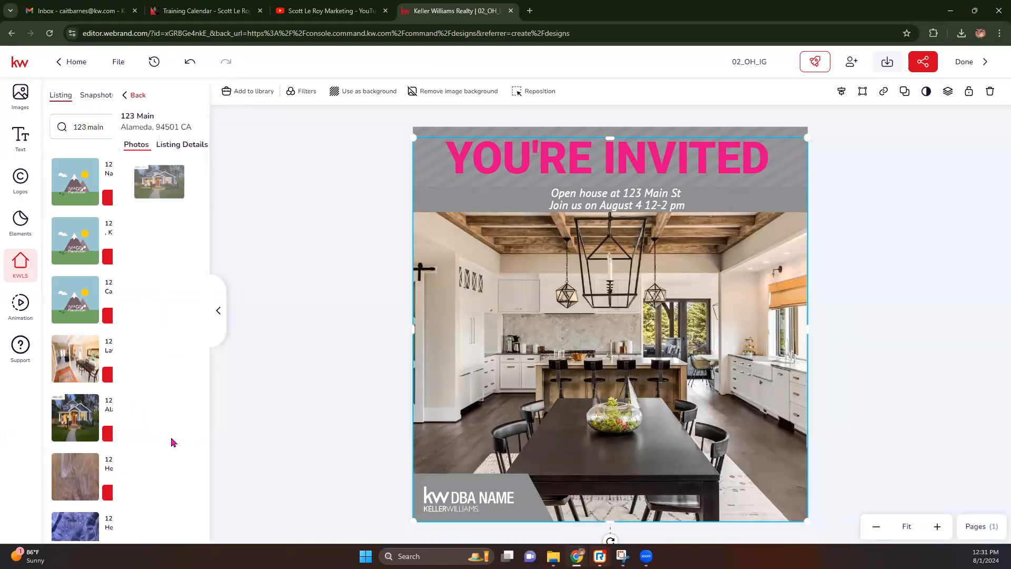
mouse_move(73, 176)
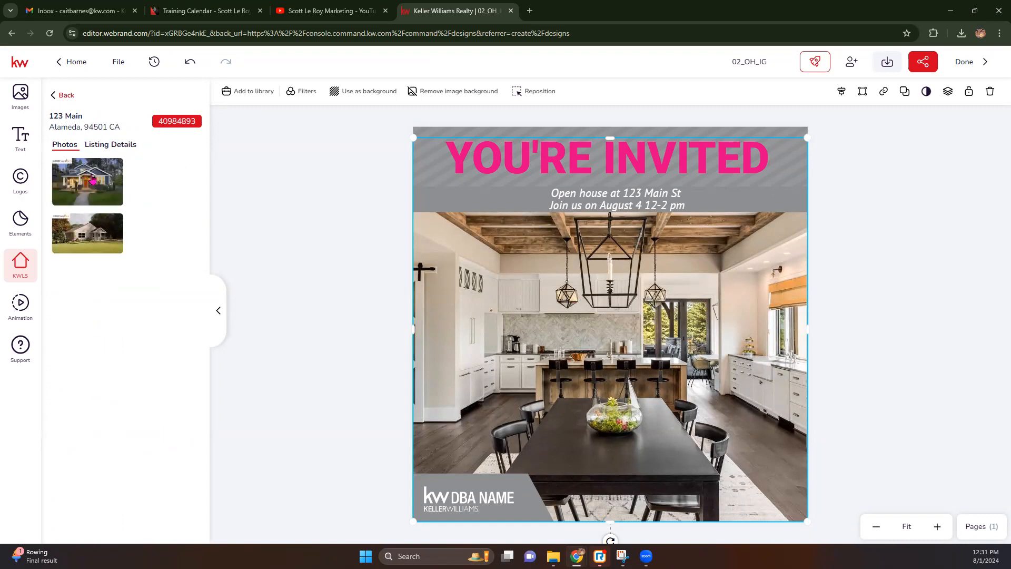
left_click(78, 169)
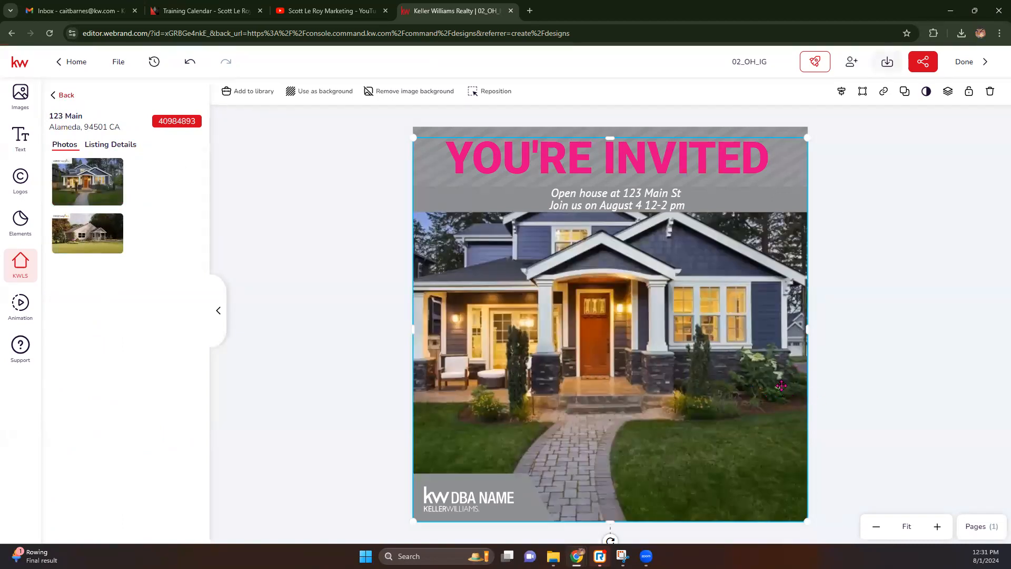
mouse_move(609, 521)
left_mouse_down()
mouse_move(621, 437)
mouse_move(613, 521)
left_mouse_up()
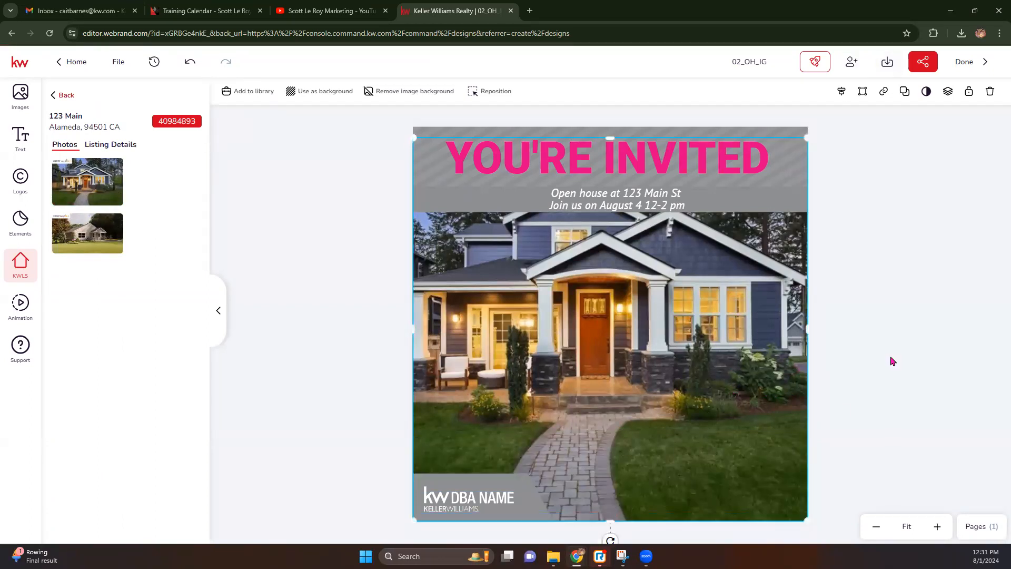
left_click(192, 61)
left_click(192, 62)
left_click(100, 178)
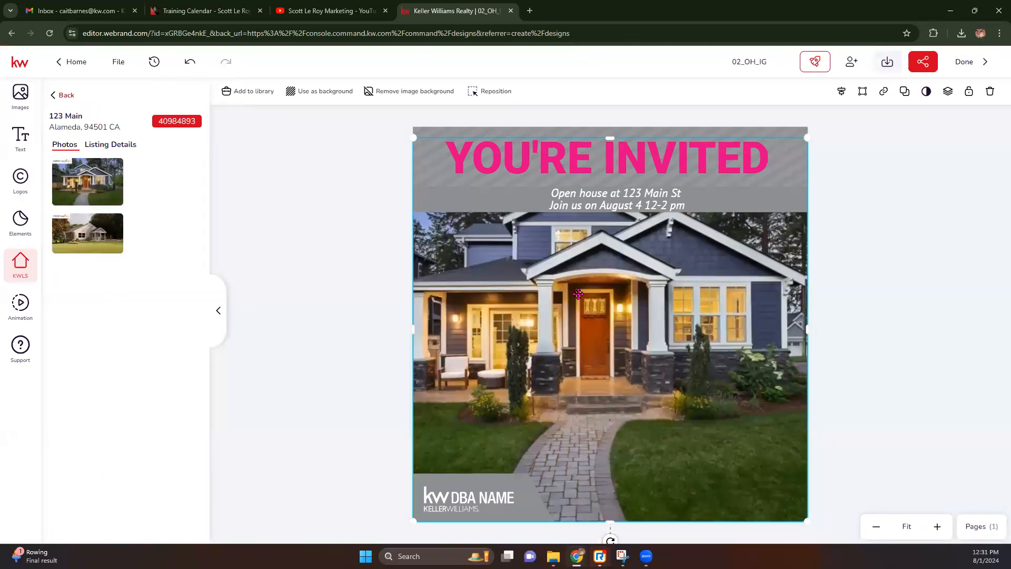
Reposition the house photo within its frame so the MLS logo is cropped out.
double_click(579, 294)
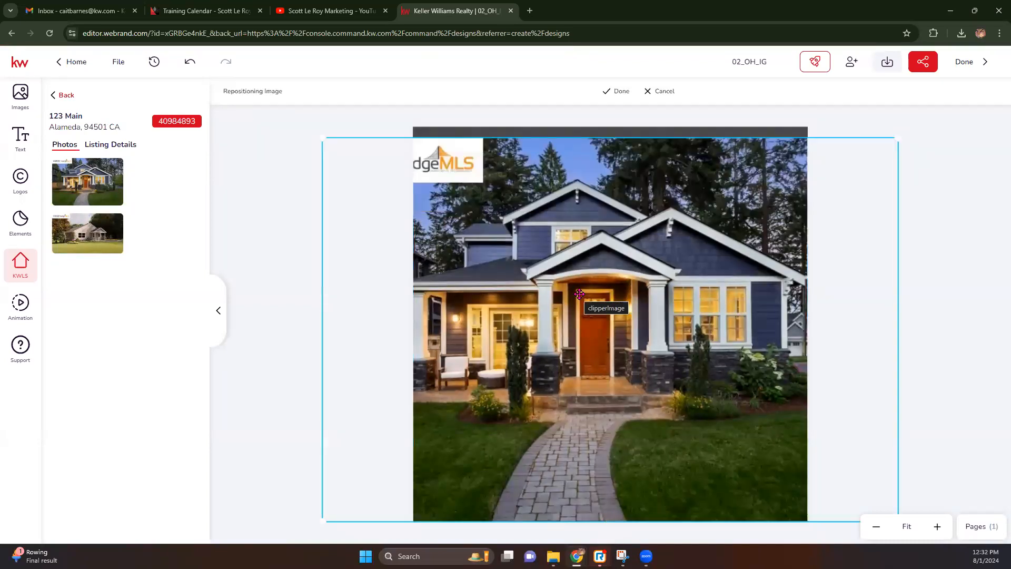
left_click_drag(579, 295, 585, 318)
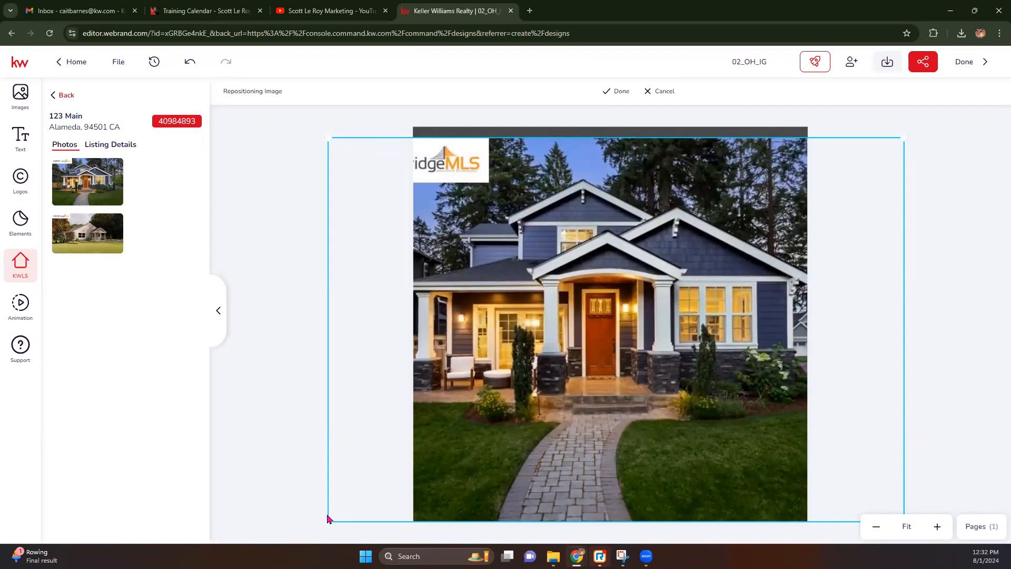
mouse_move(720, 346)
left_mouse_down()
mouse_move(704, 345)
mouse_move(767, 346)
mouse_move(729, 344)
left_mouse_up()
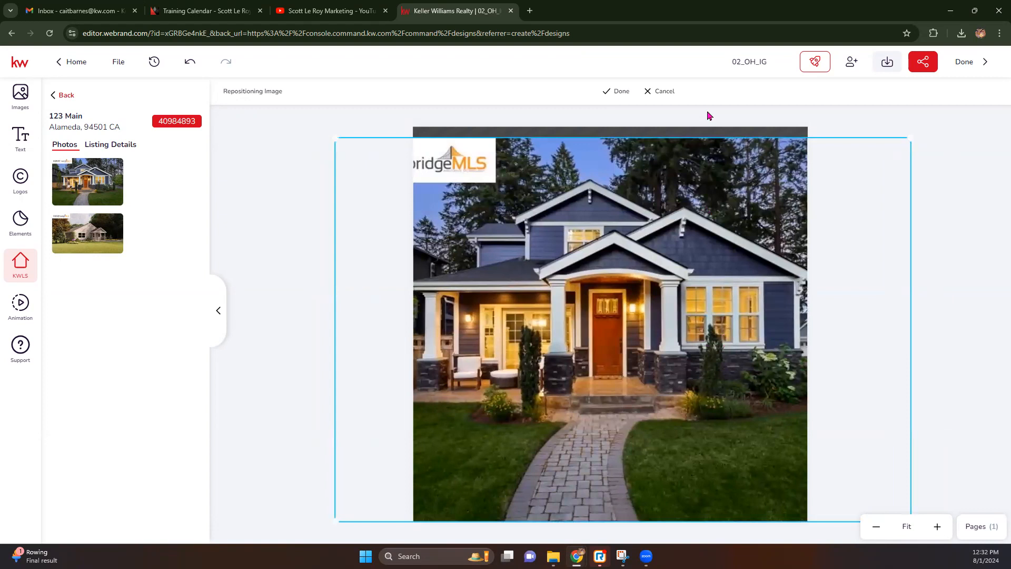
left_click(621, 92)
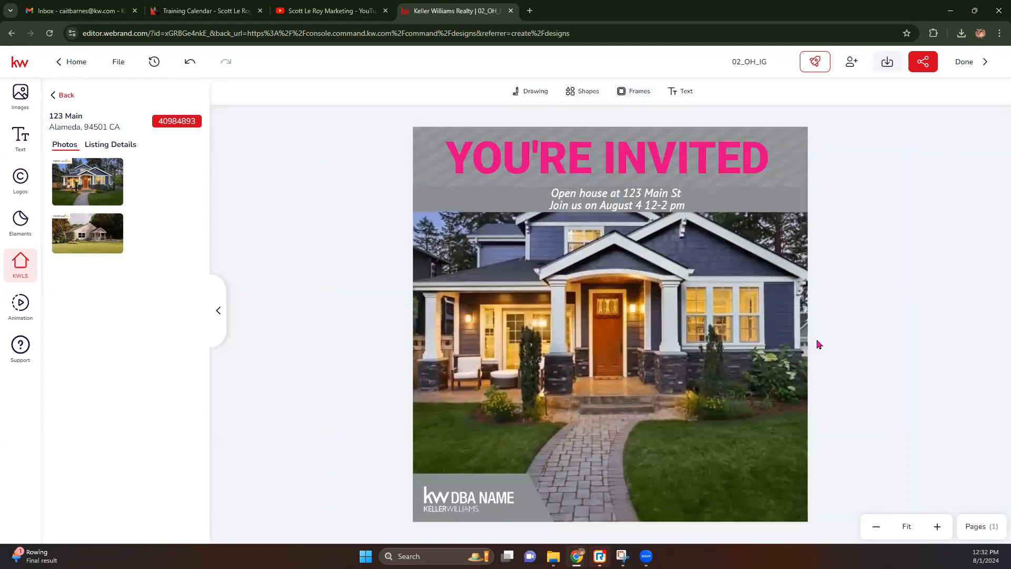
Replace the DBA NAME logo with the first KW Lake Oconee logo from My Assets.
left_click(455, 497)
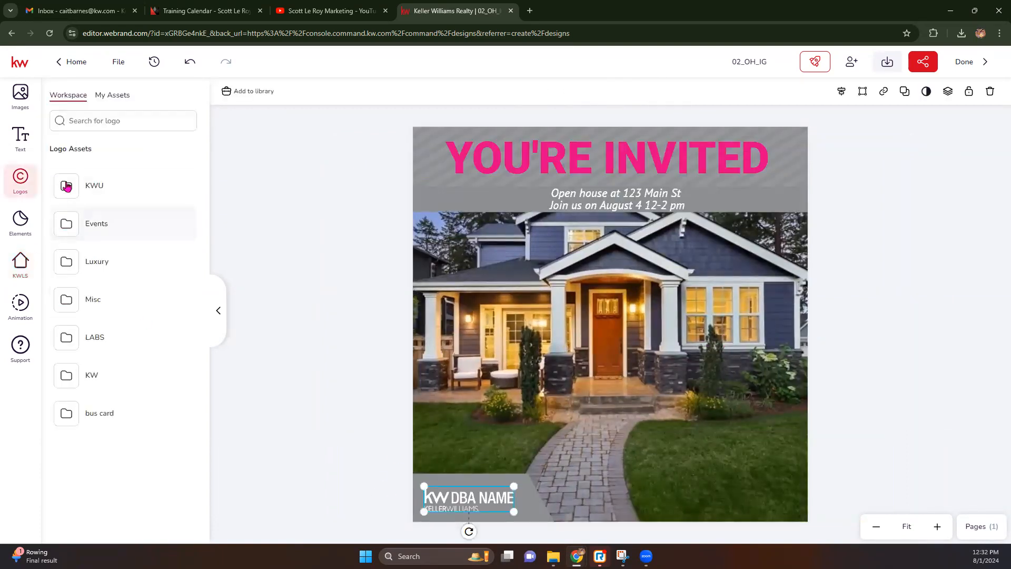
left_click(108, 99)
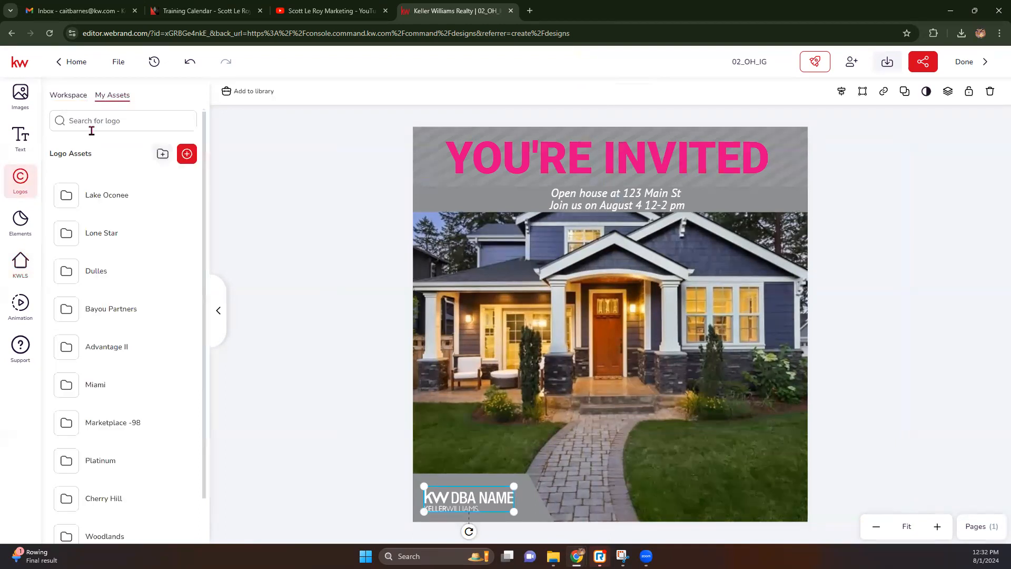
left_click(89, 196)
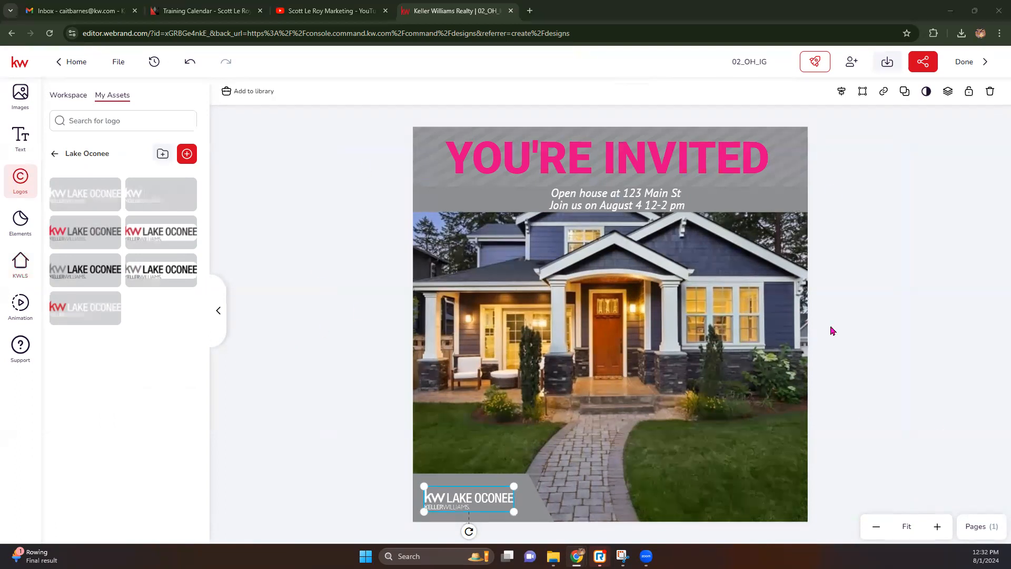
left_click(871, 348)
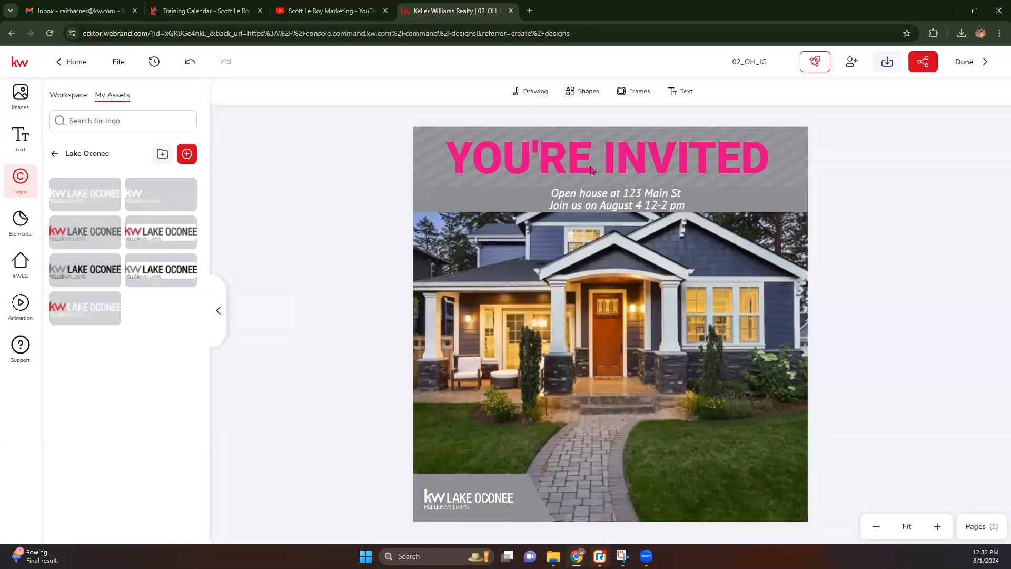
left_click(590, 169)
left_click(465, 288)
left_click(272, 281)
Add a small circular image frame at lower left and move the Lake Oconee logo bottom-right.
left_click(631, 93)
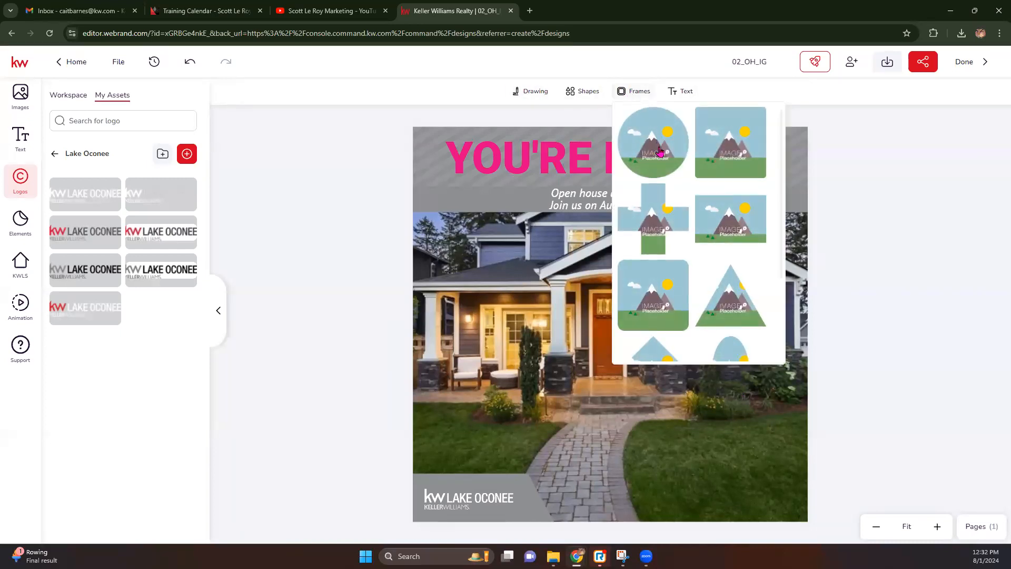
scroll(690, 258, "down", 3)
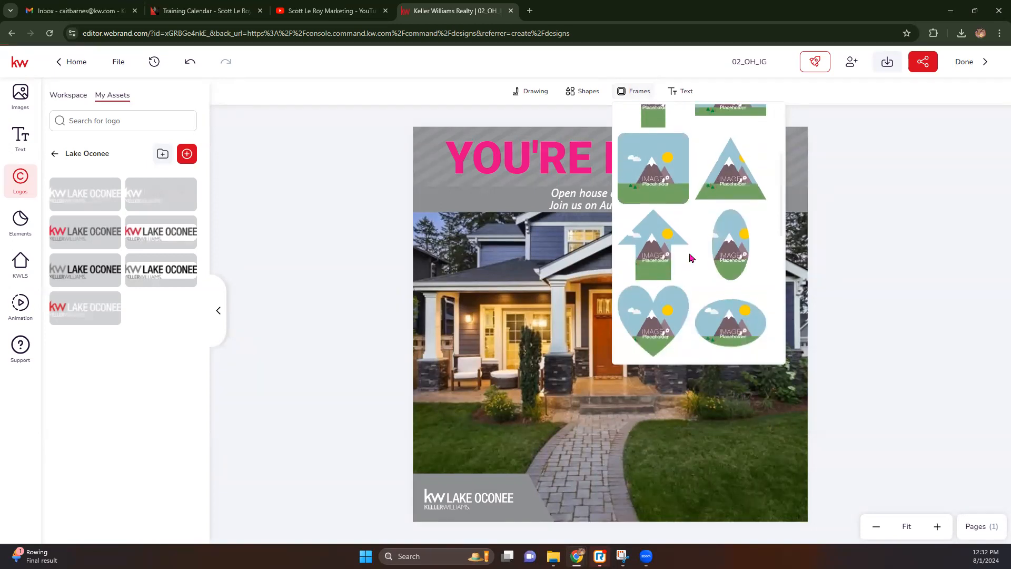
scroll(663, 160, "up", 3)
left_click(663, 160)
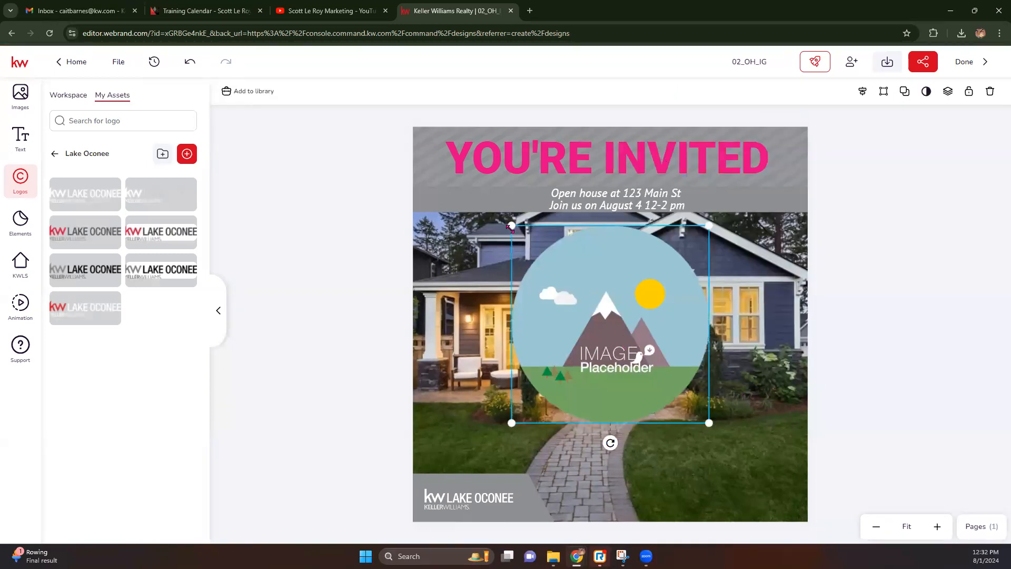
left_click_drag(530, 251, 592, 314)
left_click_drag(640, 357, 457, 424)
left_click_drag(467, 504, 720, 508)
mouse_move(455, 444)
left_mouse_down()
mouse_move(453, 465)
mouse_move(457, 441)
left_mouse_up()
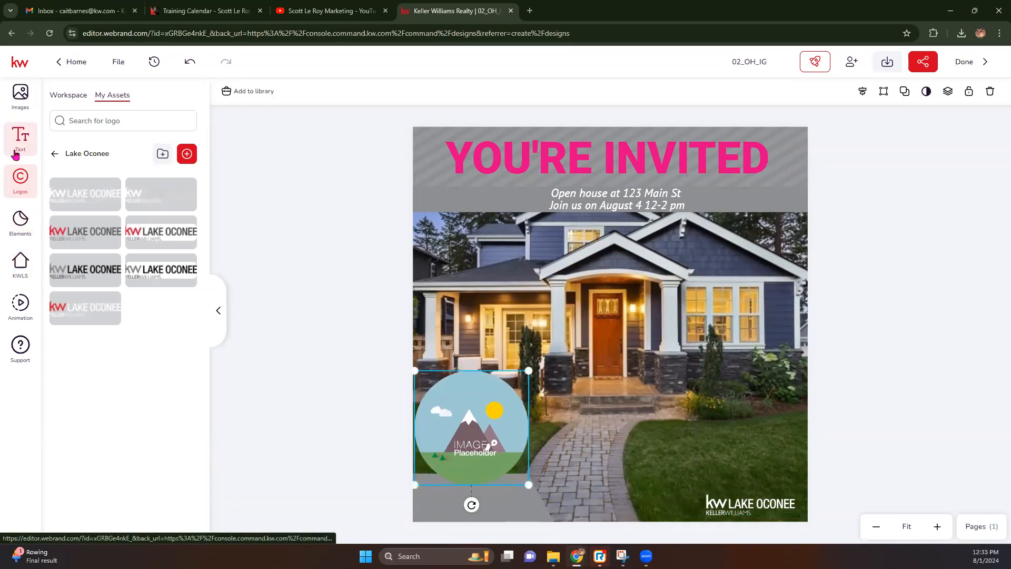
Fill the circle with Headshot.jpg from My Assets, enlarged and shifted down-right inside it.
left_click(21, 97)
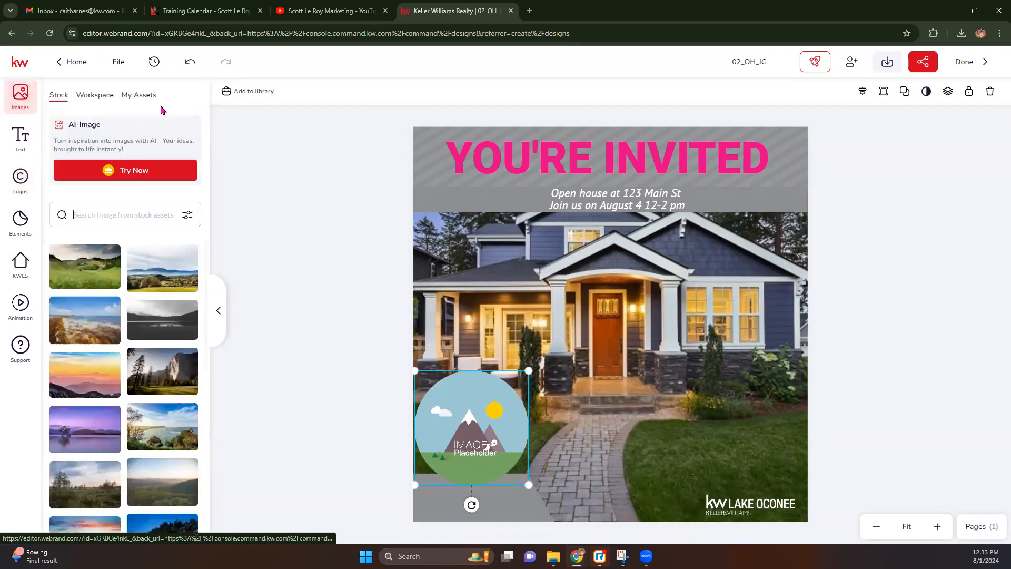
left_click(140, 96)
mouse_move(173, 328)
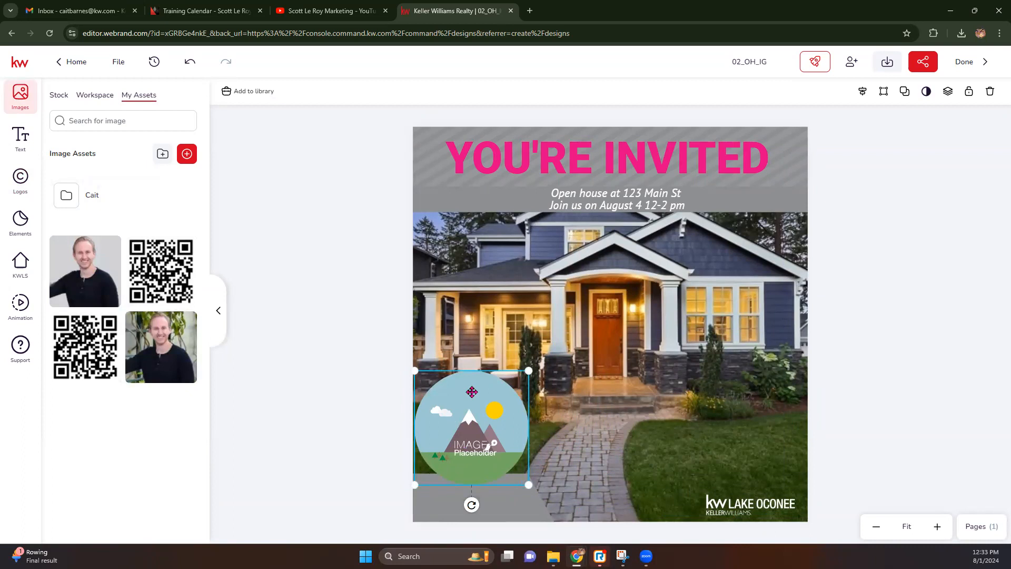
left_click(168, 326)
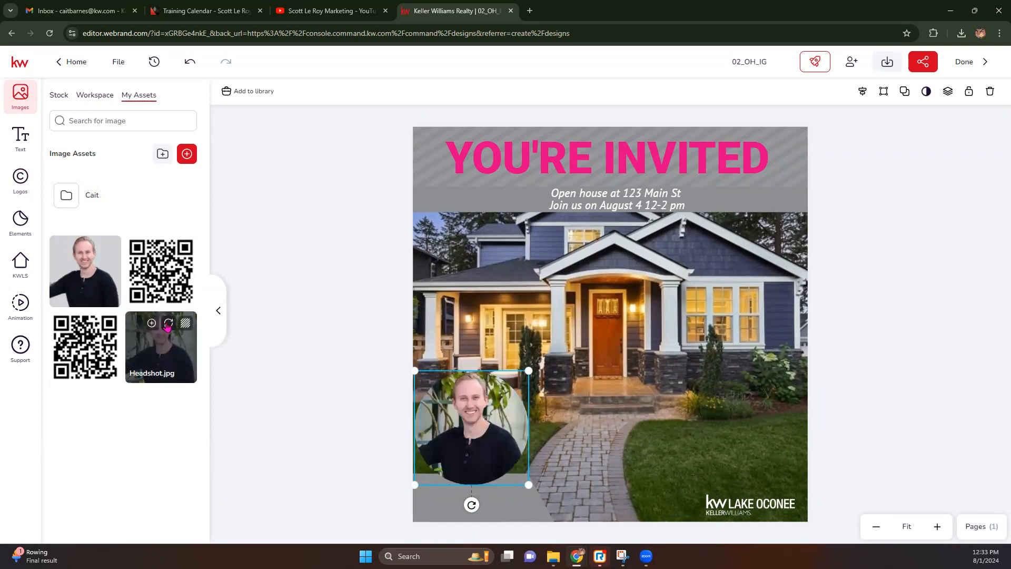
double_click(462, 427)
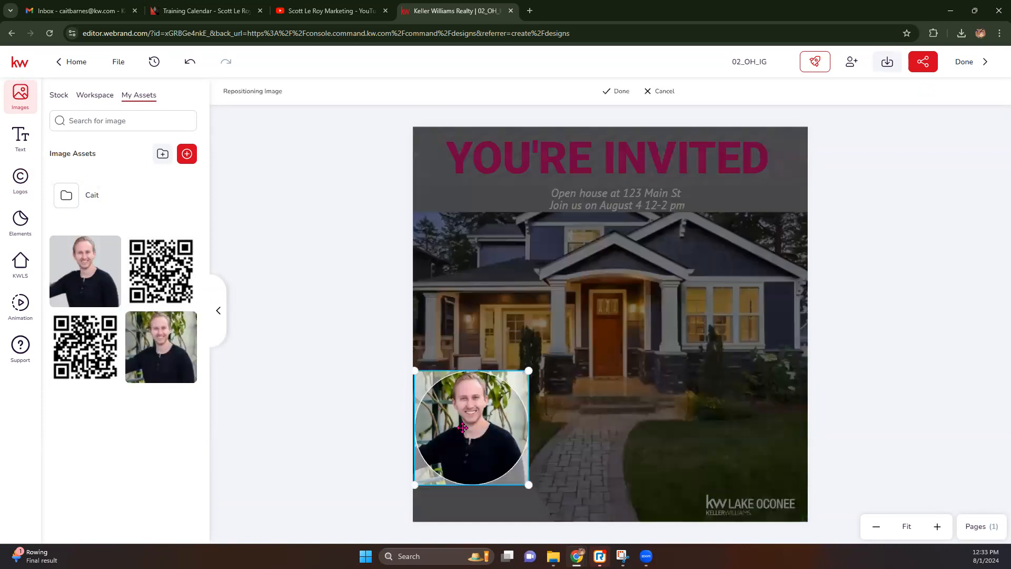
left_click_drag(415, 372, 404, 359)
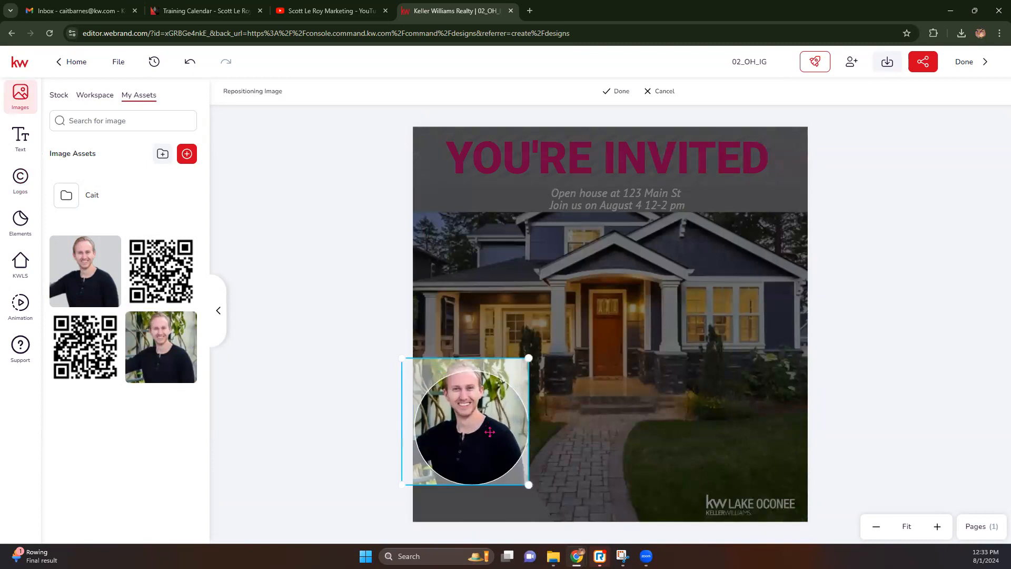
left_click_drag(489, 432, 496, 451)
left_click(619, 91)
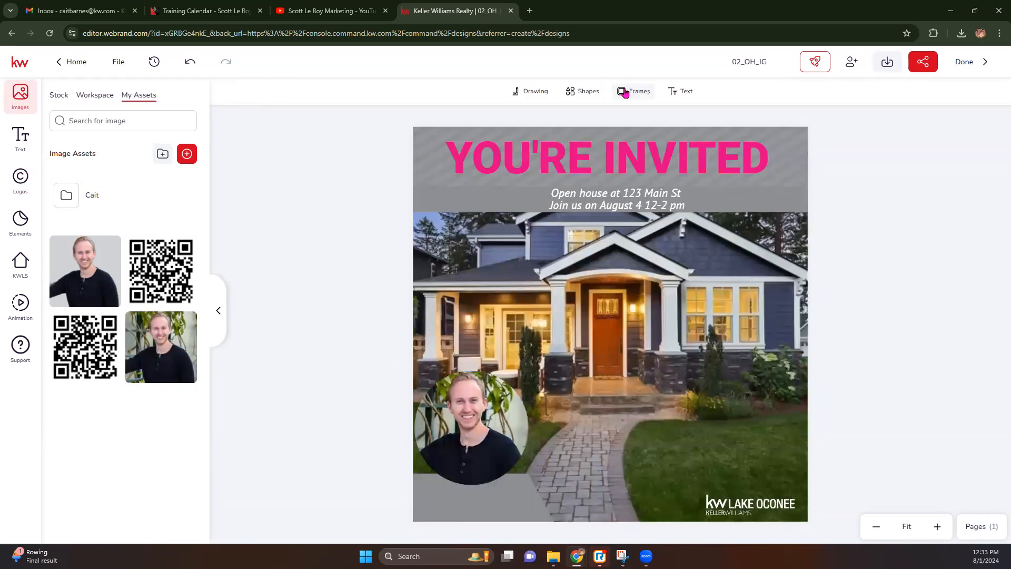
left_click(461, 499)
left_click(315, 237)
left_click(23, 138)
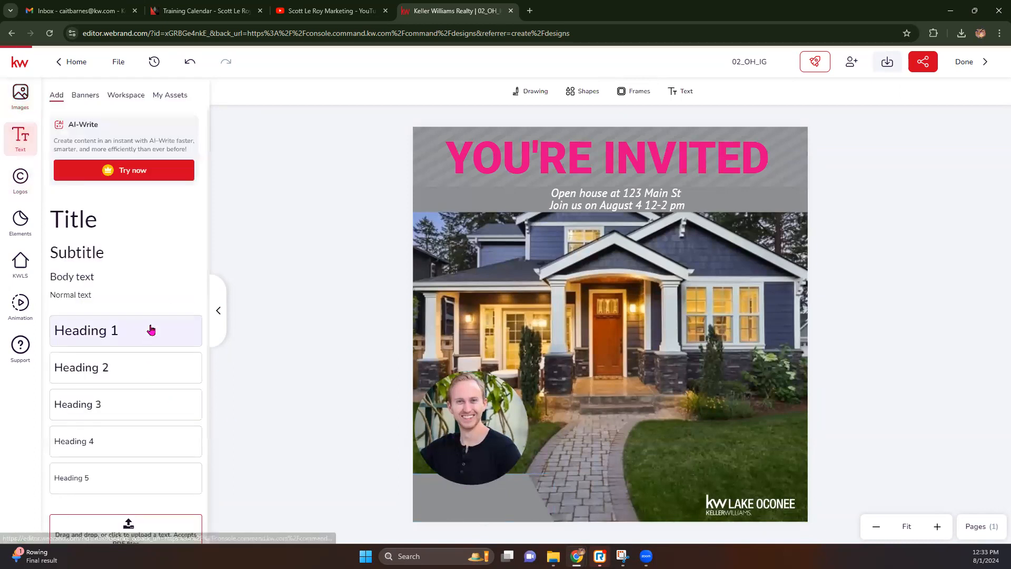
Add the agent's user-name text from saved text assets and place it below the headshot.
left_click(166, 94)
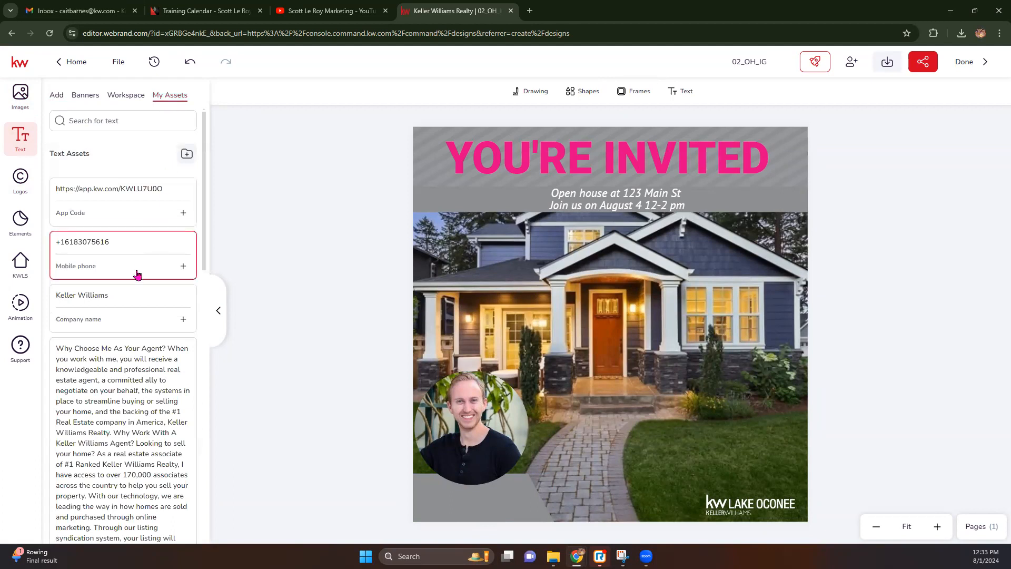
left_click(183, 322)
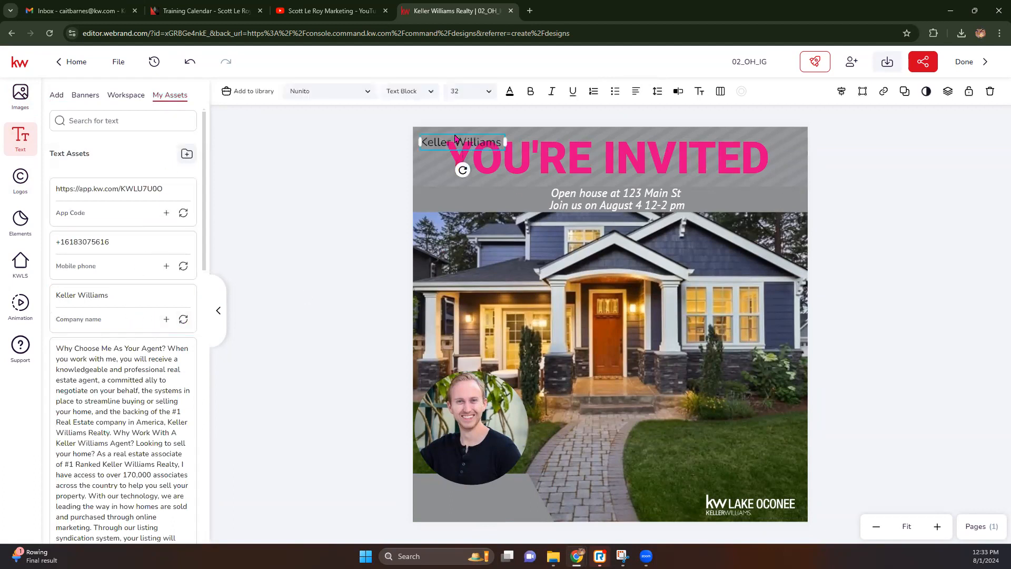
left_click_drag(459, 144, 475, 405)
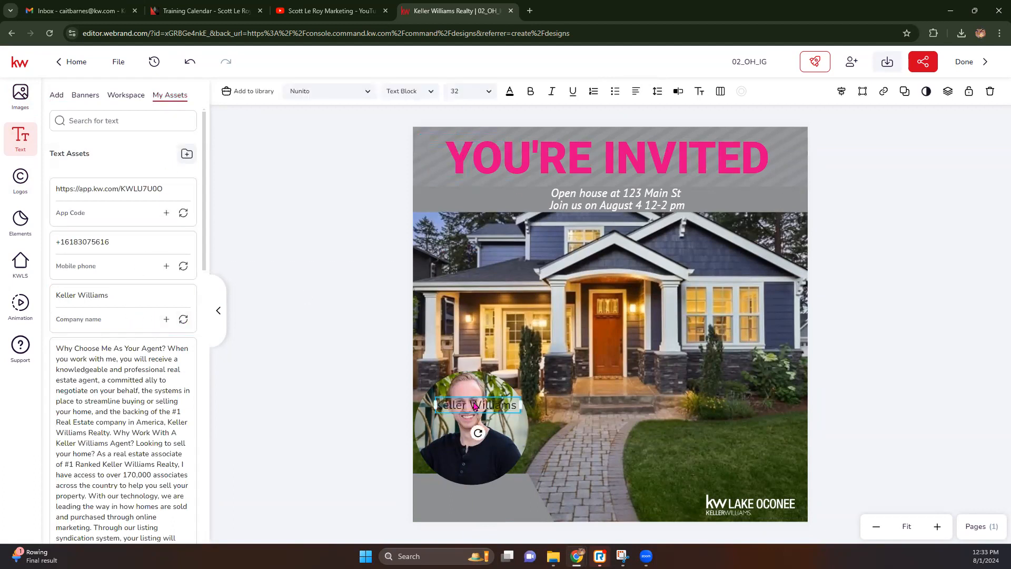
key("Delete")
scroll(129, 326, "down", 10)
scroll(128, 330, "down", 1)
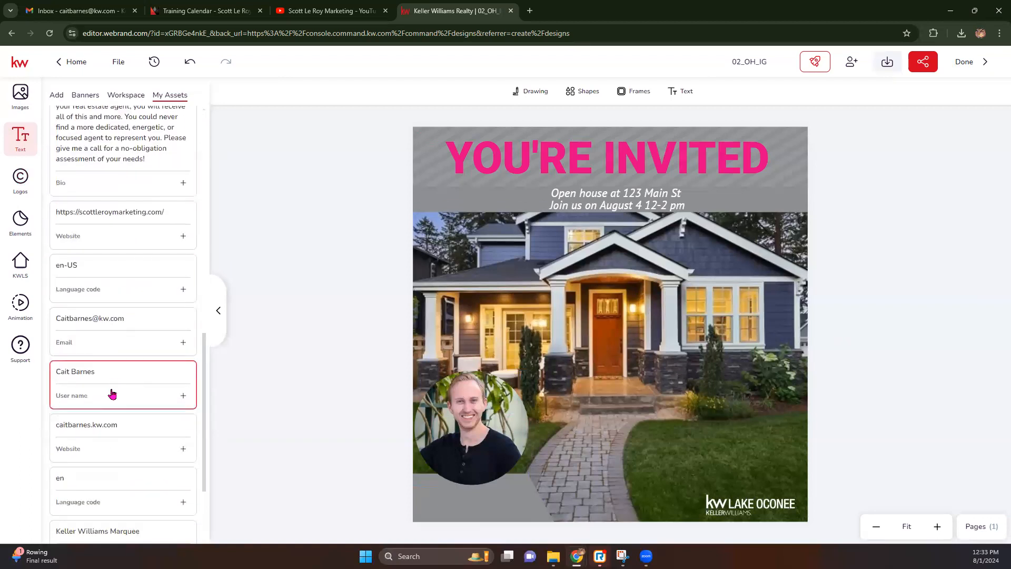
left_click(182, 396)
left_click_drag(457, 143, 458, 487)
left_click(469, 431)
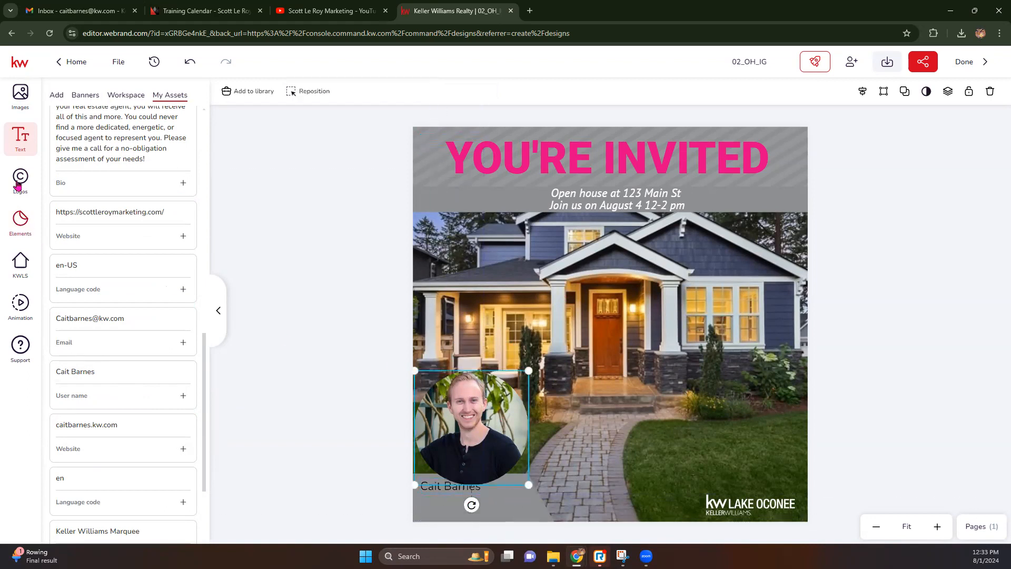
left_click(20, 94)
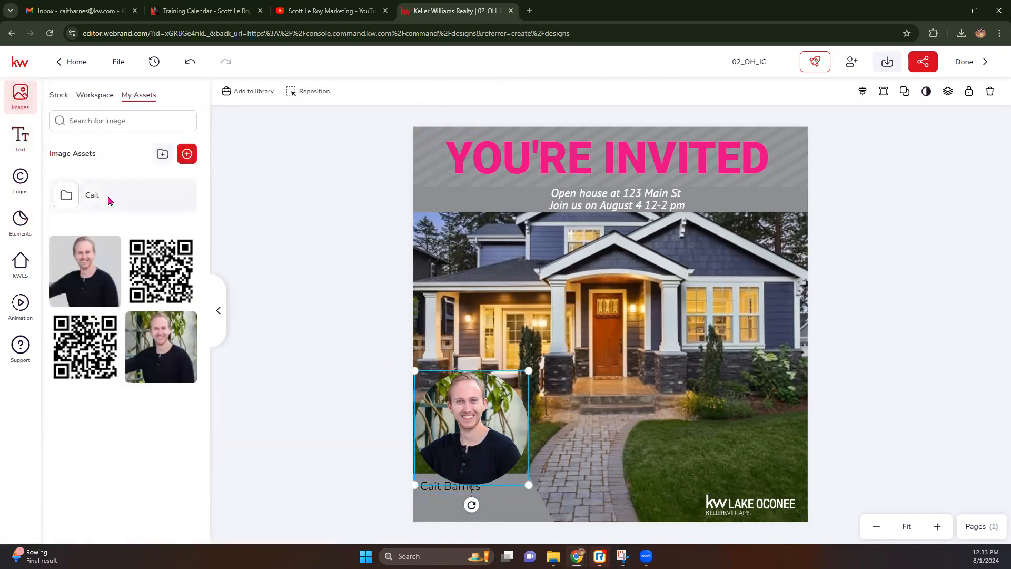
Replace the headshot with the agent's folder photo, shrunk and lowered in the circle.
left_click(137, 189)
left_click(168, 191)
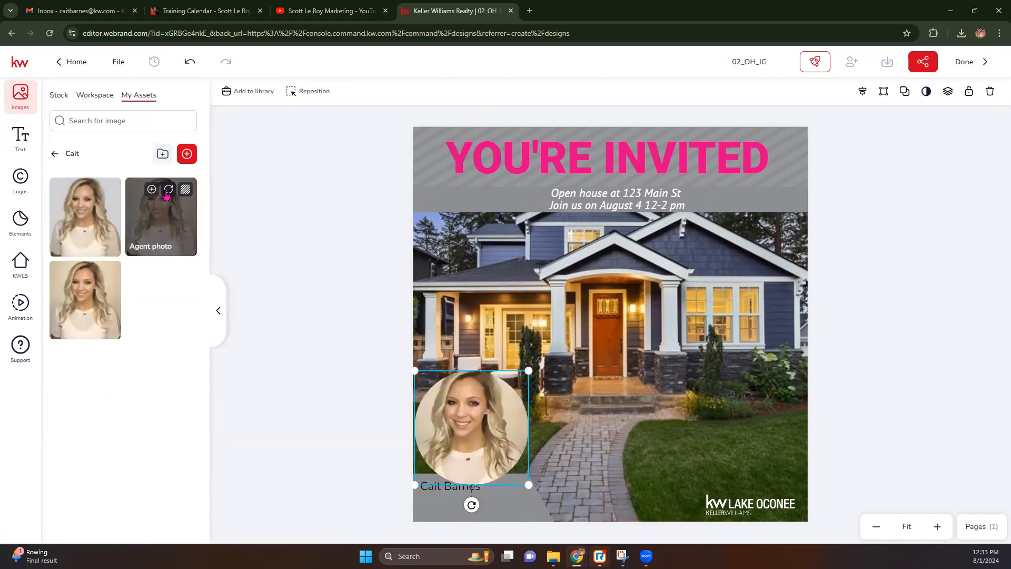
double_click(438, 378)
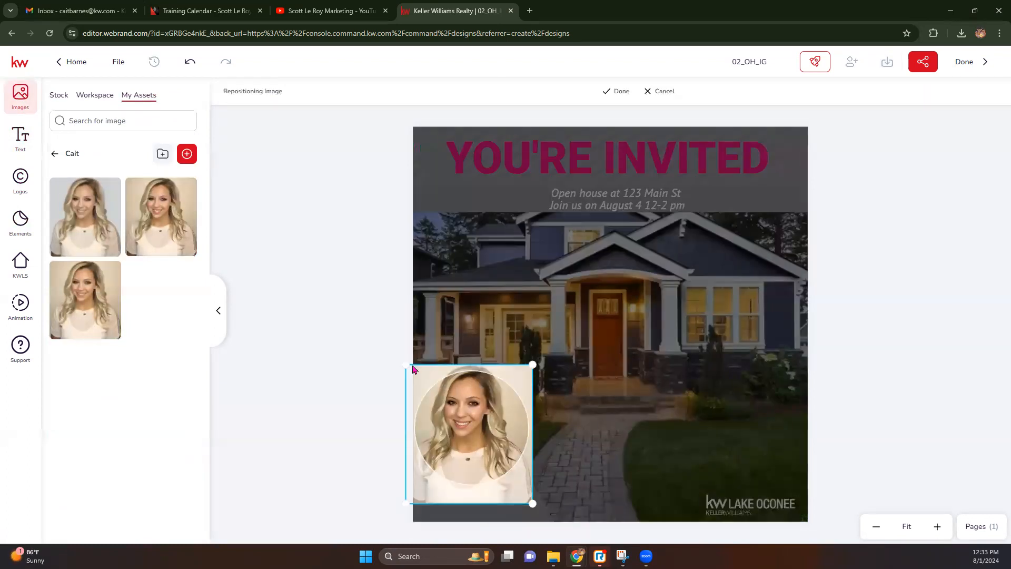
left_click_drag(406, 502, 414, 494)
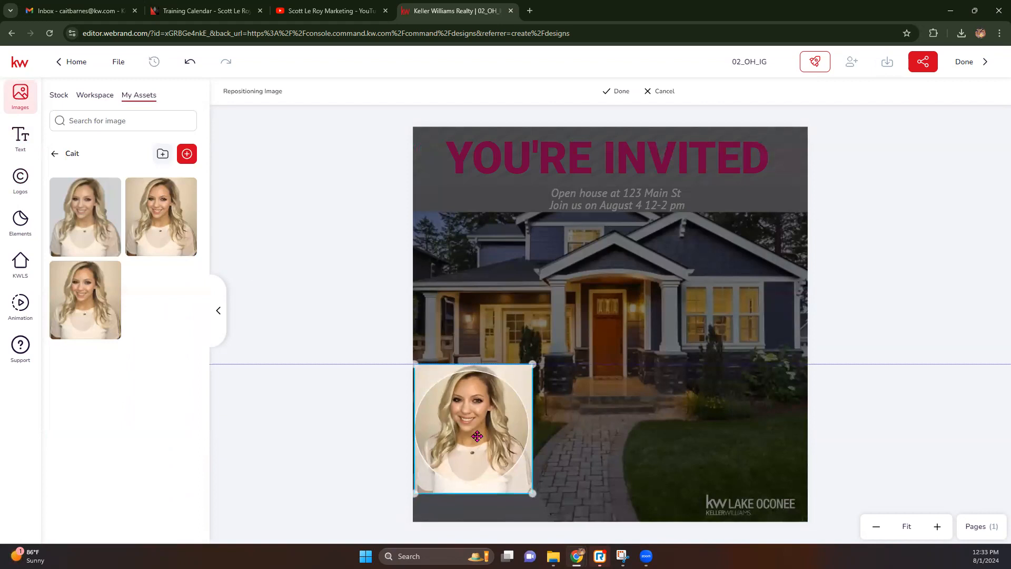
left_click_drag(475, 433, 476, 439)
left_click(616, 91)
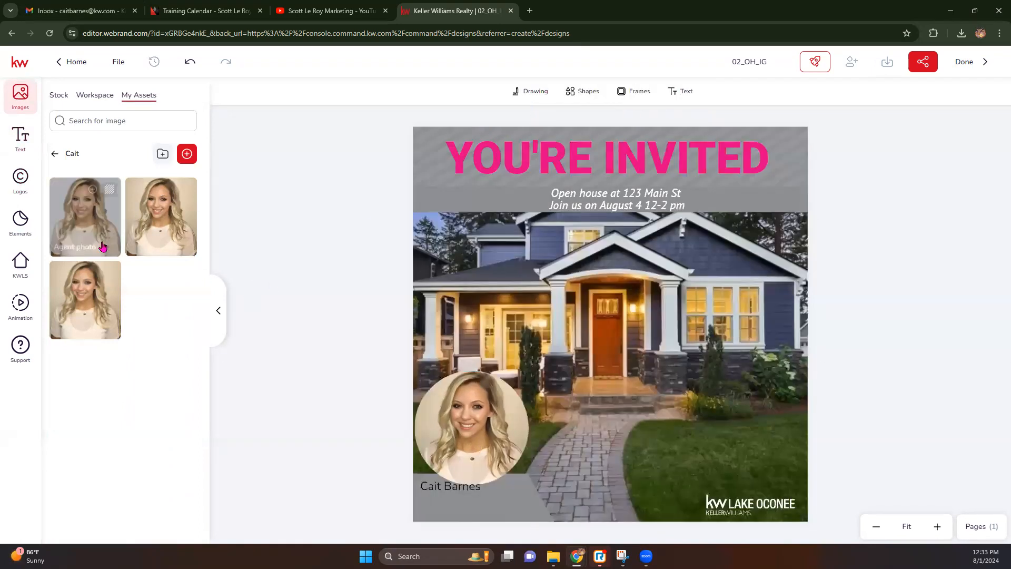
left_click(20, 138)
left_click_drag(437, 484, 426, 494)
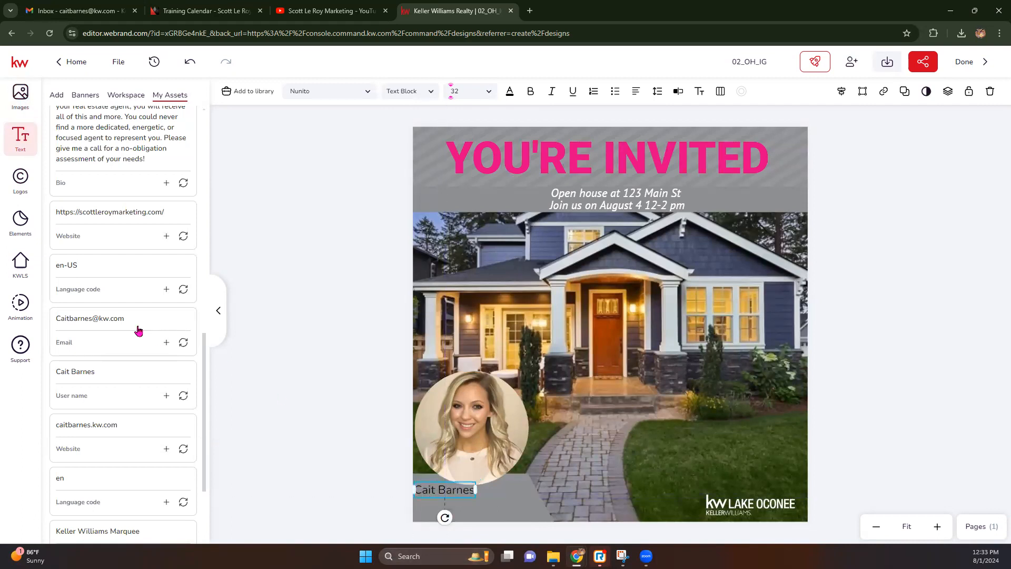
Add the saved email and mobile number assets and stack them beneath the agent's name.
left_click(167, 342)
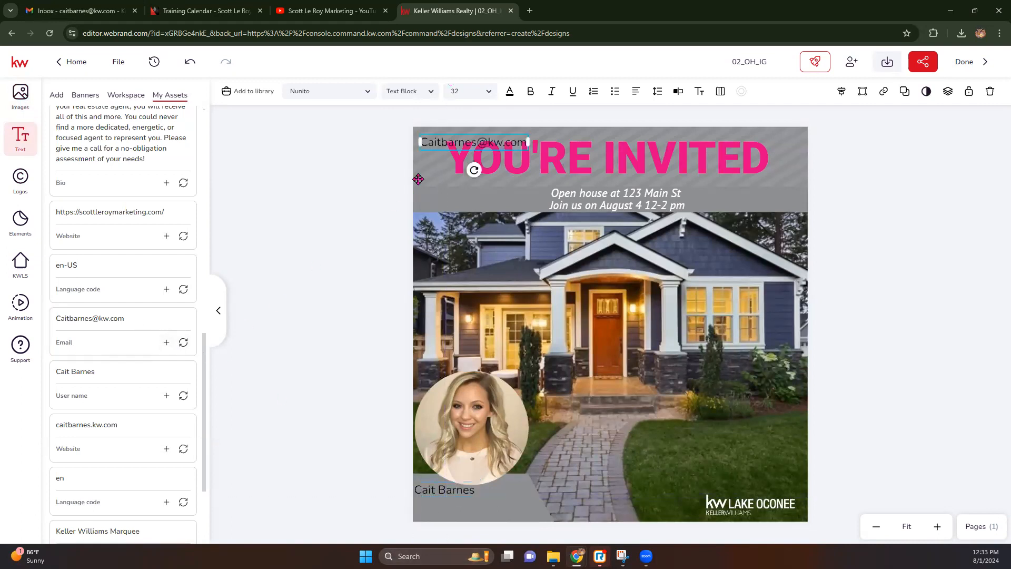
left_click_drag(476, 146, 471, 505)
scroll(118, 413, "up", 5)
scroll(118, 404, "up", 8)
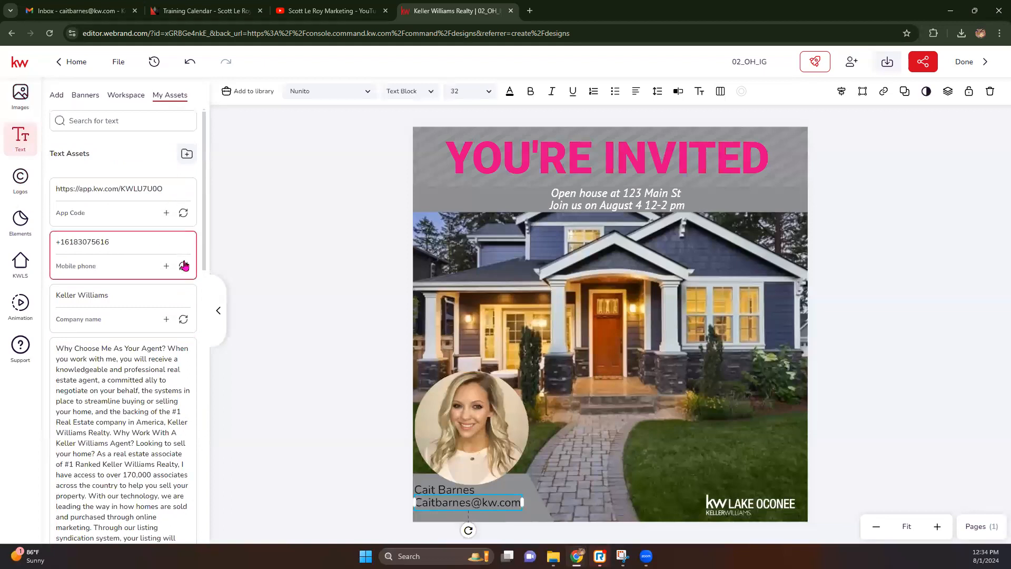
left_click(166, 266)
left_click_drag(467, 138, 458, 515)
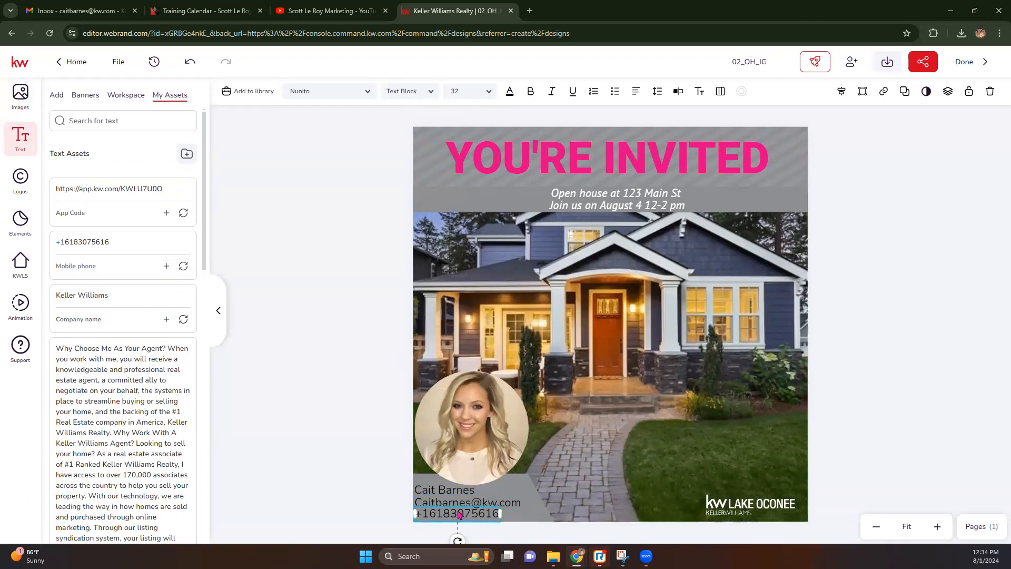
Set the phone, email and name lines to 22 pt and nudge the name slightly down.
left_click(489, 93)
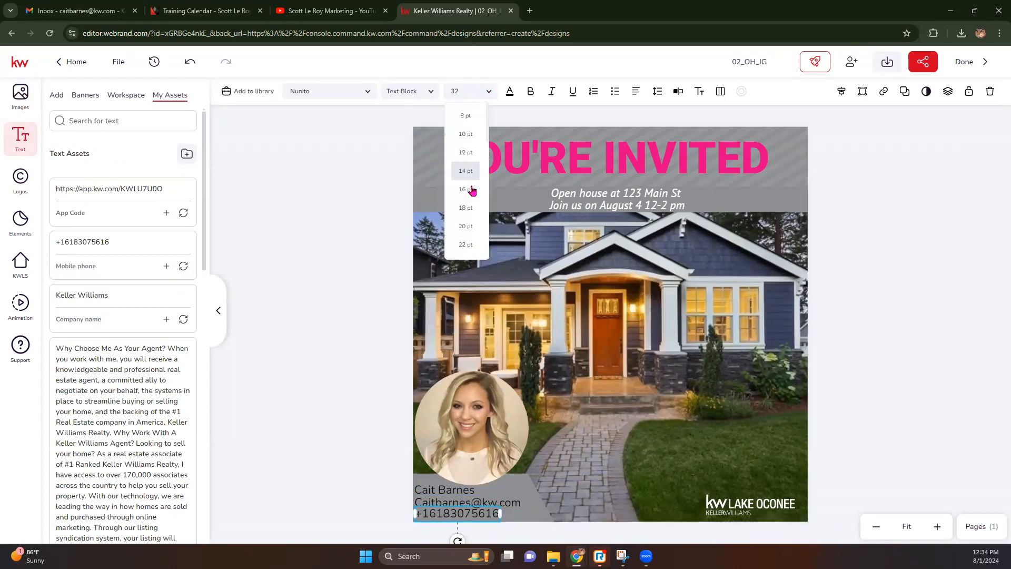
left_click(464, 245)
left_click(459, 507)
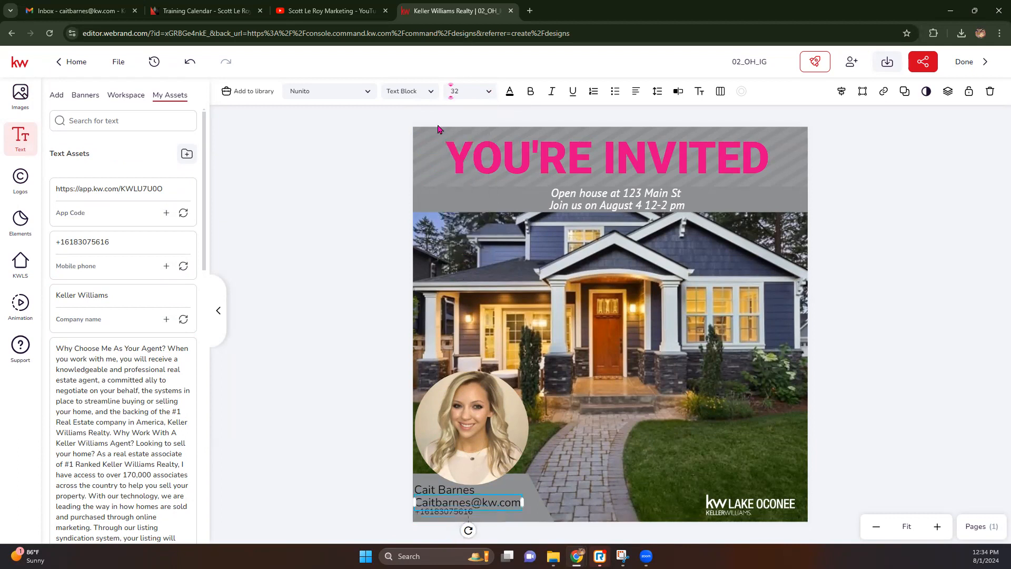
left_click(489, 96)
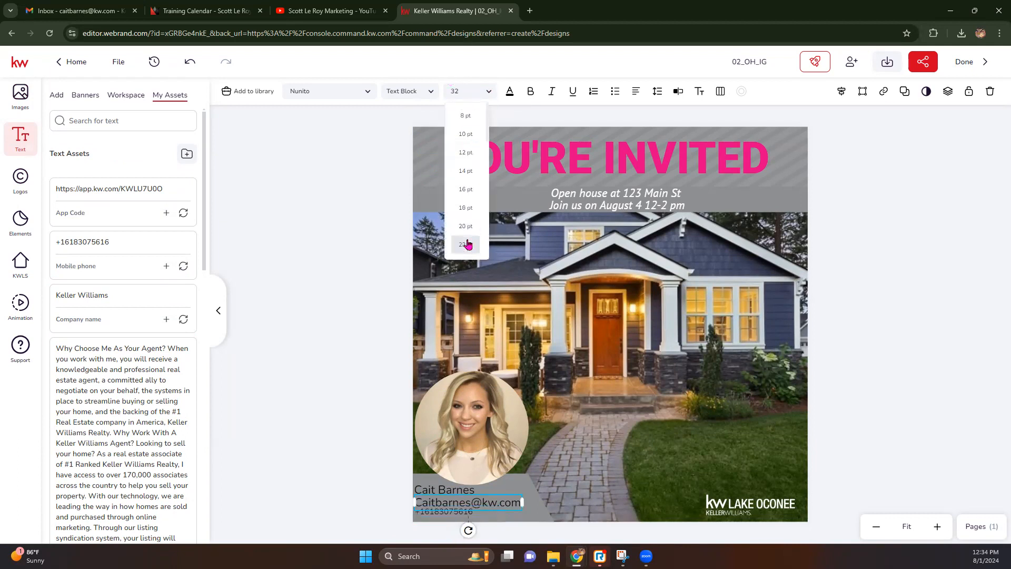
left_click(465, 245)
left_click(450, 492)
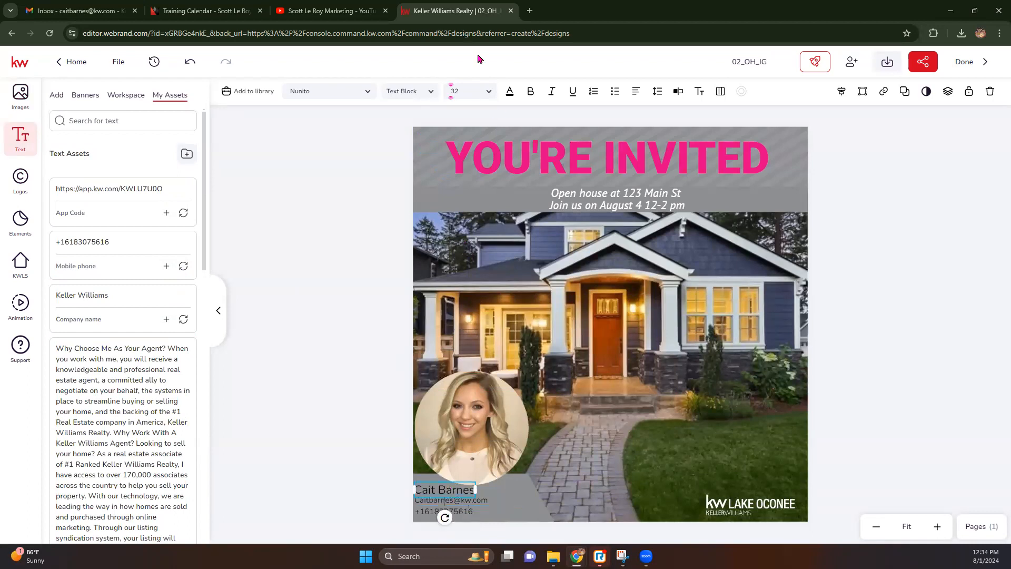
left_click(488, 96)
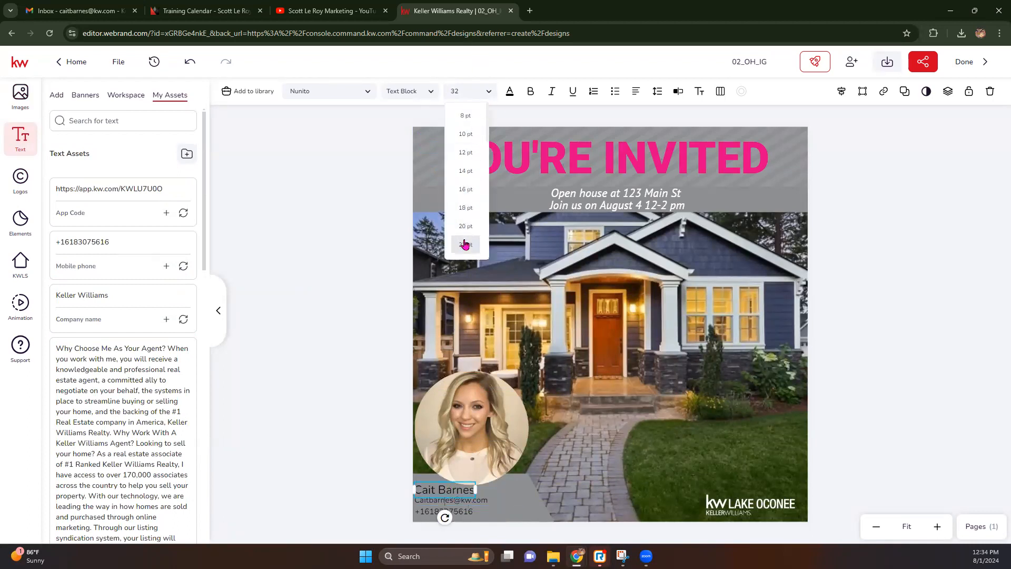
left_click(465, 245)
left_click_drag(436, 489, 437, 503)
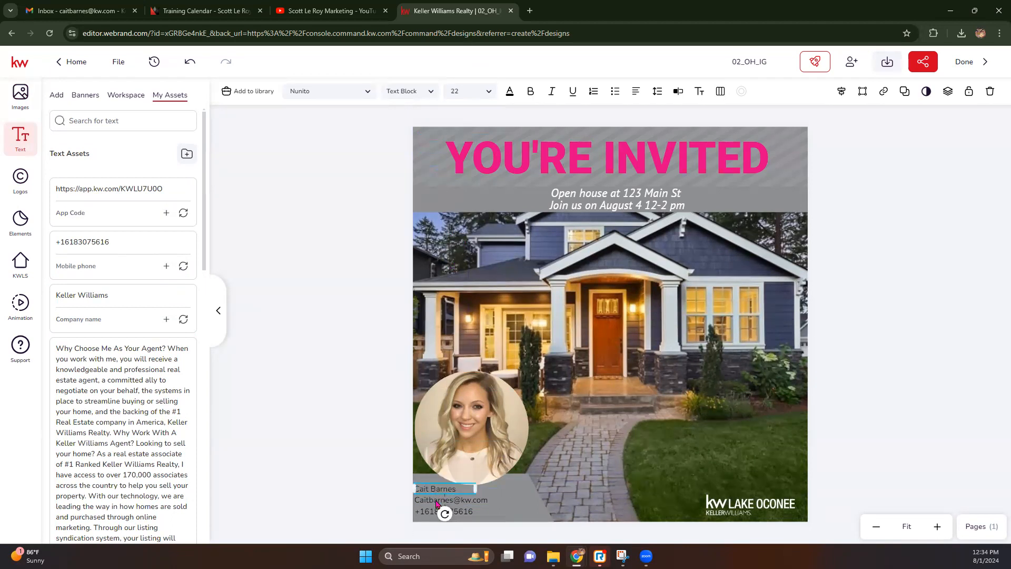
Fill the grey contact box with pink and turn the email, name and phone text white.
left_click(526, 495)
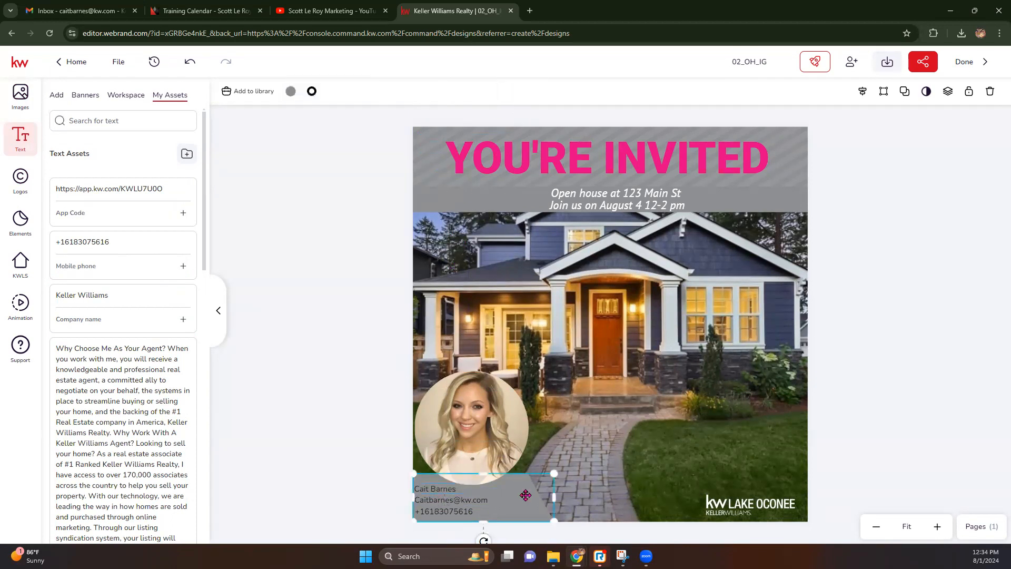
left_click(291, 91)
left_click(304, 153)
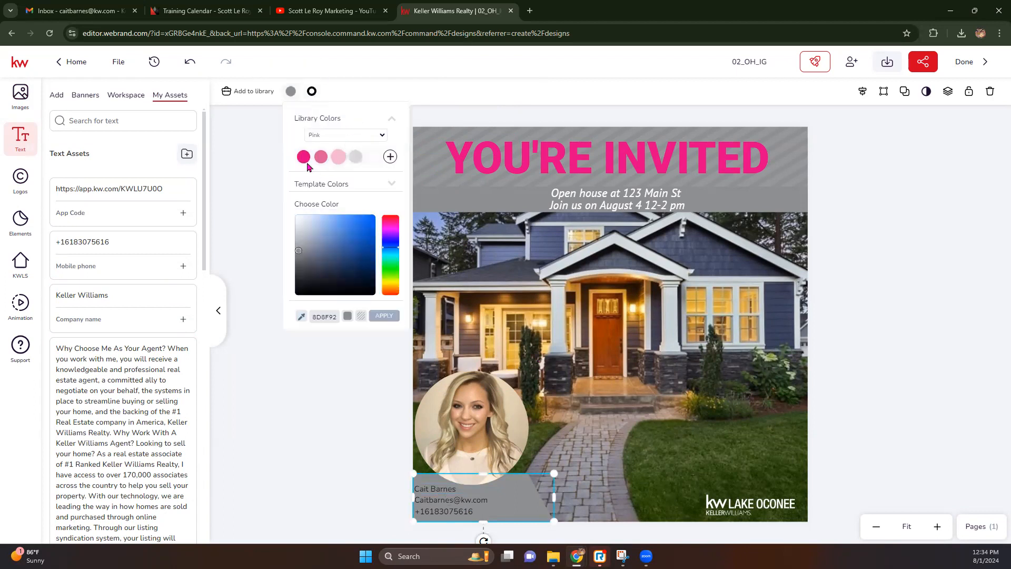
left_click(445, 503)
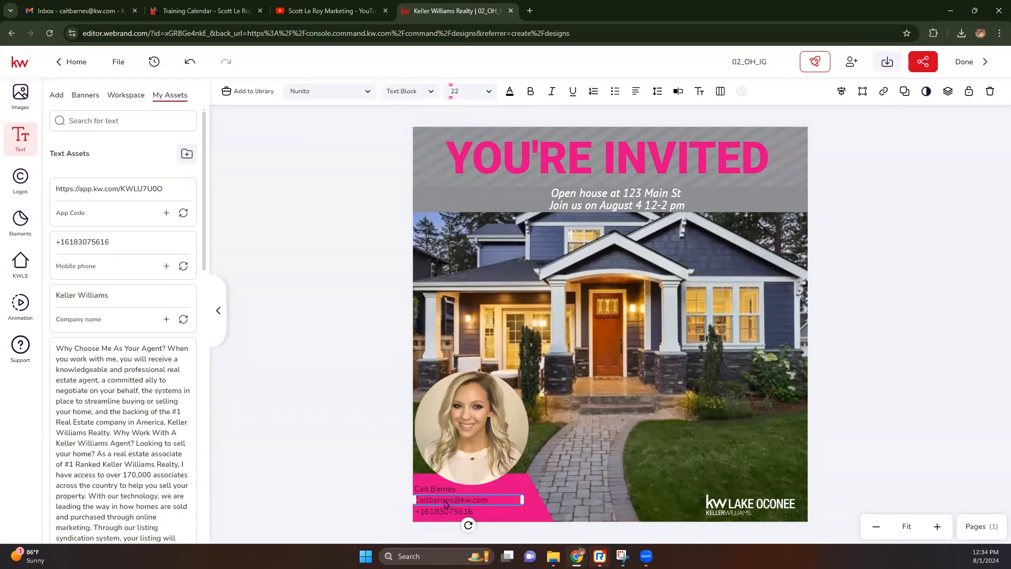
left_click(509, 91)
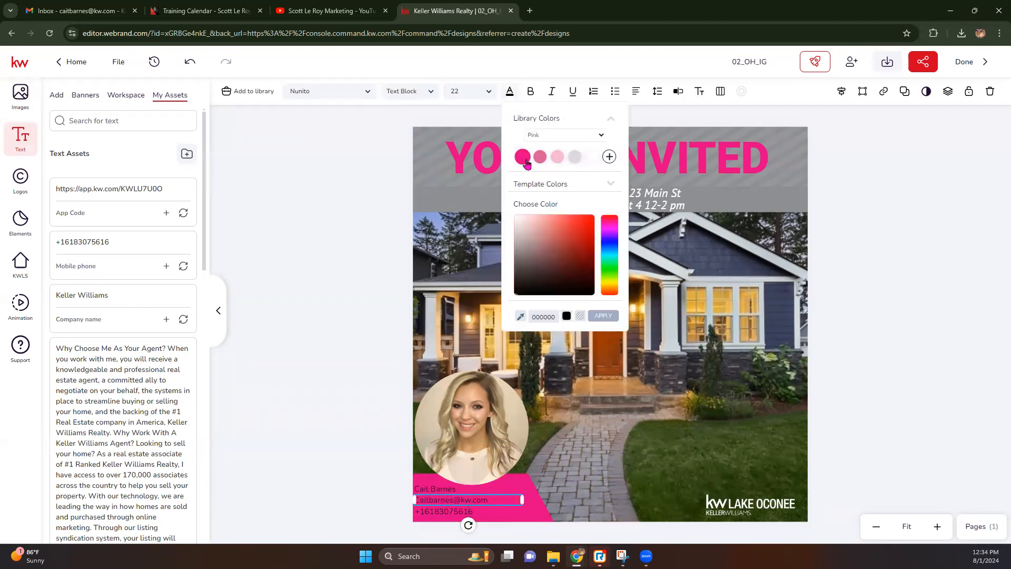
left_click(591, 155)
left_click(438, 490)
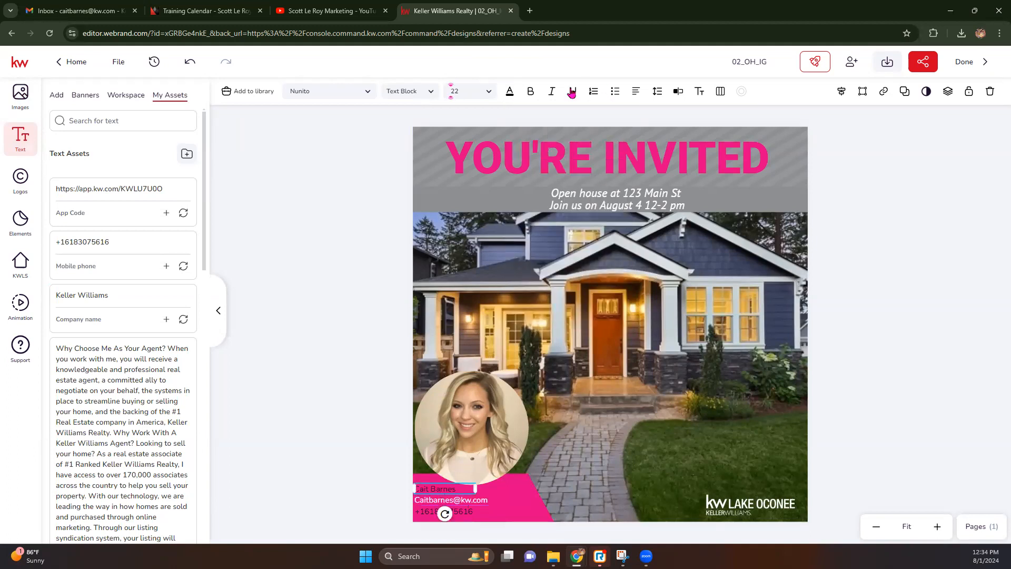
left_click(510, 91)
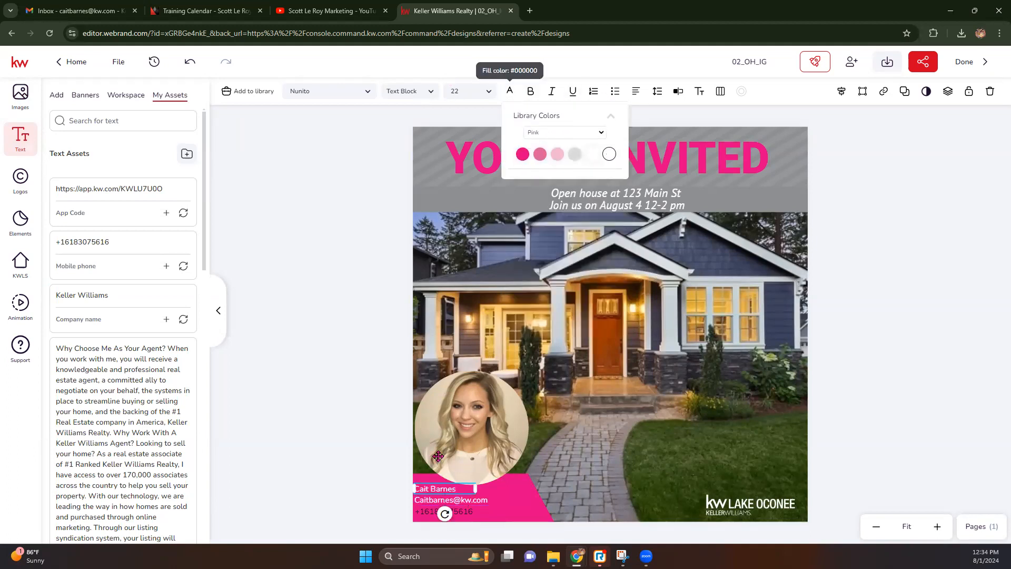
left_click(424, 513)
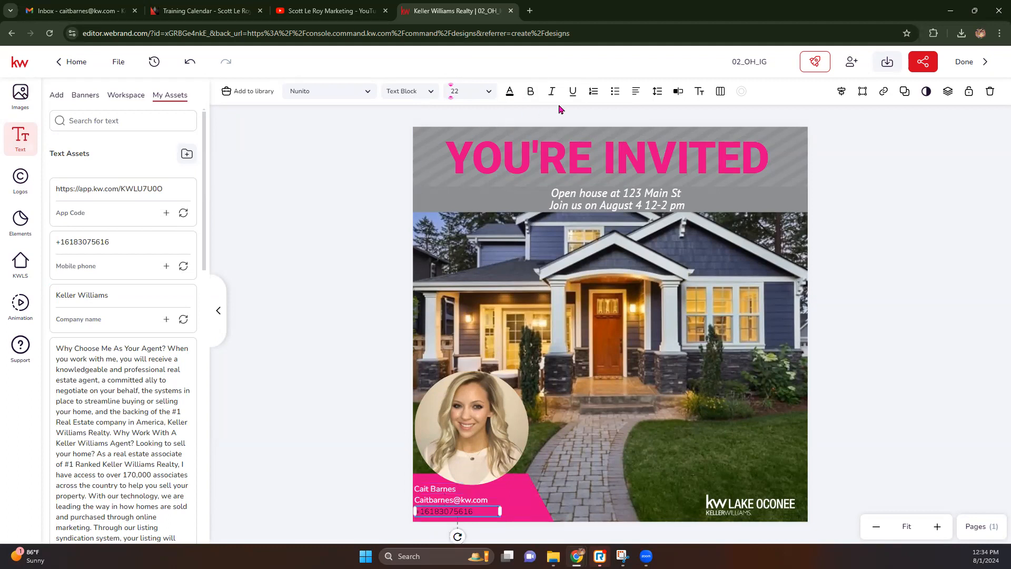
left_click(510, 91)
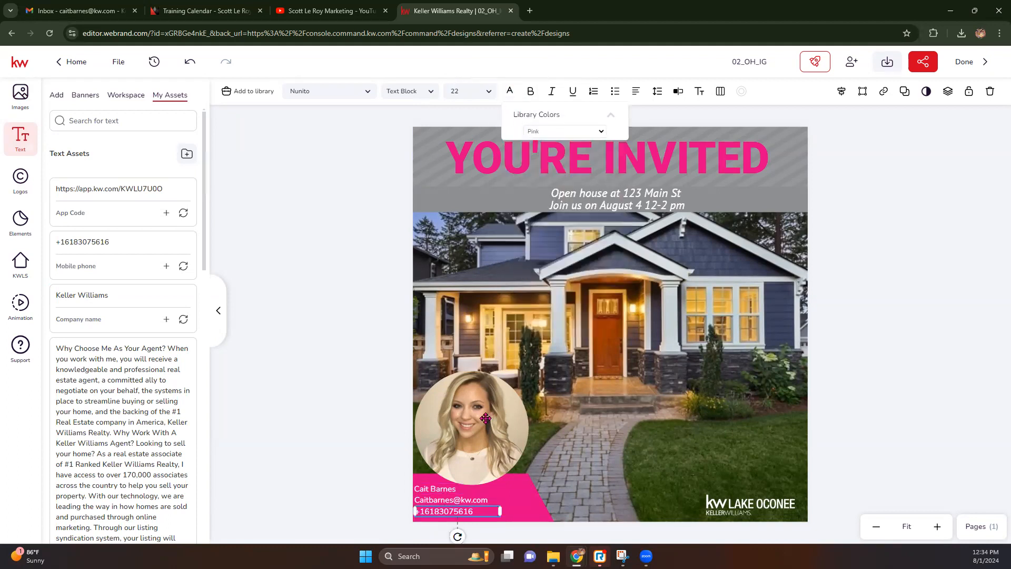
Reformat the phone number with parentheses around the area code and a hyphen, dropping the country code.
double_click(447, 514)
left_click(475, 511)
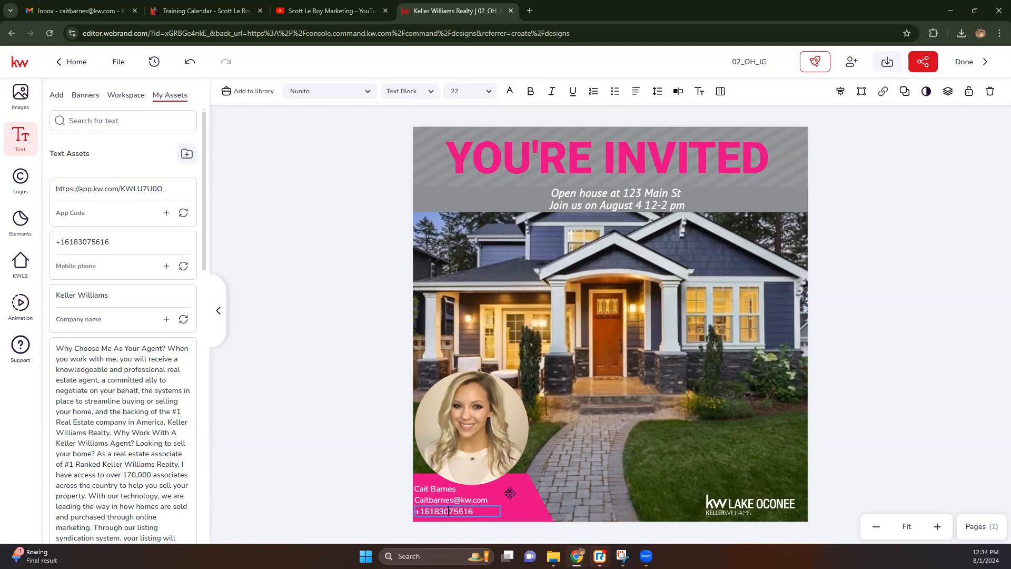
type("-307")
type("-")
key("BackSpace")
type(")")
key("BackSpace")
key("BackSpace")
type("(")
key("Escape")
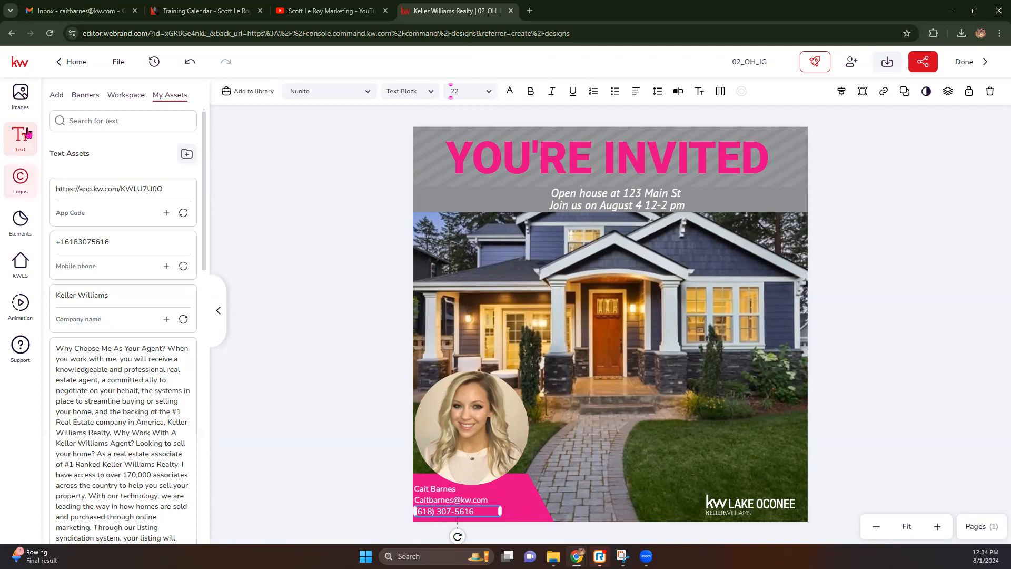
left_click(20, 94)
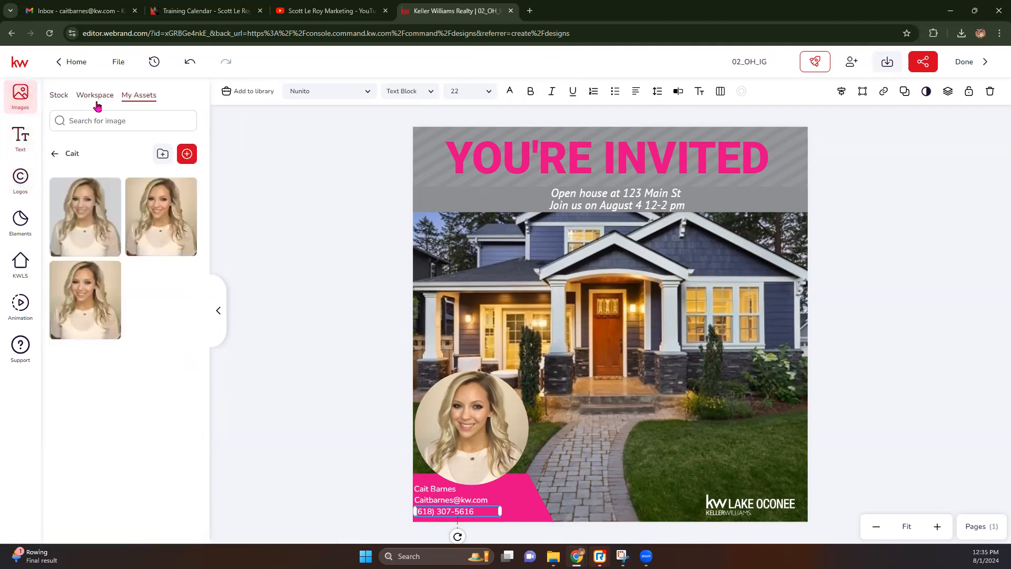
Place a small saved QR code image in the lower-right corner above the Lake Oconee logo.
left_click(57, 154)
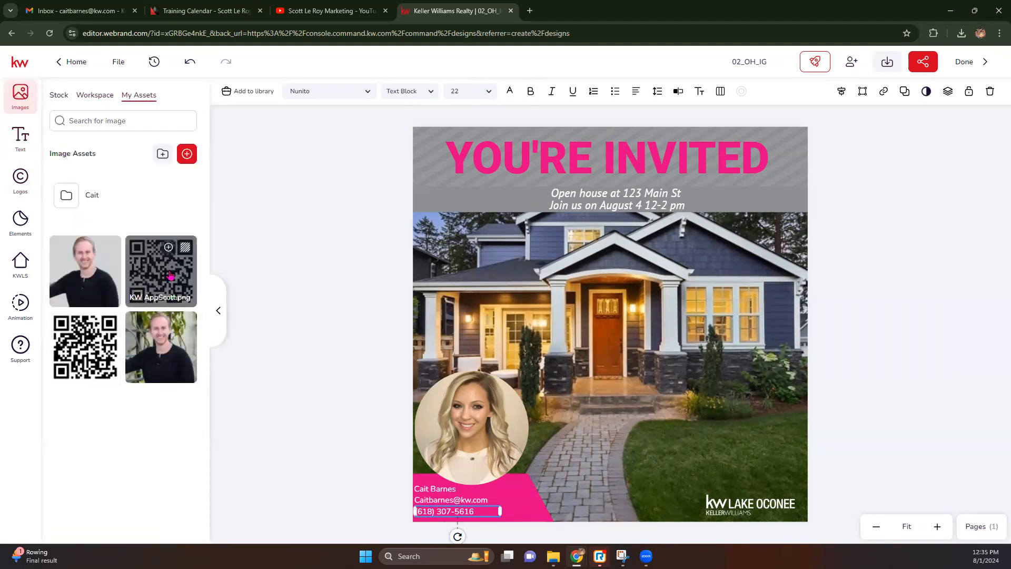
left_click(170, 275)
left_click_drag(671, 263, 536, 397)
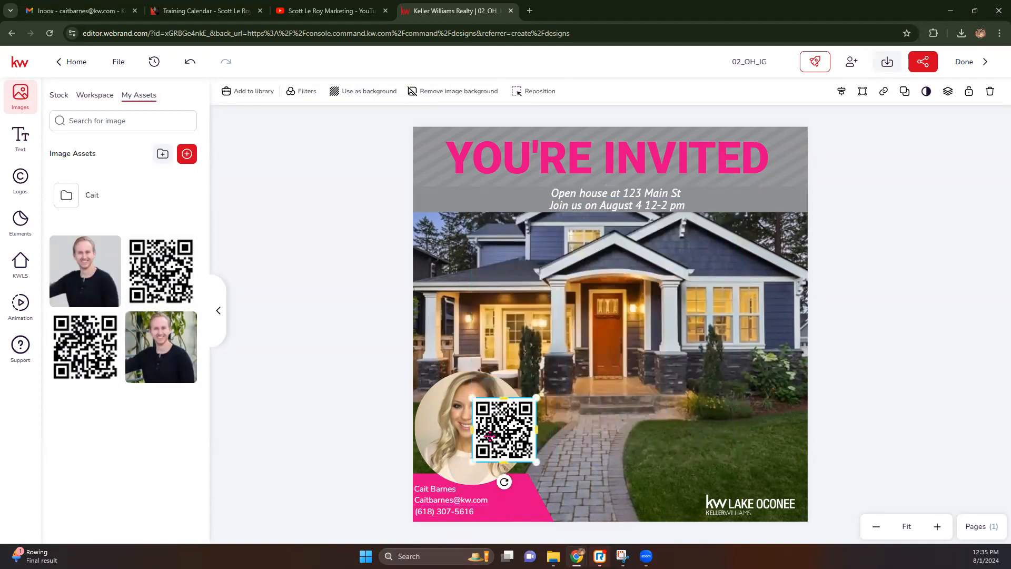
key("Delete")
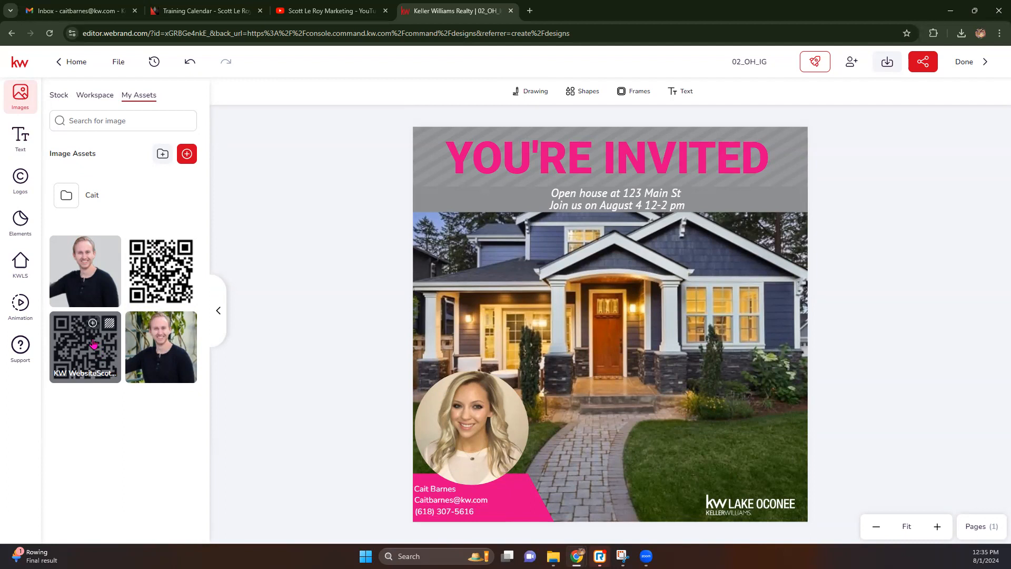
left_click(92, 343)
left_click_drag(470, 184, 679, 394)
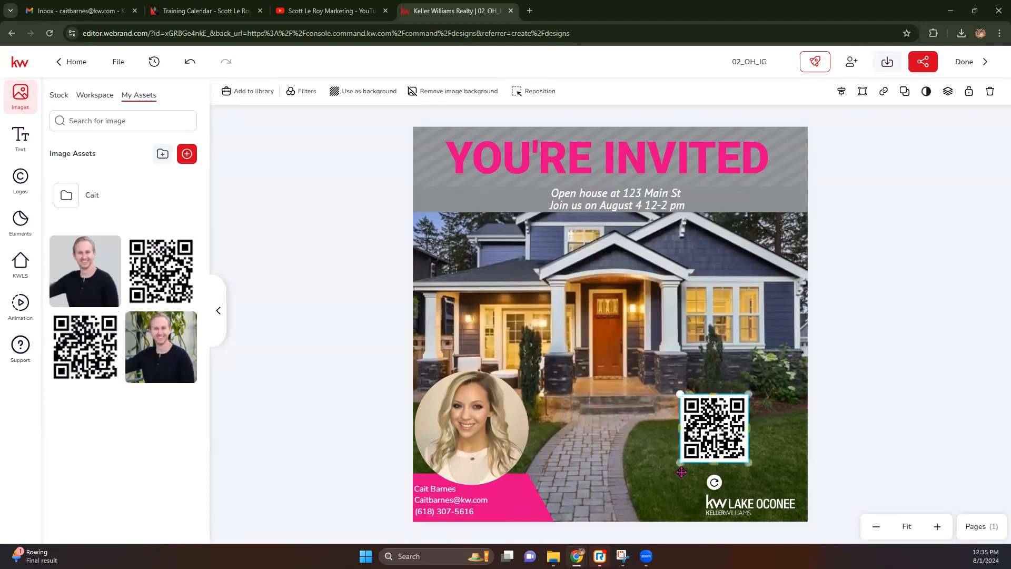
left_click_drag(718, 437, 763, 467)
left_click(866, 422)
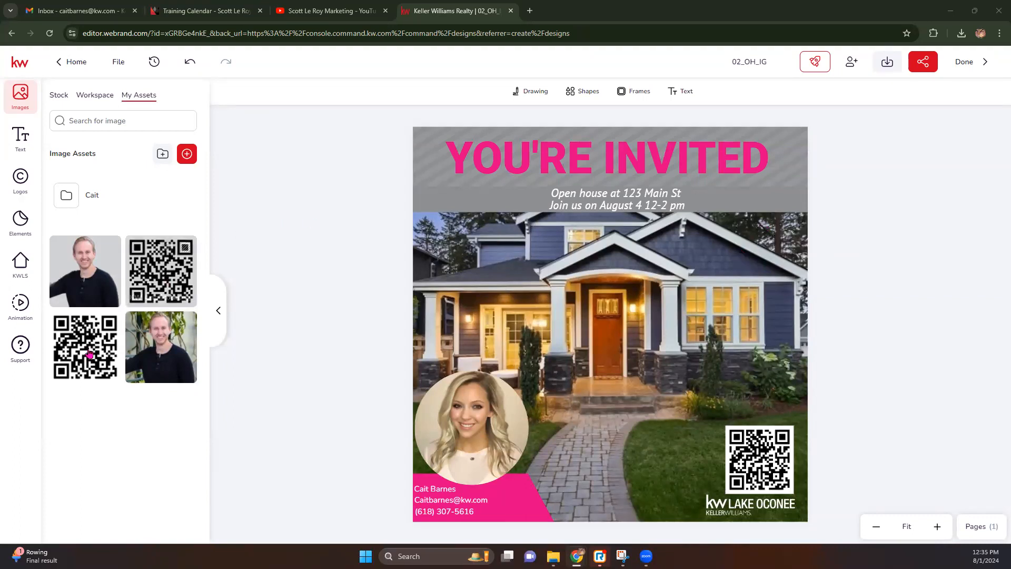
left_click(17, 304)
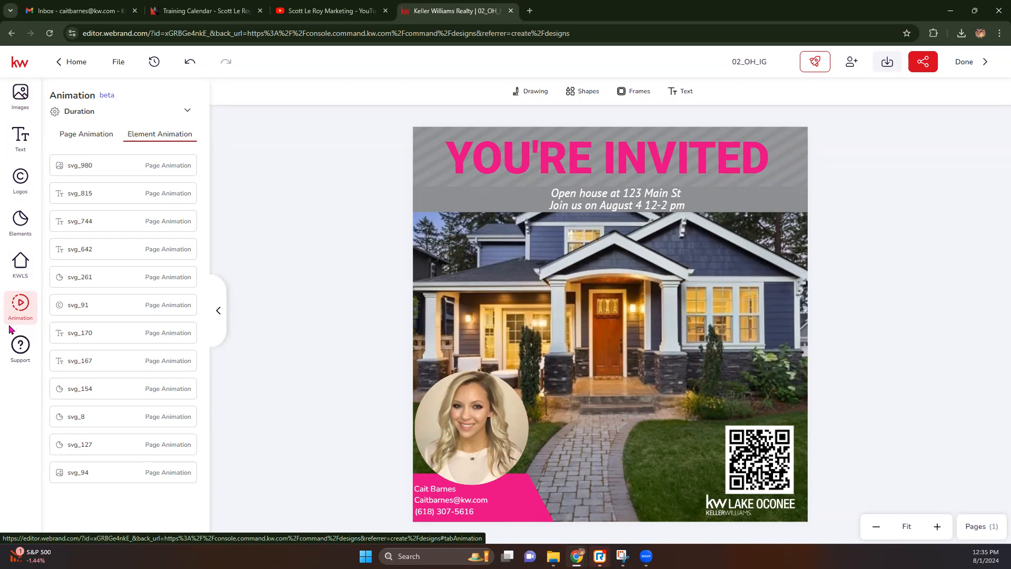
Animate the YOU'RE INVITED headline with an entrance preset and the details line with Swing In.
left_click(538, 168)
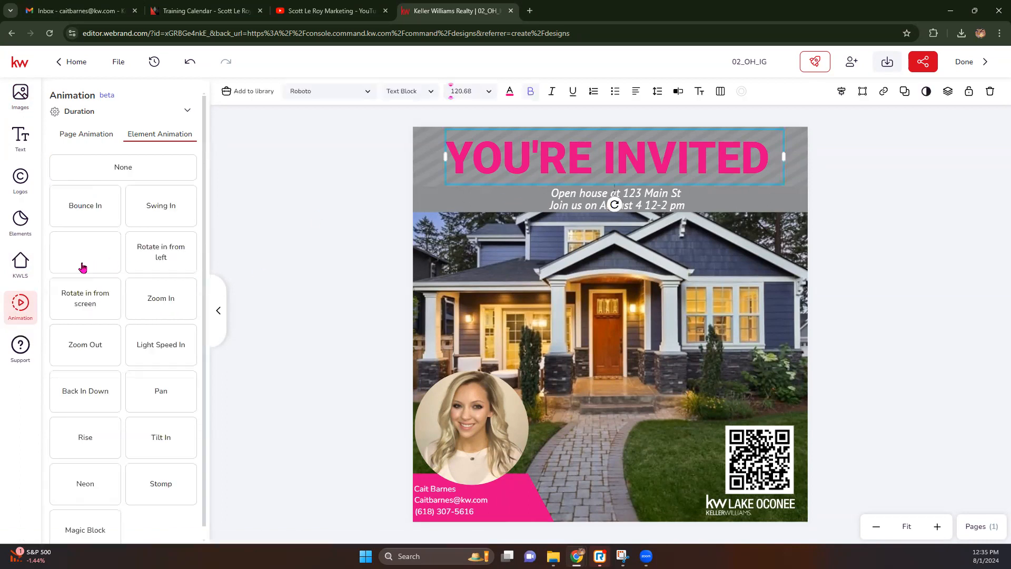
left_click(85, 206)
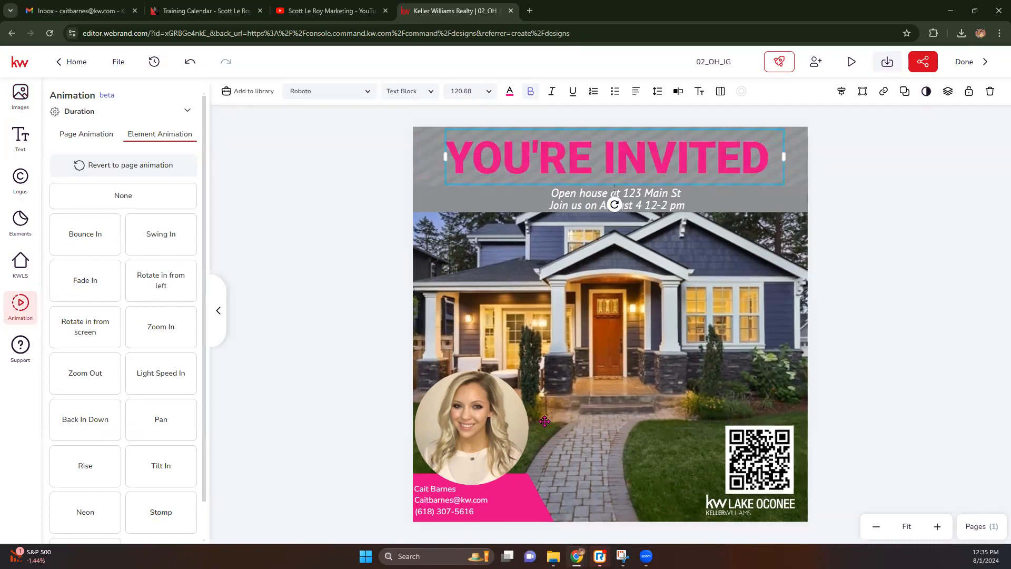
left_click(576, 202)
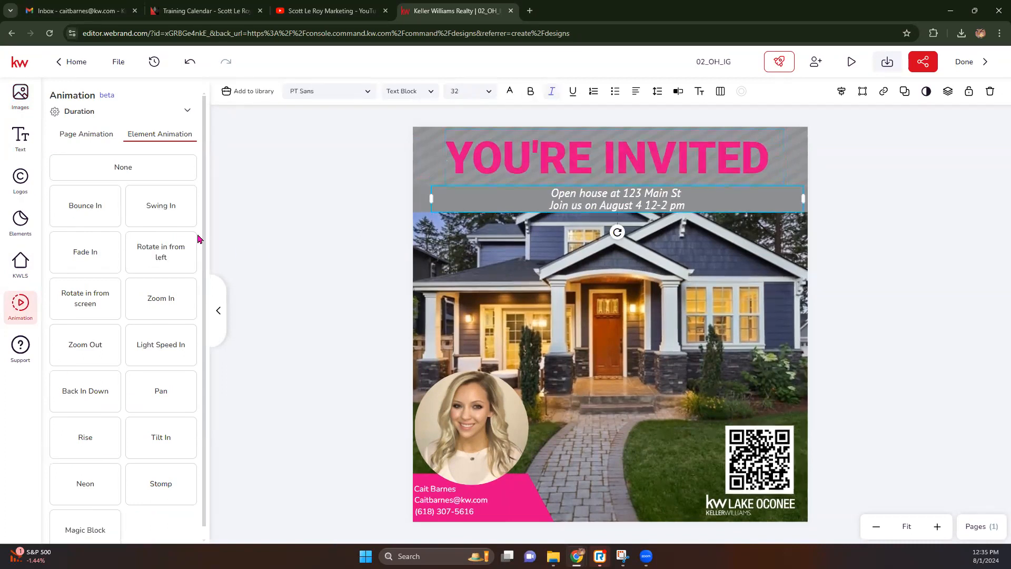
left_click(169, 205)
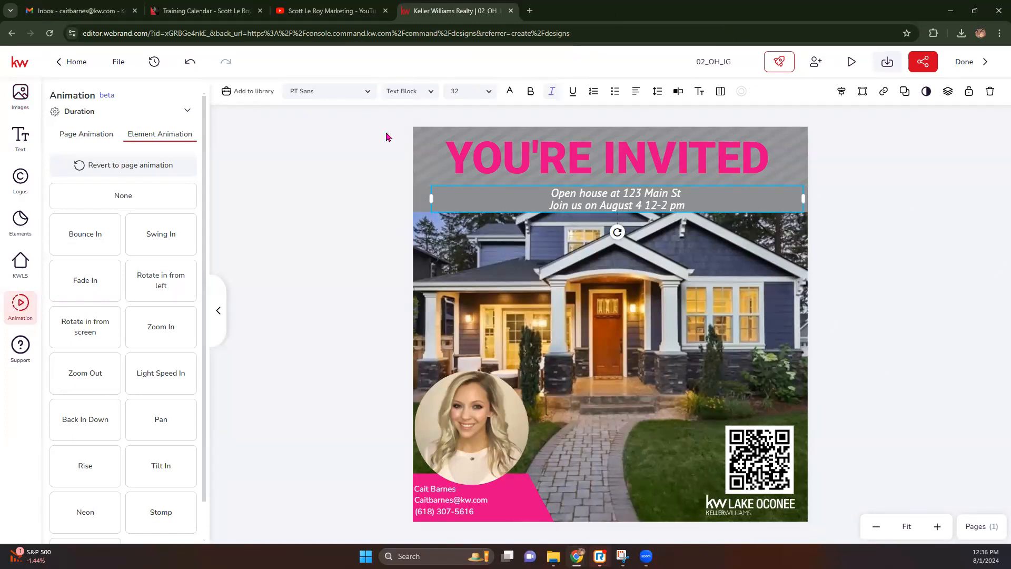
left_click(884, 62)
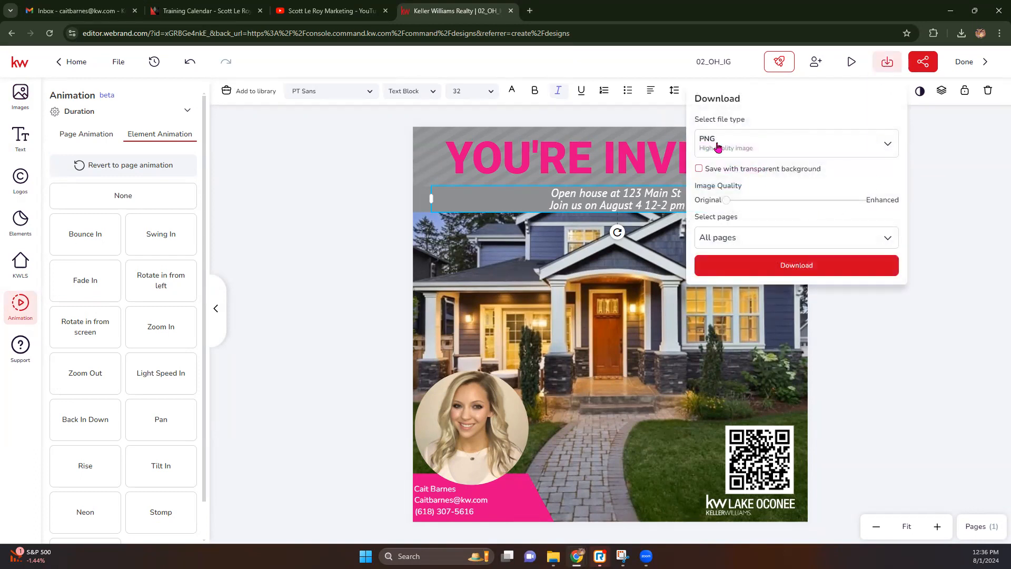
Download 02_OH_IG as a PNG and as an MP4 video, then exit to the Designs list.
left_click(784, 265)
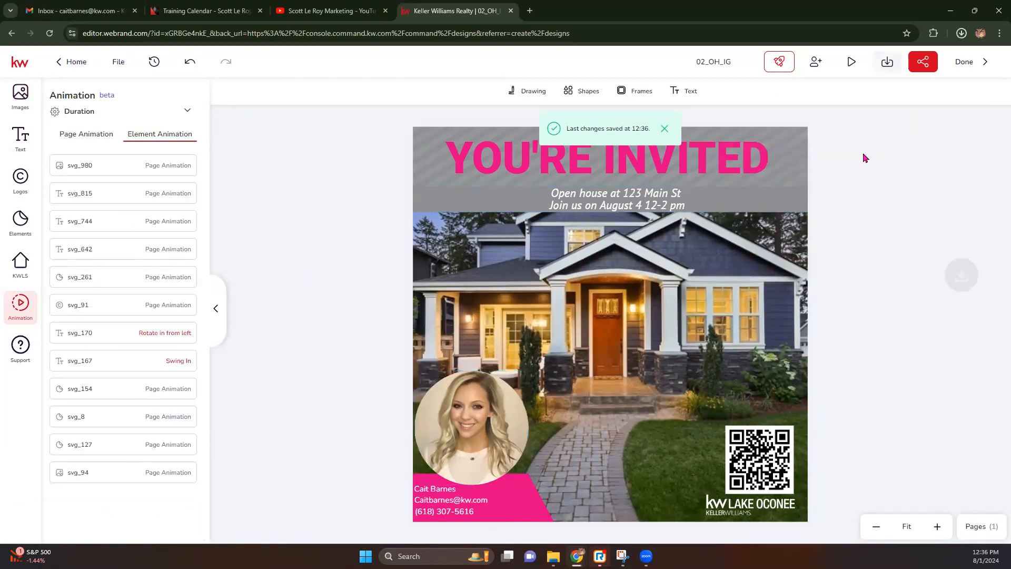
left_click(888, 63)
left_click(844, 139)
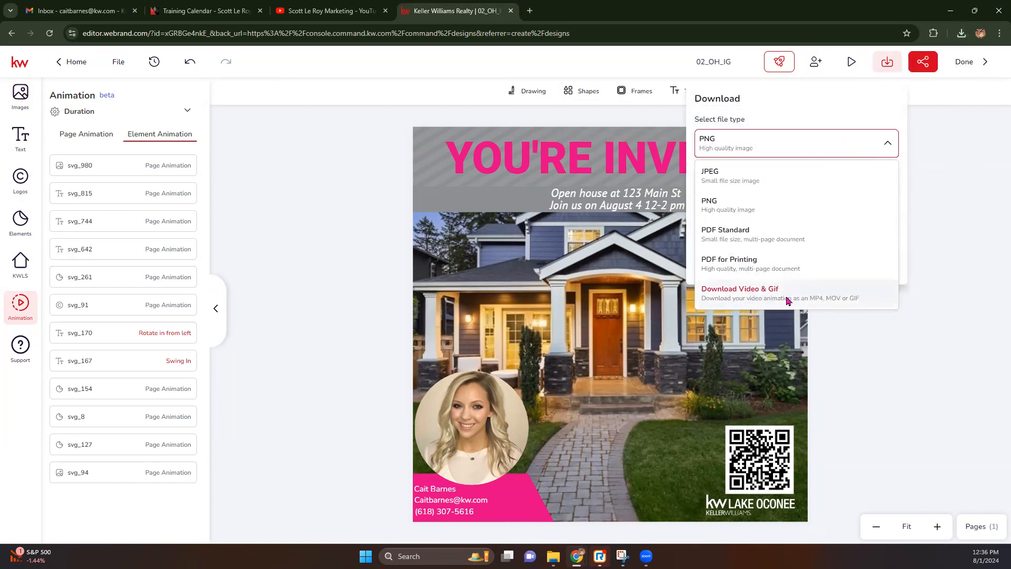
left_click(787, 300)
left_click(785, 311)
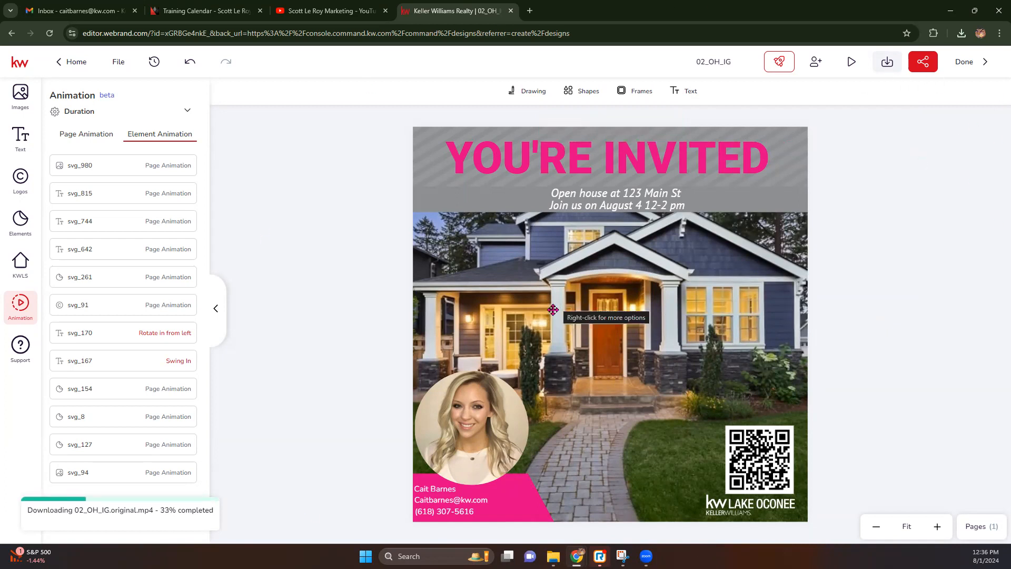
left_click(959, 63)
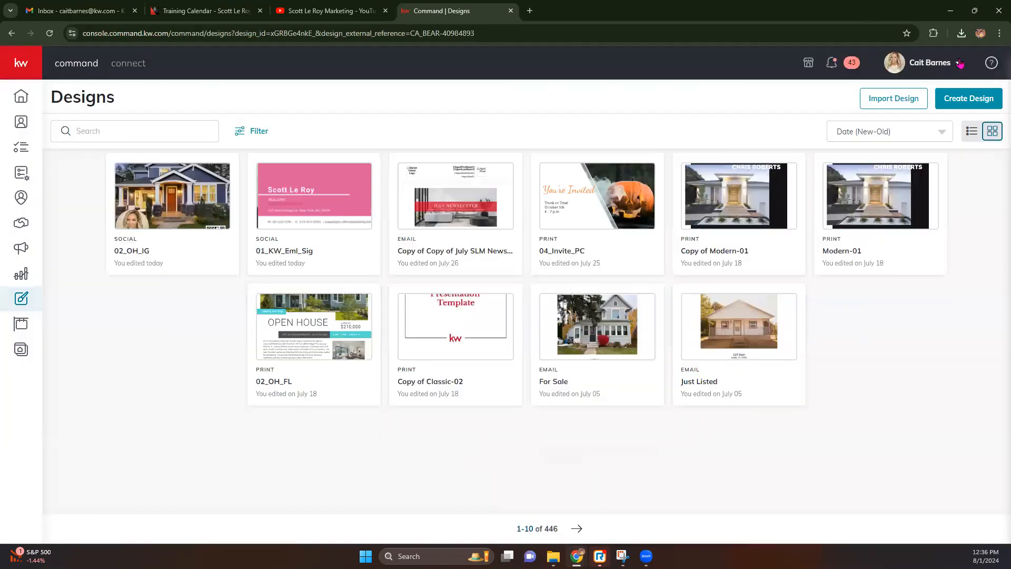
Go to Campaigns and view the Social Posts schedule for July 28 – August 03.
mouse_move(639, 183)
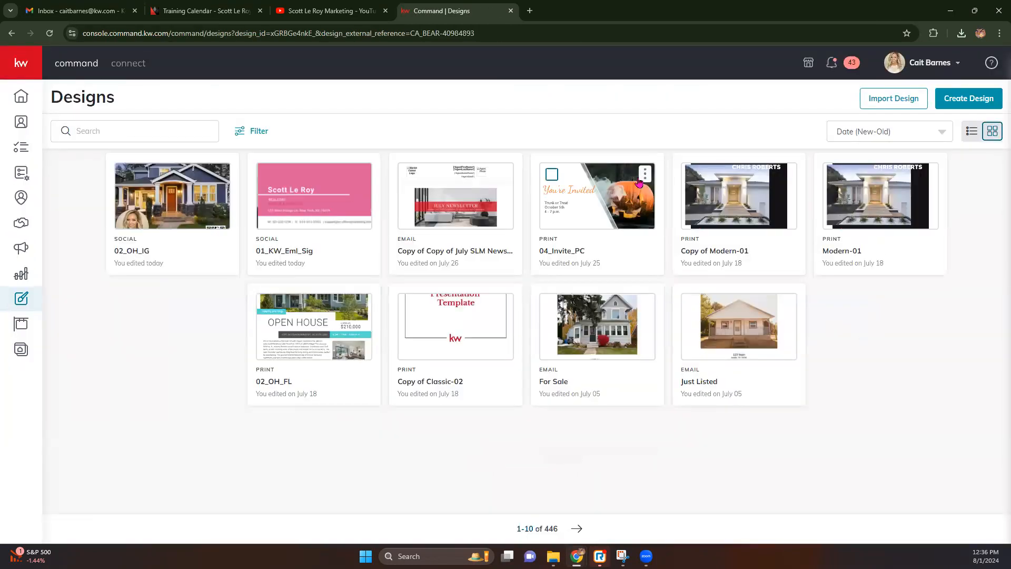
left_click(21, 250)
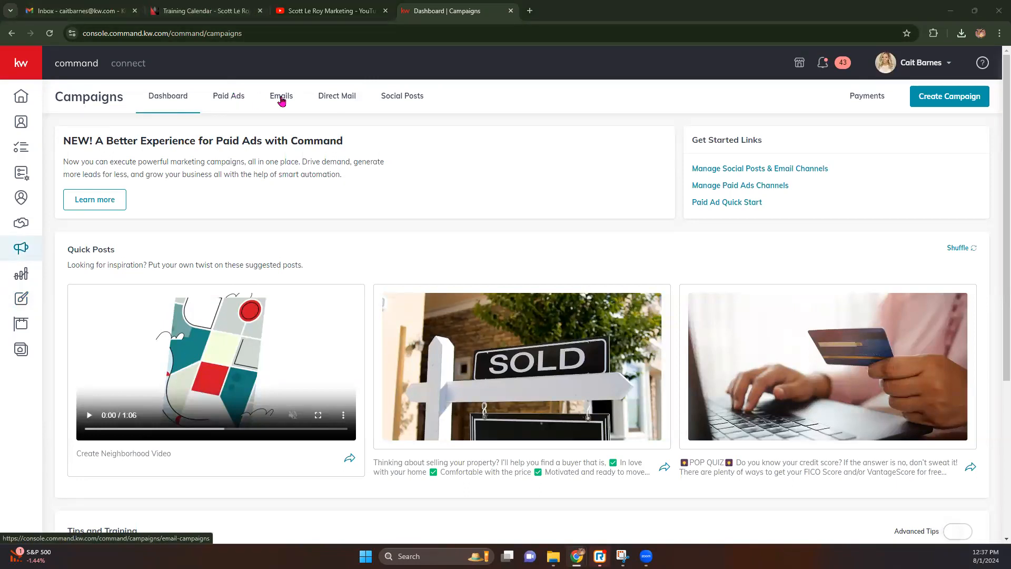
left_click(403, 98)
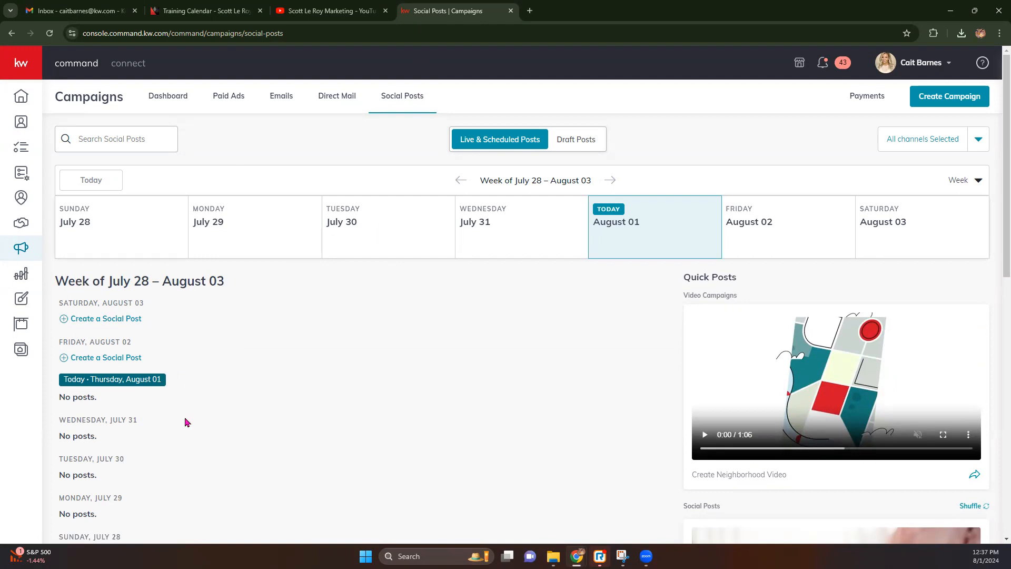
scroll(152, 404, "down", 3)
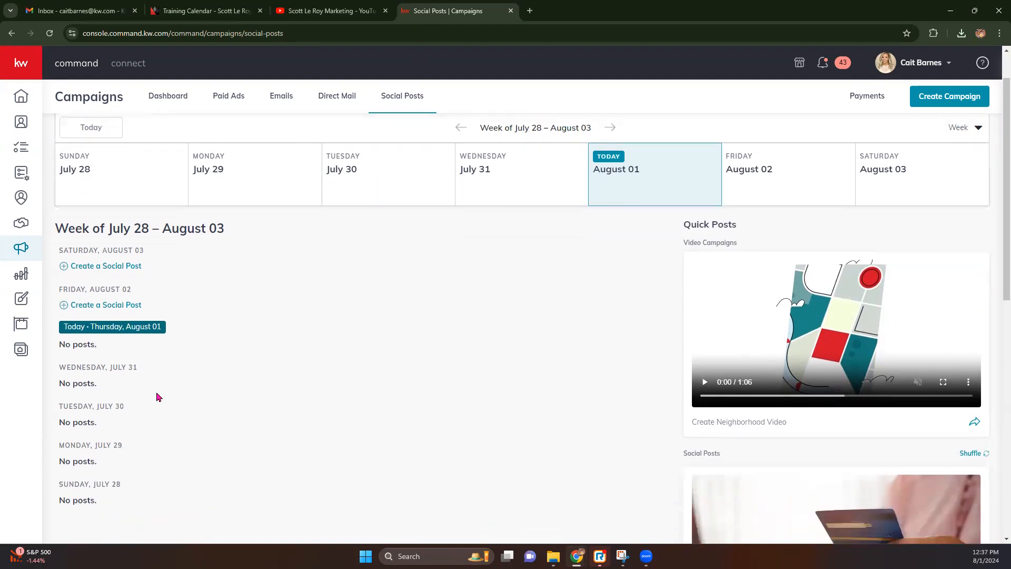
scroll(550, 315, "up", 3)
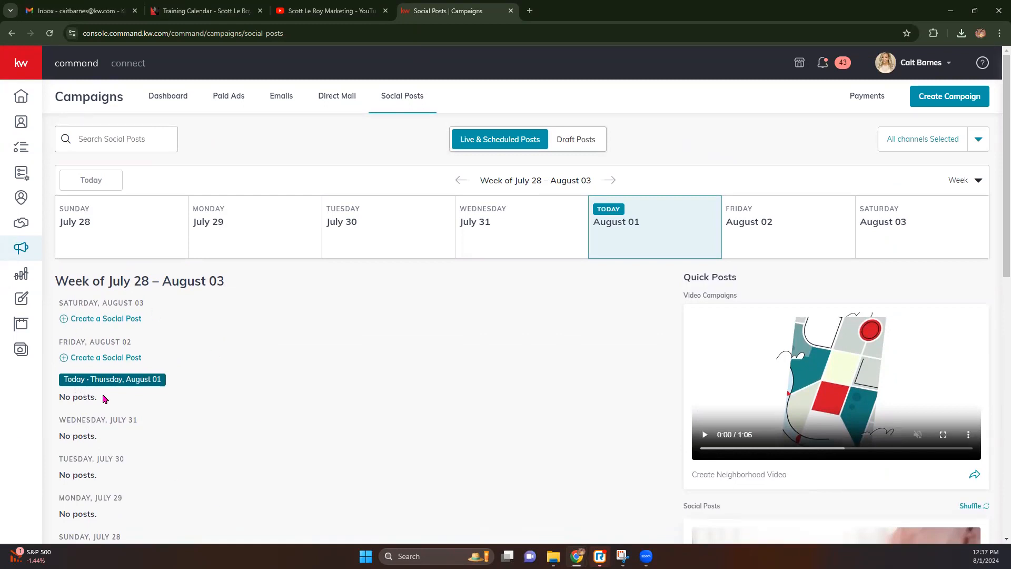
scroll(103, 399, "down", 4)
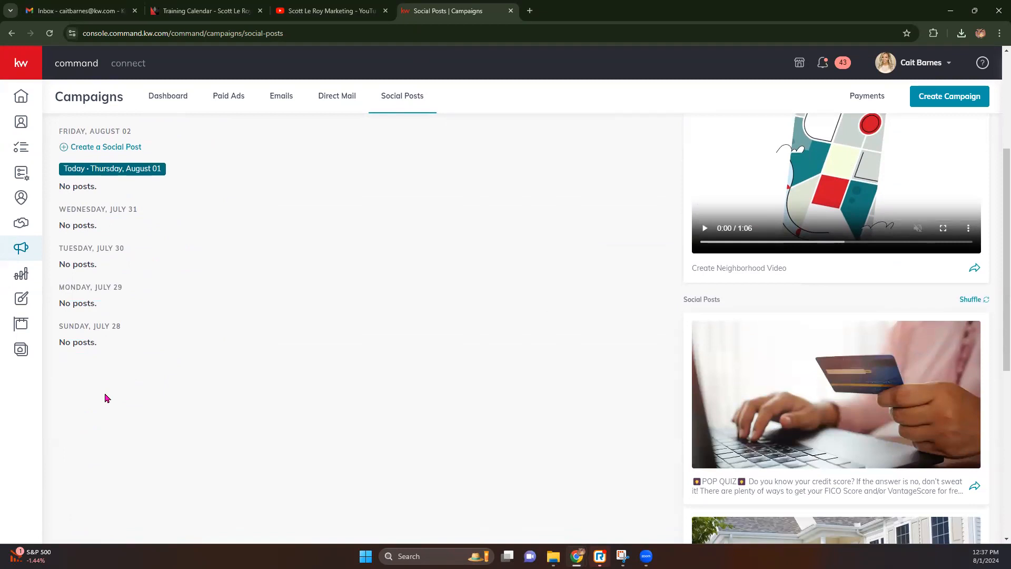
scroll(159, 396, "up", 3)
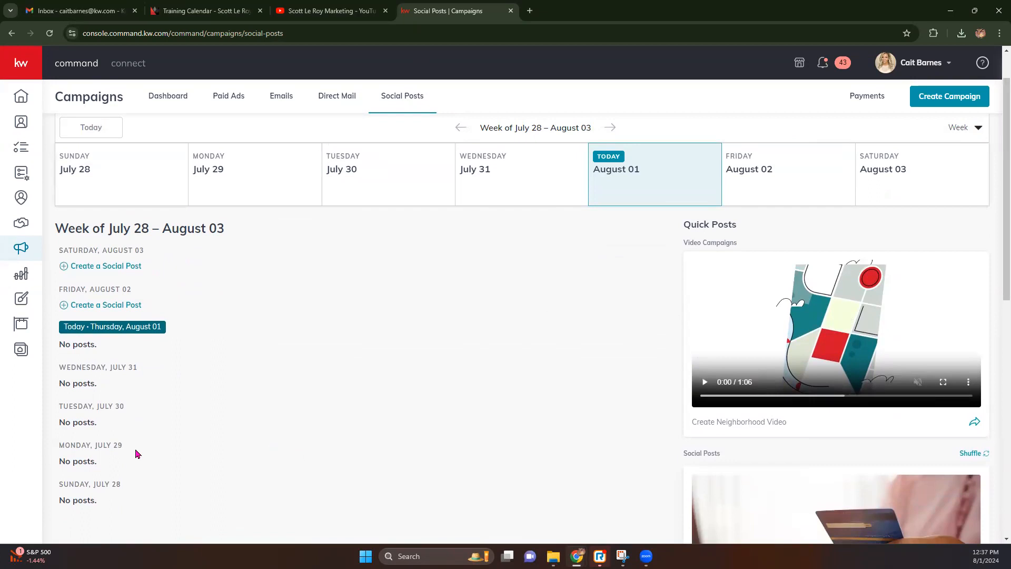
scroll(383, 384, "up", 1)
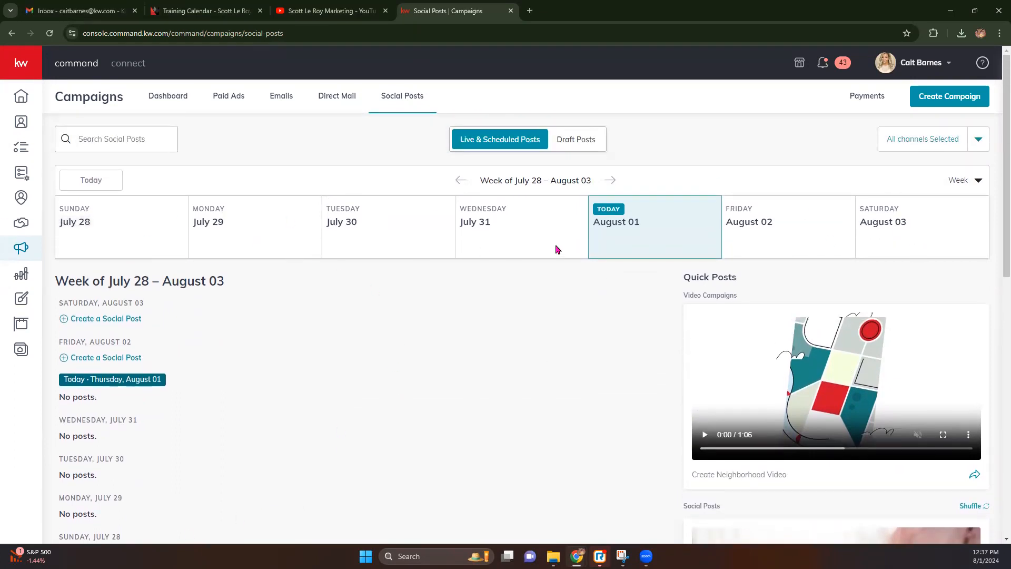
Check the social channel filter, then shuffle the suggested posts until a home-selling post leads.
left_click(978, 139)
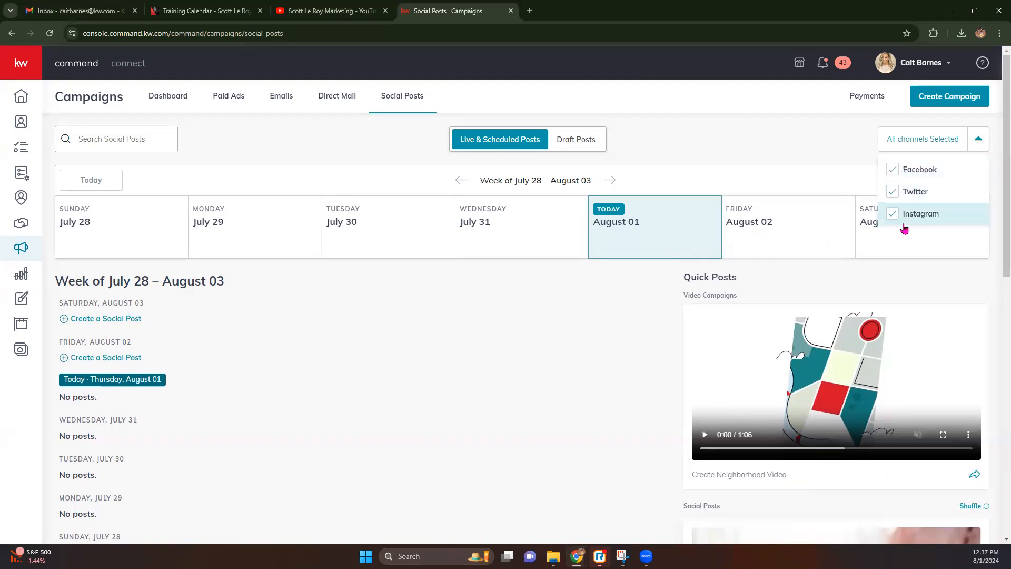
left_click(537, 365)
scroll(537, 366, "down", 7)
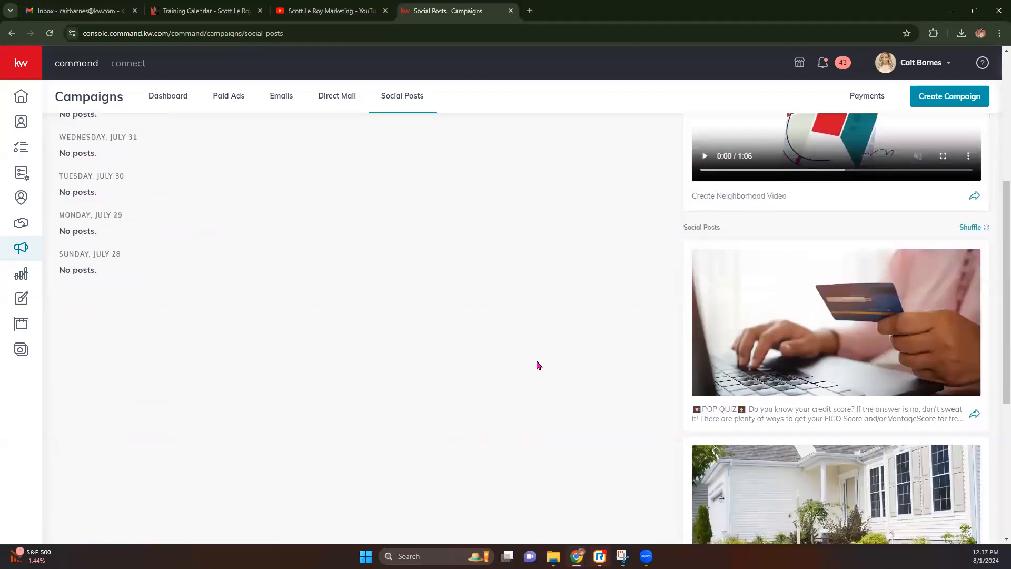
scroll(596, 343, "up", 2)
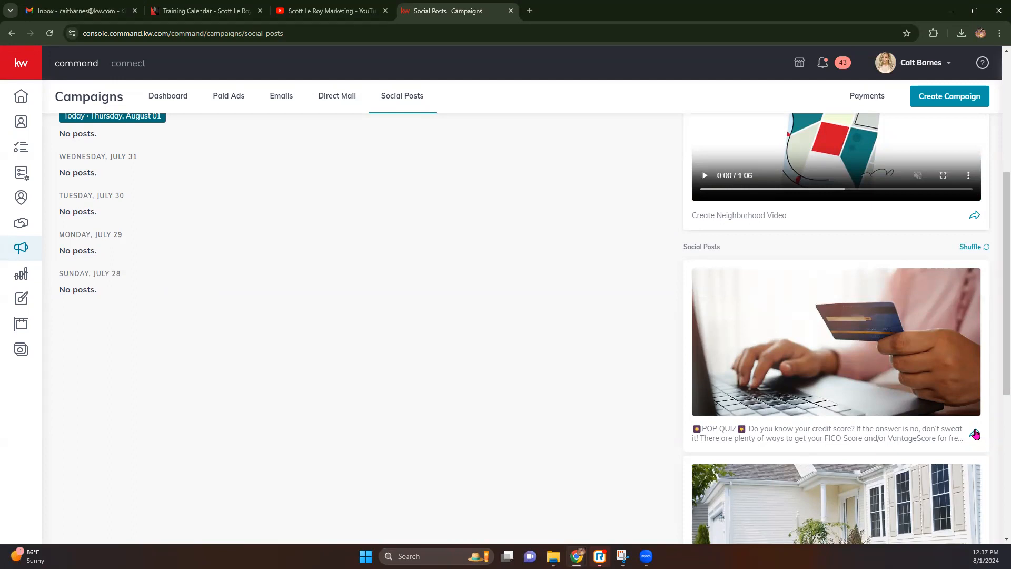
left_click(981, 249)
left_click(982, 248)
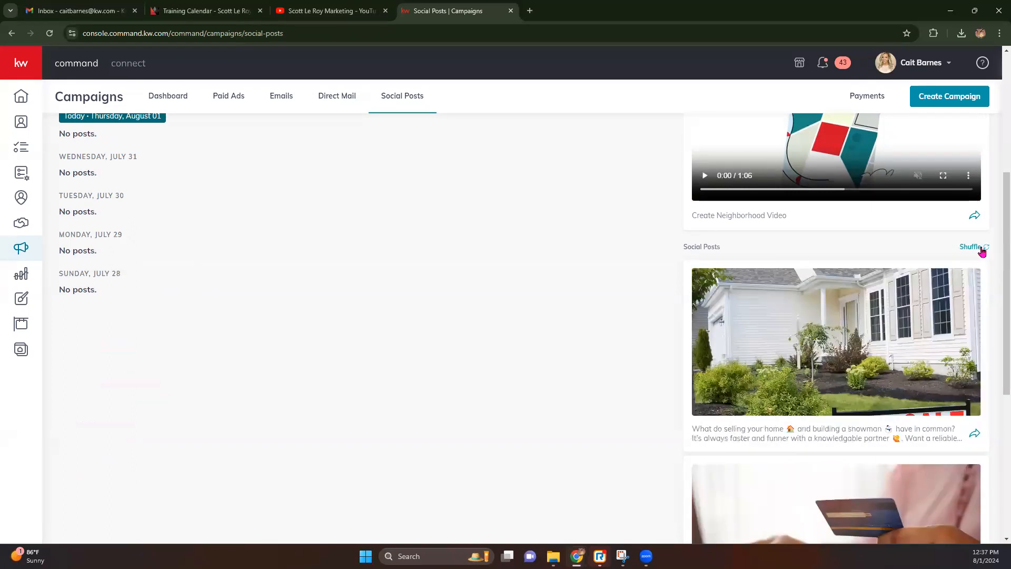
left_click(982, 249)
left_click(981, 248)
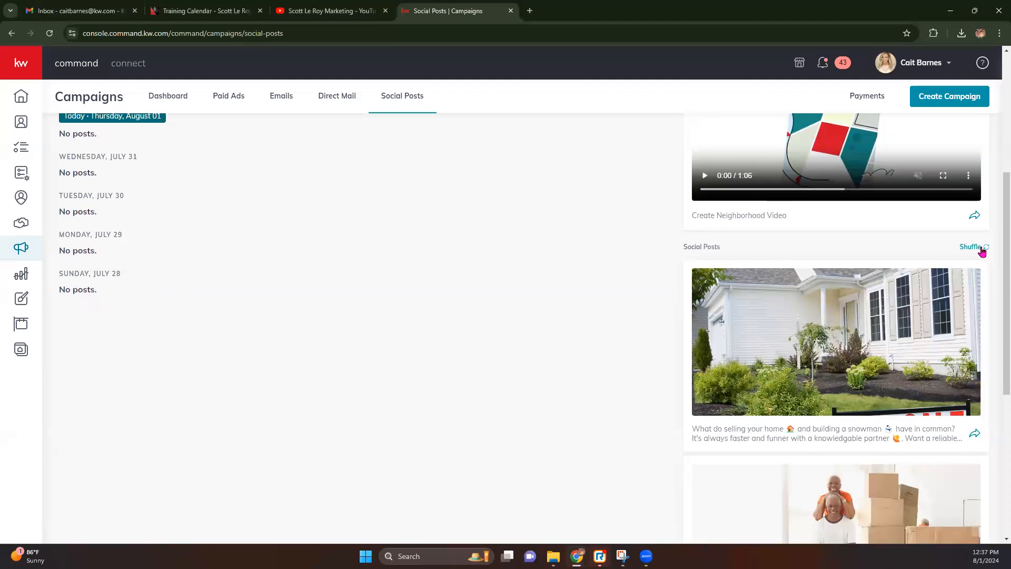
scroll(981, 250, "up", 5)
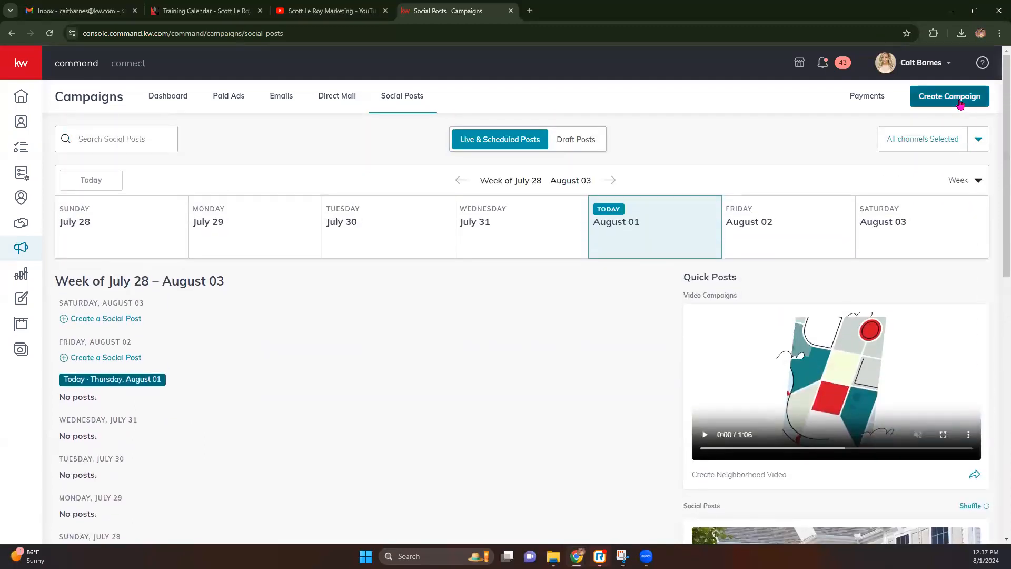
Start a new social post campaign targeting the Instagram business and matching Facebook accounts.
left_click(959, 104)
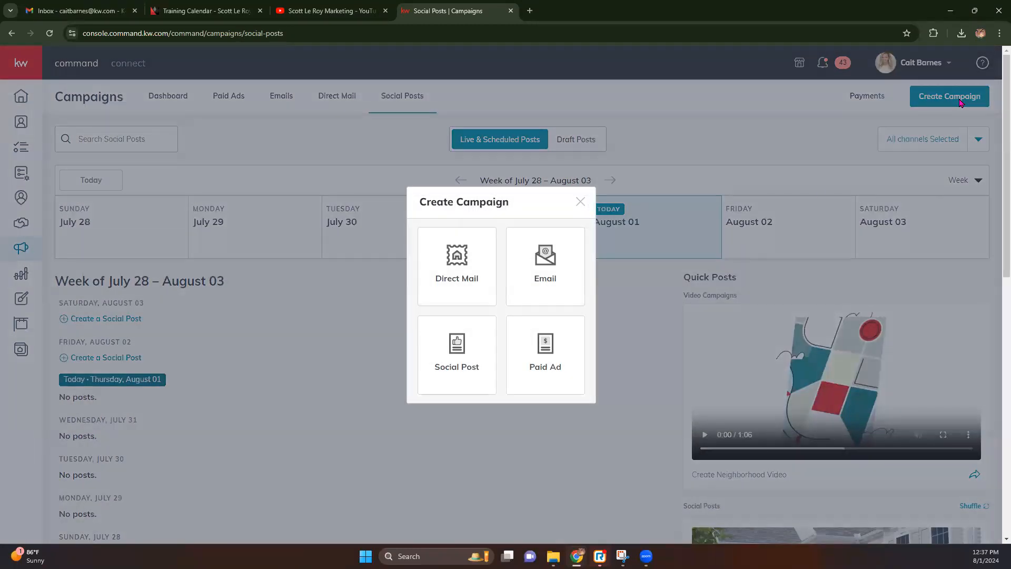
left_click(434, 358)
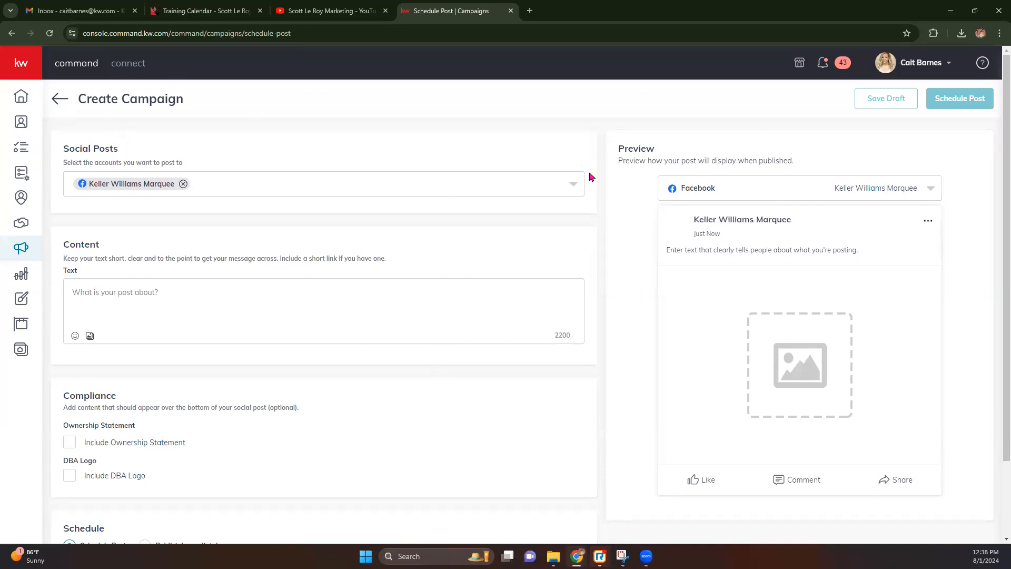
left_click(565, 188)
left_click(79, 323)
left_click(77, 230)
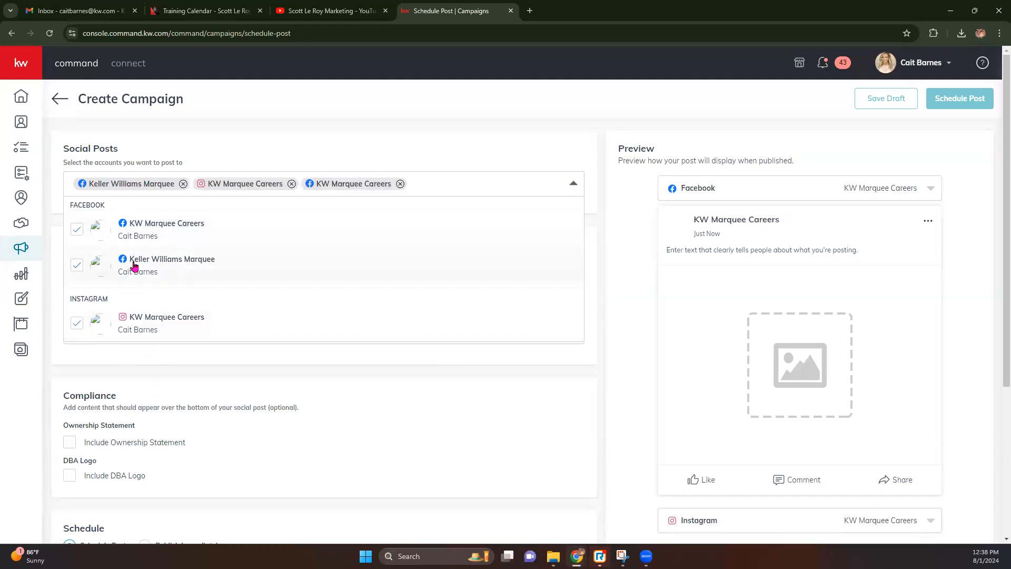
left_click(328, 135)
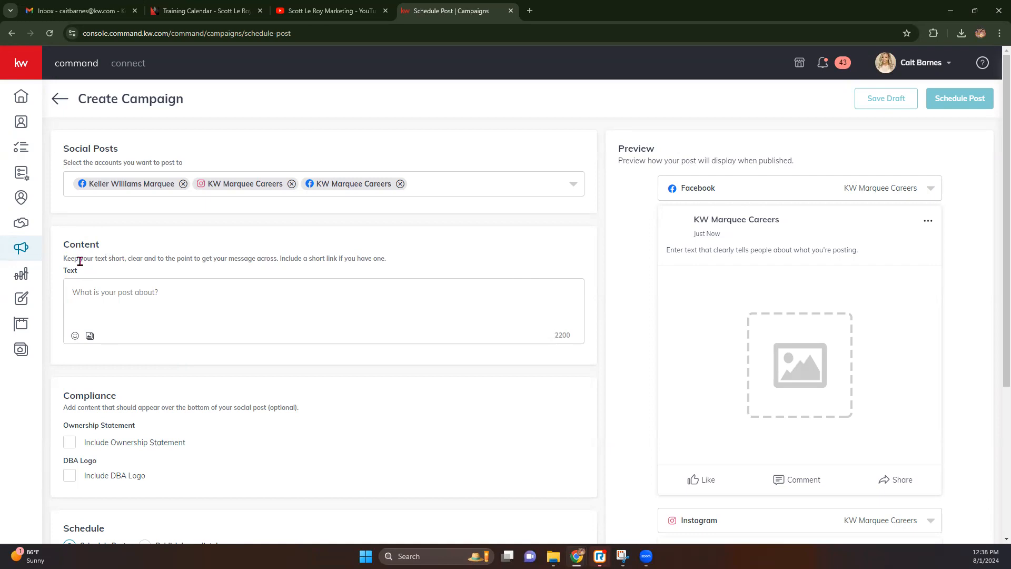
Upload the YOU'RE INVITED image from the Downloads folder as the post's media.
left_click(77, 292)
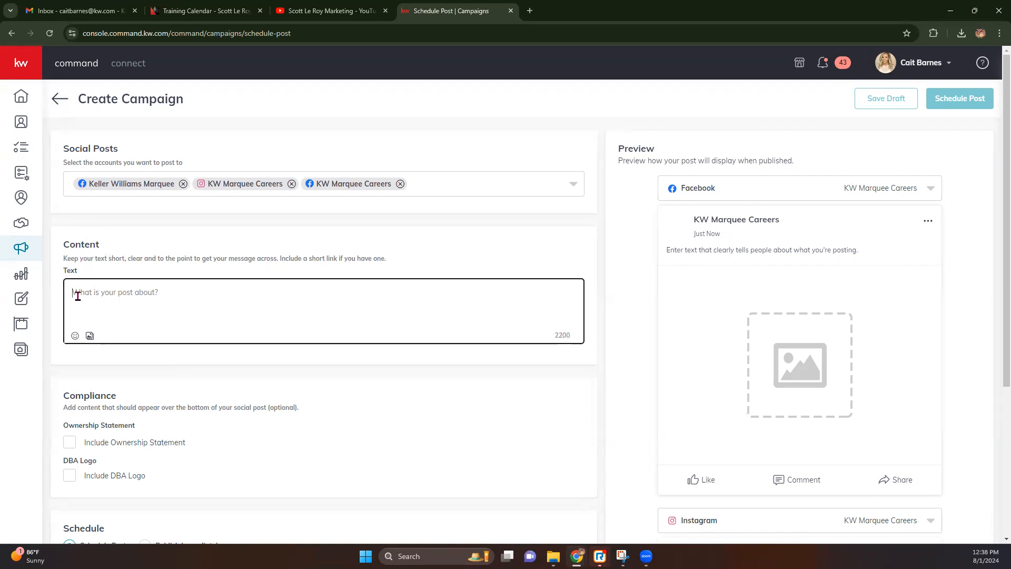
left_click(90, 336)
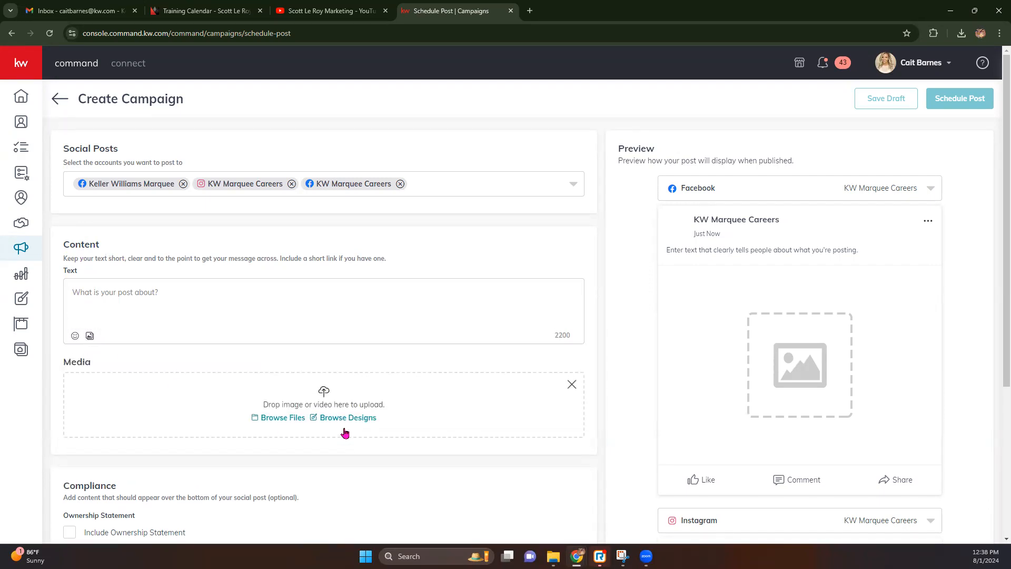
left_click(347, 418)
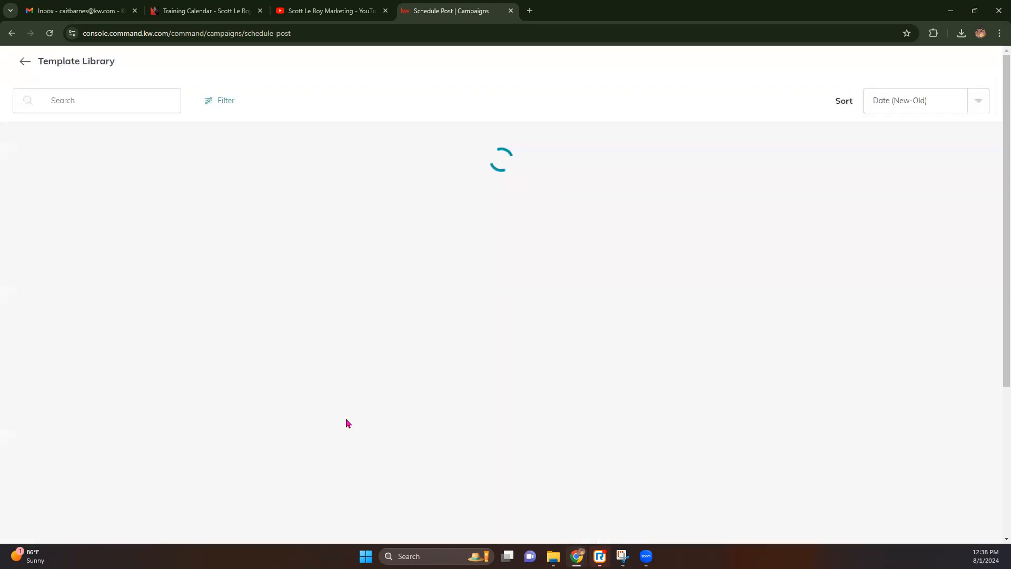
left_click(160, 208)
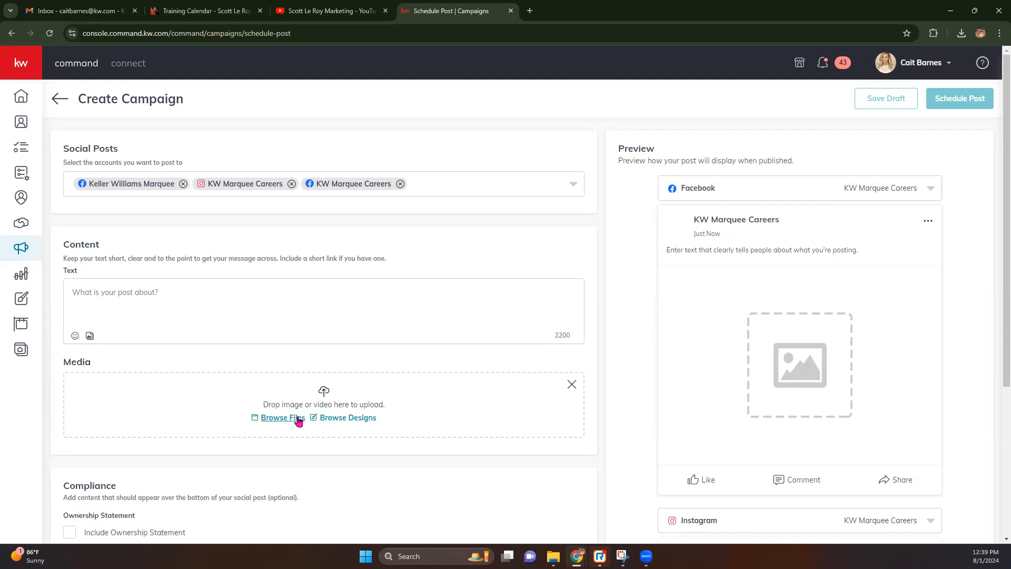
left_click(298, 419)
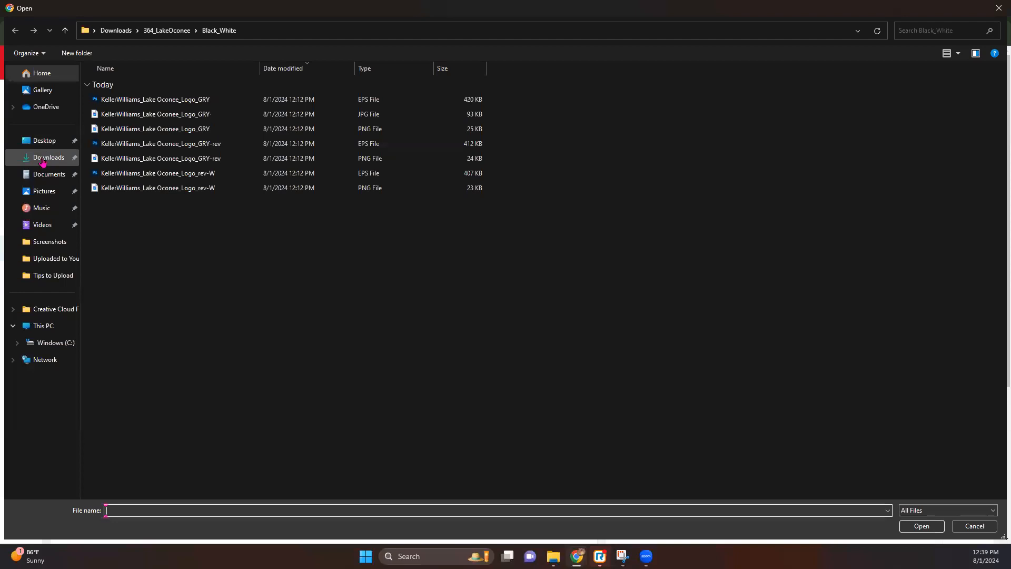
left_click(44, 158)
double_click(158, 153)
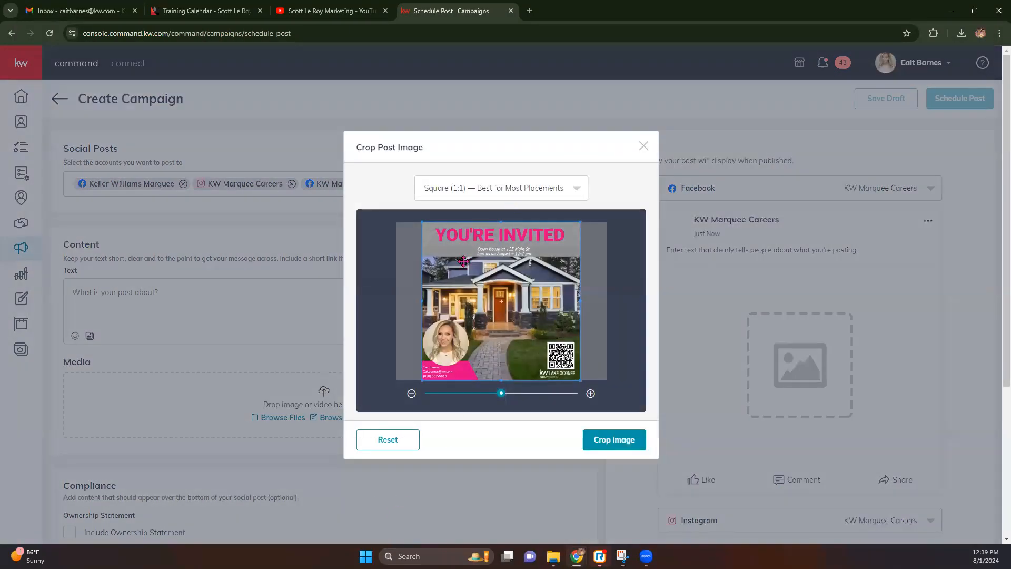
Crop the YOU'RE INVITED image to Square (1:1) after trying a free crop, and attach it.
left_click(554, 197)
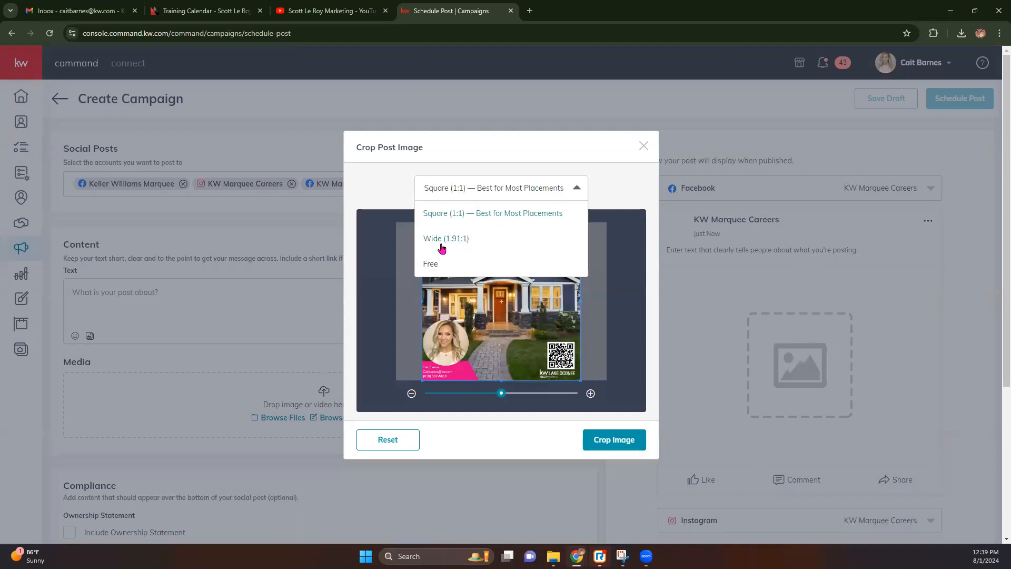
left_click(428, 263)
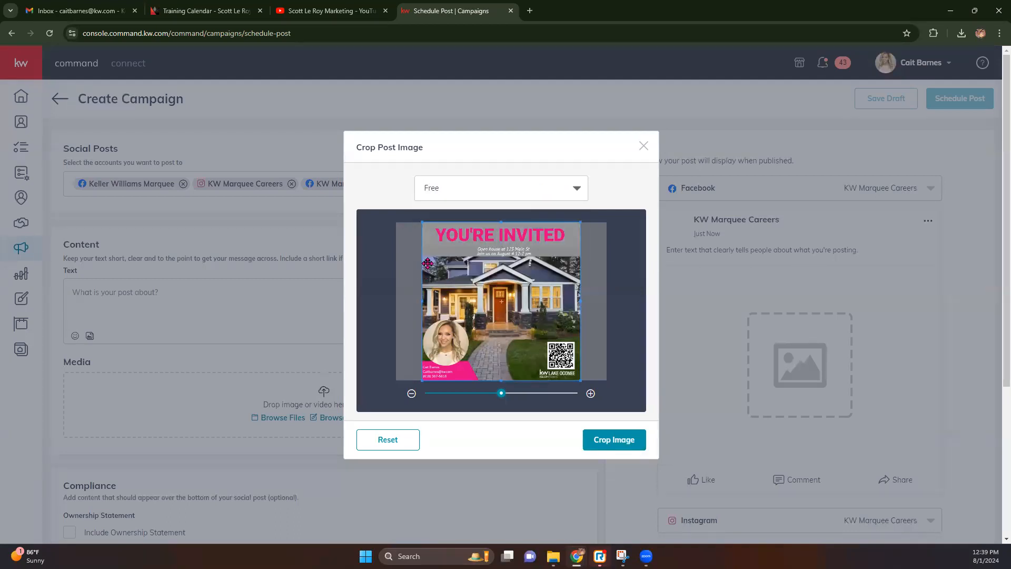
mouse_move(580, 380)
left_mouse_down()
mouse_move(529, 337)
mouse_move(613, 378)
mouse_move(599, 379)
left_mouse_up()
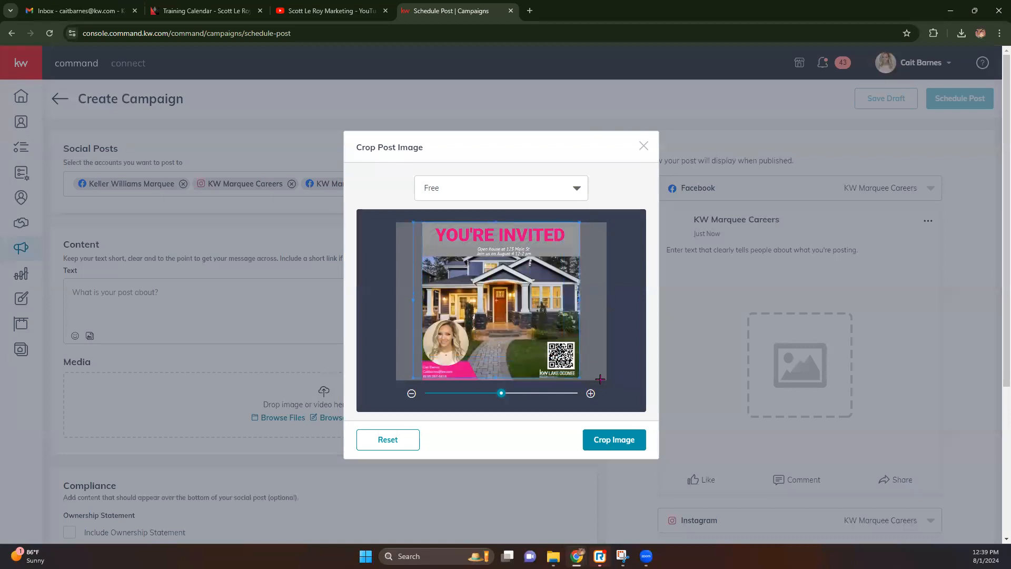
left_click(548, 187)
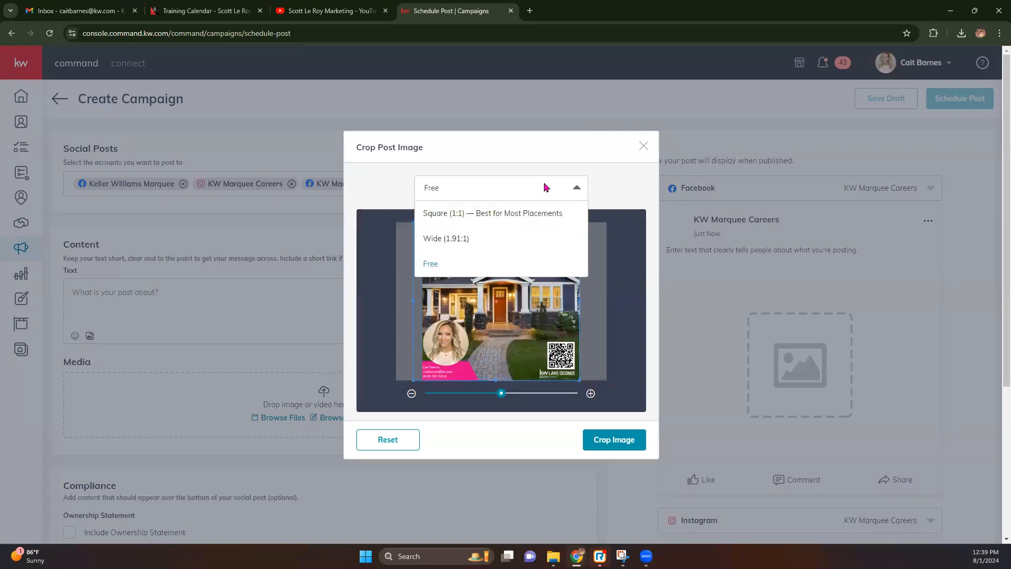
left_click(479, 214)
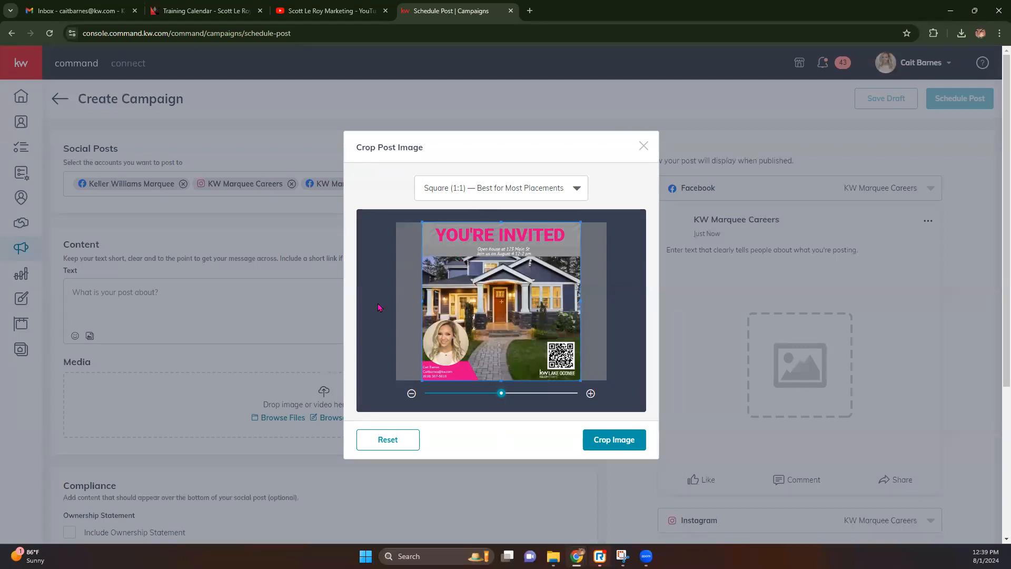
left_click(630, 439)
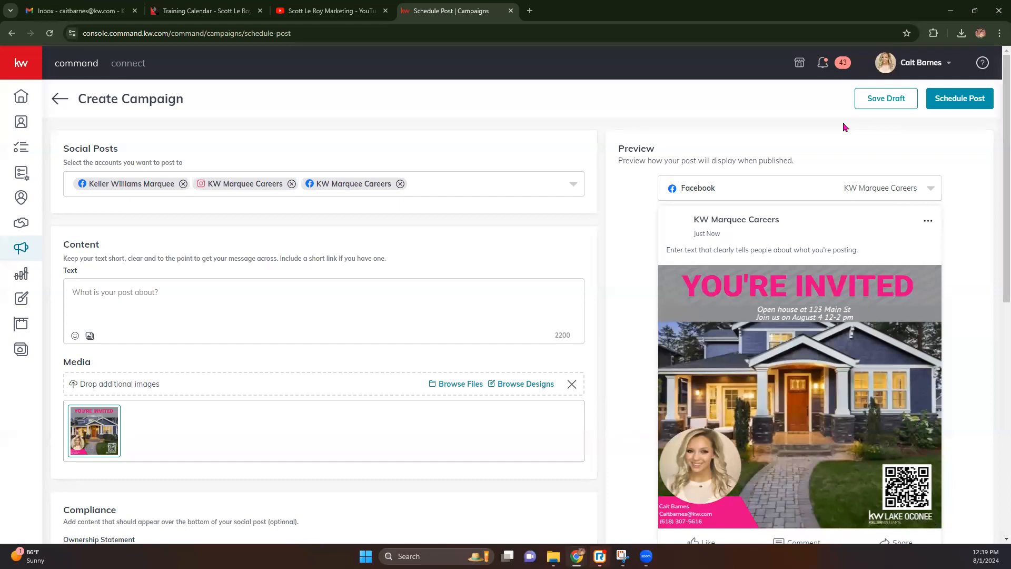
scroll(828, 279, "down", 1)
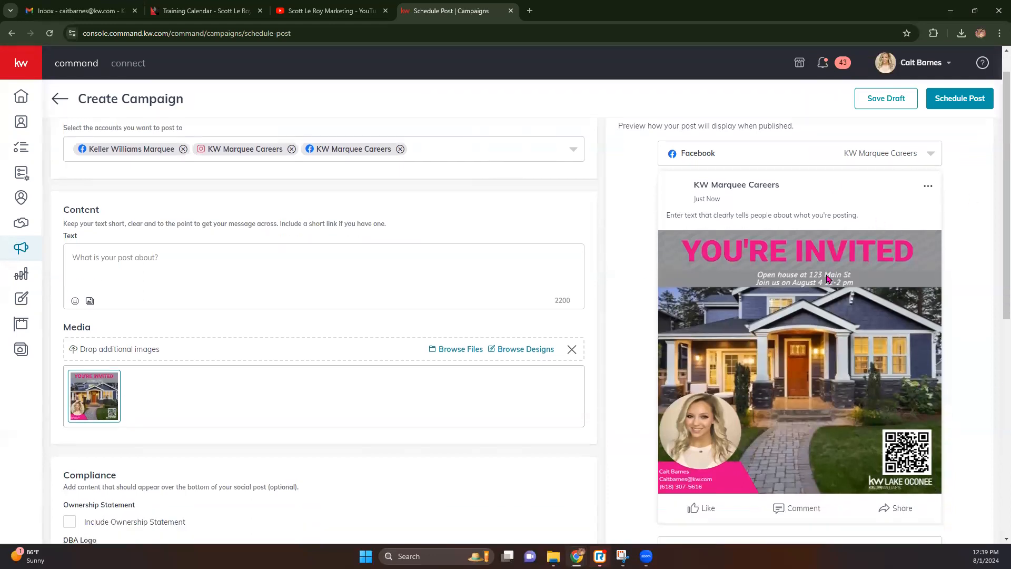
scroll(827, 279, "down", 5)
scroll(827, 279, "down", 1)
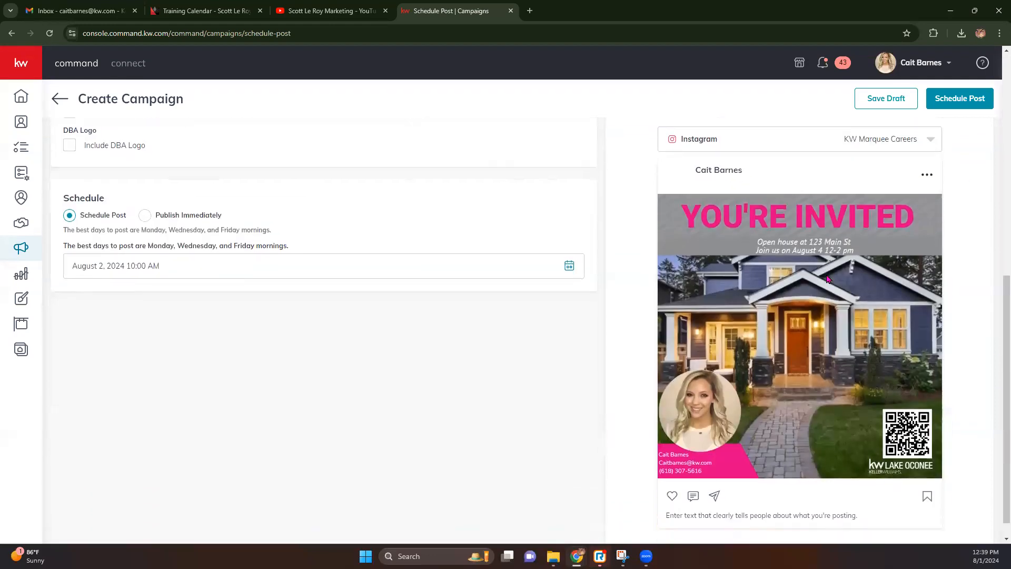
scroll(826, 283, "up", 8)
scroll(825, 284, "up", 1)
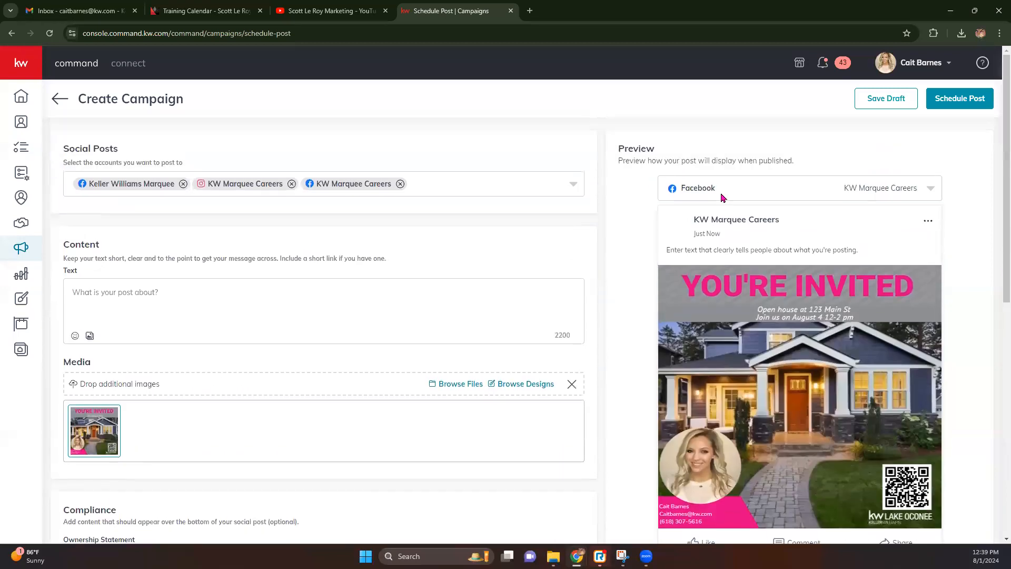
scroll(700, 456, "down", 5)
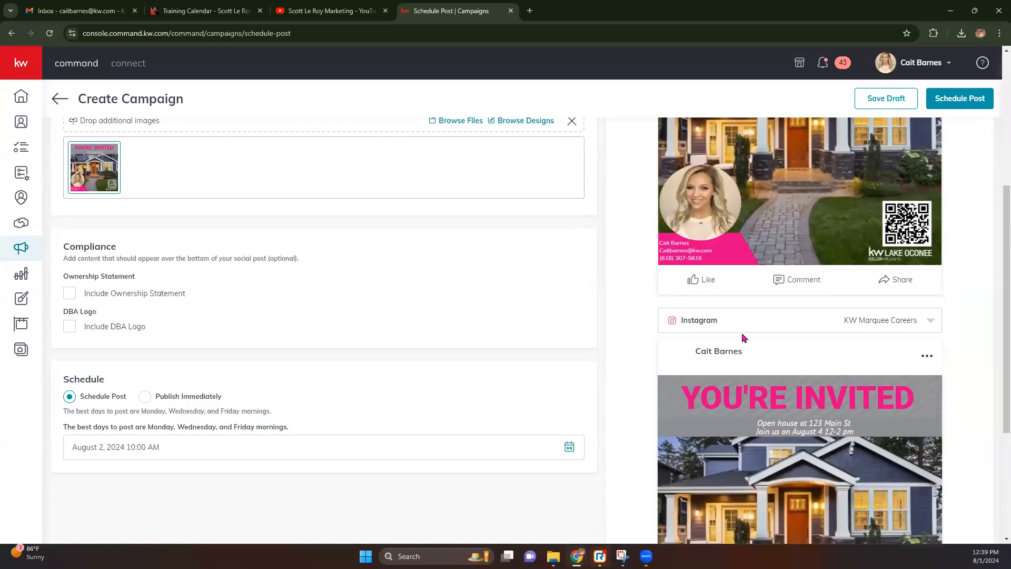
scroll(742, 333, "down", 4)
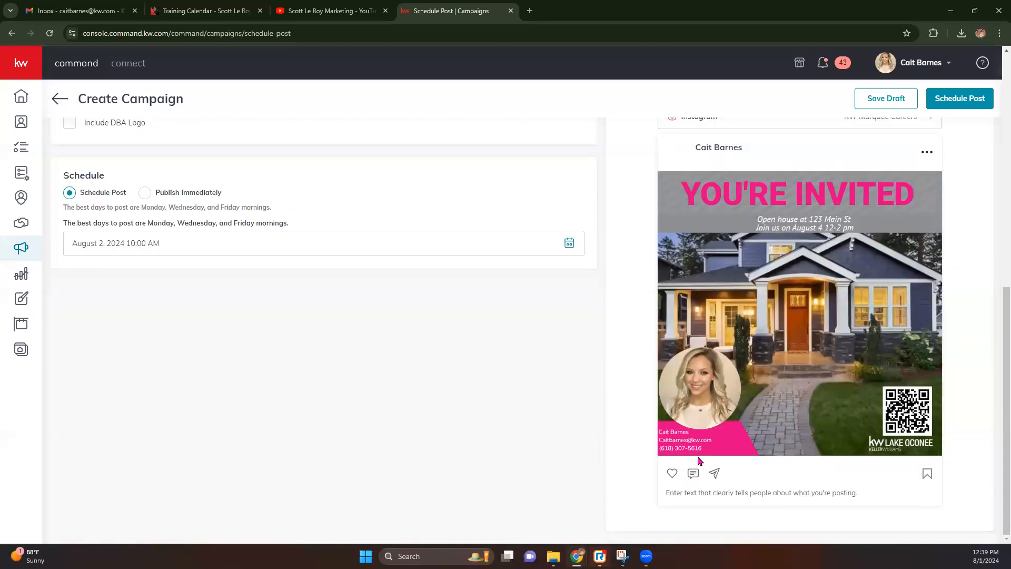
scroll(712, 480, "up", 10)
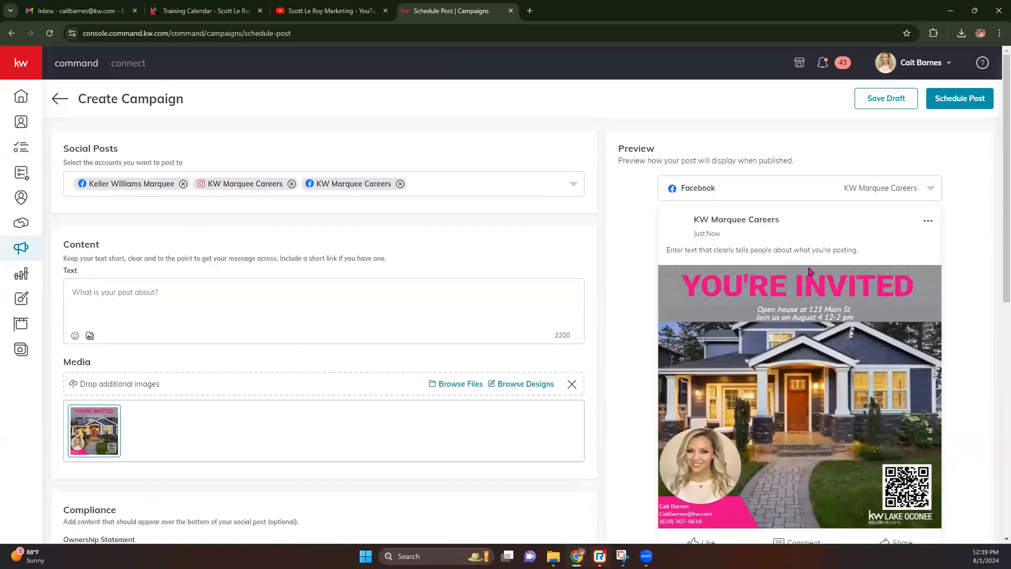
scroll(809, 272, "down", 5)
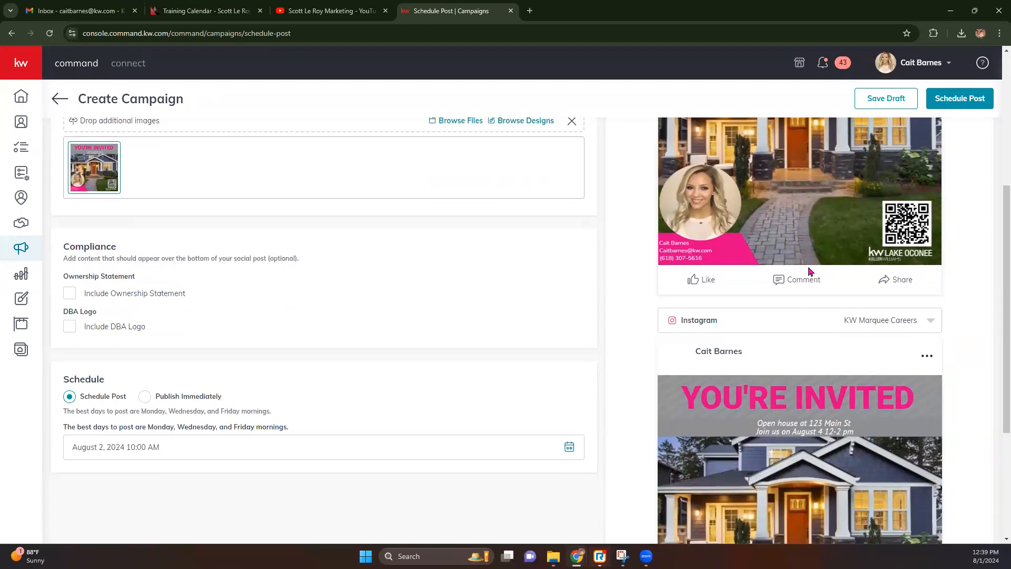
scroll(809, 271, "up", 5)
left_click(148, 288)
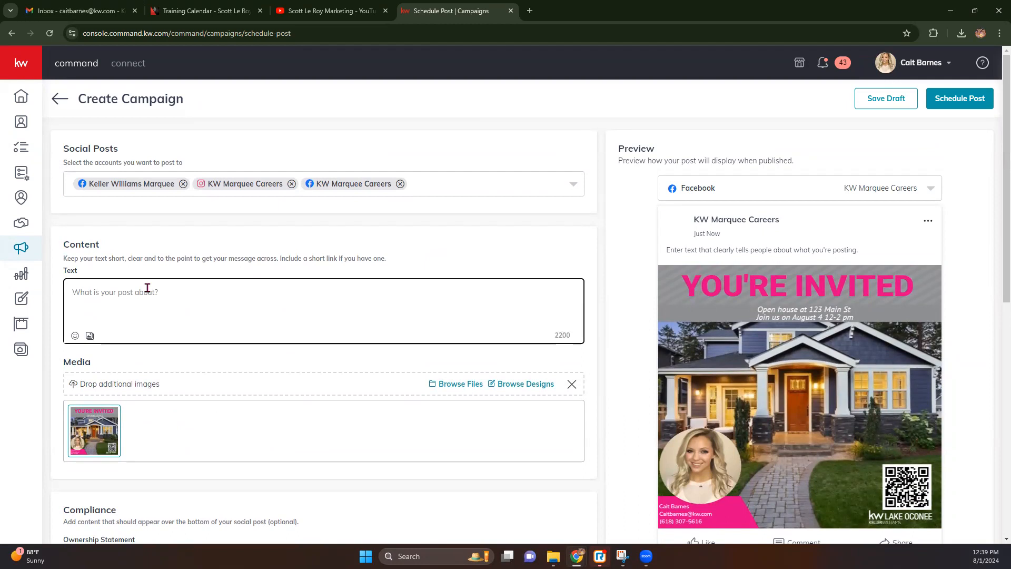
Enter the caption 'Don't miss this amazing house!' and add a house emoji after it.
type("Don't miss this amazing house!")
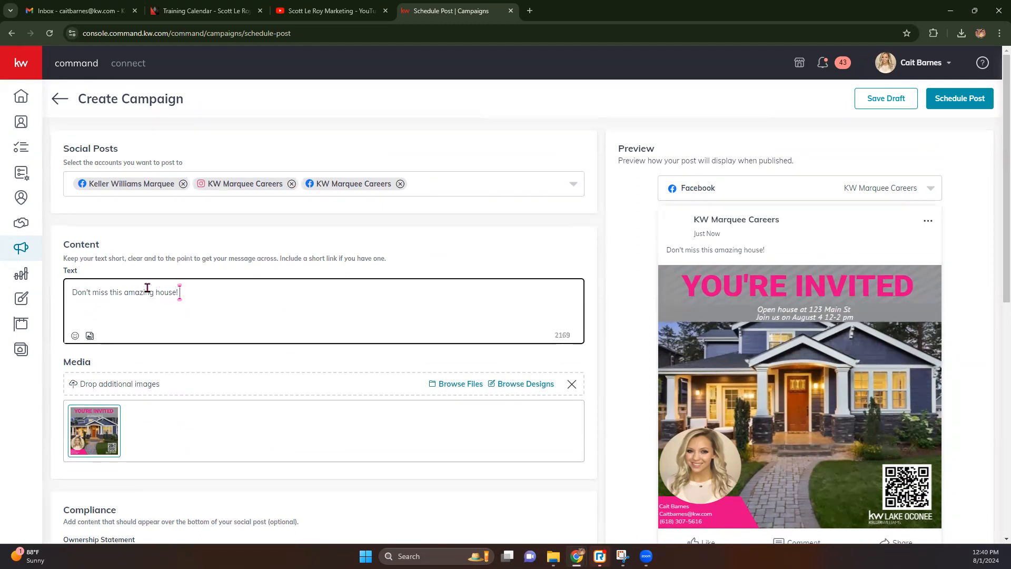
left_click(75, 335)
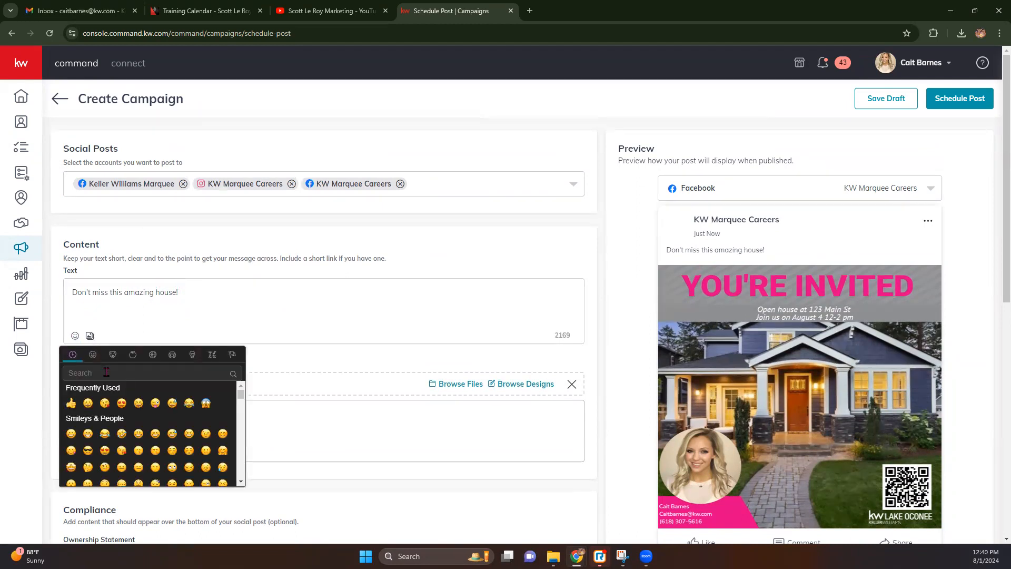
type("house")
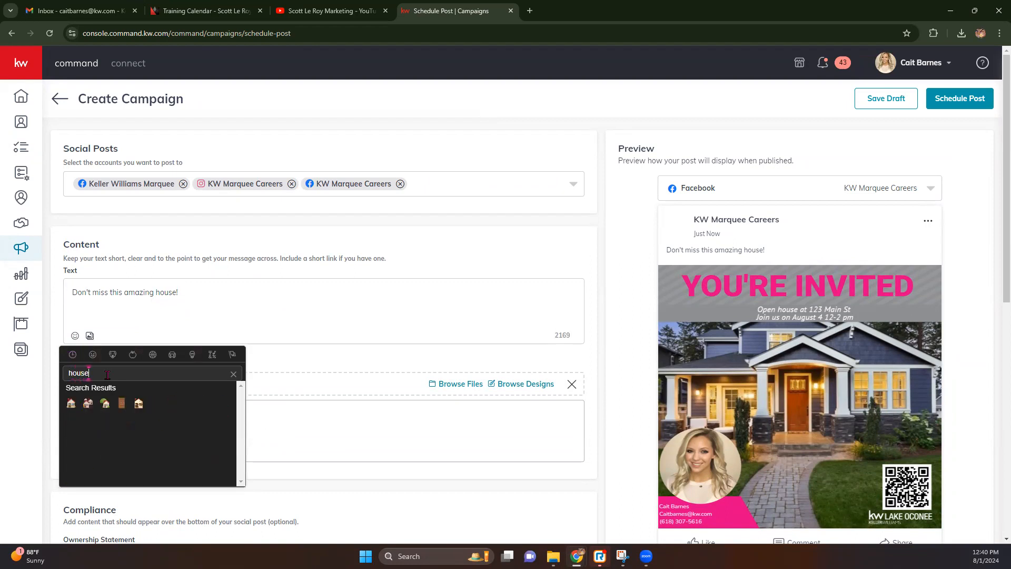
left_click(105, 404)
left_click(220, 291)
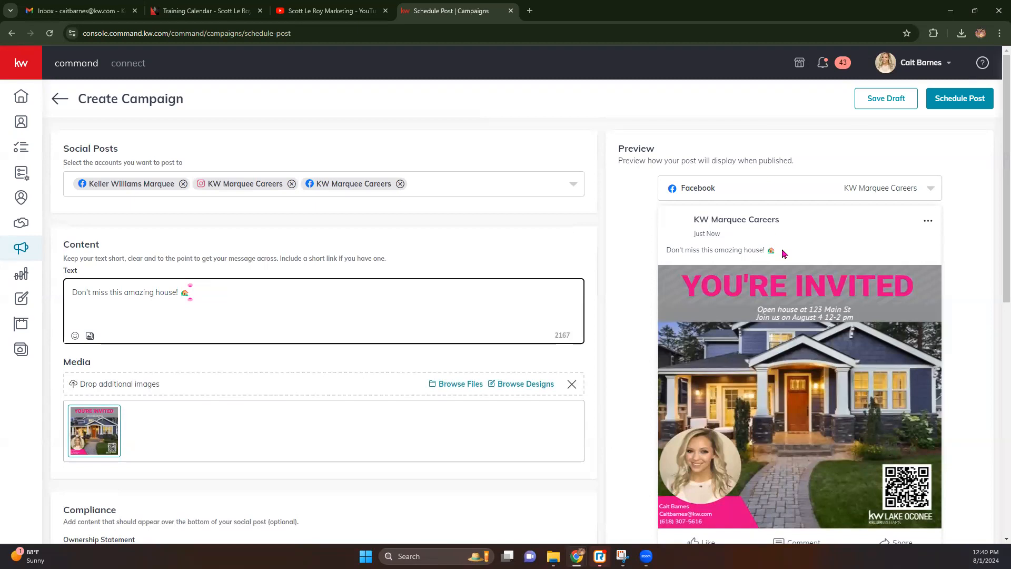
scroll(720, 263, "down", 8)
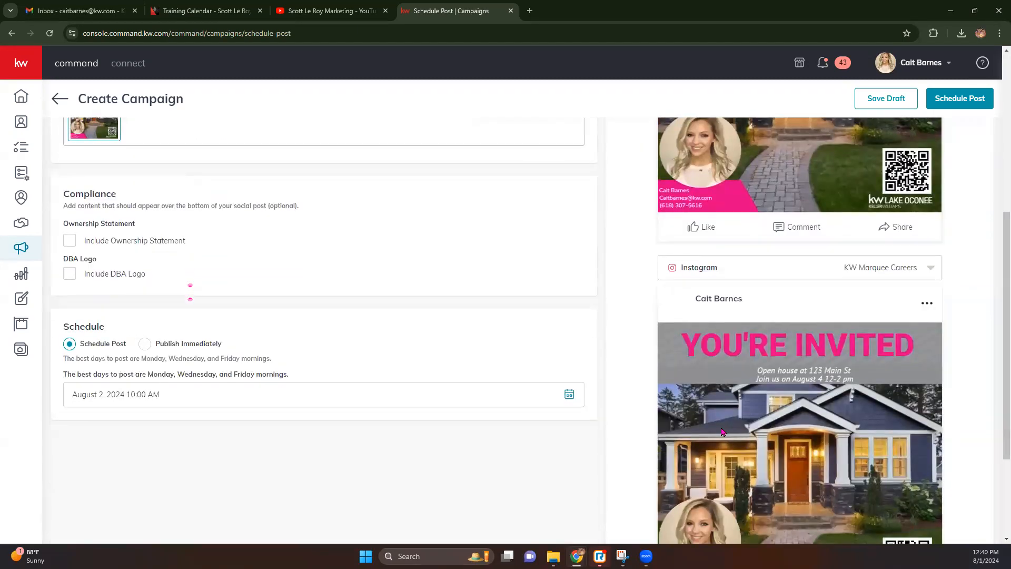
scroll(408, 345, "up", 10)
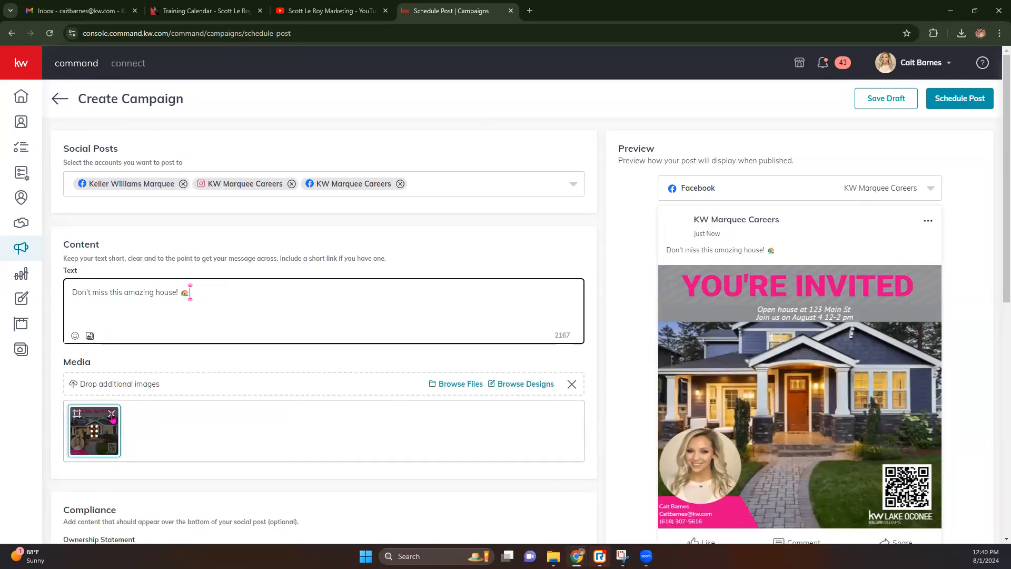
Remove the post's attached image, check recent downloads, then switch to the YouTube channel's tab.
left_click(112, 413)
left_click(289, 420)
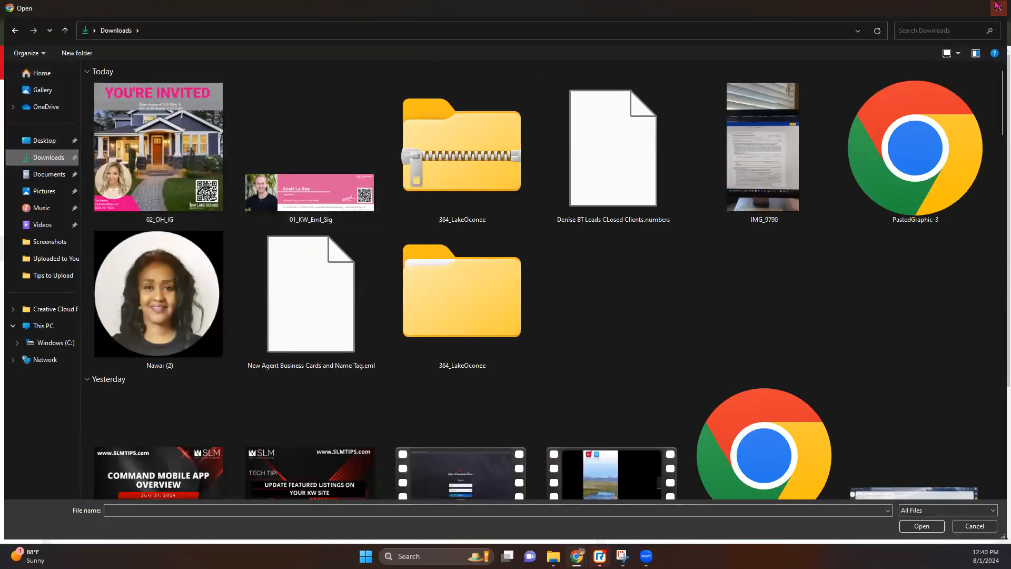
left_click(992, 14)
left_click(961, 34)
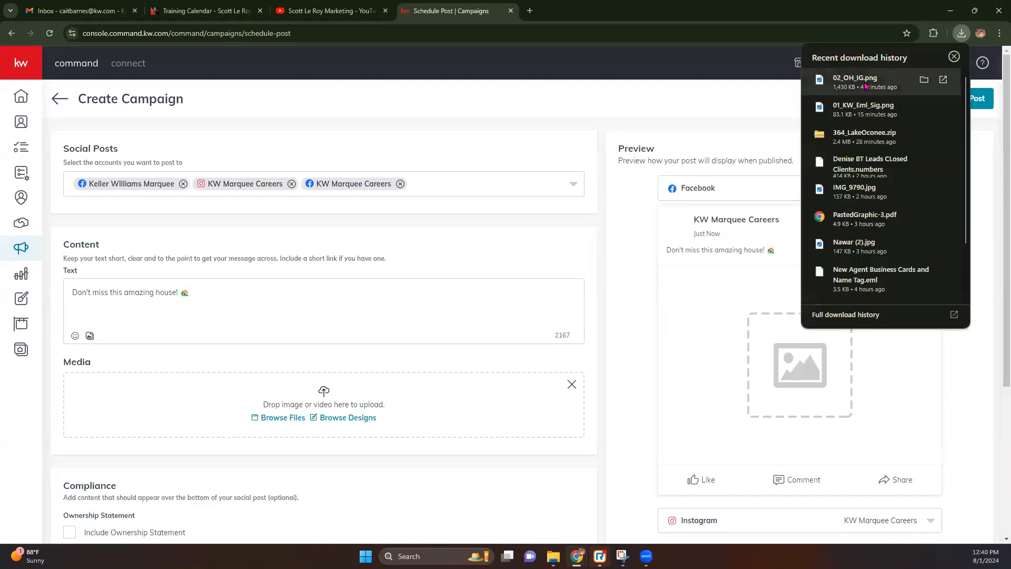
left_click(332, 11)
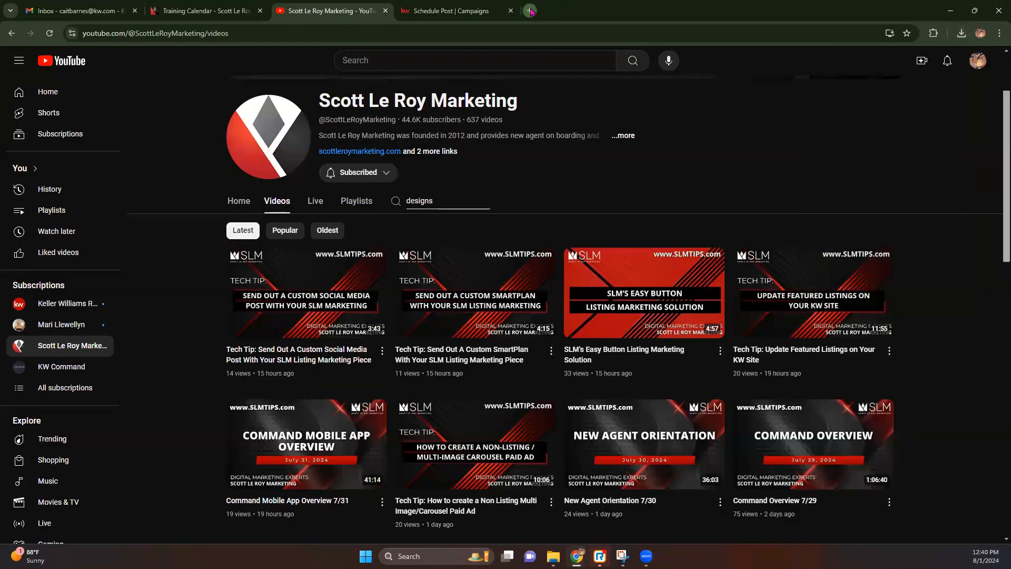
In a new tab, load the KW Command Dashboard at agent.kw.com.
left_click(530, 11)
type("ama")
key("Return")
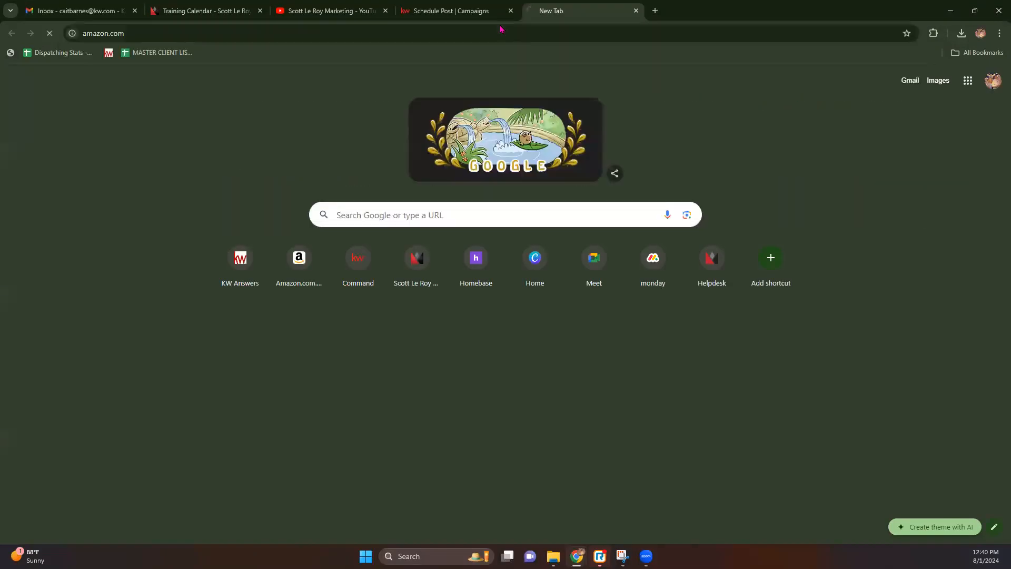
left_click(391, 28)
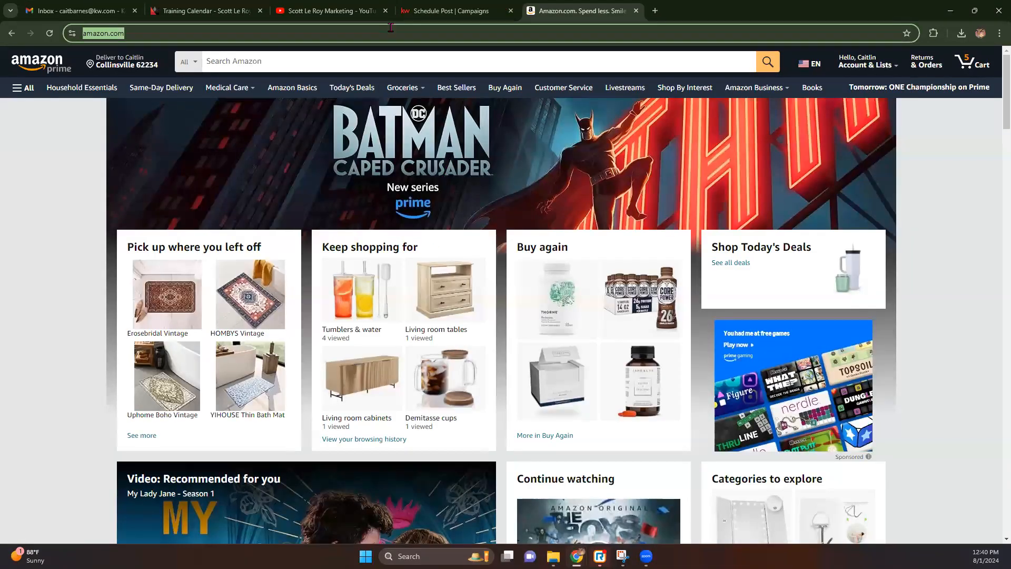
type("a")
key("Return")
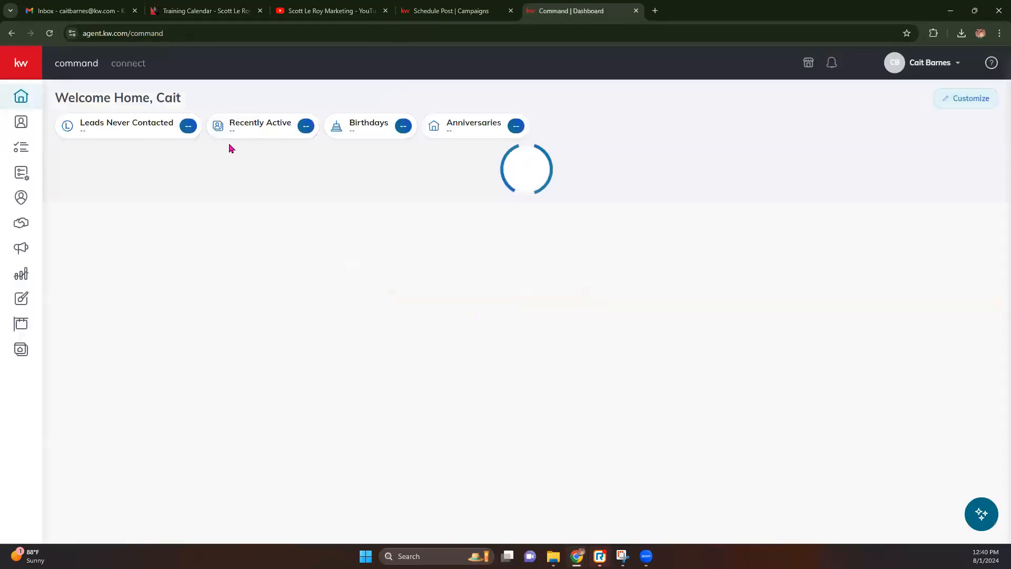
Reopen the 02_OH_IG 'YOU'RE INVITED' open-house flyer from the Designs library.
left_click(24, 300)
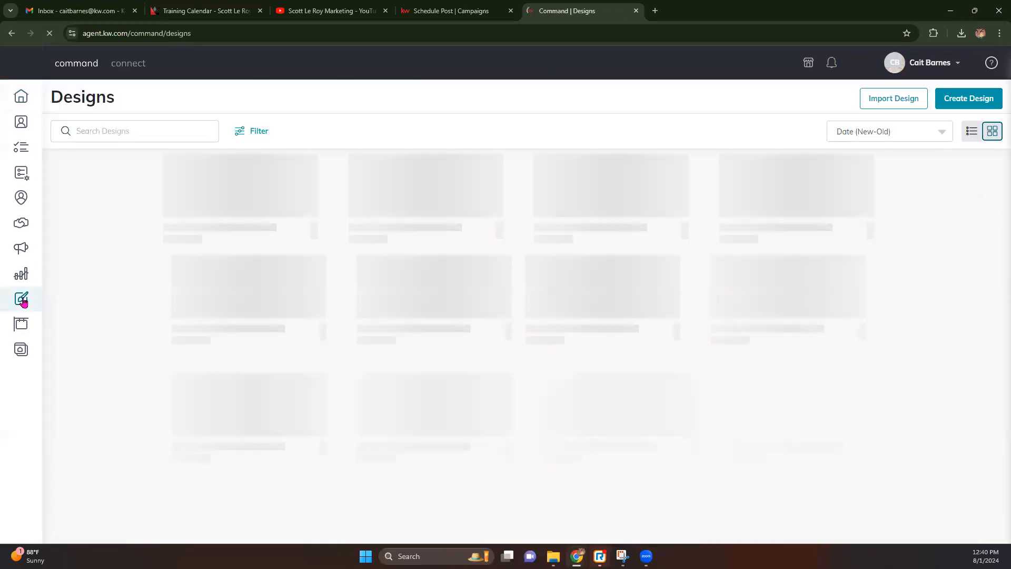
left_click(155, 216)
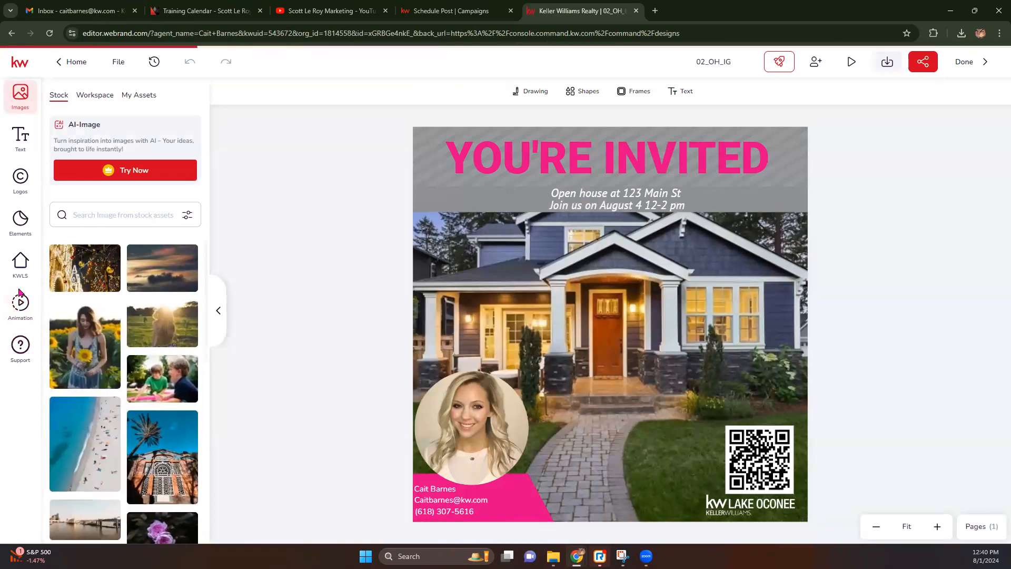
Preview the 02_OH_IG design's animation.
left_click(20, 310)
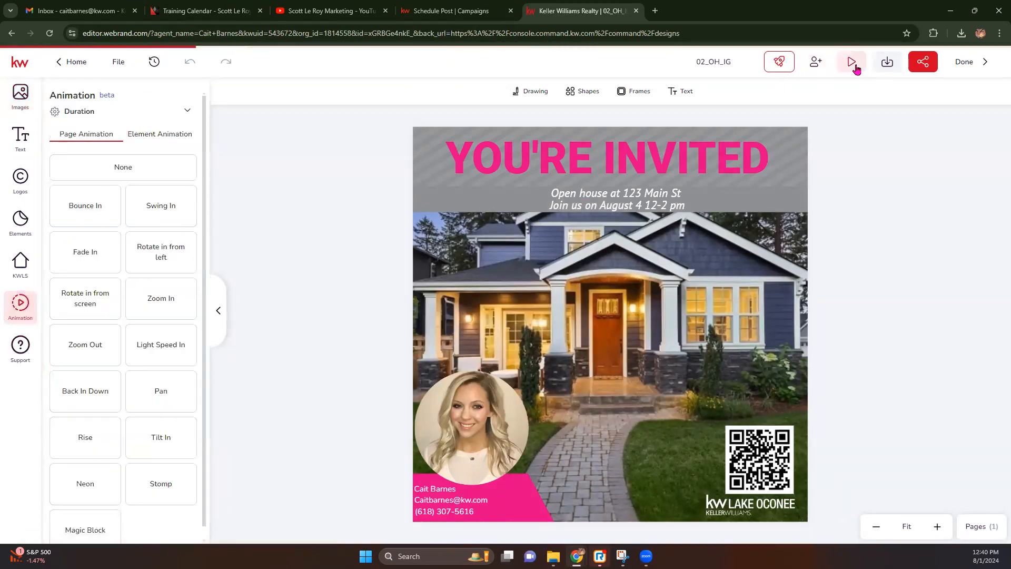
left_click(852, 62)
left_click(24, 60)
Download the design as an MP4 video, 02_OH_IG.original.mp4.
left_click(888, 69)
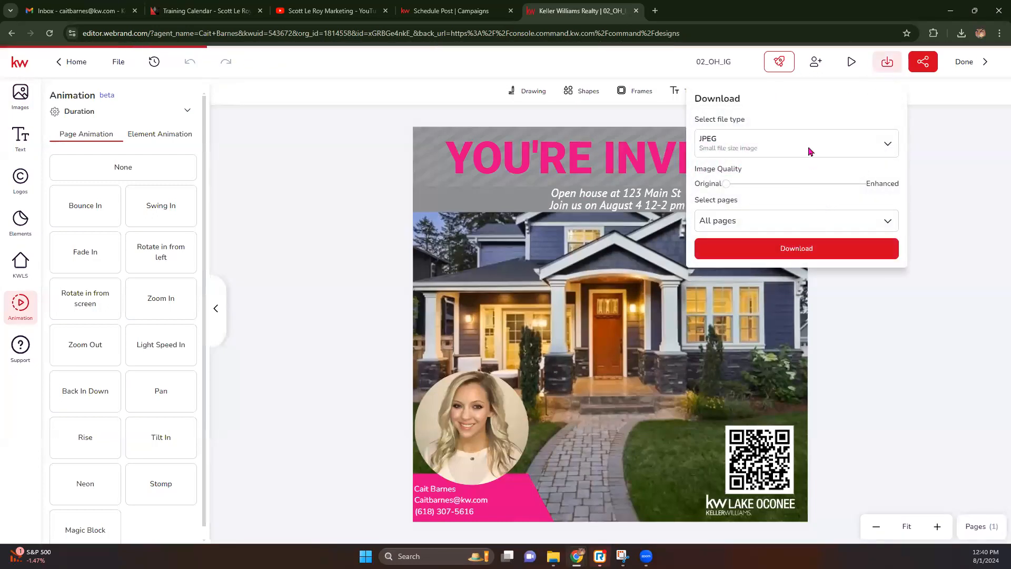
left_click(807, 150)
left_click(771, 292)
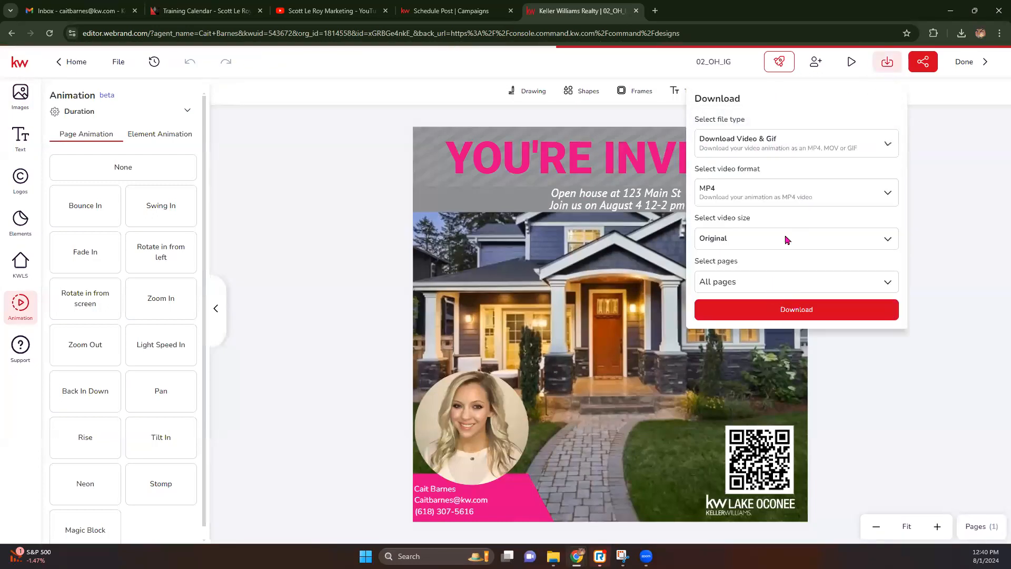
left_click(798, 310)
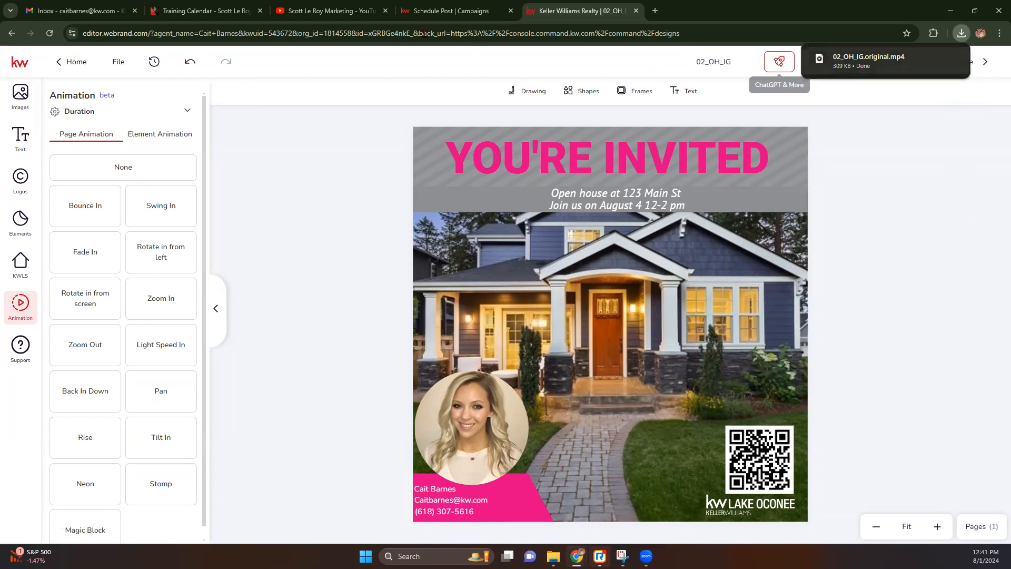
Attach 02_OH_IG.original.mp4 from recent downloads as the scheduled post's media.
left_click(453, 10)
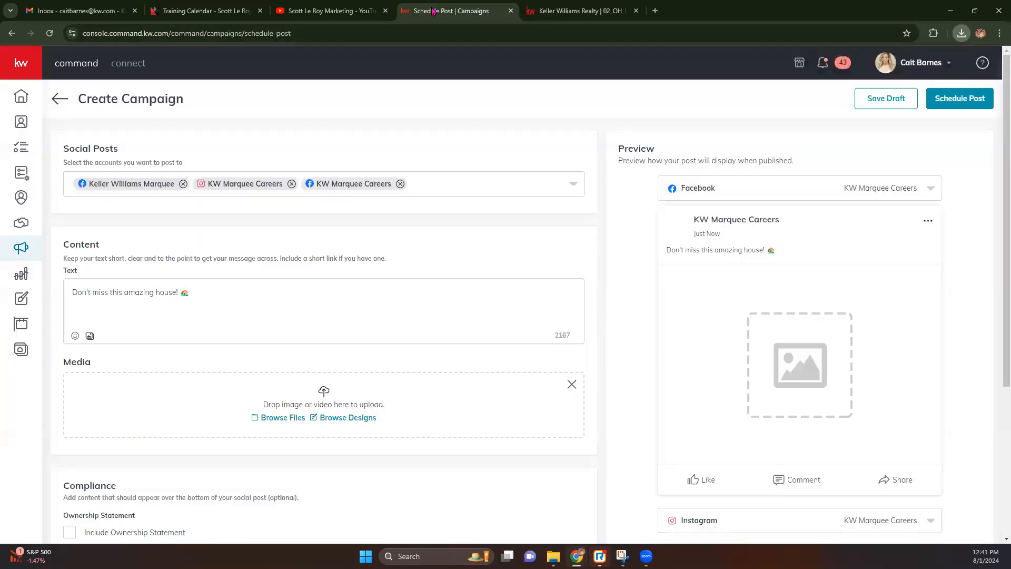
left_click(961, 33)
left_click_drag(869, 80, 298, 412)
left_click(678, 96)
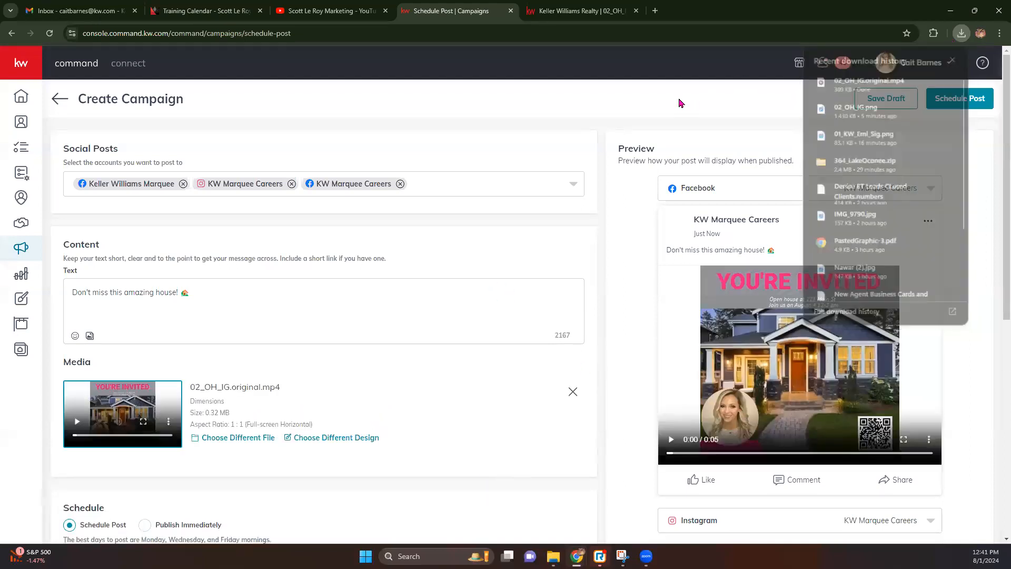
scroll(766, 371, "down", 8)
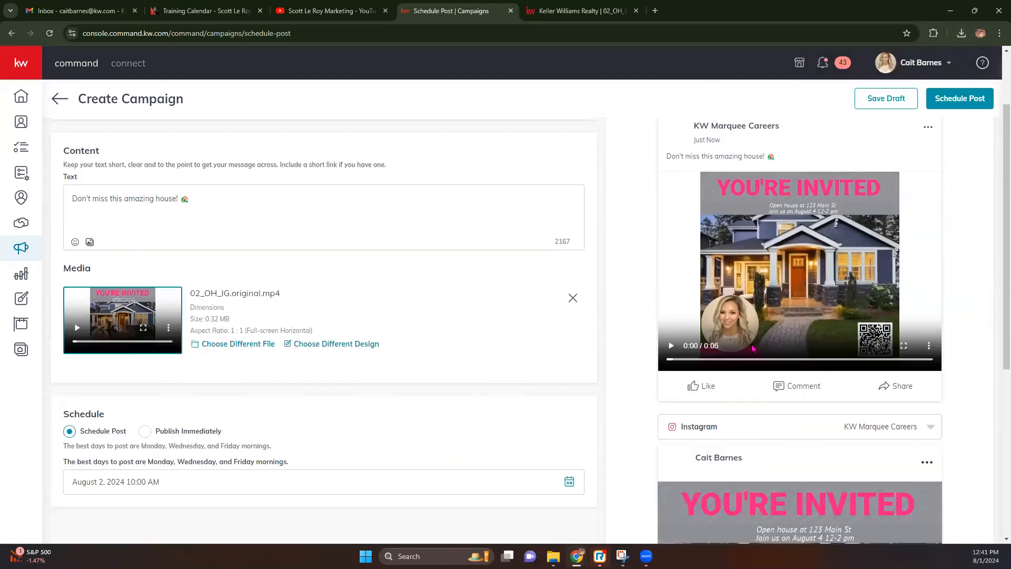
scroll(672, 431, "up", 7)
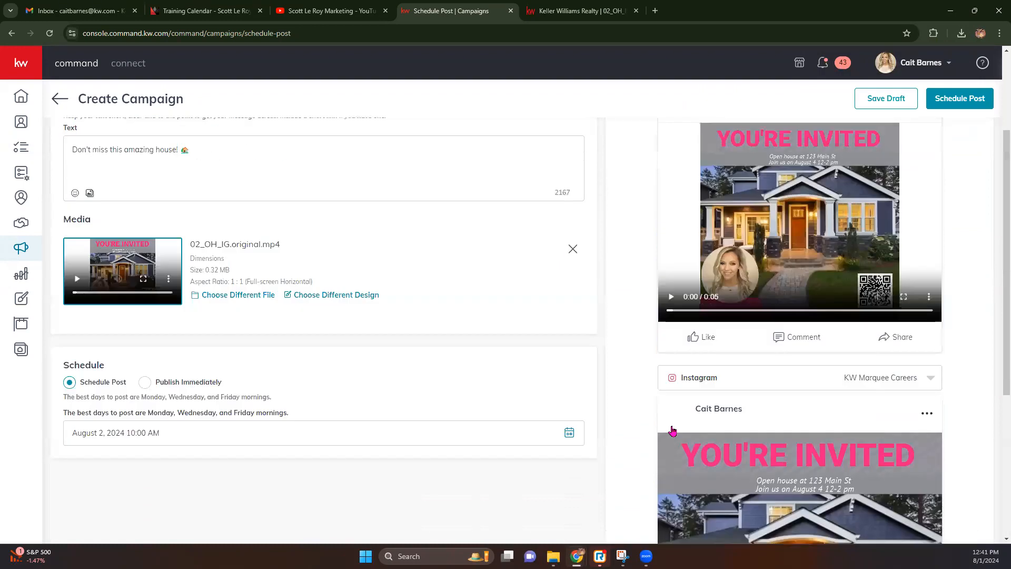
Play the Facebook and Instagram previews of the attached video.
left_click(668, 404)
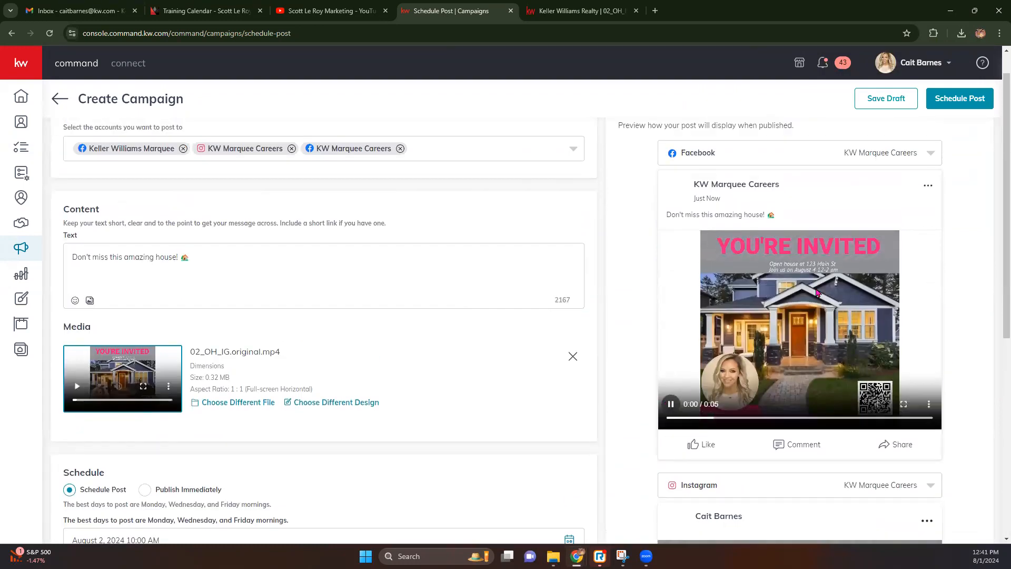
scroll(790, 348, "down", 7)
left_click(670, 431)
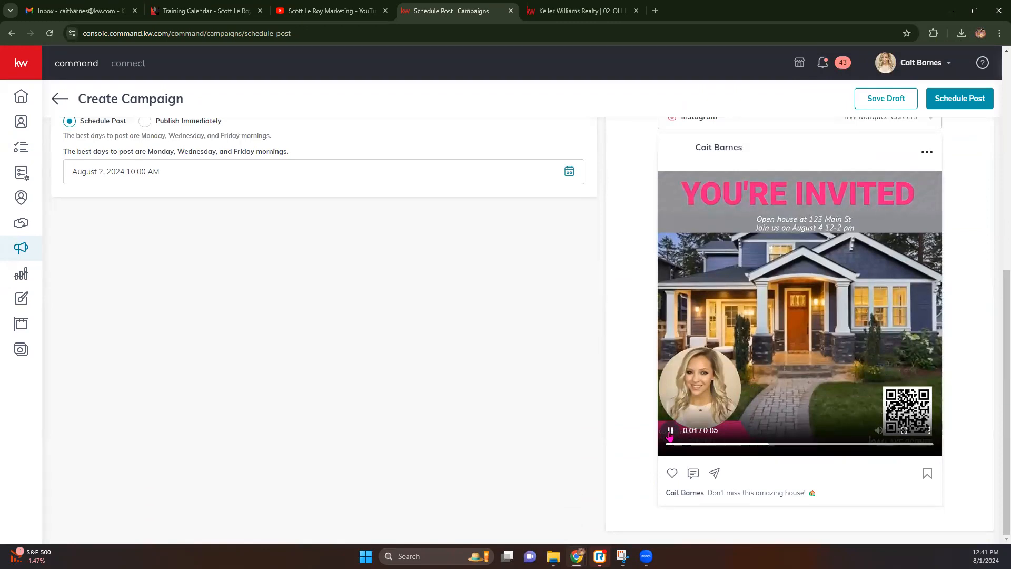
scroll(358, 379, "up", 7)
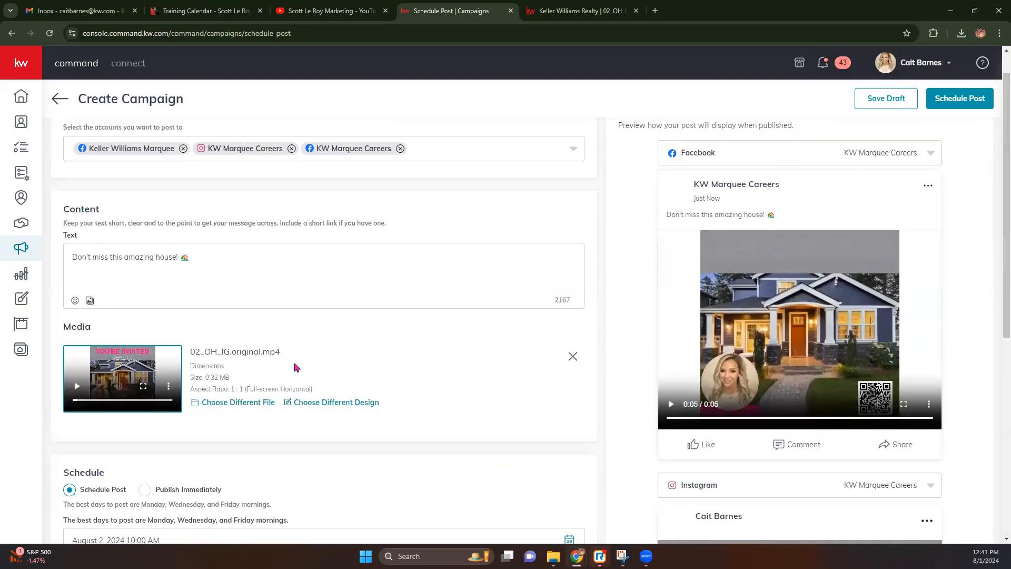
scroll(251, 363, "down", 3)
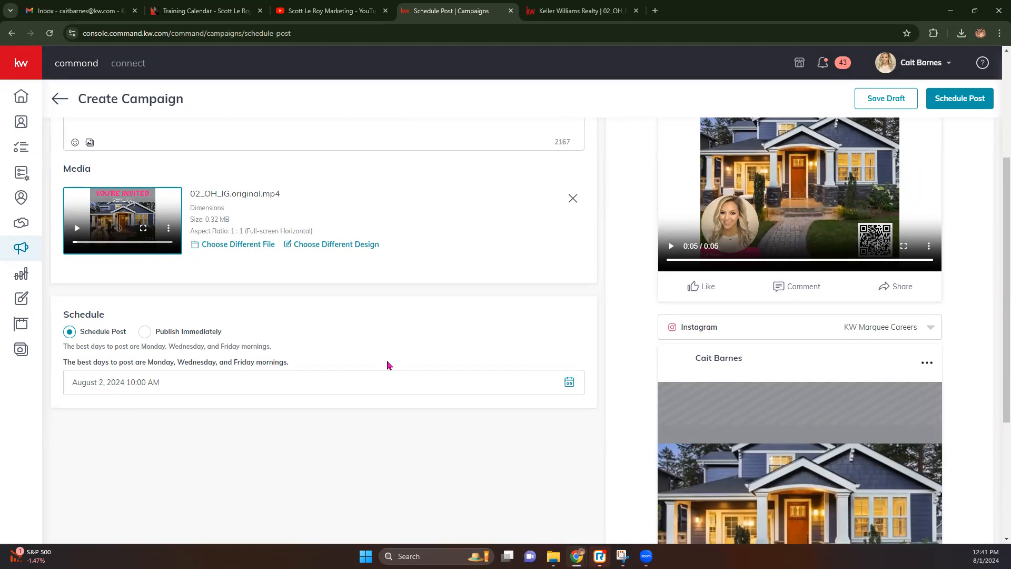
left_click(569, 382)
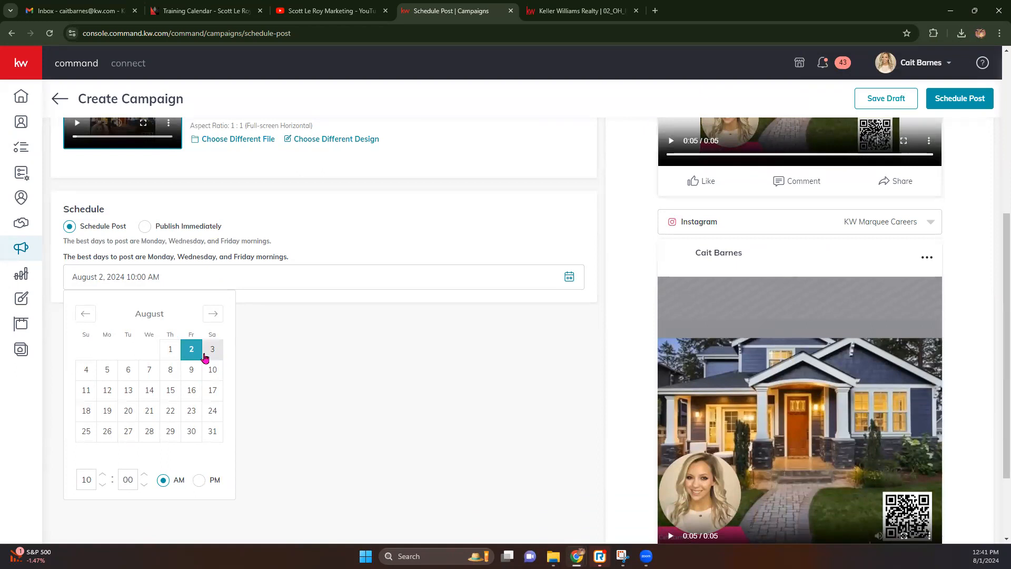
Set the schedule to 05:00 PM on August 4, 2024 in the date picker.
left_click(101, 485)
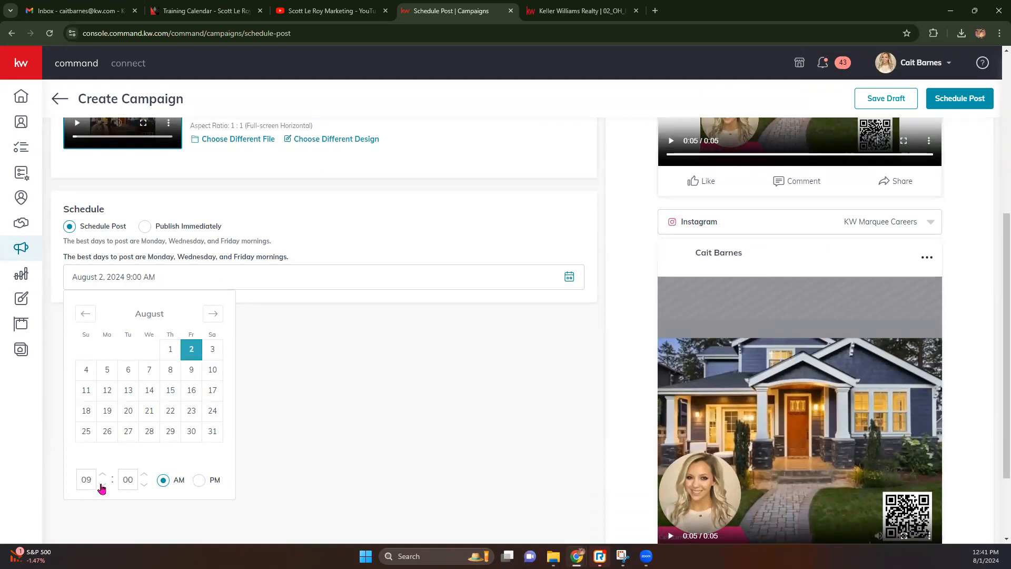
type("5")
left_click(198, 479)
scroll(244, 452, "up", 3)
scroll(244, 452, "up", 2)
scroll(142, 477, "down", 5)
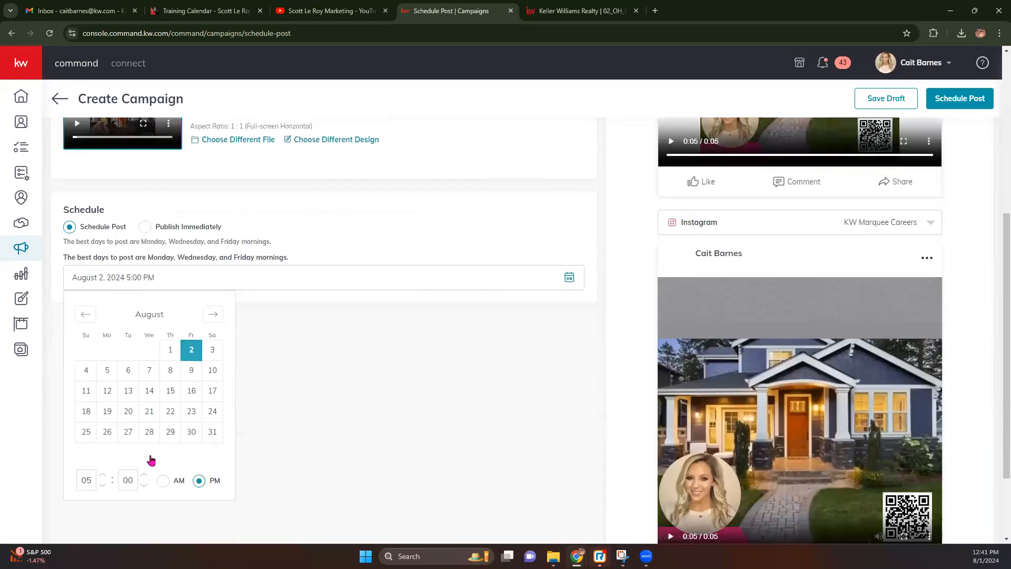
left_click(89, 373)
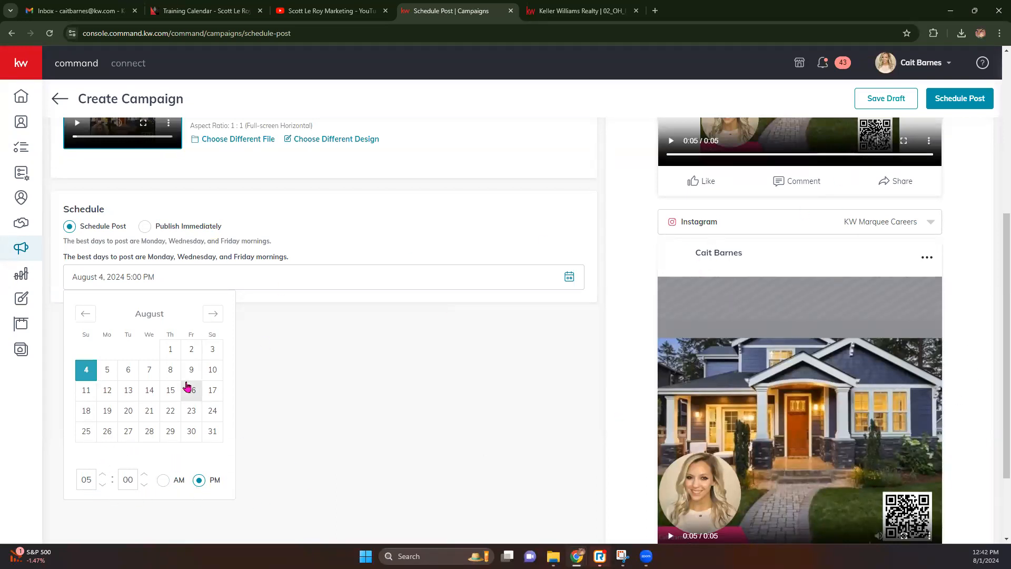
scroll(188, 387, "up", 1)
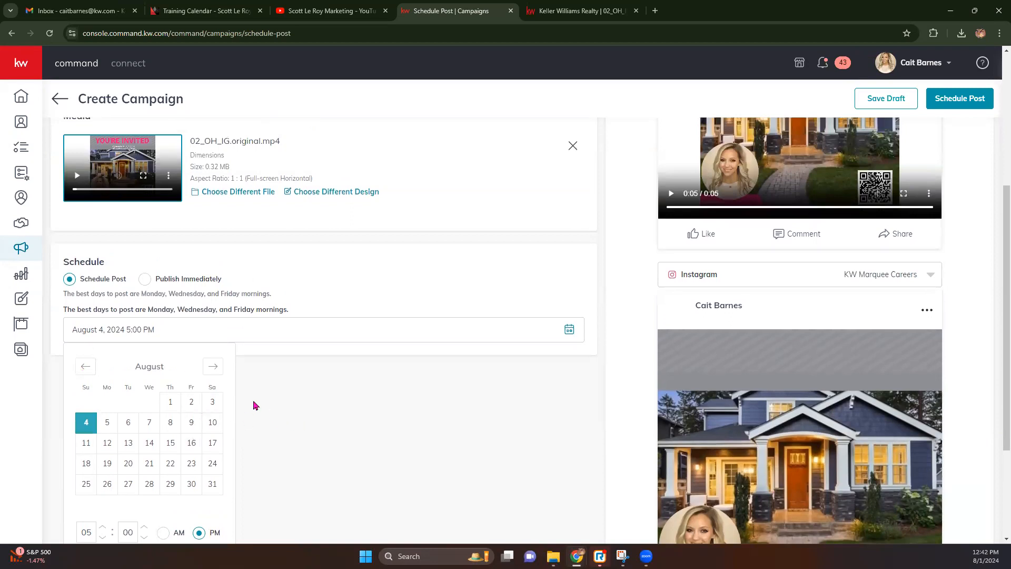
left_click(396, 417)
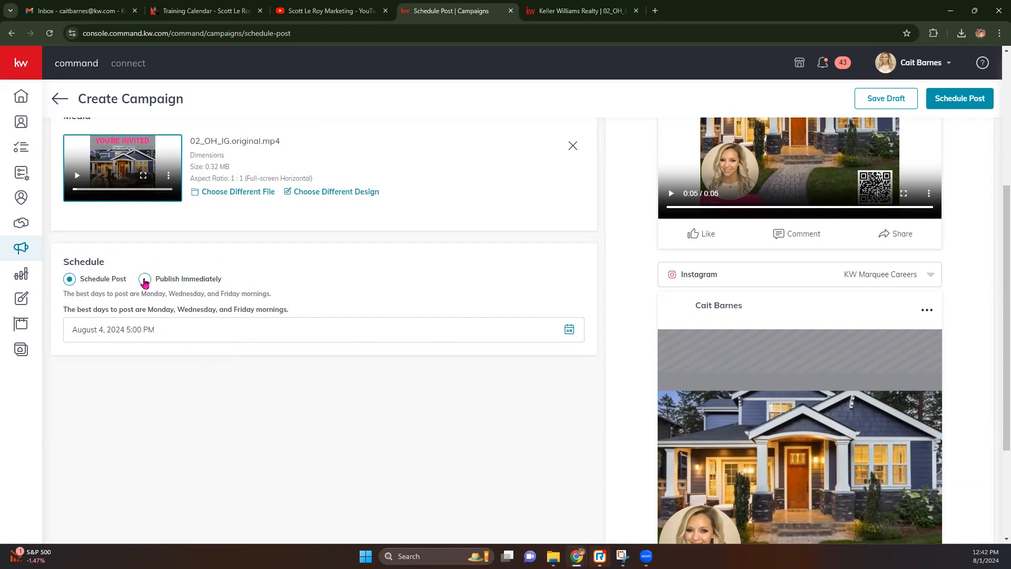
scroll(487, 312, "up", 5)
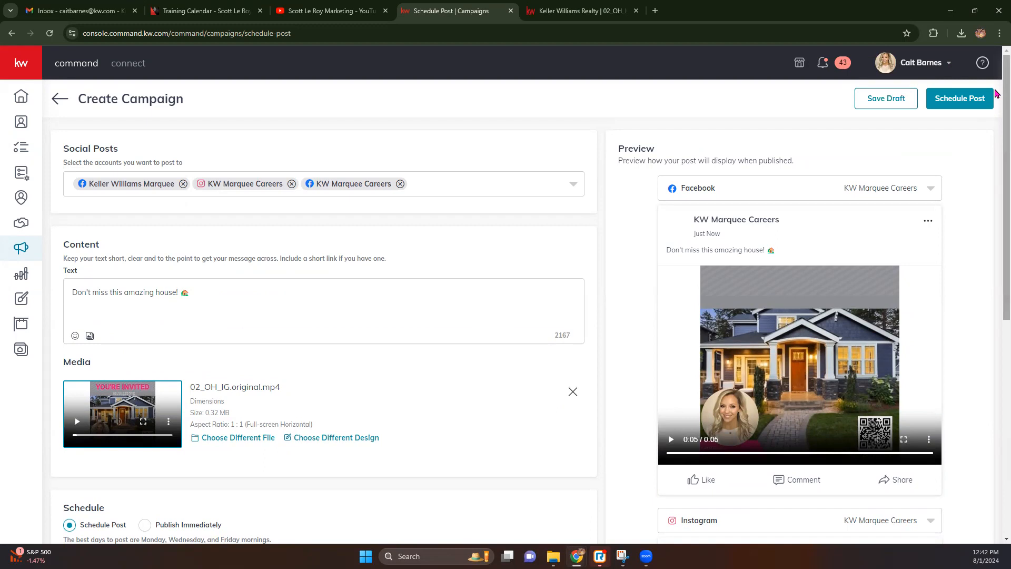
Review the post and confirm it for August 04, 2024 on Facebook and Instagram.
left_click(975, 103)
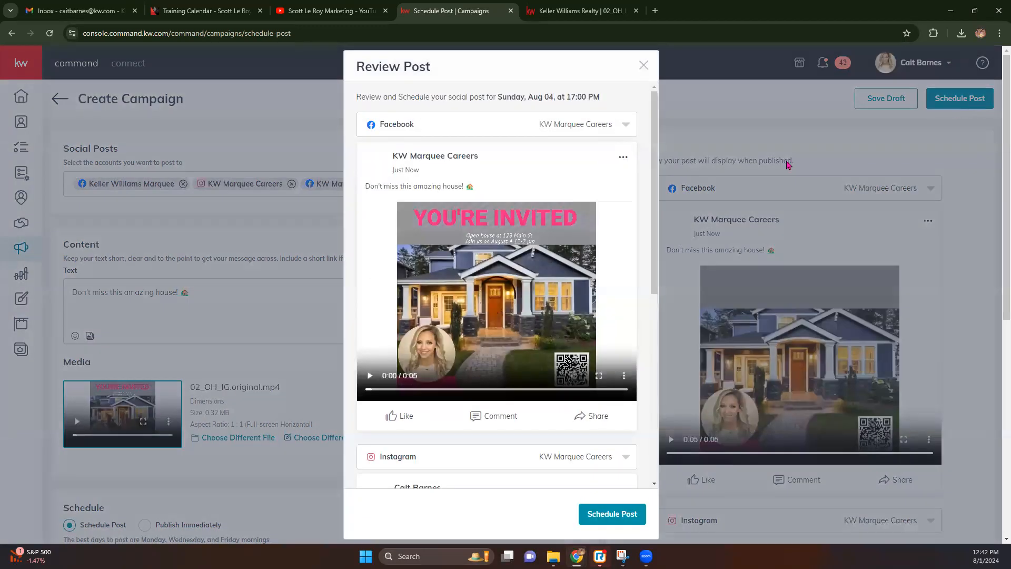
scroll(580, 220, "down", 3)
scroll(579, 221, "down", 4)
scroll(579, 216, "up", 7)
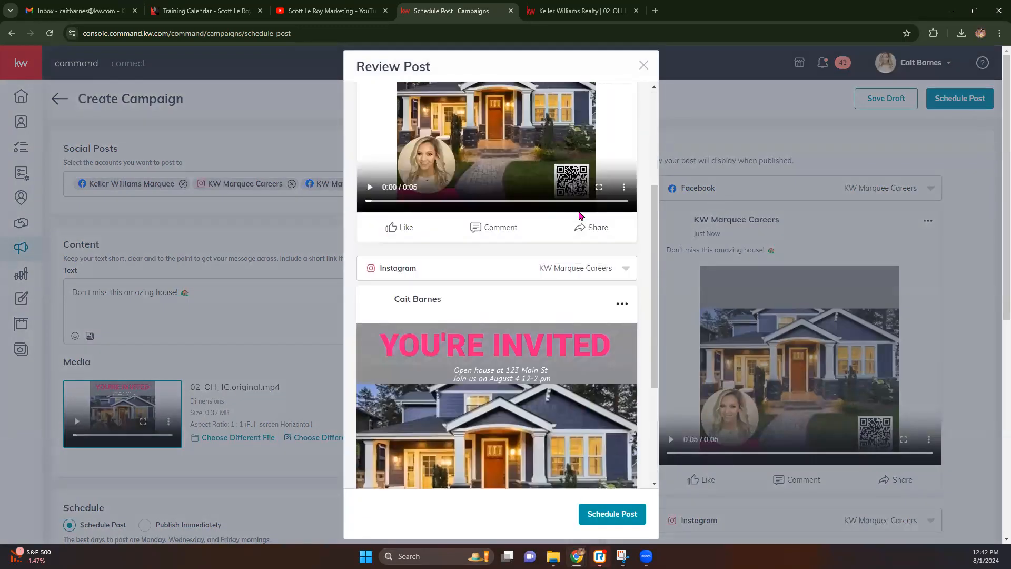
scroll(577, 215, "down", 10)
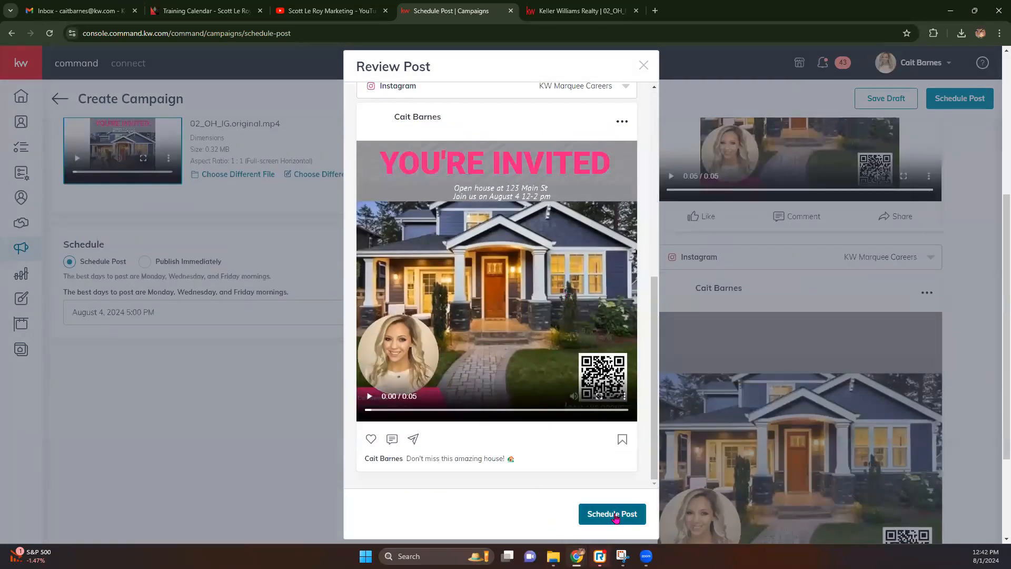
left_click(612, 514)
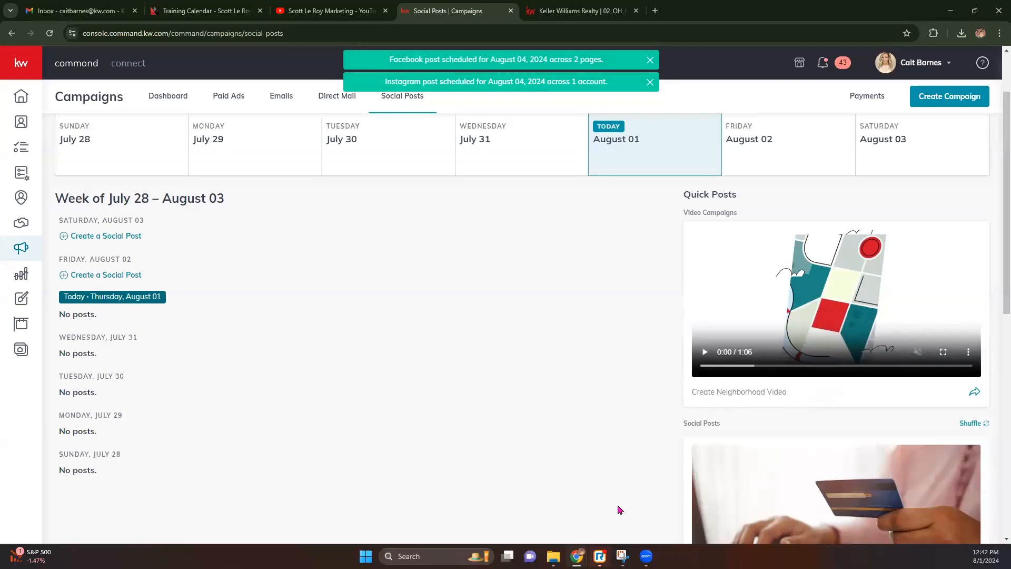
scroll(711, 232, "up", 2)
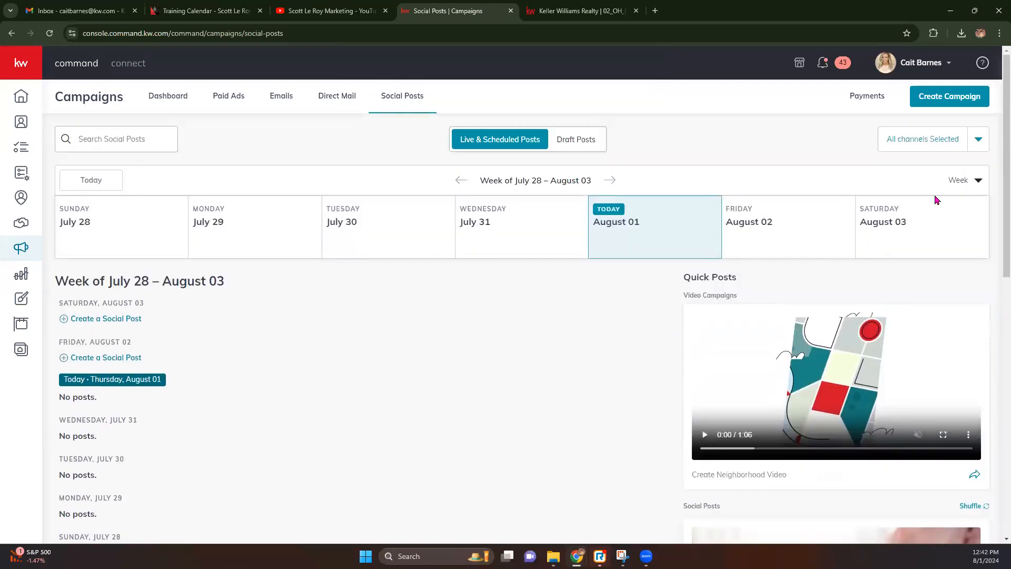
Delete the August 04 post from the August 04 – August 10 week's calendar.
left_click(612, 180)
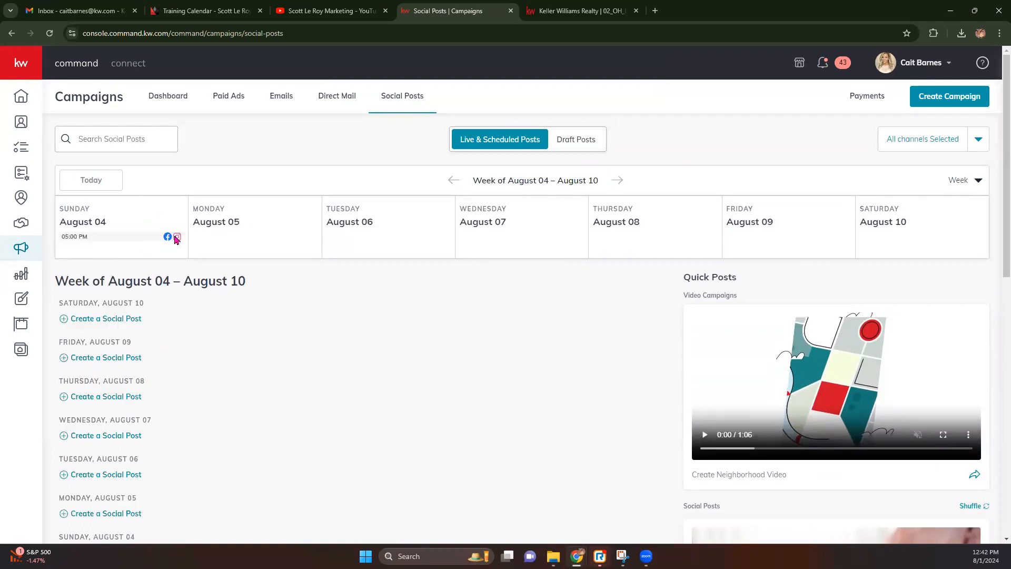
scroll(185, 251, "down", 6)
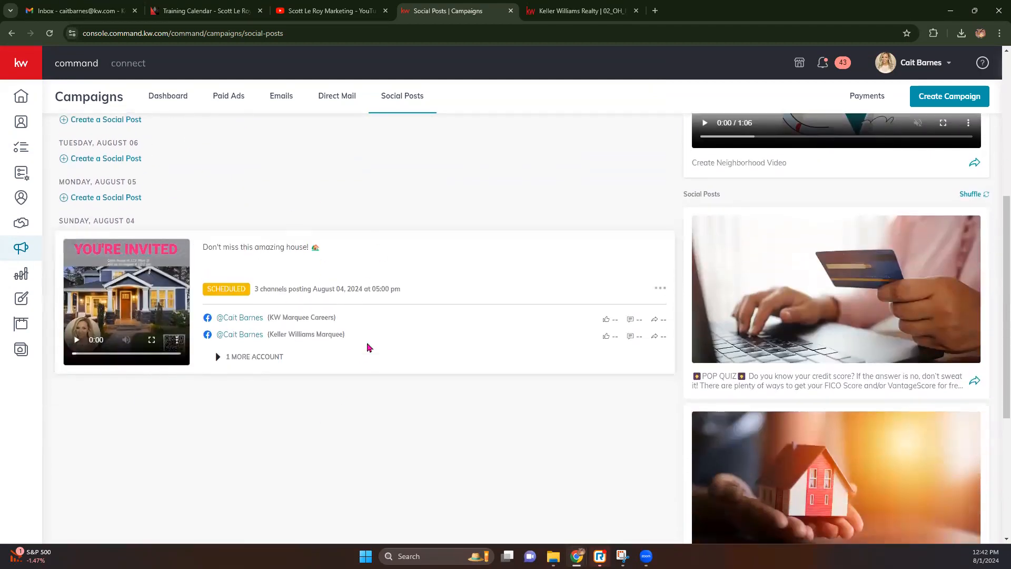
left_click(236, 357)
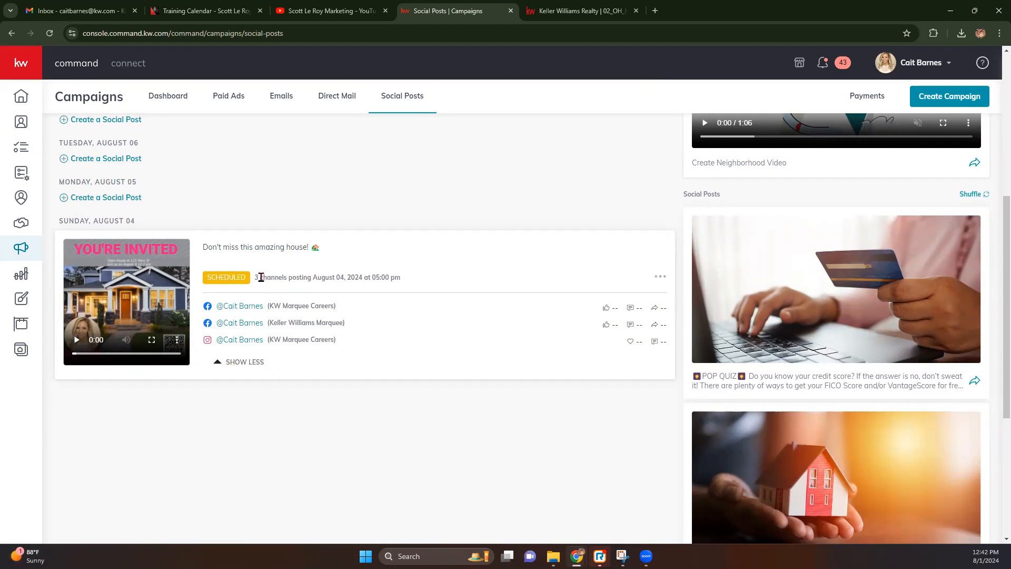
left_click_drag(258, 278, 409, 286)
left_click(433, 278)
left_click(665, 278)
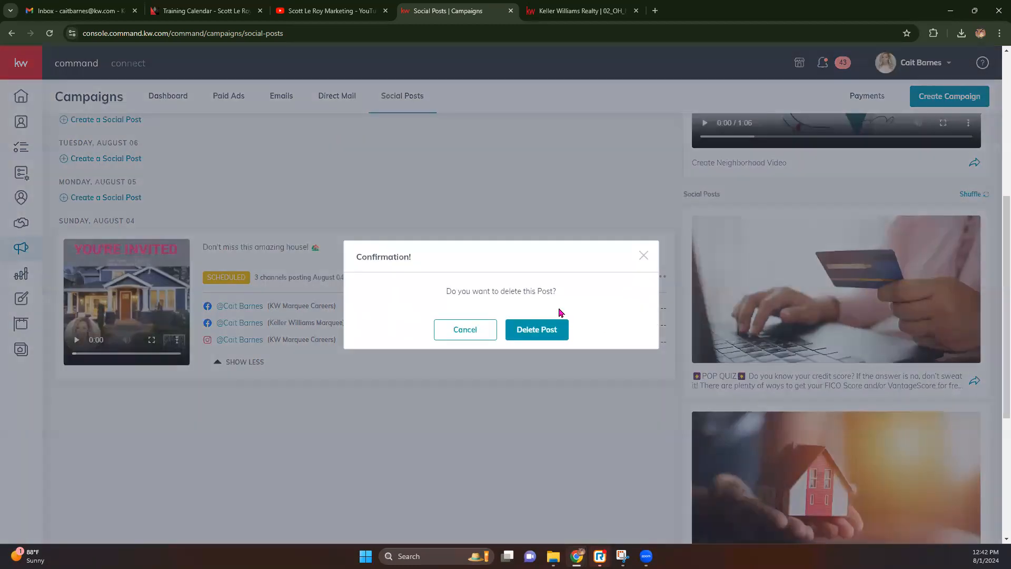
left_click(550, 329)
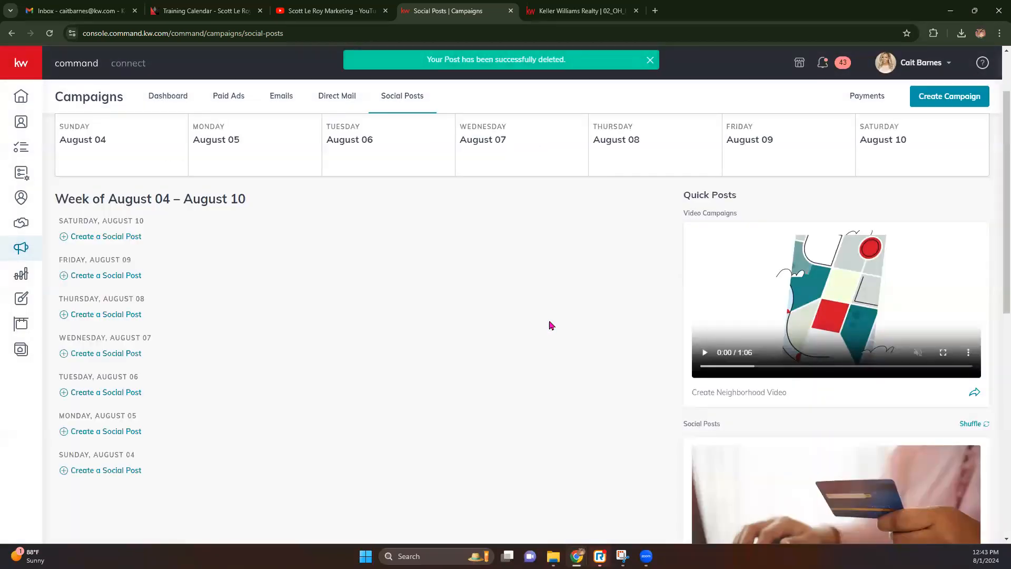
Cancel out of a new campaign, then go to the Designs library.
scroll(549, 326, "down", 3)
scroll(549, 325, "up", 5)
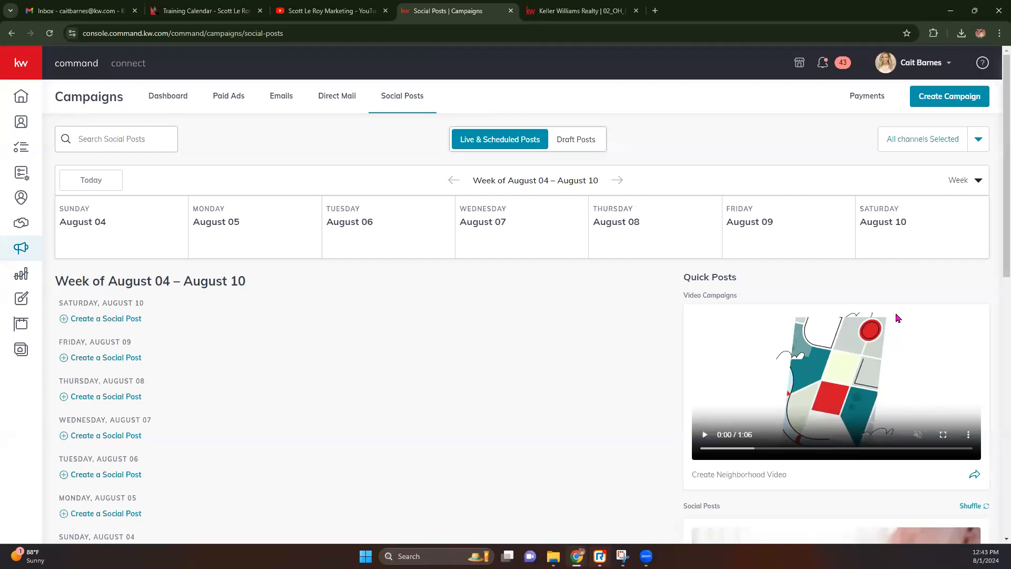
left_click(954, 104)
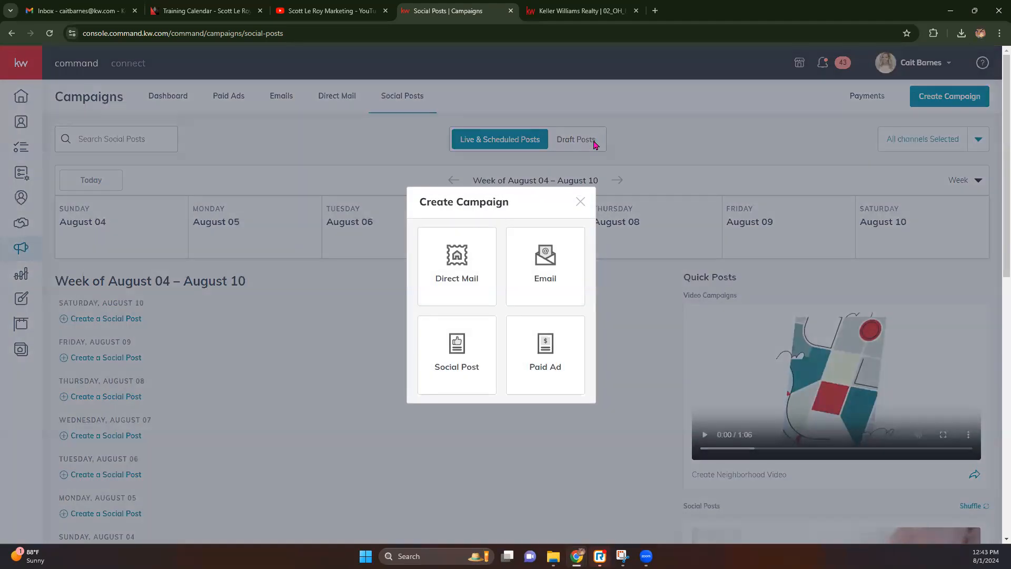
left_click(581, 200)
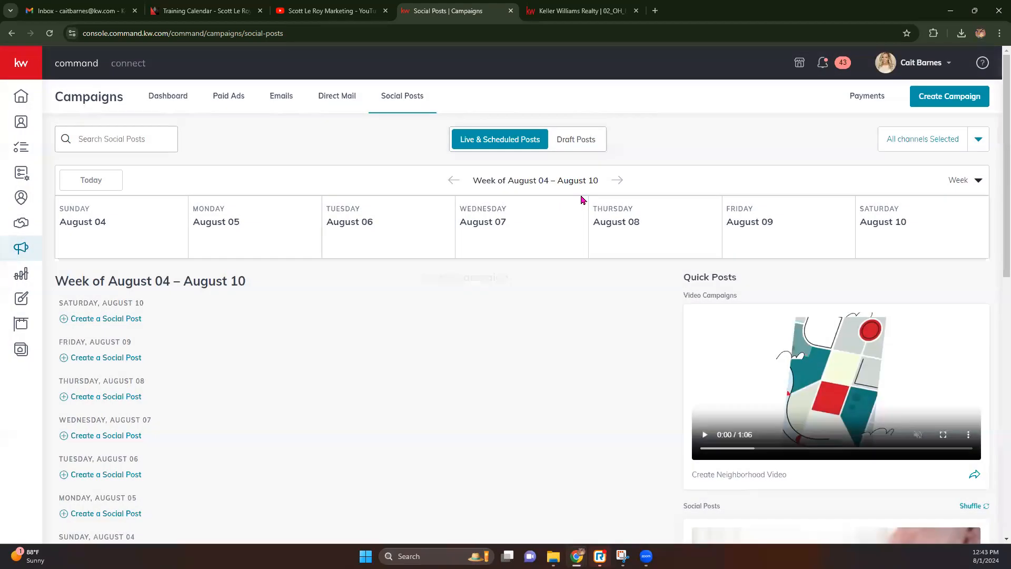
left_click(24, 299)
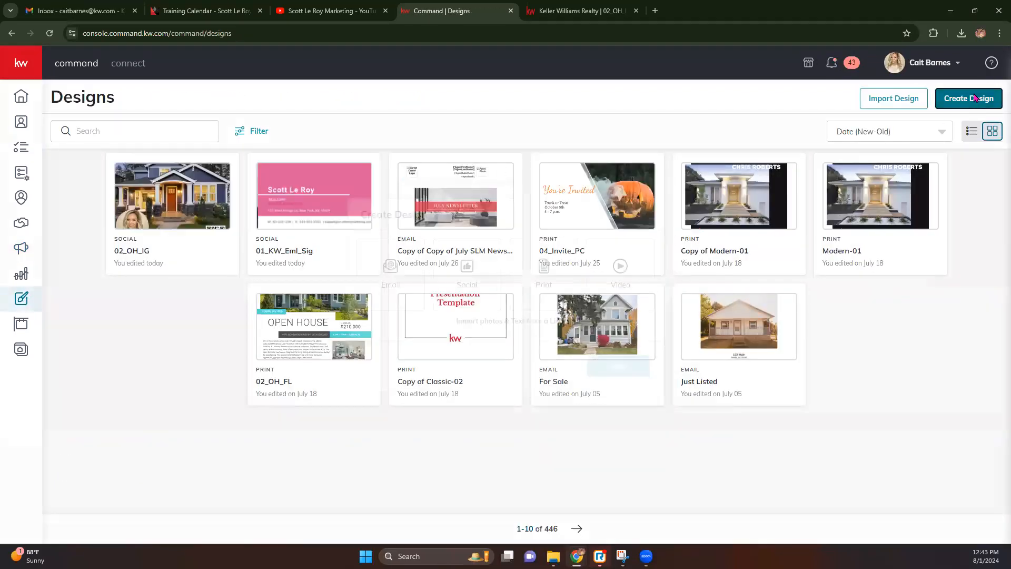
Start a new design of type Video.
left_click(969, 98)
left_click(636, 283)
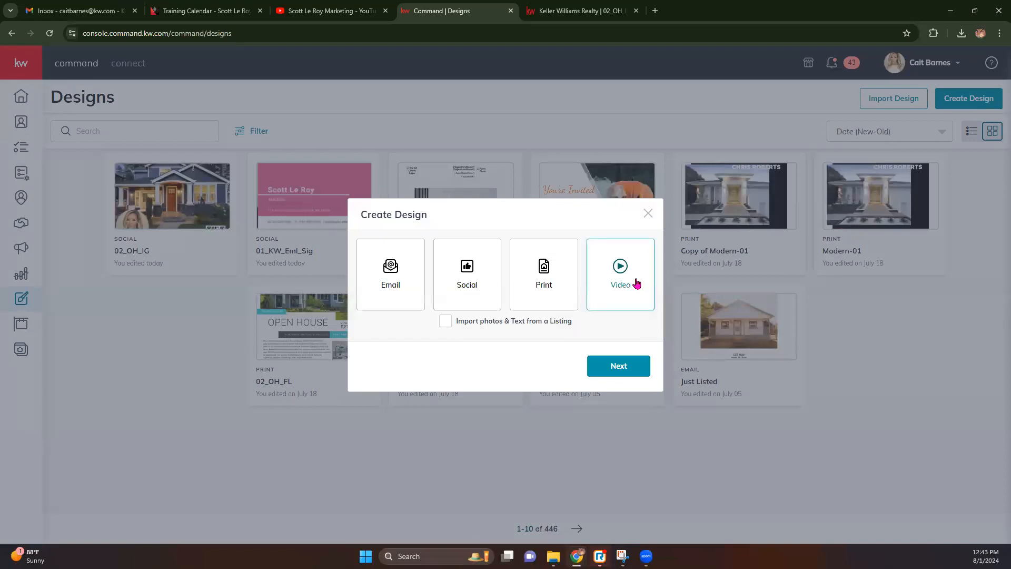
left_click(628, 363)
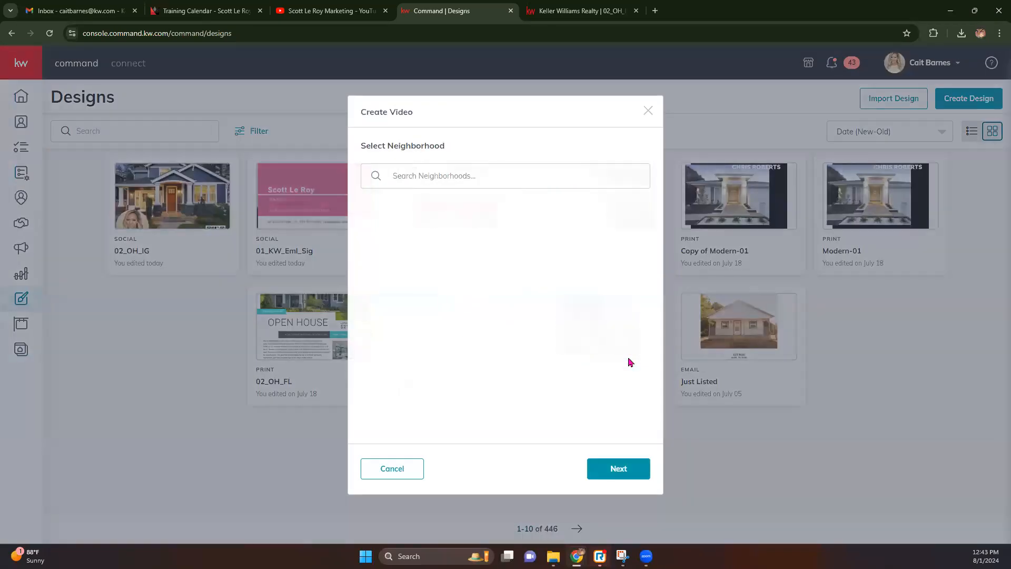
Search 'orlando, fl' and select the Enclave neighborhood.
left_click(535, 175)
type("orlando")
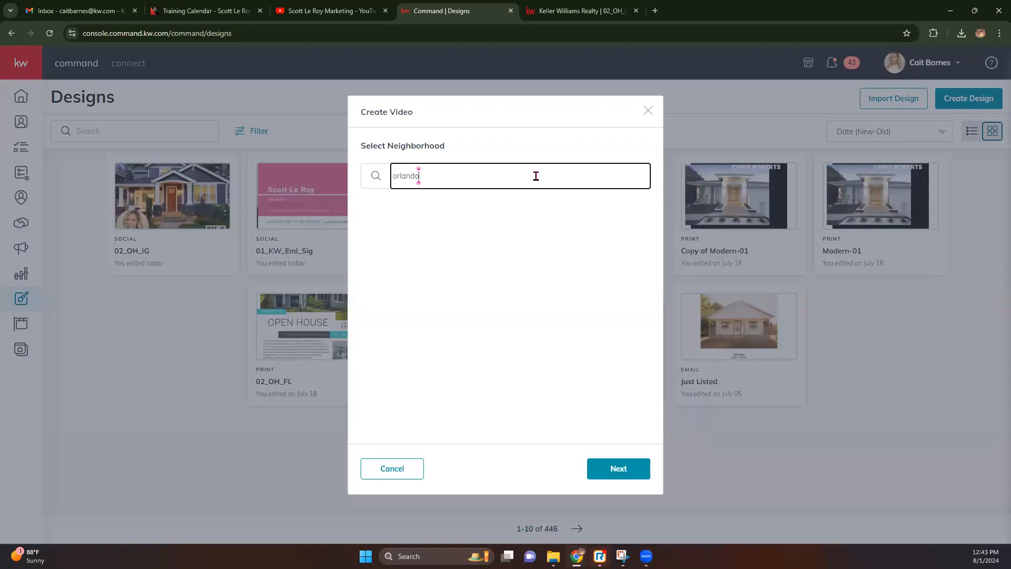
type(", fl")
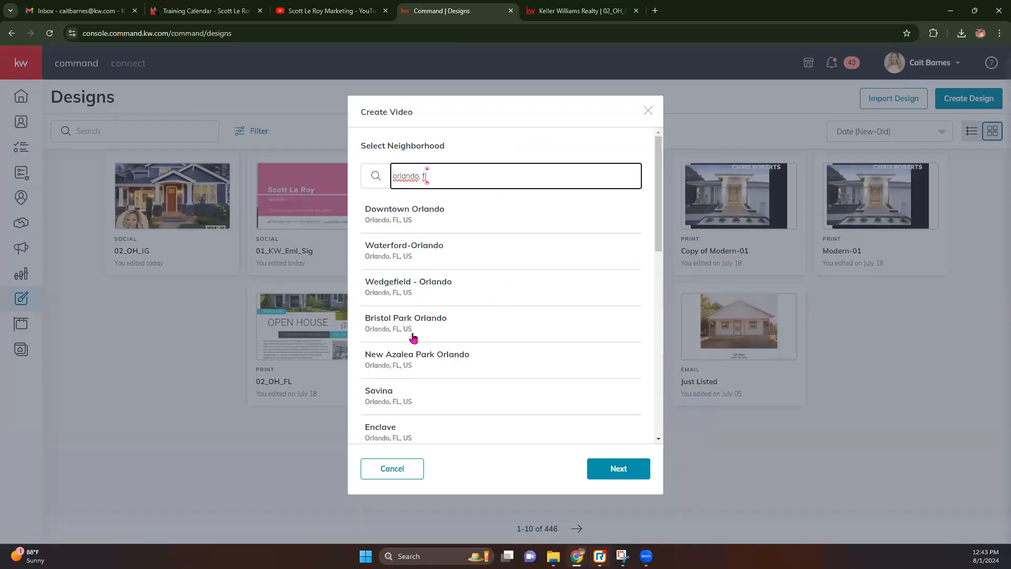
scroll(408, 353, "down", 1)
scroll(408, 353, "down", 9)
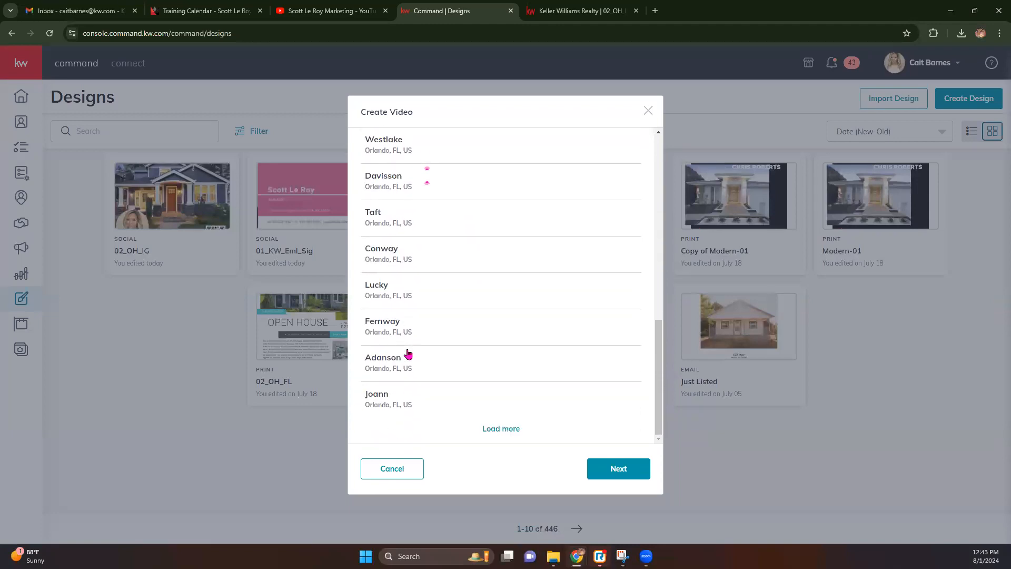
scroll(408, 353, "up", 10)
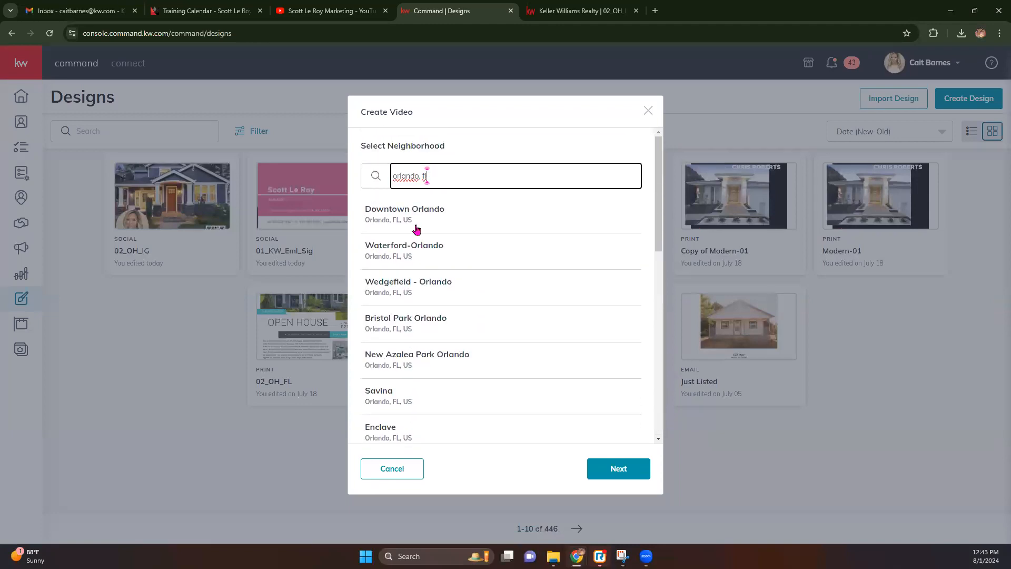
left_click(397, 401)
left_click(388, 439)
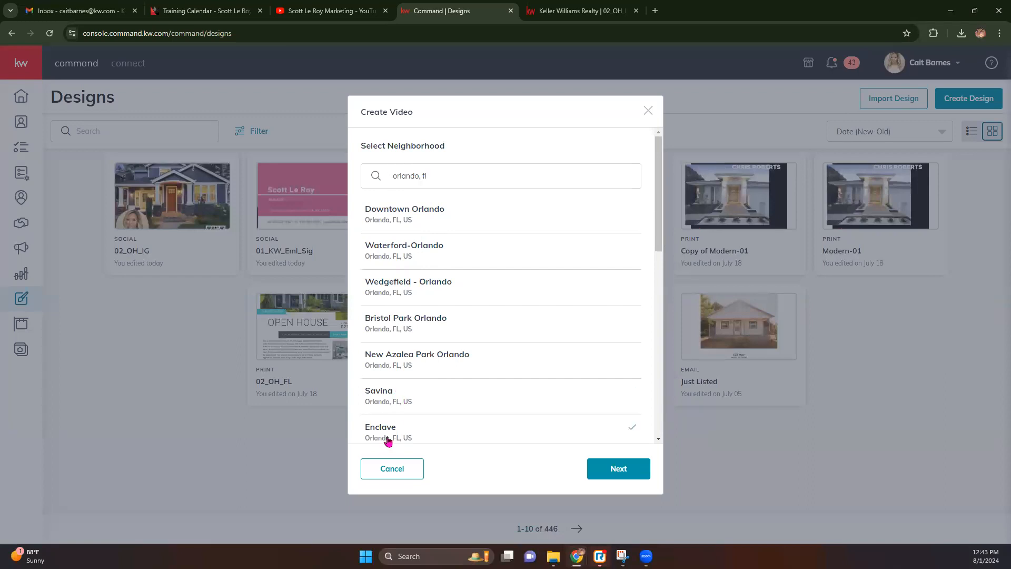
scroll(553, 426, "down", 2)
Advance to the Enclave neighborhood details and keep the home price trend set to 'On the rise'.
left_click(623, 473)
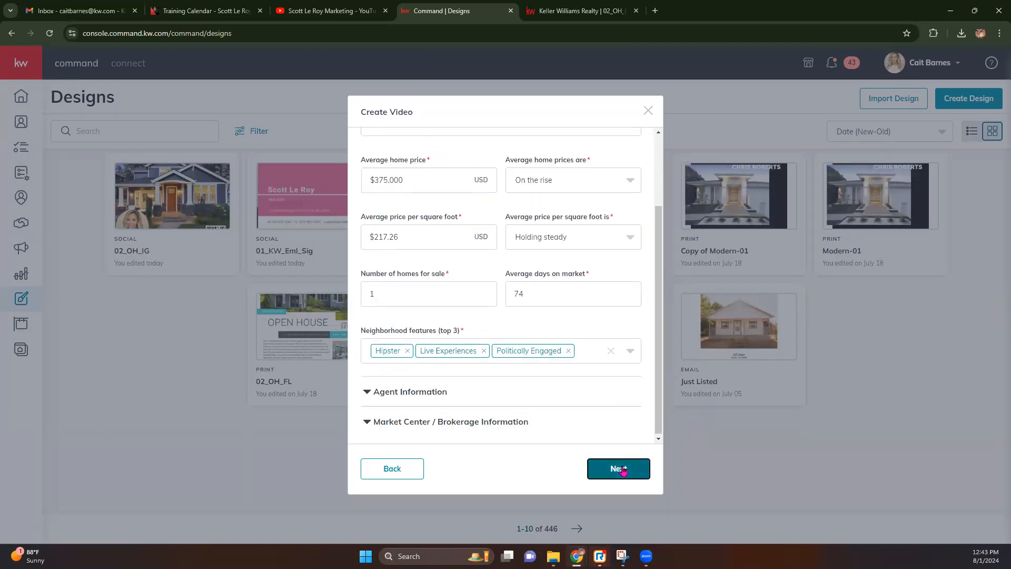
scroll(429, 192, "up", 2)
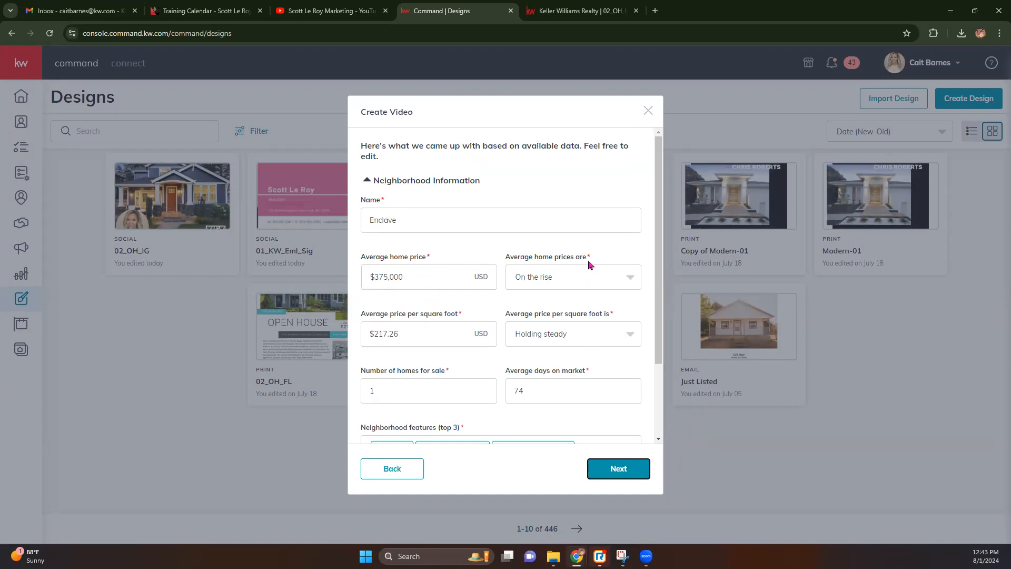
left_click(606, 275)
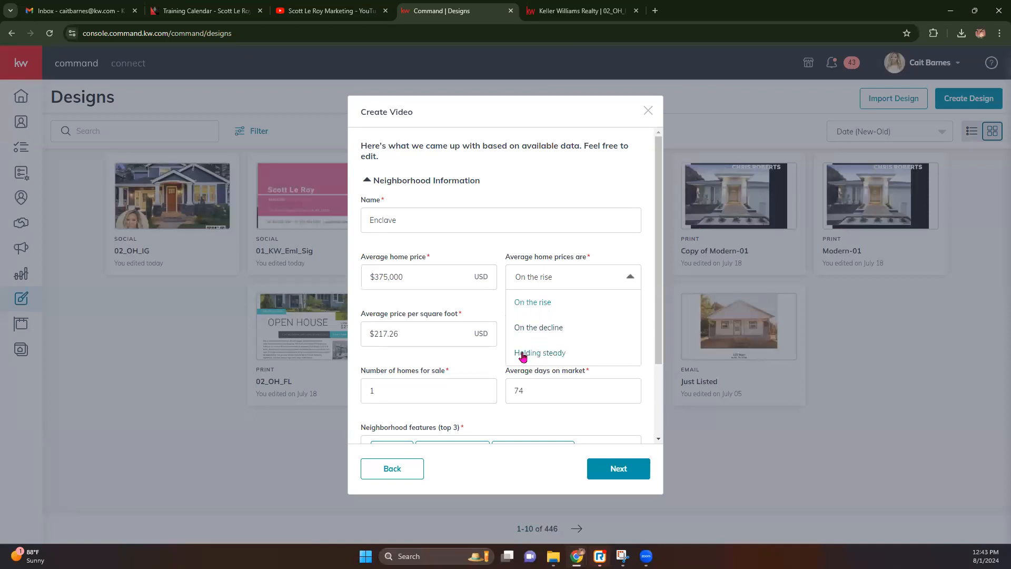
left_click(485, 368)
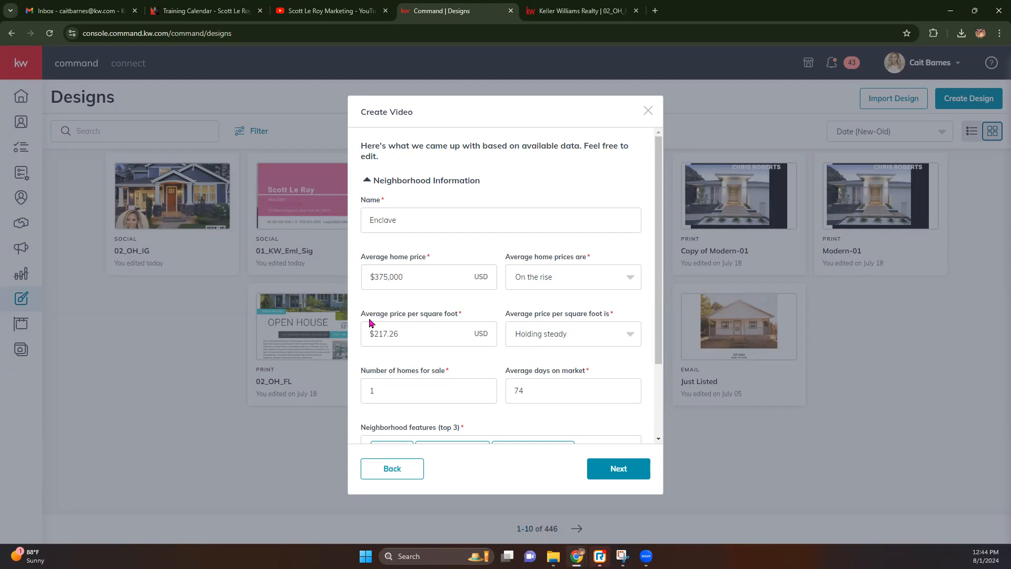
scroll(446, 320, "down", 2)
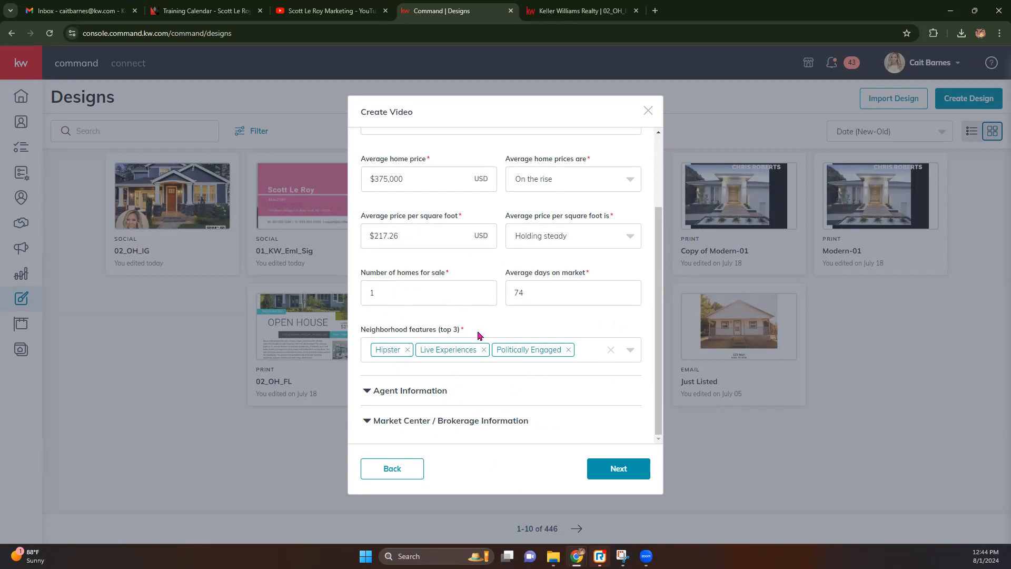
Enter the agent's phone number under Agent Information and open the Market Center / Brokerage details.
left_click(376, 392)
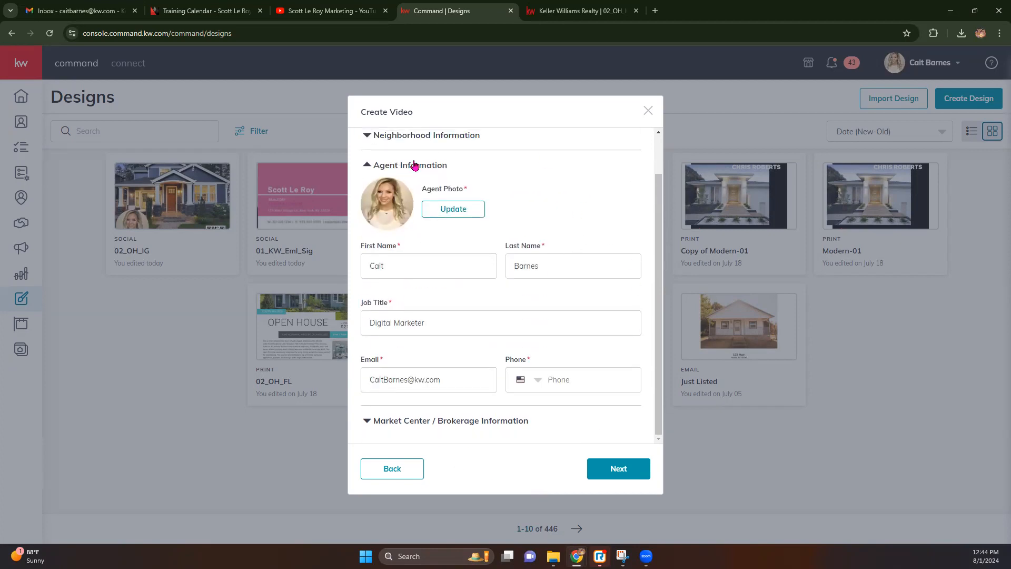
left_click(550, 380)
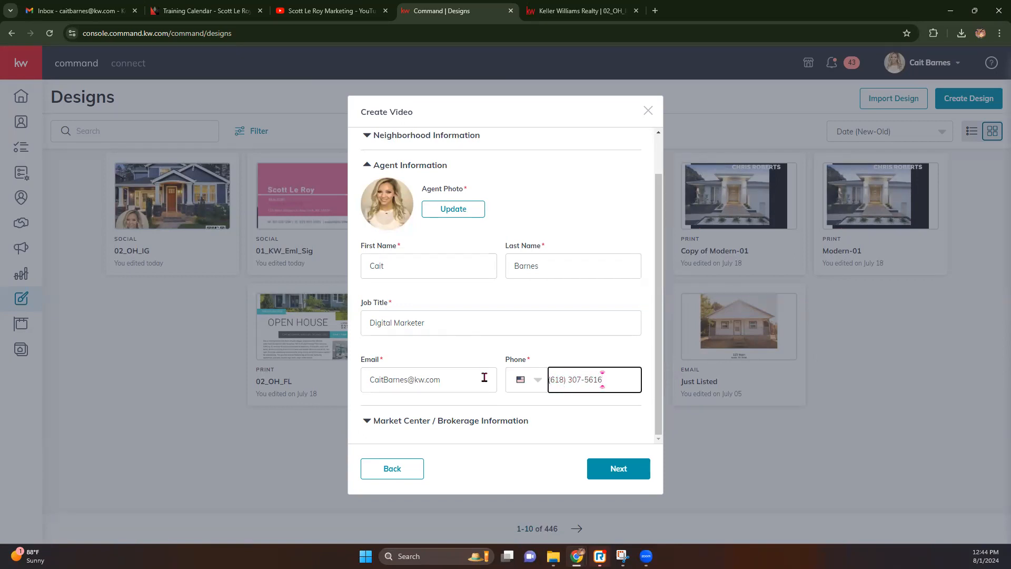
left_click(400, 432)
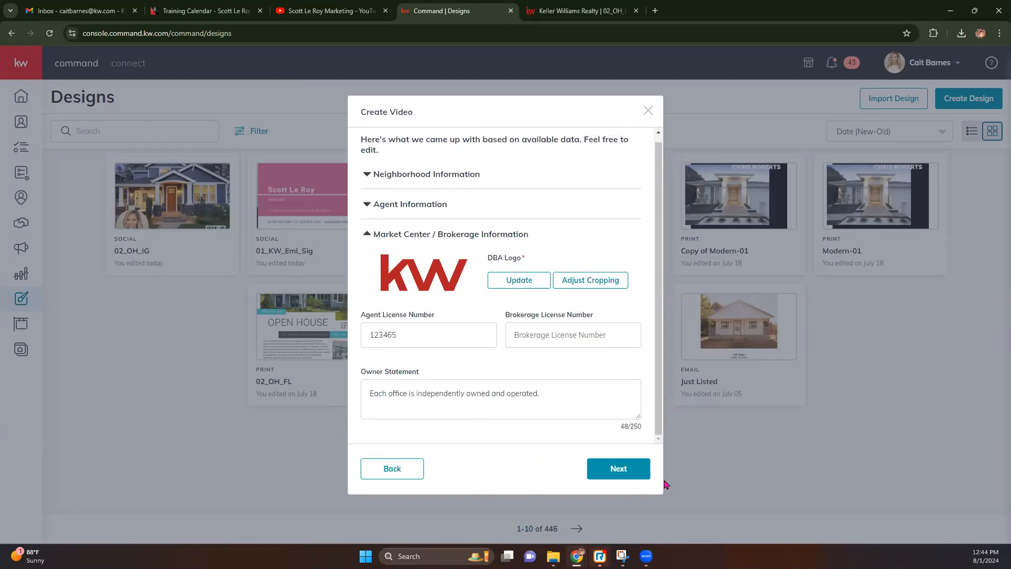
Generate the Enclave video, play its preview, and save it to Designs.
left_click(632, 470)
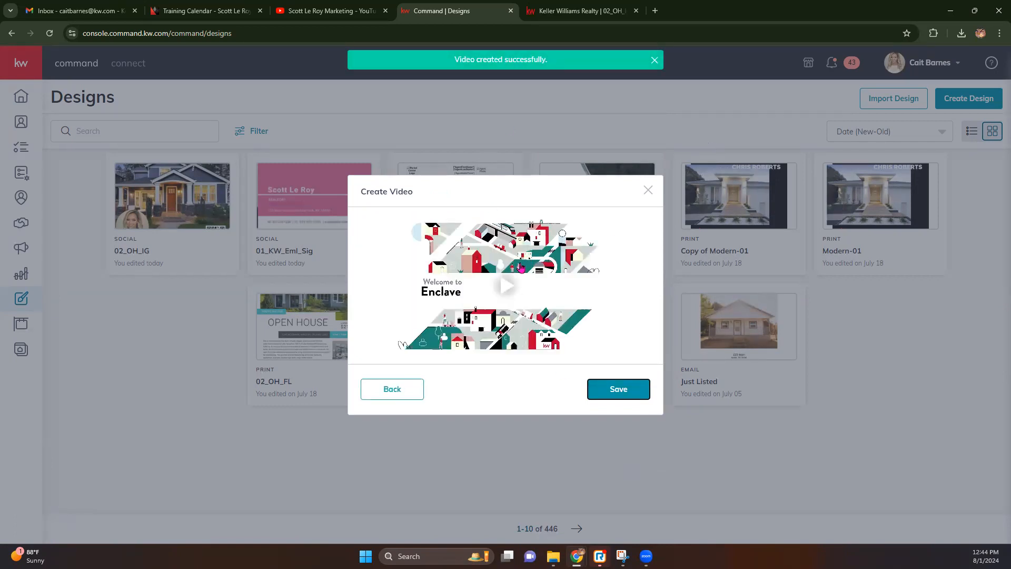
left_click(509, 286)
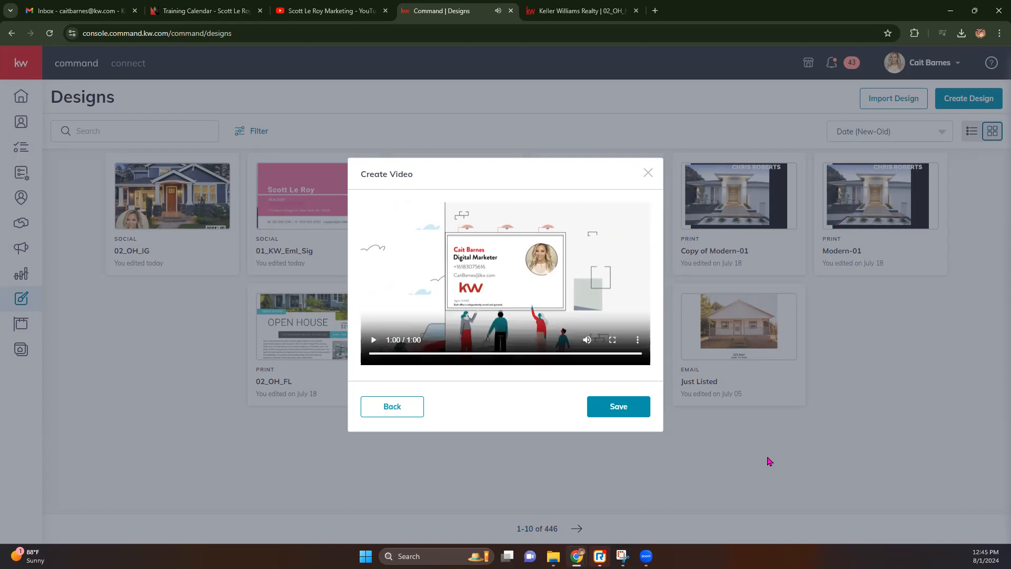
left_click(613, 410)
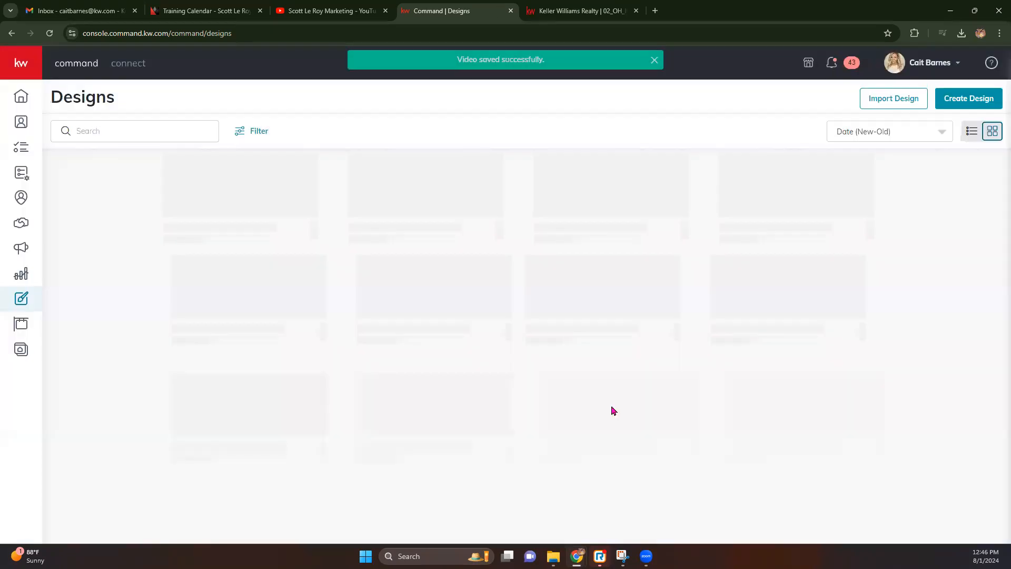